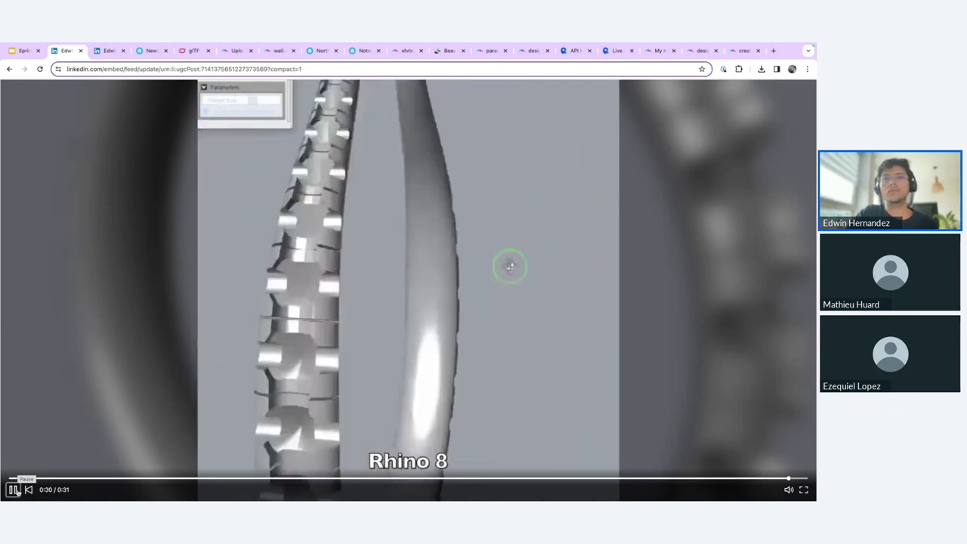
# Step: Return to Grasshopper, advance the slideshow to the Improved Offset group and show the docked Rhino viewport beside the canvas
pyautogui.hotkey('ctrl', 'Left')
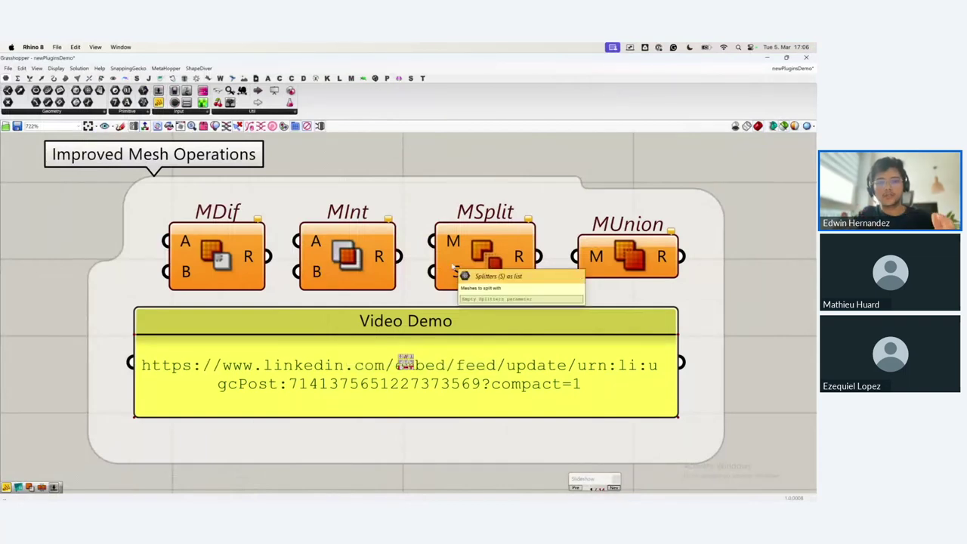
pyautogui.click(614, 488)
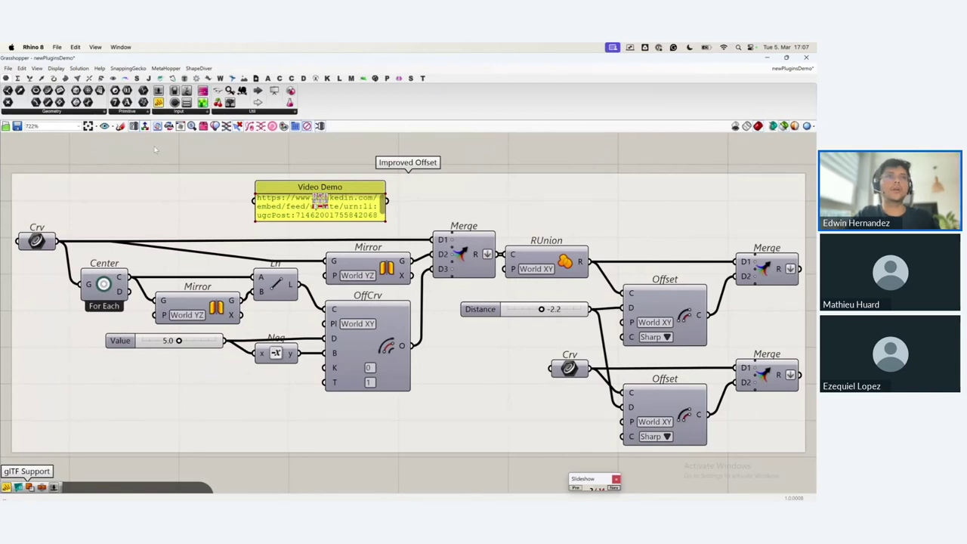
pyautogui.click(180, 126)
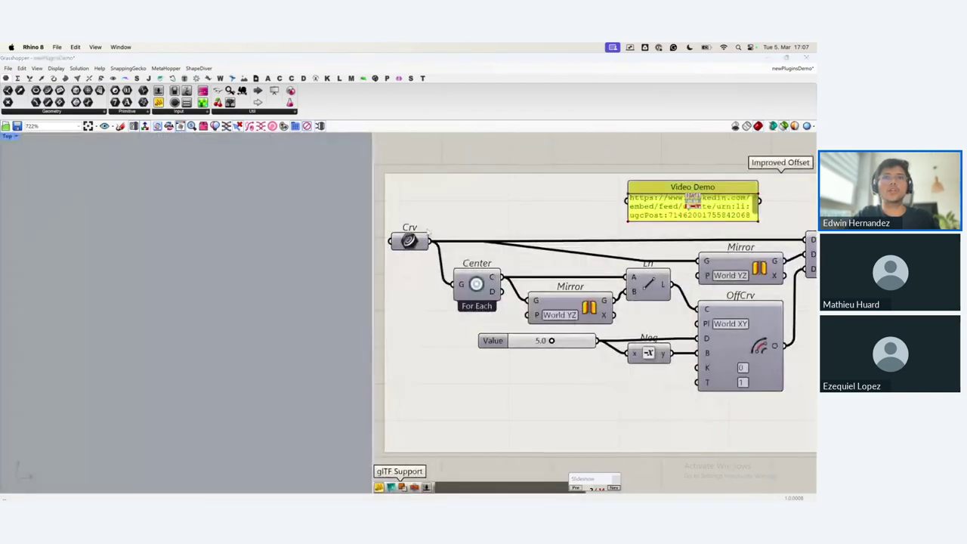
# Step: Preview the source curve, the RUnion outline, and the upper Offset and Merge results of the Improved Offset group
pyautogui.scroll(-3, 423, 243)
pyautogui.click(416, 241)
pyautogui.scroll(-4, 591, 286)
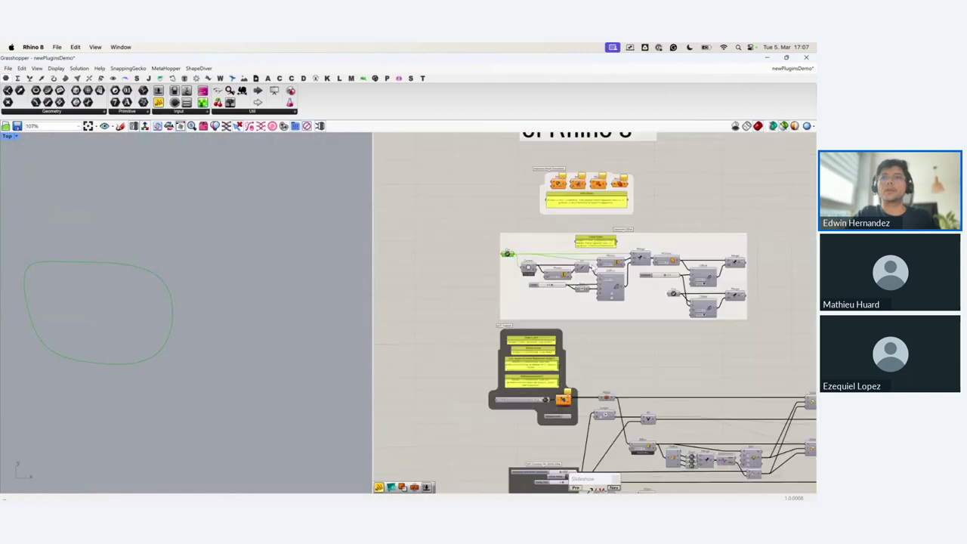
pyautogui.scroll(5, 591, 286)
pyautogui.click(590, 291)
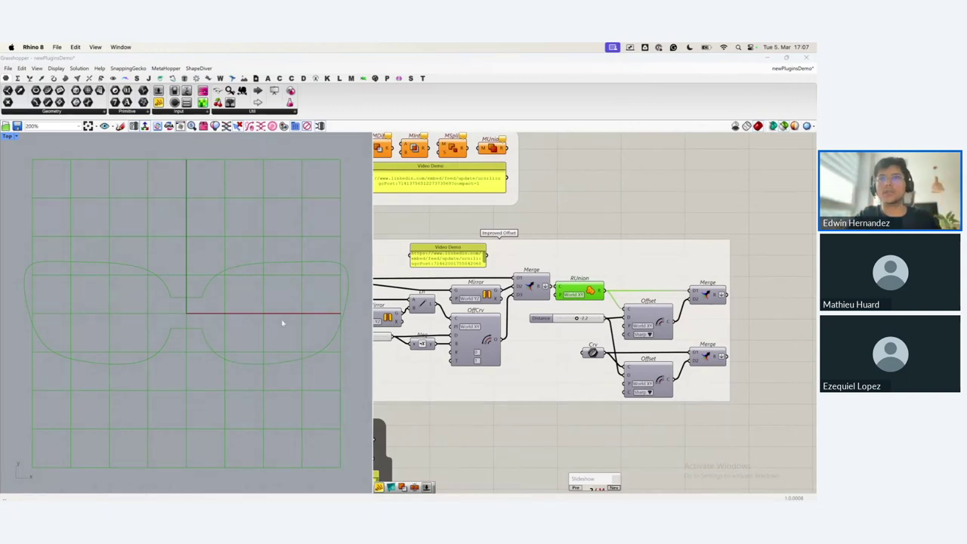
pyautogui.click(661, 333)
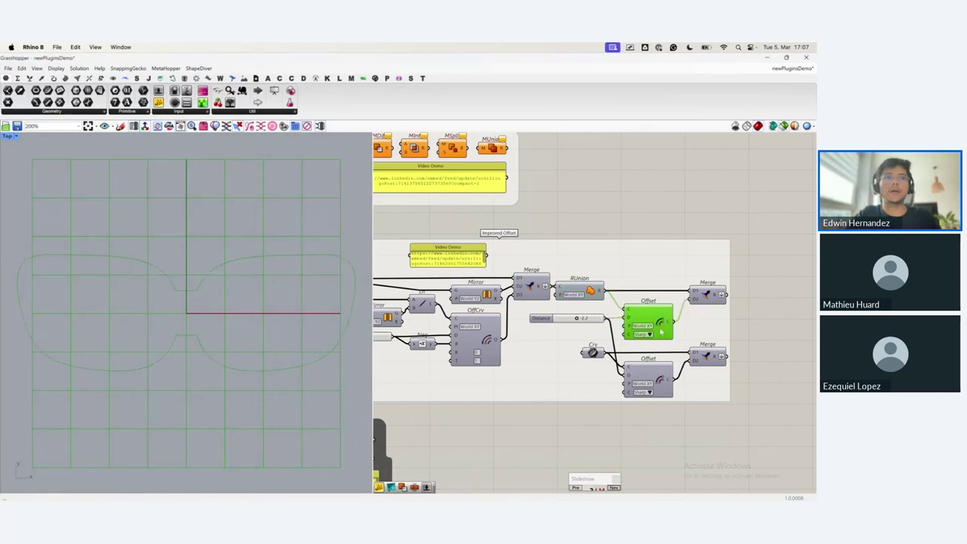
pyautogui.keyDown('shift'); pyautogui.click(707, 298); pyautogui.keyUp('shift')
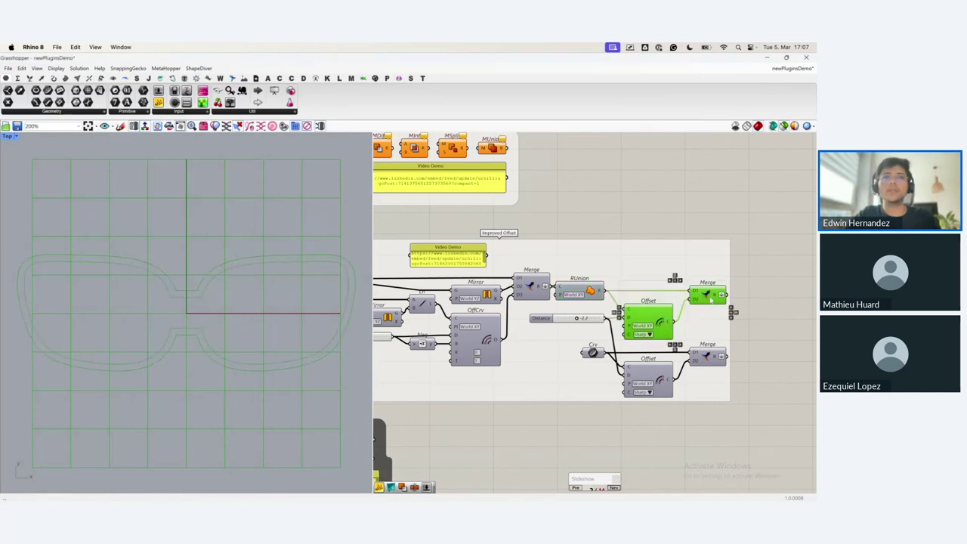
# Step: Set the Distance slider to 3.4, then 6.2, and inspect the glasses outline around the bridge
pyautogui.scroll(3, 574, 317)
pyautogui.moveTo(587, 323)
pyautogui.mouseDown()
pyautogui.moveTo(599, 322)
pyautogui.moveTo(578, 322)
pyautogui.moveTo(589, 322)
pyautogui.mouseUp()
pyautogui.scroll(5, 181, 313)
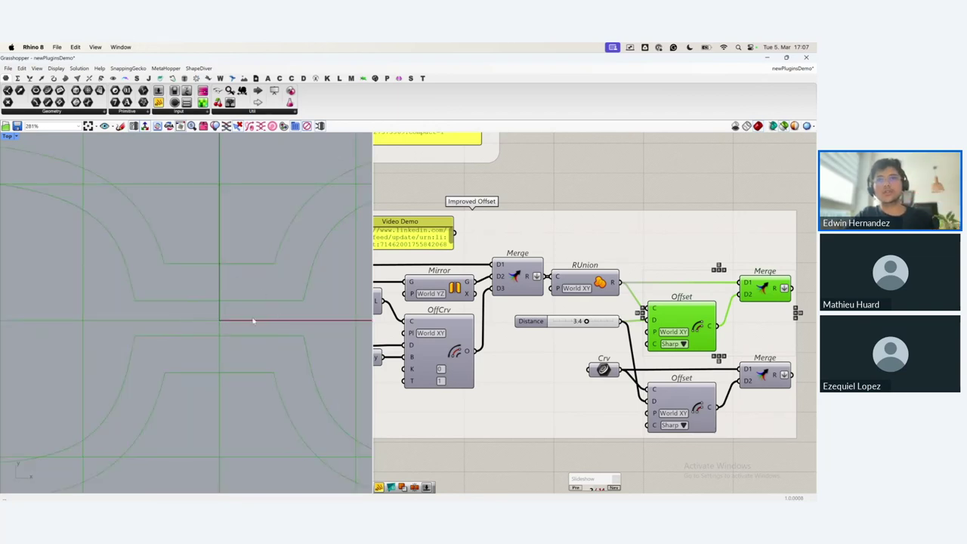
pyautogui.moveTo(589, 324); pyautogui.dragTo(590, 324)
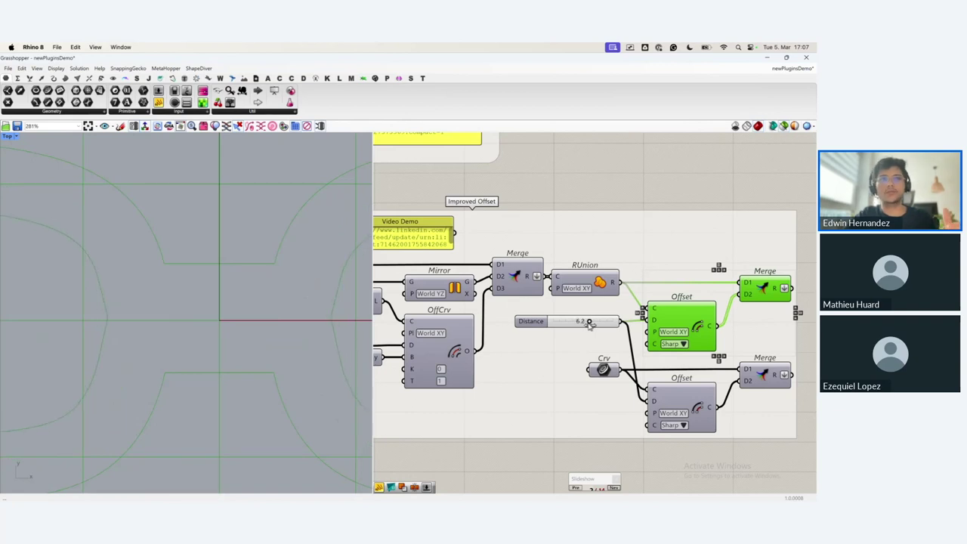
pyautogui.scroll(-5, 180, 297)
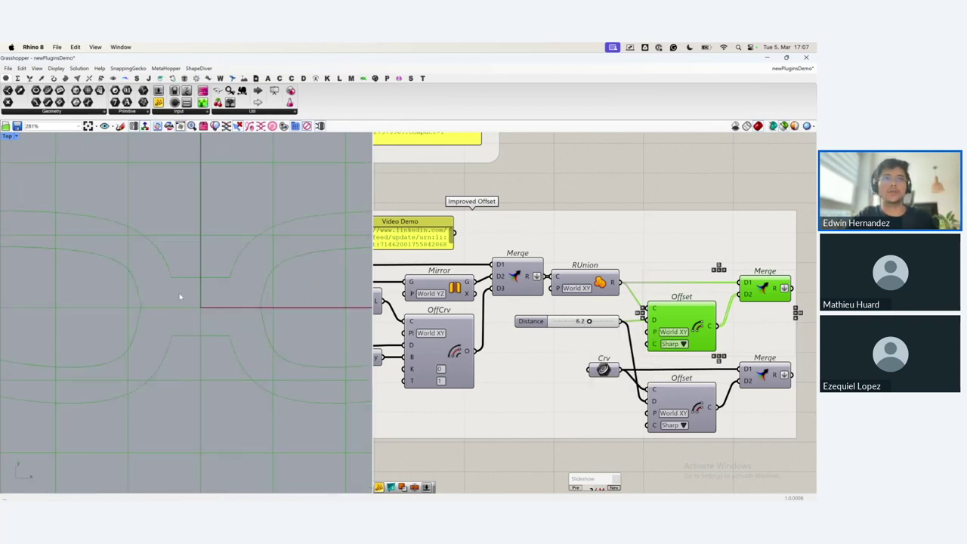
# Step: Preview the lower Merge result with the three-blade curve and set the Distance slider to -3.7
pyautogui.click(772, 382)
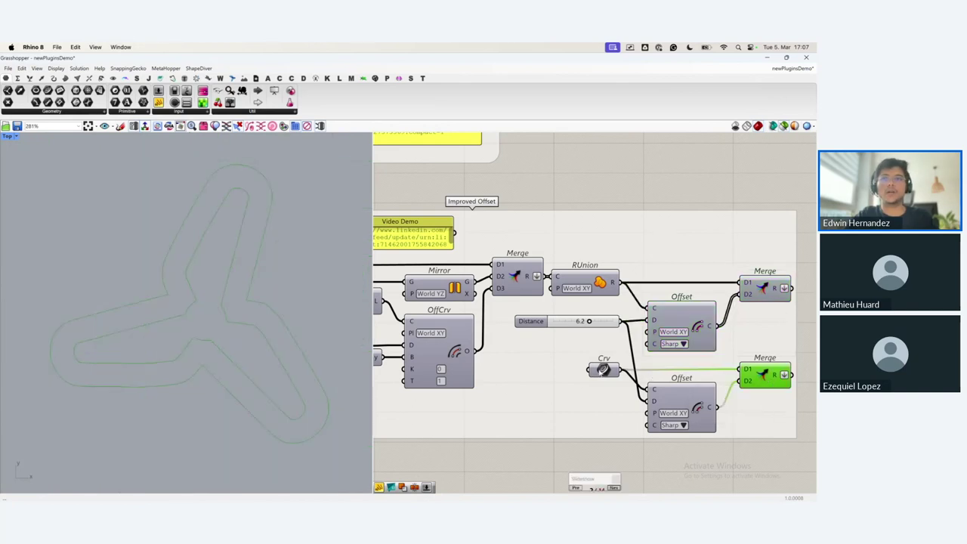
pyautogui.moveTo(588, 321); pyautogui.dragTo(580, 324)
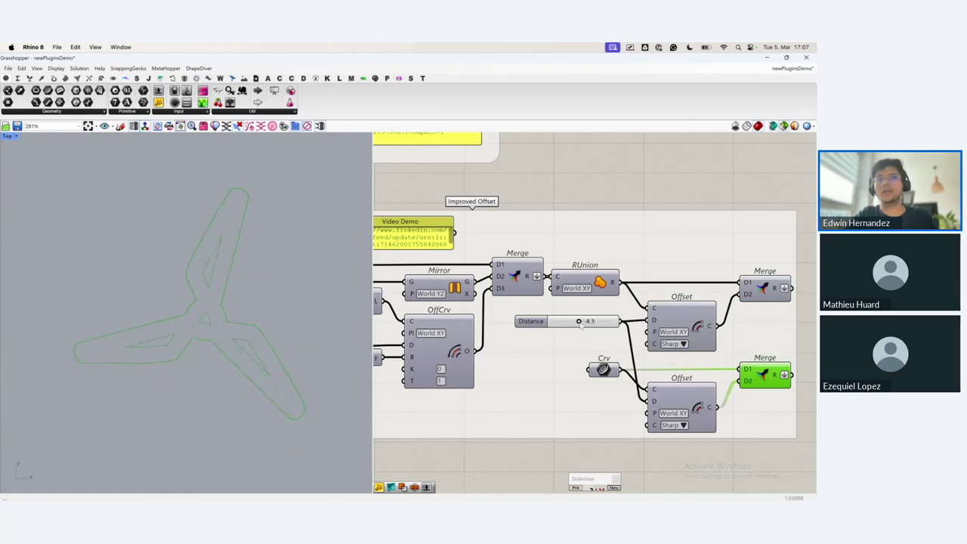
# Step: Switch to Chrome and play the LinkedIn demo video about offsetting curves in Rhino 7 and Rhino 8
pyautogui.hotkey('ctrl', 'Right')
pyautogui.click(113, 51)
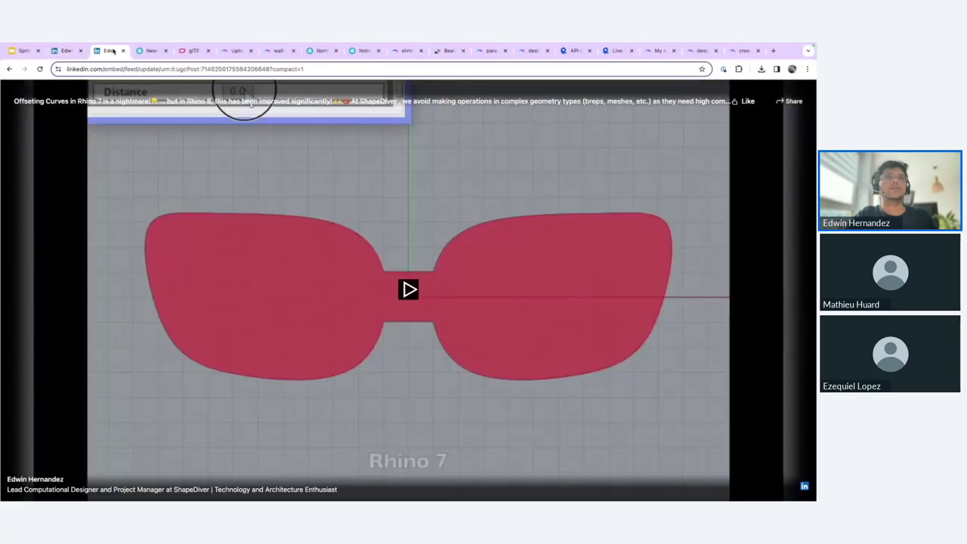
pyautogui.click(406, 295)
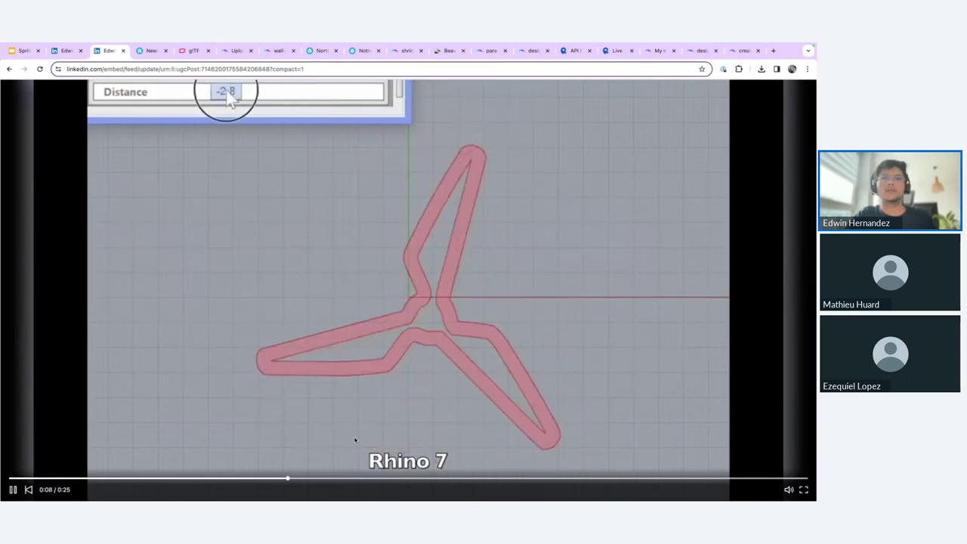
# Step: Return to Grasshopper and advance the slideshow to the glTF Support group
pyautogui.hotkey('ctrl', 'Left')
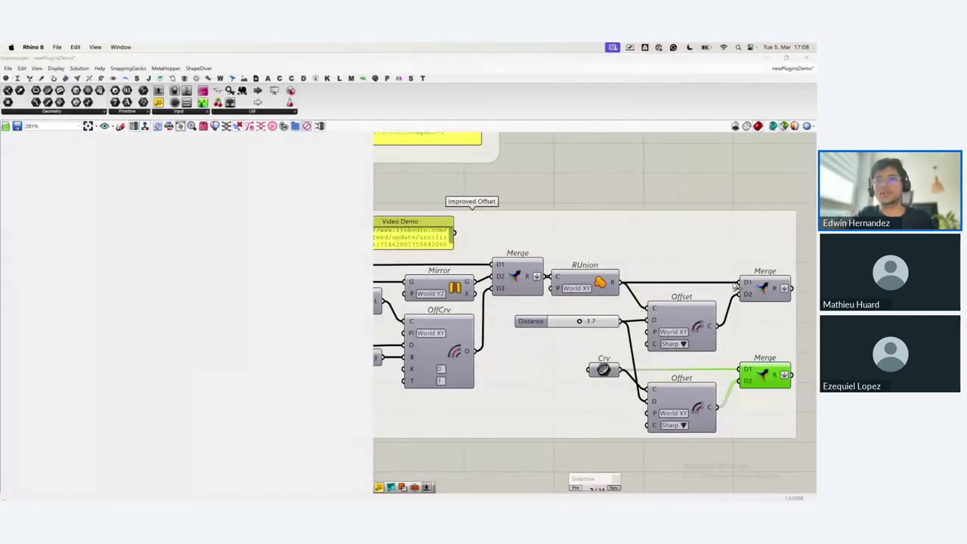
pyautogui.scroll(-3, 707, 266)
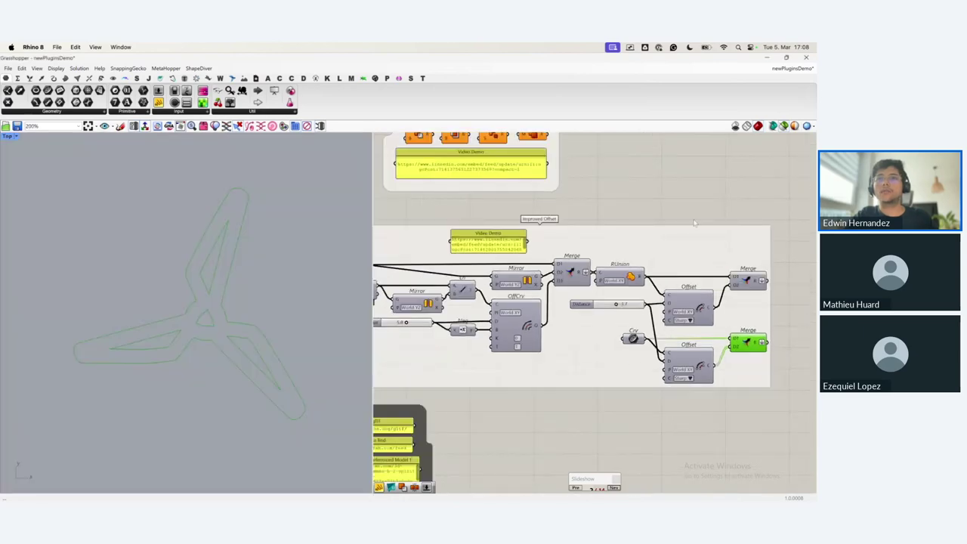
pyautogui.click(614, 487)
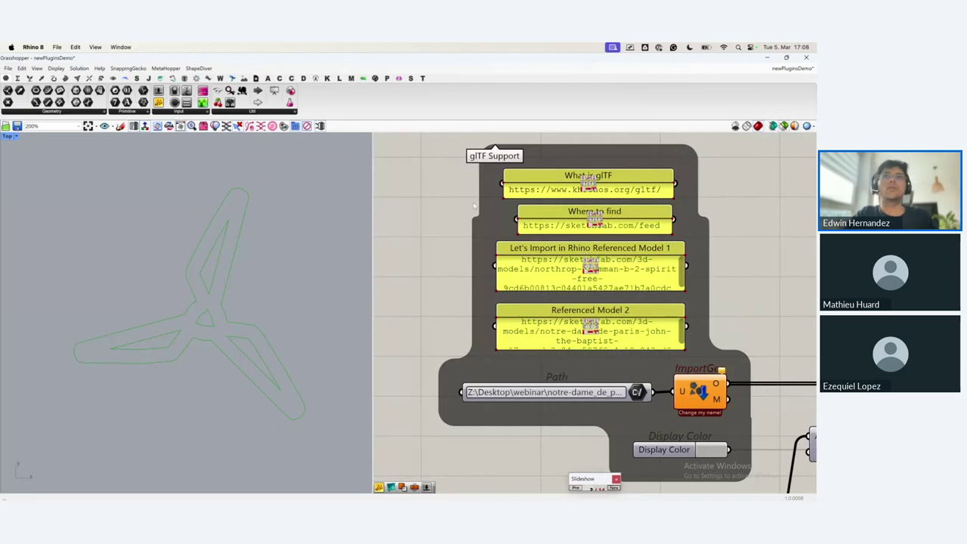
# Step: Switch to Chrome, open the Khronos glTF page and place its tab ahead of the Sketchfab feed tab
pyautogui.hotkey('alt', 'Tab')
pyautogui.click(194, 53)
pyautogui.moveTo(194, 53); pyautogui.dragTo(147, 53)
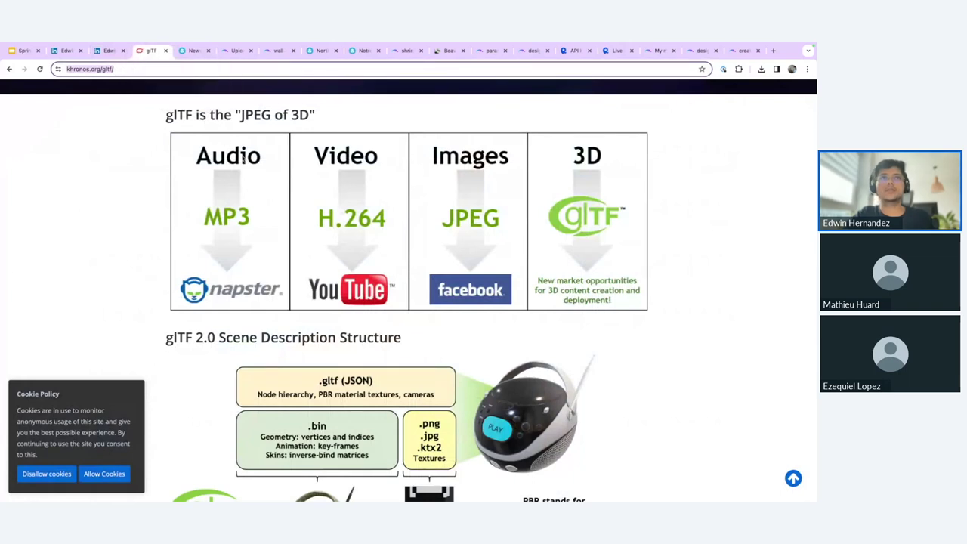
# Step: Examine the glTF page's "JPEG of 3D" comparison, the glTF 2.0 Scene Description Structure and the glTF Ecosystem diagram
pyautogui.doubleClick(293, 114)
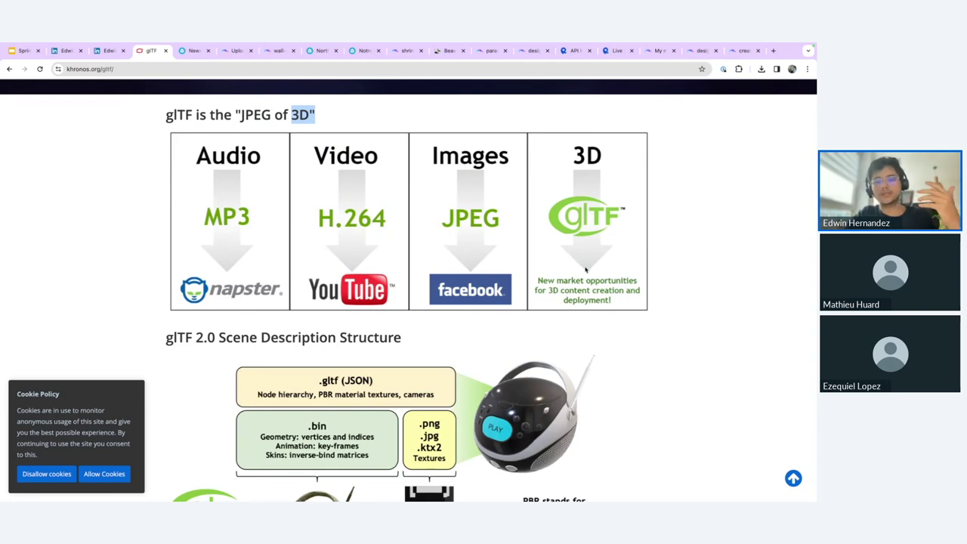
pyautogui.scroll(-1, 585, 270)
pyautogui.scroll(-2, 585, 270)
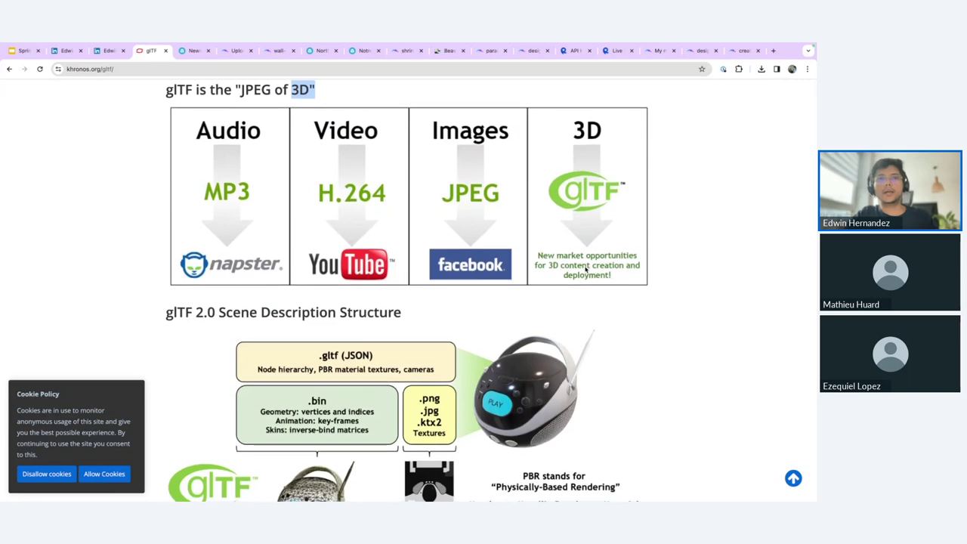
pyautogui.scroll(-1, 585, 269)
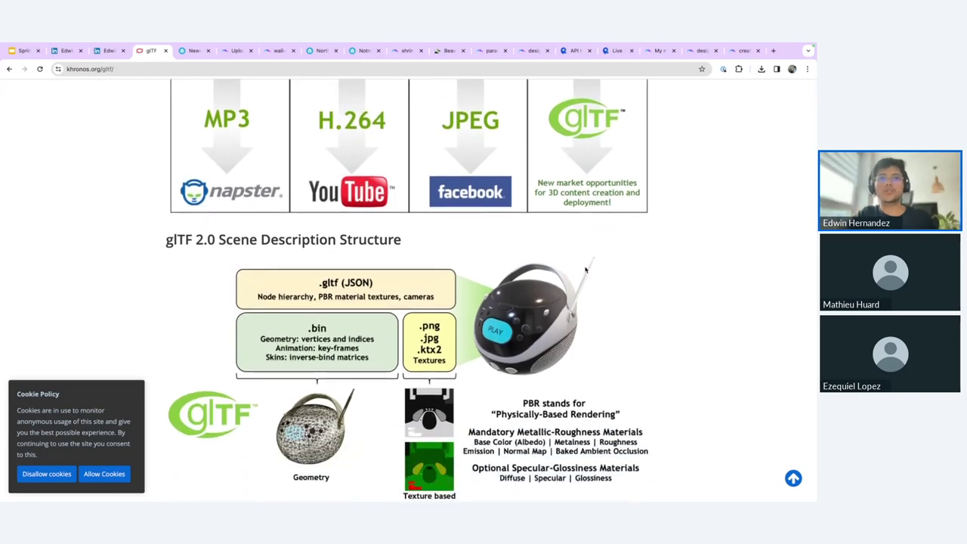
pyautogui.scroll(-3, 585, 270)
pyautogui.scroll(-1, 586, 270)
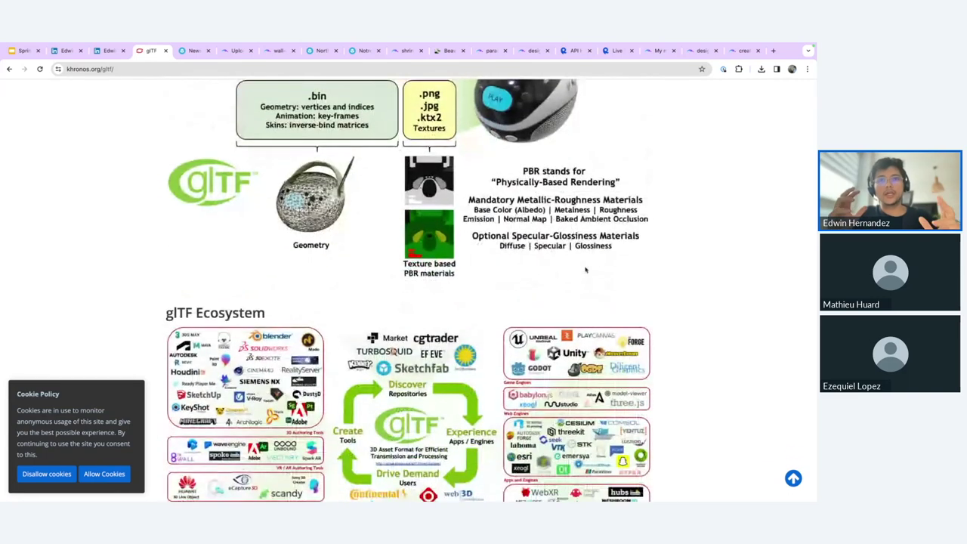
pyautogui.scroll(-2, 585, 270)
pyautogui.scroll(-1, 585, 270)
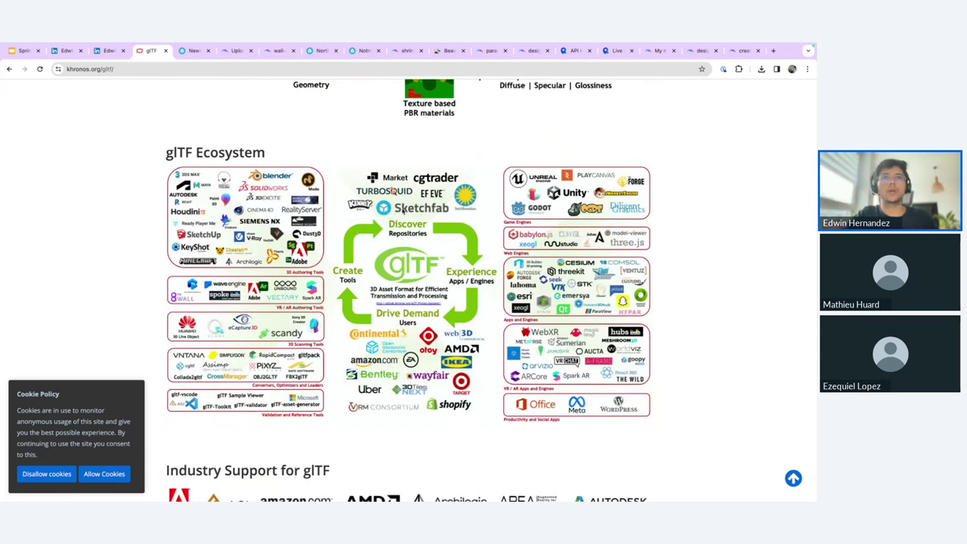
# Step: Open the Sketchfab feed page and browse its collections of 3D models
pyautogui.click(193, 51)
pyautogui.scroll(-3, 423, 287)
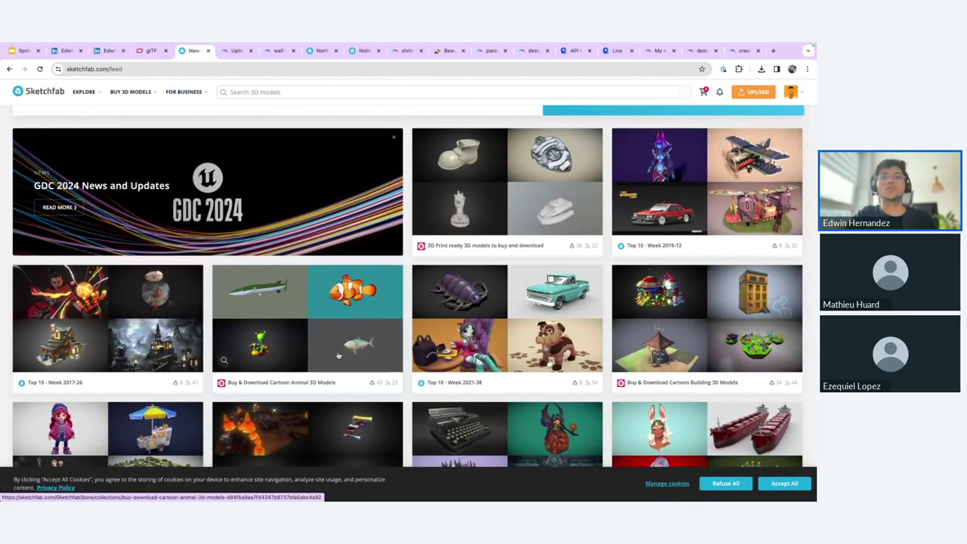
pyautogui.scroll(-2, 354, 341)
pyautogui.scroll(-2, 337, 355)
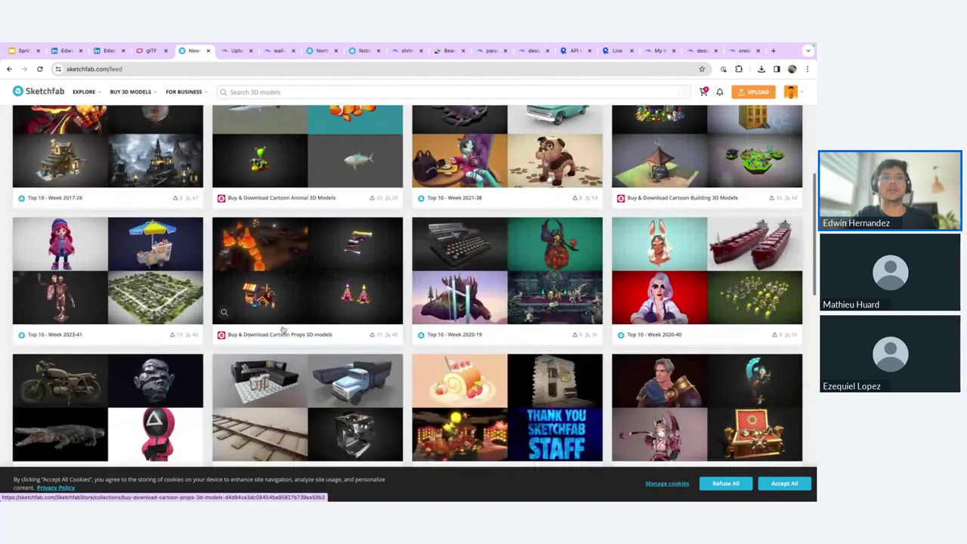
# Step: Open the Sketchfab page of the Northrop Grumman B-2 Spirit model and review its available glTF and GLB downloads
pyautogui.hotkey('ctrl', 'Left')
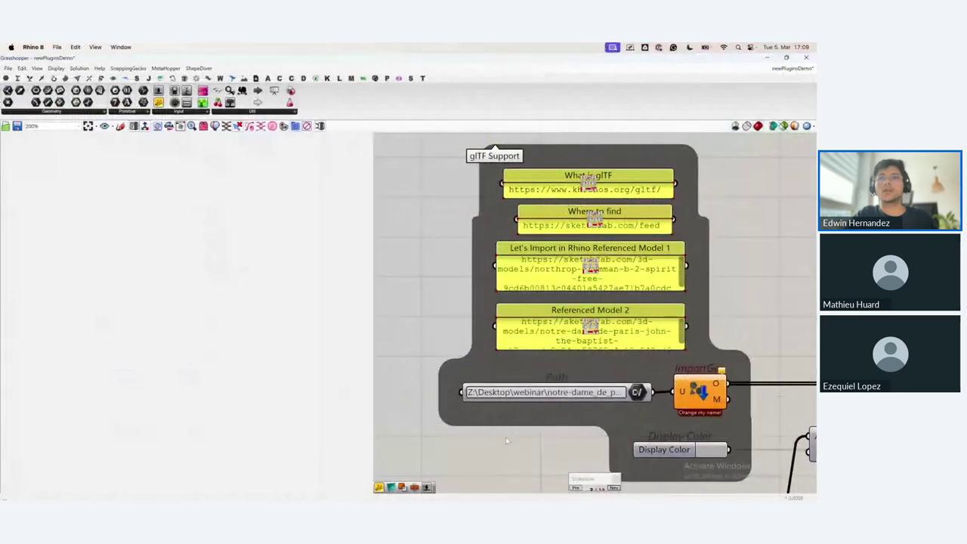
pyautogui.press('super+Tab')
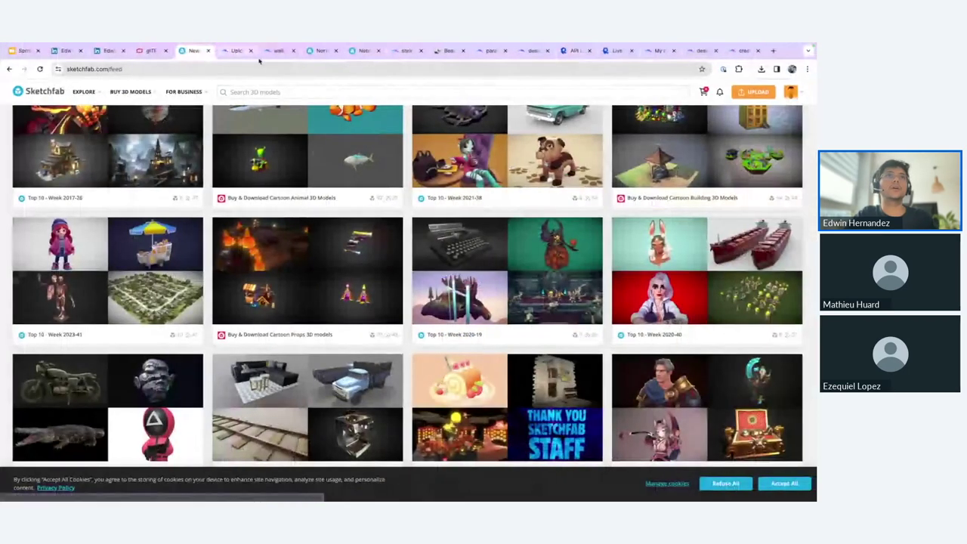
pyautogui.click(316, 55)
pyautogui.click(366, 57)
pyautogui.click(321, 57)
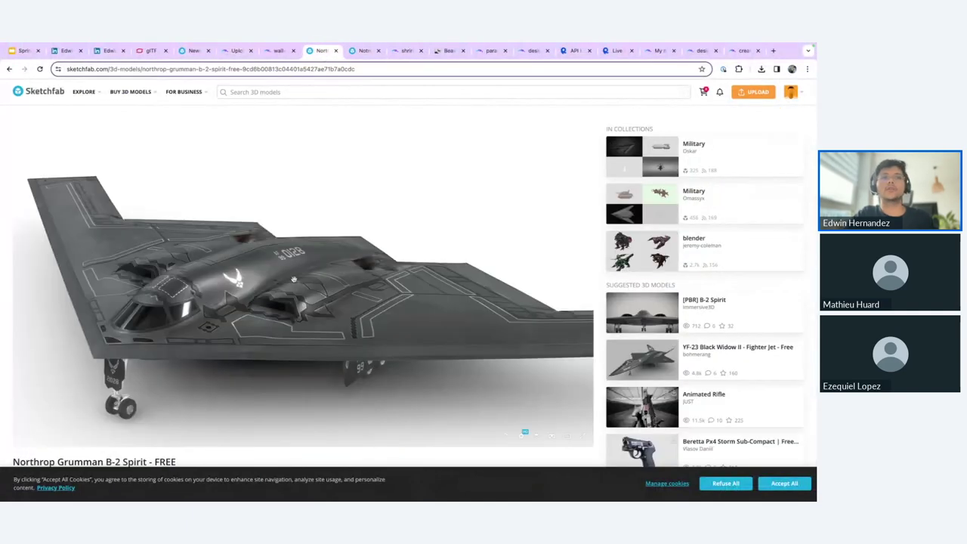
pyautogui.scroll(-2, 257, 462)
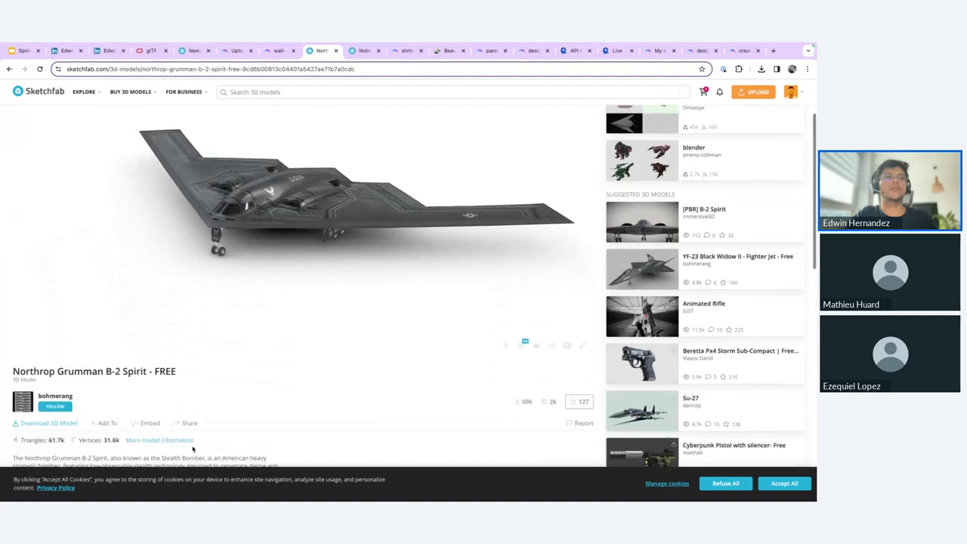
pyautogui.click(68, 427)
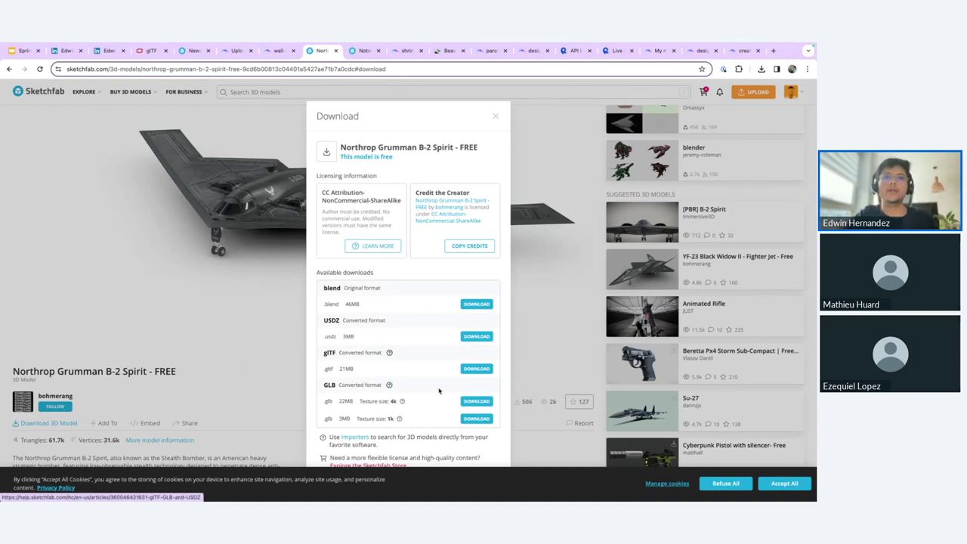
pyautogui.moveTo(323, 371); pyautogui.dragTo(335, 371)
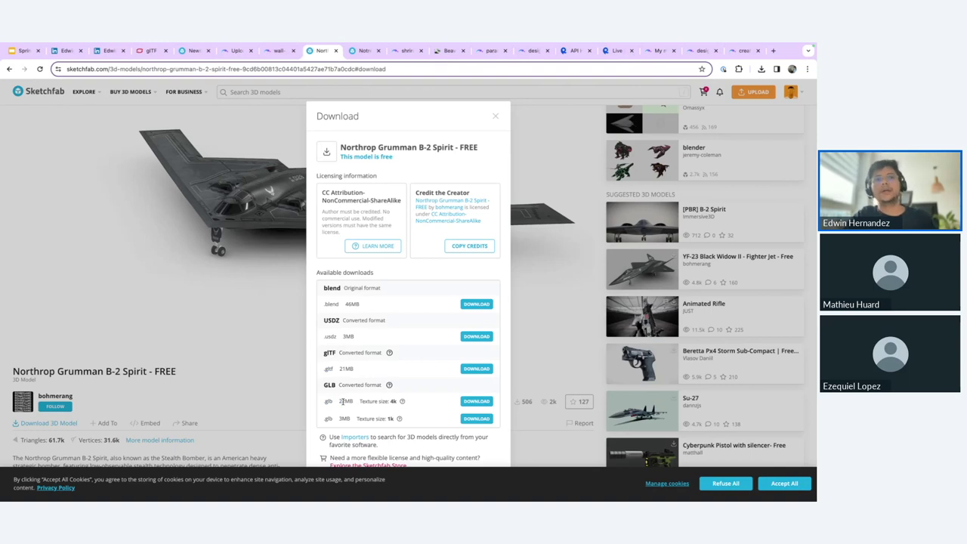
# Step: Return to Grasshopper, hide the docked Rhino viewport and pull the Grasshopper window aside to uncover Rhino
pyautogui.hotkey('ctrl', 'Left')
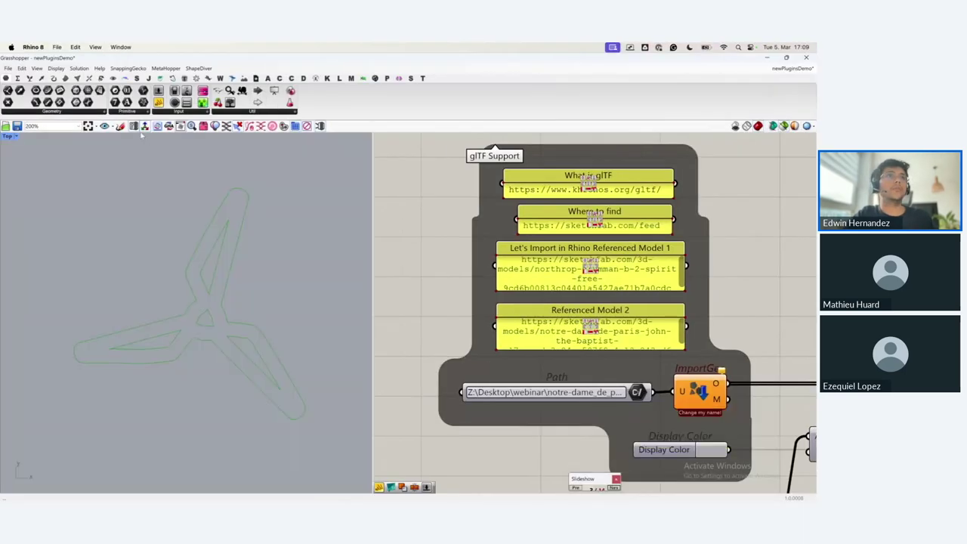
pyautogui.click(180, 126)
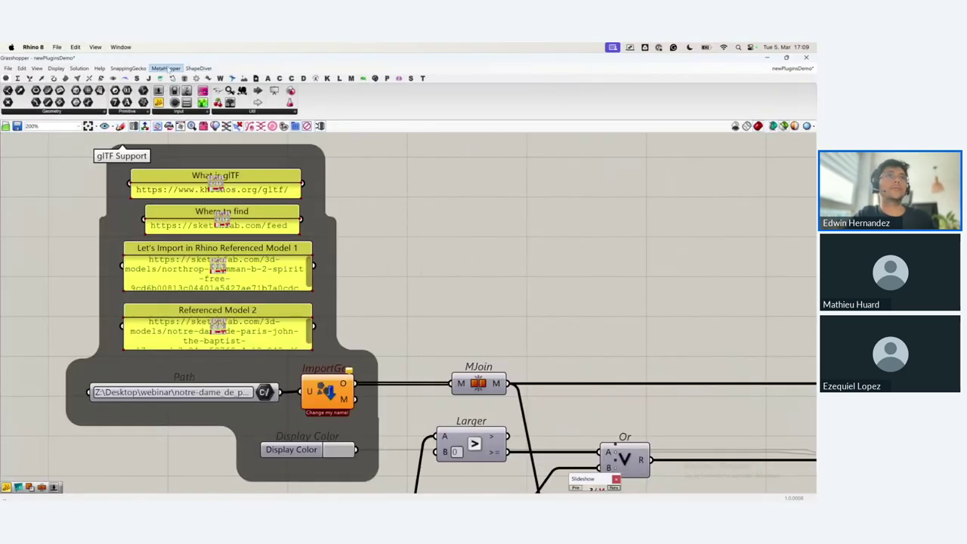
pyautogui.moveTo(170, 60); pyautogui.dragTo(548, 72)
# Step: Bring up the webinar folder in Finder over the Rhino and Grasshopper windows
pyautogui.hotkey('ctrl', 'Up')
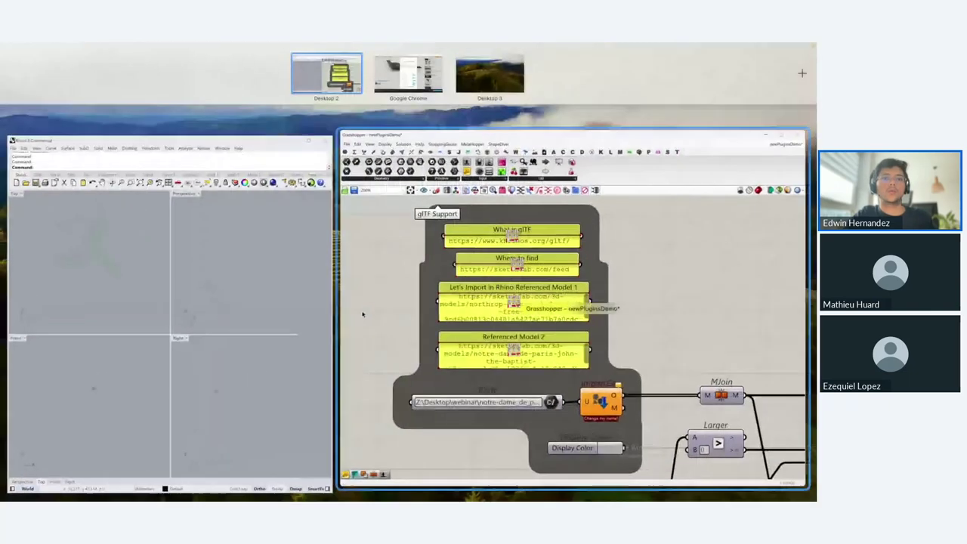
pyautogui.moveTo(447, 495); pyautogui.dragTo(403, 339)
pyautogui.click(362, 226)
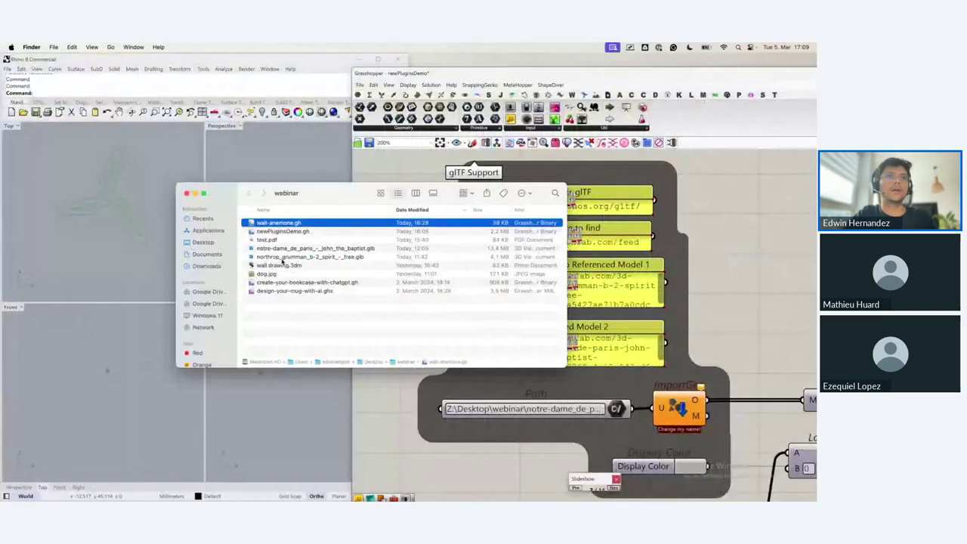
# Step: Import northrop_grumman_b-2_spirit_-_free.glb from the webinar folder into Rhino's Perspective viewport
pyautogui.click(282, 258)
pyautogui.moveTo(325, 198); pyautogui.dragTo(480, 199)
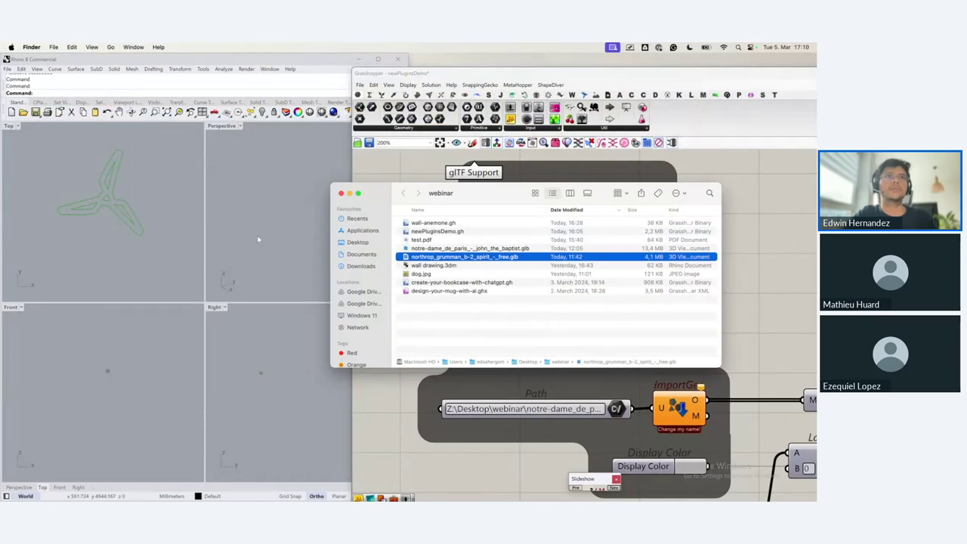
pyautogui.click(258, 238)
pyautogui.press('super+Tab')
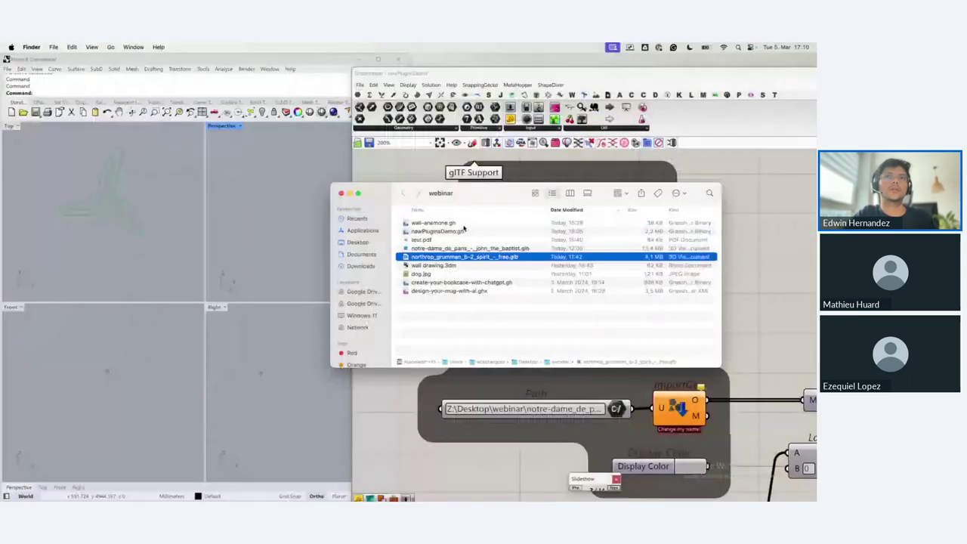
pyautogui.moveTo(508, 257); pyautogui.dragTo(249, 300)
pyautogui.click(252, 228)
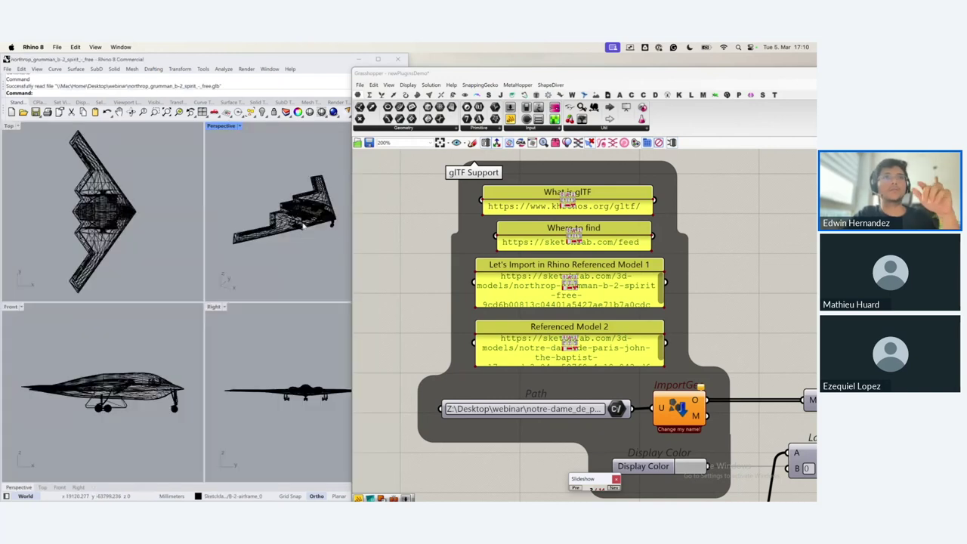
# Step: Maximize the Perspective viewport and set its display mode to Rendered for the B-2 model
pyautogui.doubleClick(218, 126)
pyautogui.moveTo(137, 276)
pyautogui.mouseDown(button='right')
pyautogui.moveTo(125, 261)
pyautogui.moveTo(133, 270)
pyautogui.mouseUp(button='right')
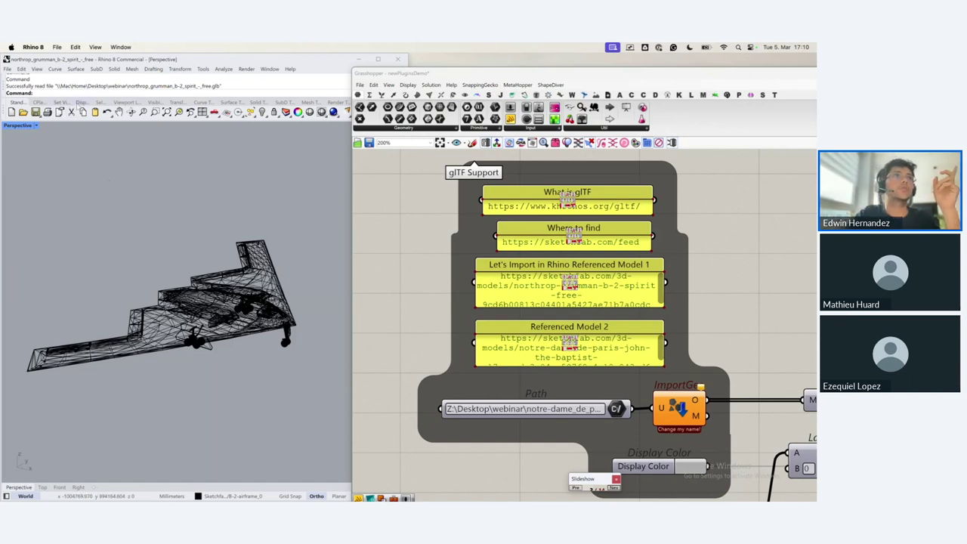
pyautogui.click(80, 102)
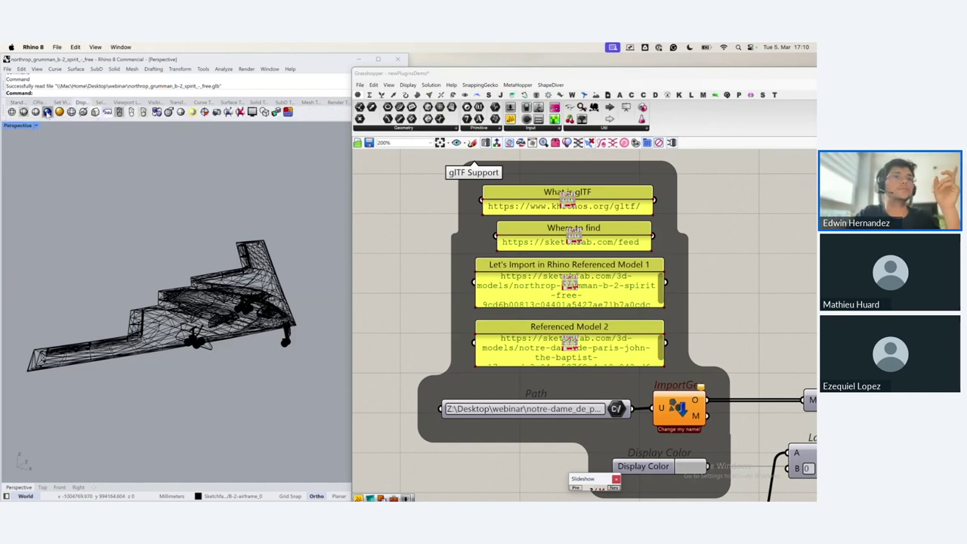
pyautogui.click(47, 111)
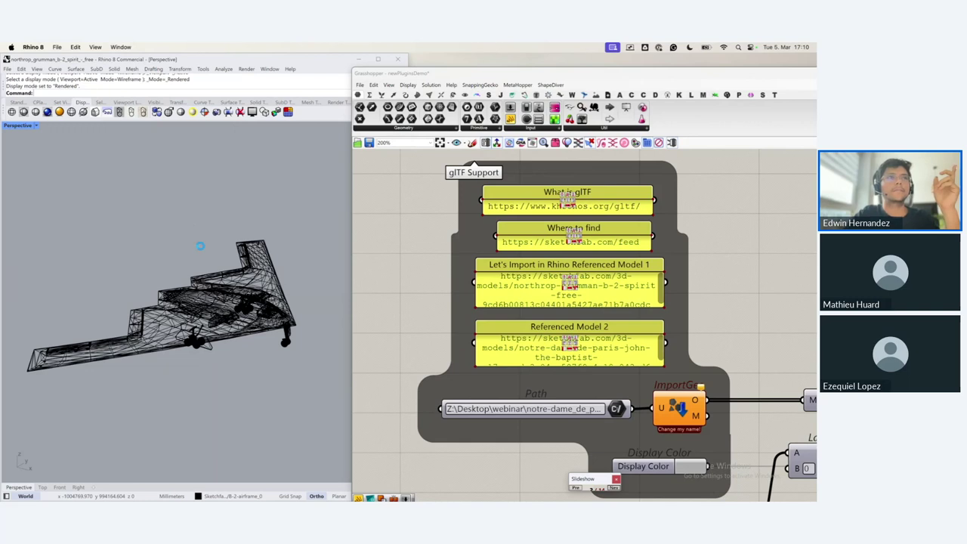
# Step: Try moving the B-2 airframe mesh away from its landing gear, undo the move and deselect it
pyautogui.scroll(5, 201, 278)
pyautogui.click(202, 293)
pyautogui.moveTo(203, 294); pyautogui.dragTo(149, 265)
pyautogui.press('Escape')
pyautogui.scroll(-5, 149, 265)
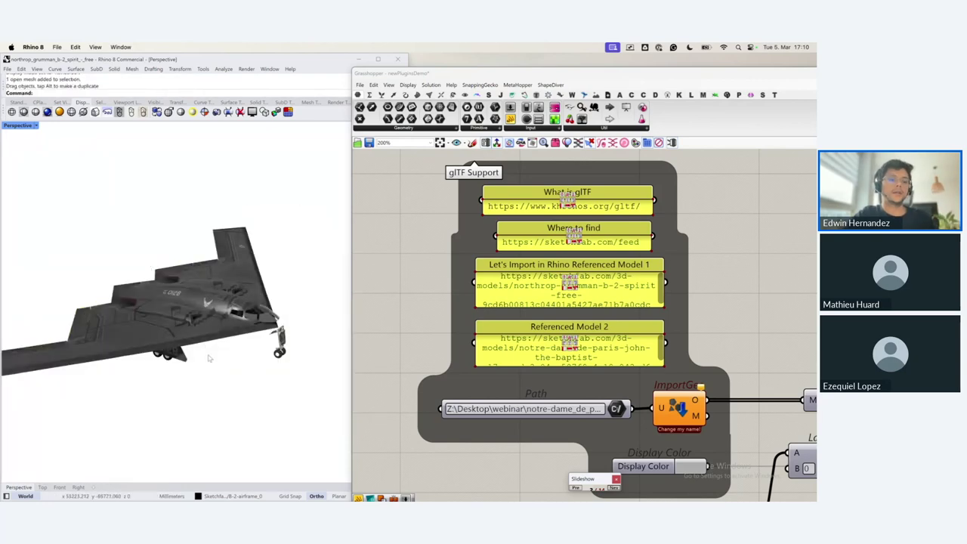
pyautogui.press('super+z')
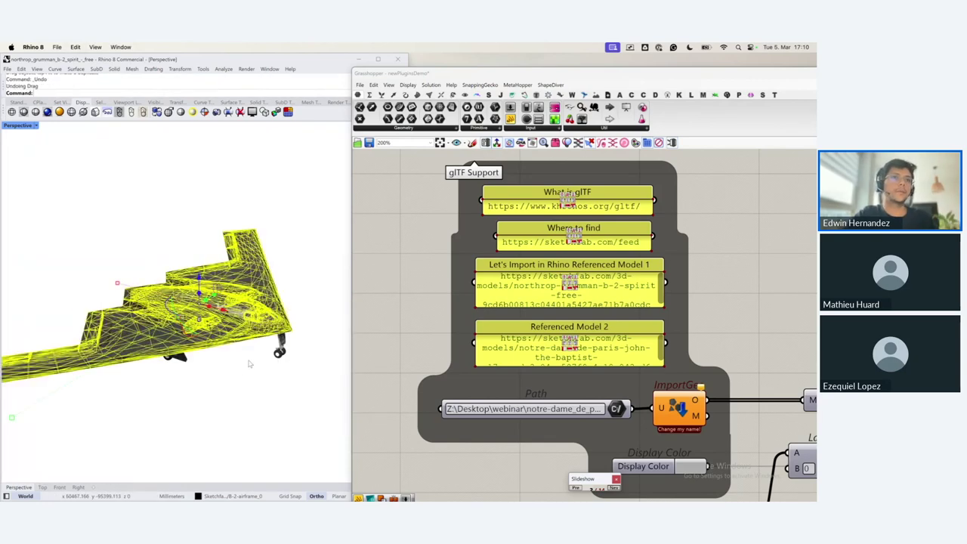
pyautogui.press('Escape')
pyautogui.moveTo(249, 356); pyautogui.dragTo(209, 361, button='right')
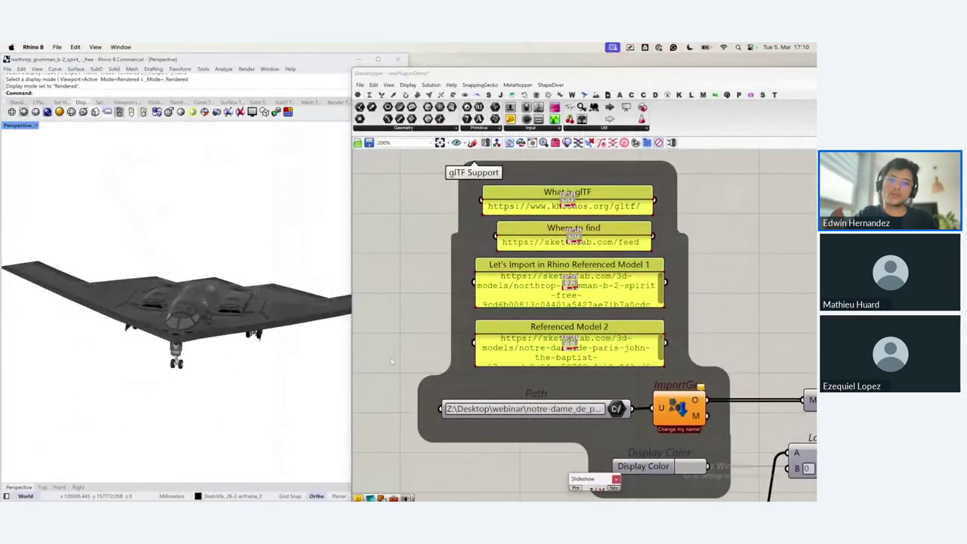
# Step: Move the Grasshopper window further over Rhino and select the glTF import component fed by the Path panel
pyautogui.moveTo(656, 377); pyautogui.dragTo(601, 349, button='right')
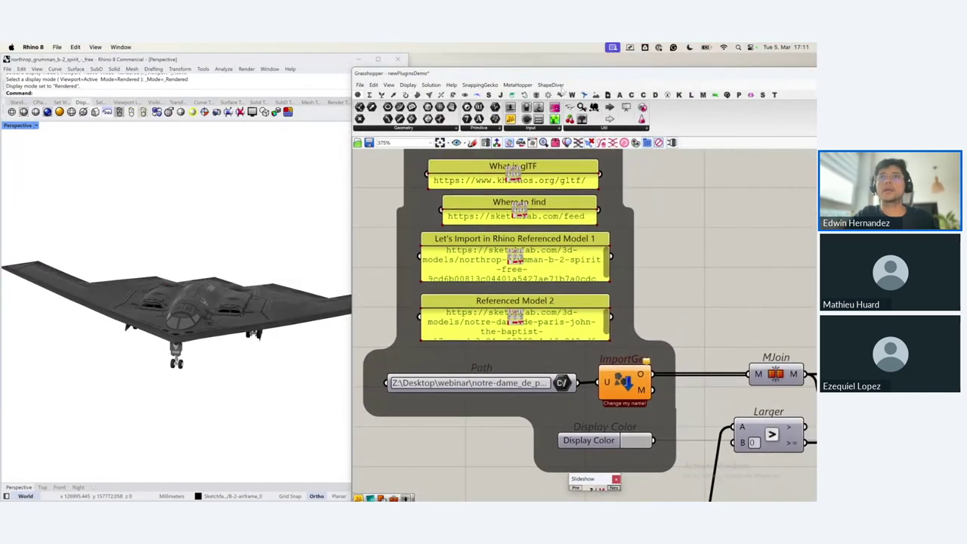
pyautogui.moveTo(559, 76); pyautogui.dragTo(487, 66)
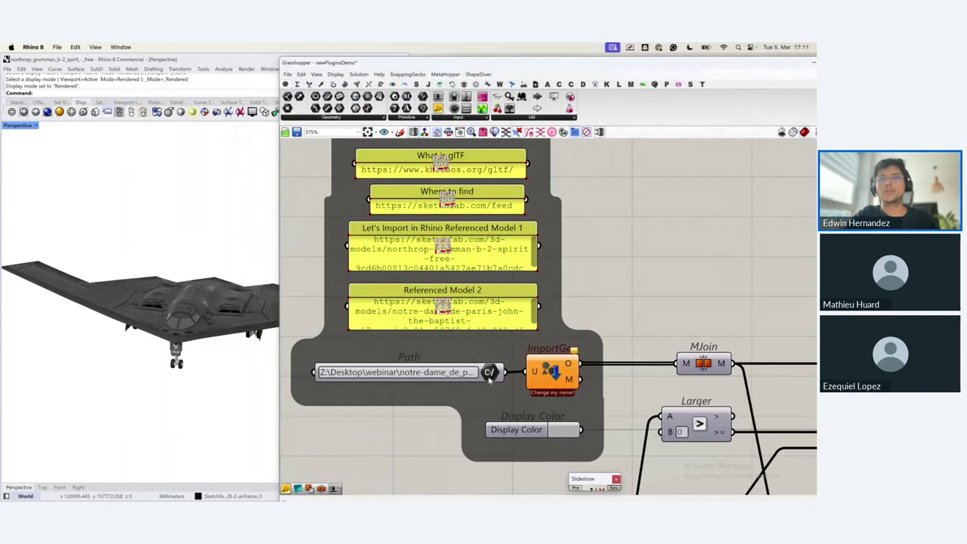
pyautogui.click(555, 382)
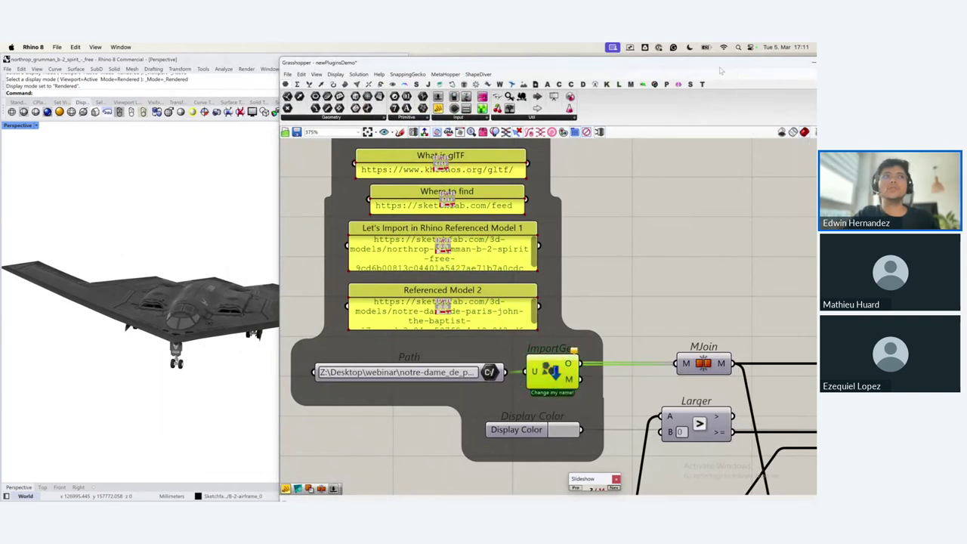
# Step: Delete all B-2 objects from the Rhino document and set the Perspective viewport to Shaded display
pyautogui.click(39, 112)
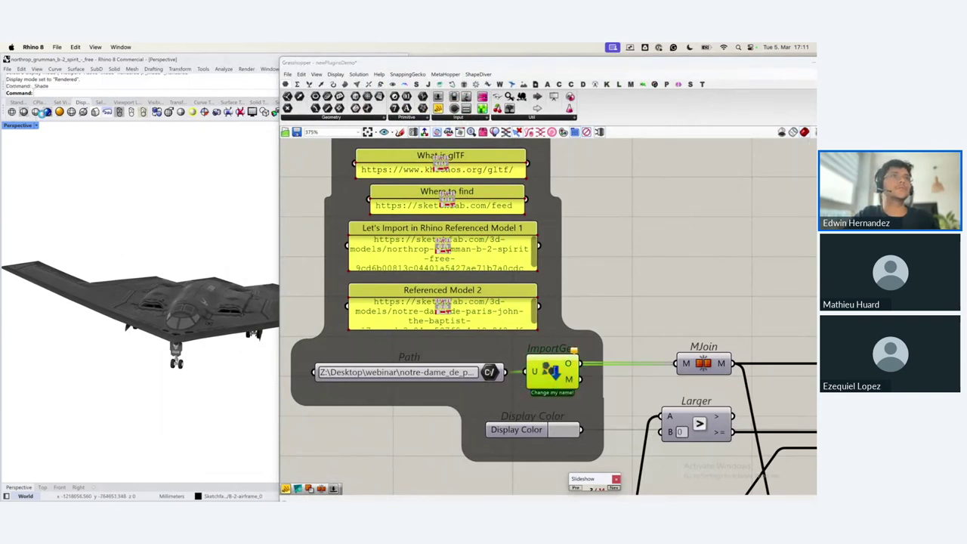
pyautogui.press('Escape')
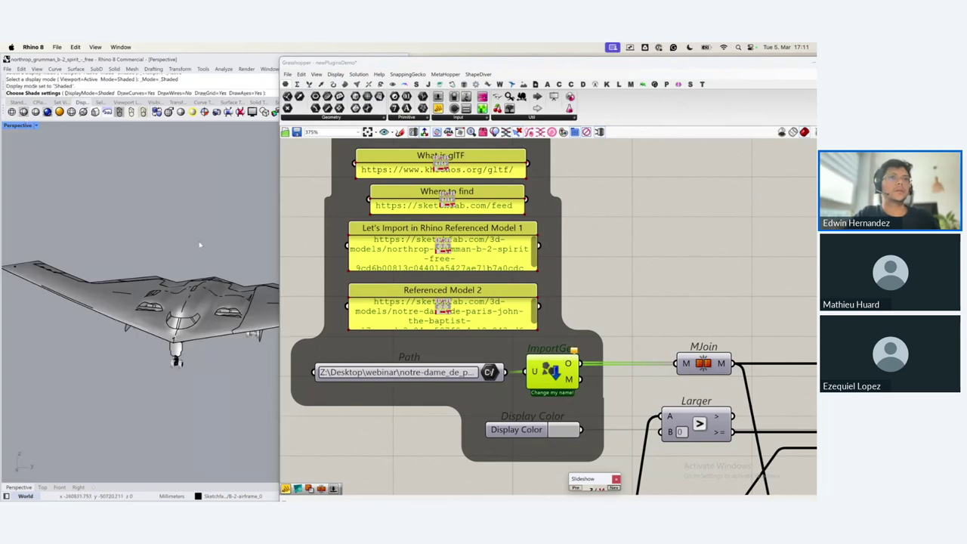
pyautogui.hotkey('ctrl', 'a')
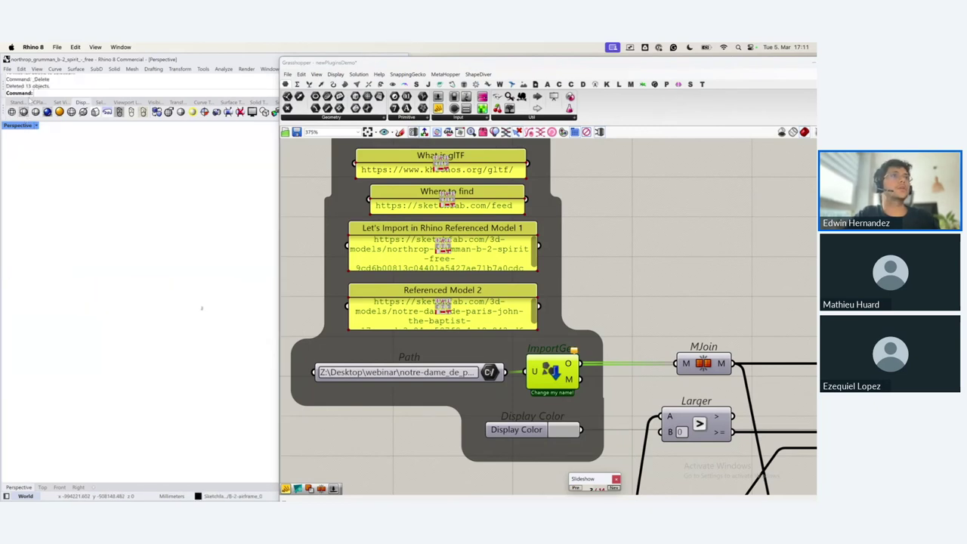
pyautogui.click(23, 111)
# Step: Bring the statue from the import component into view in Rhino and compare it with its Sketchfab model page
pyautogui.rightClick(614, 308)
pyautogui.click(631, 361)
pyautogui.moveTo(252, 318); pyautogui.dragTo(213, 318, button='right')
pyautogui.hotkey('ctrl', 'Right')
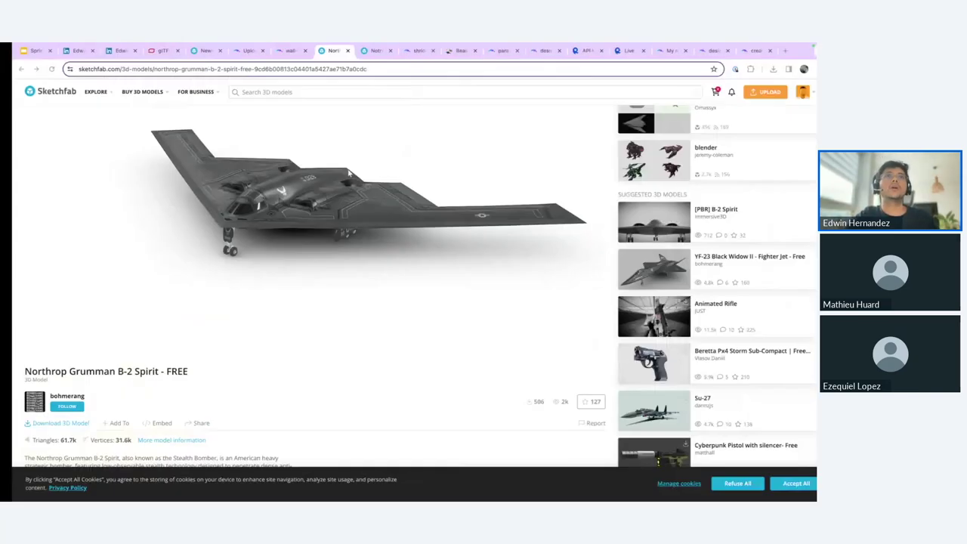
pyautogui.click(363, 51)
pyautogui.moveTo(357, 271)
pyautogui.mouseDown()
pyautogui.moveTo(312, 328)
pyautogui.moveTo(376, 294)
pyautogui.mouseUp()
pyautogui.hotkey('ctrl', 'Left')
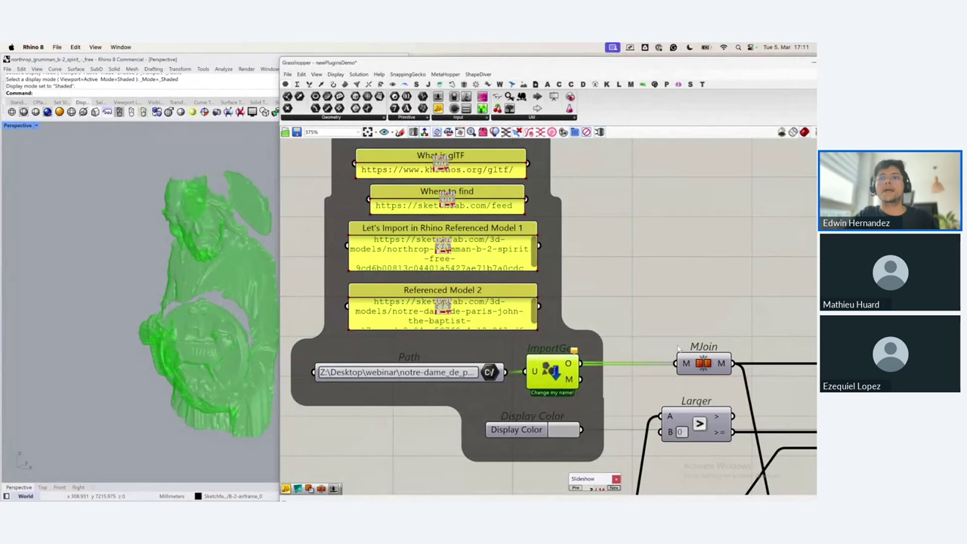
# Step: Advance the slideshow to the Edit Geometry for Shrink Wrap group and examine its input parameters
pyautogui.scroll(-8, 678, 347)
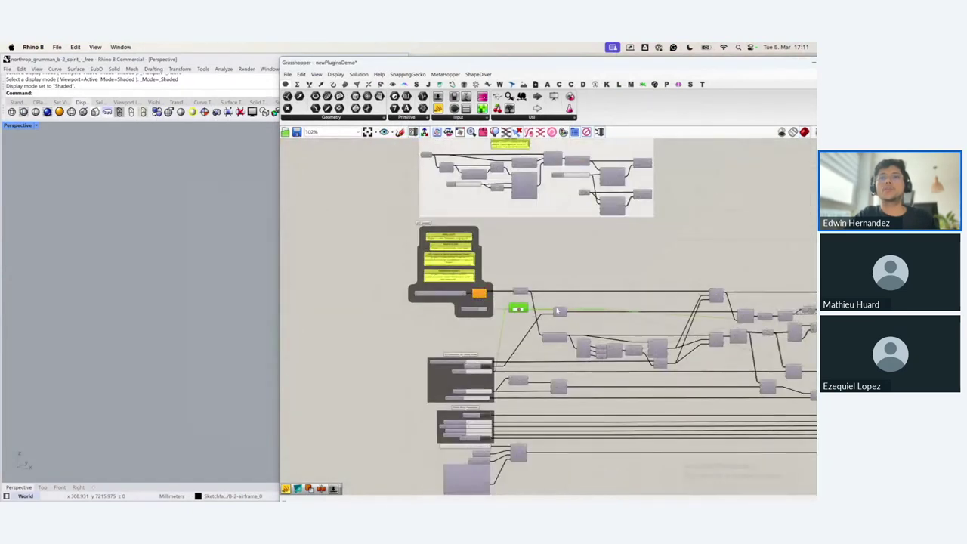
pyautogui.scroll(5, 478, 315)
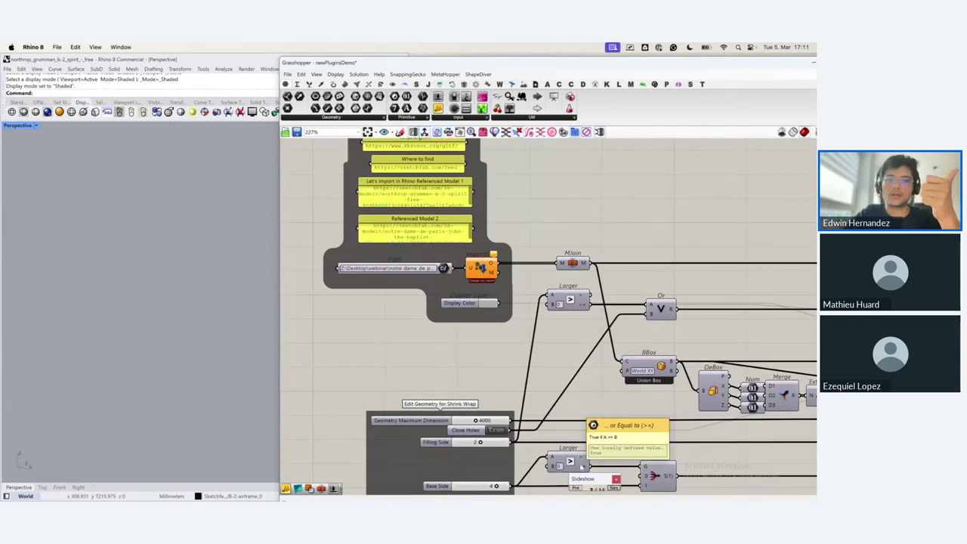
pyautogui.click(611, 489)
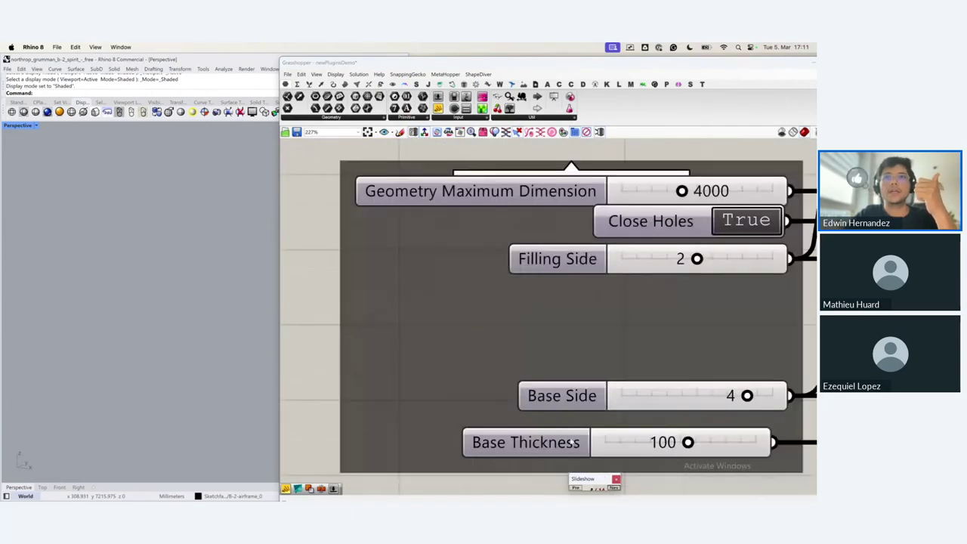
pyautogui.scroll(-2, 425, 368)
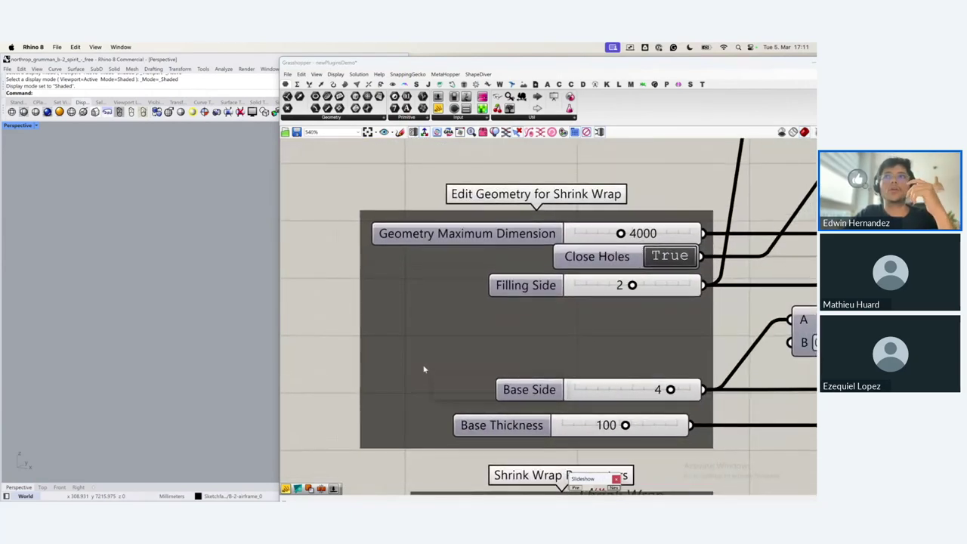
pyautogui.scroll(-1, 425, 370)
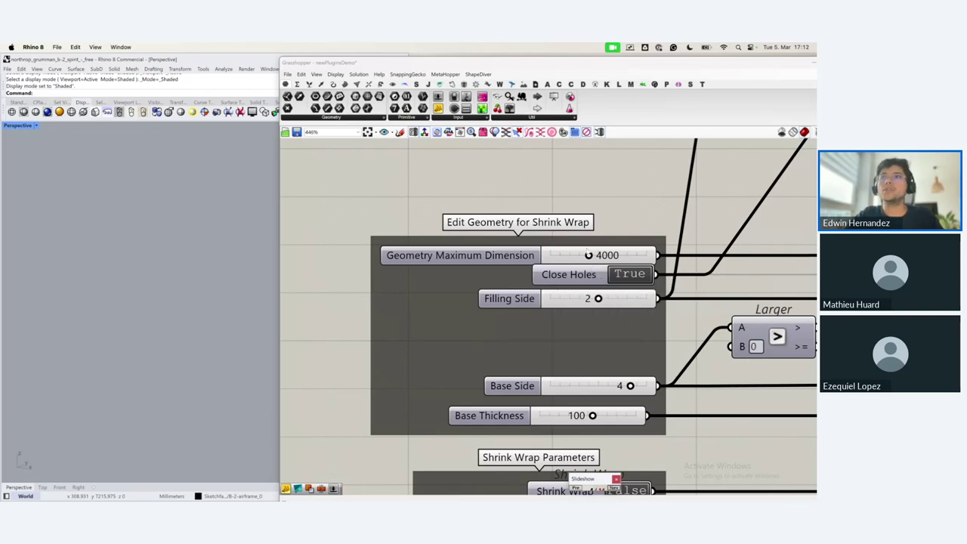
# Step: Select the Merge component ahead of the Shrink Wrap group and view its combined geometry in Rhino
pyautogui.scroll(-10, 625, 271)
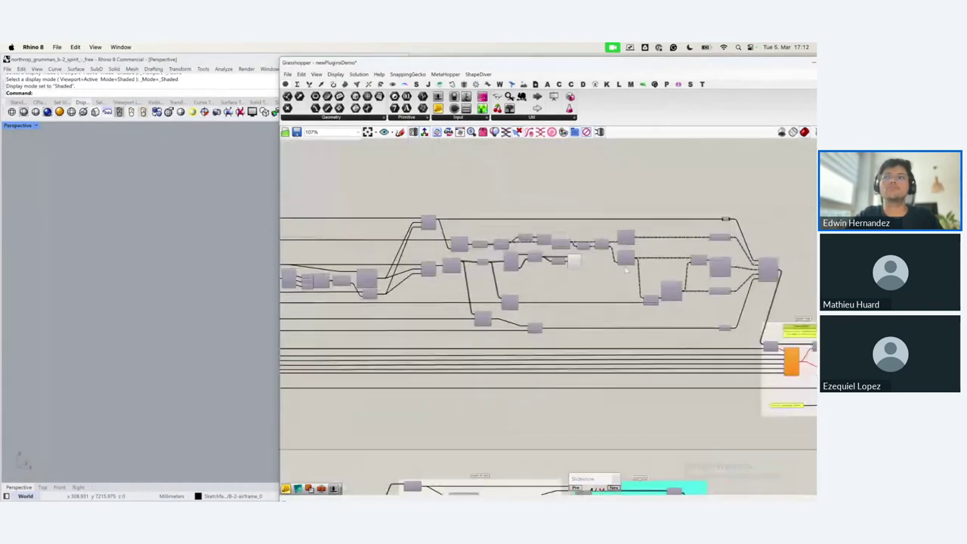
pyautogui.scroll(3, 625, 270)
pyautogui.scroll(-10, 177, 277)
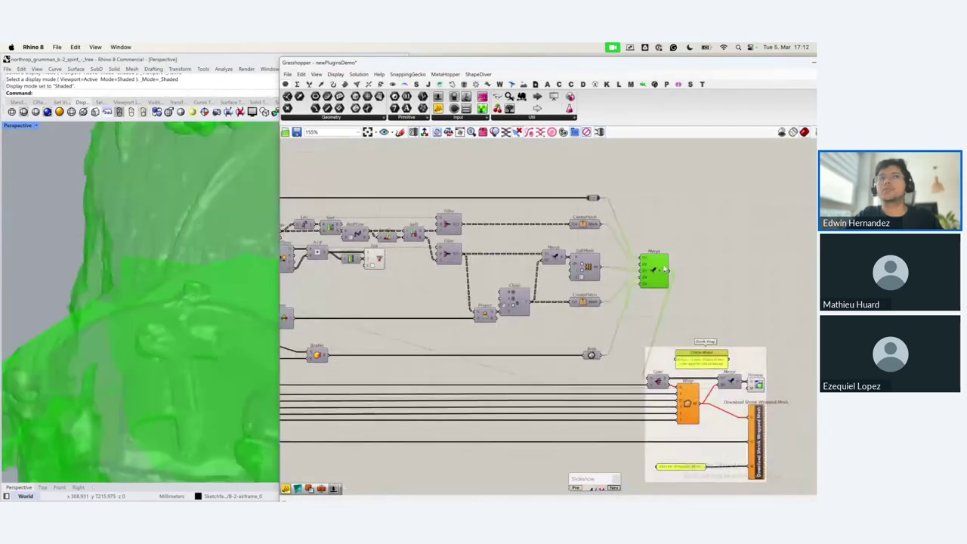
pyautogui.scroll(5, 177, 276)
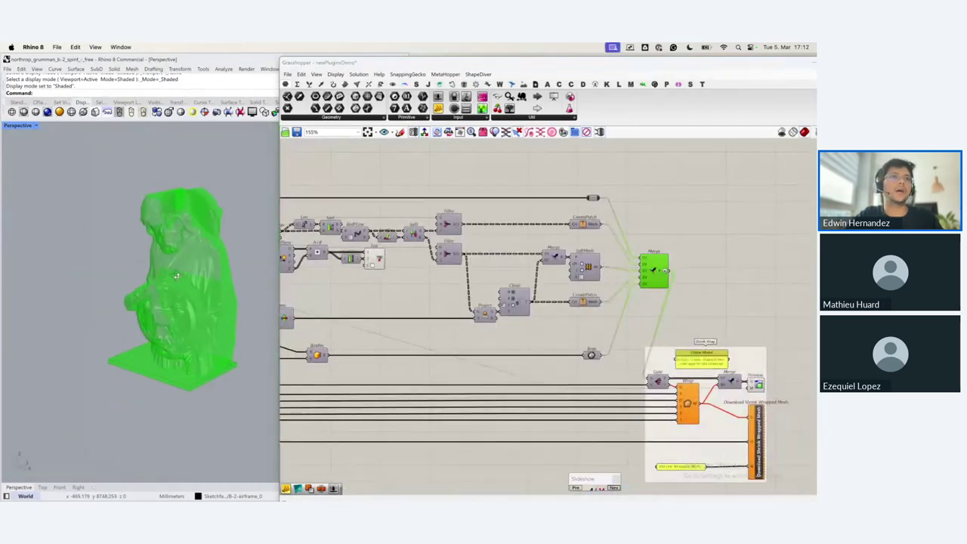
pyautogui.scroll(2, 176, 276)
# Step: Preview the Loft Mesh, both CreatePatch outputs and the base box in turn, ending with the merged geometry
pyautogui.click(585, 267)
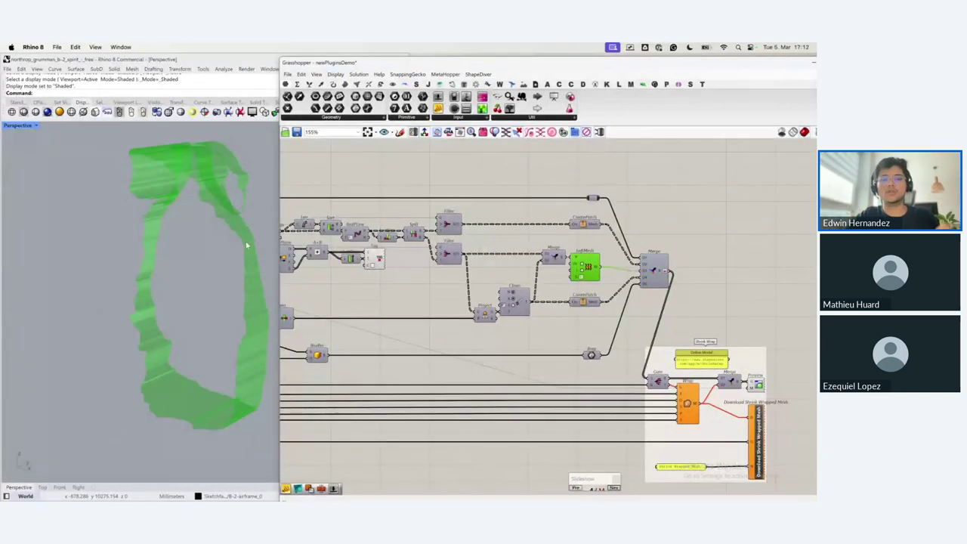
pyautogui.click(583, 224)
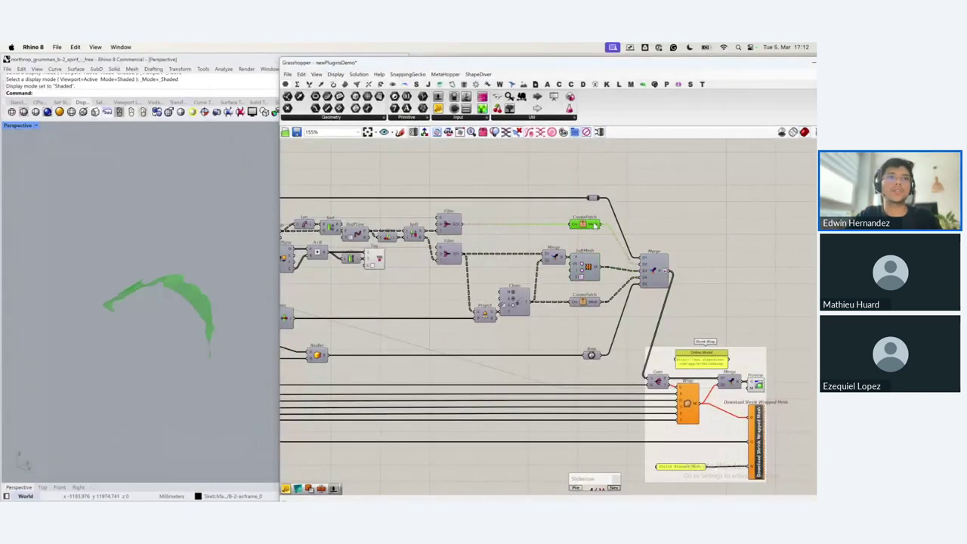
pyautogui.click(594, 303)
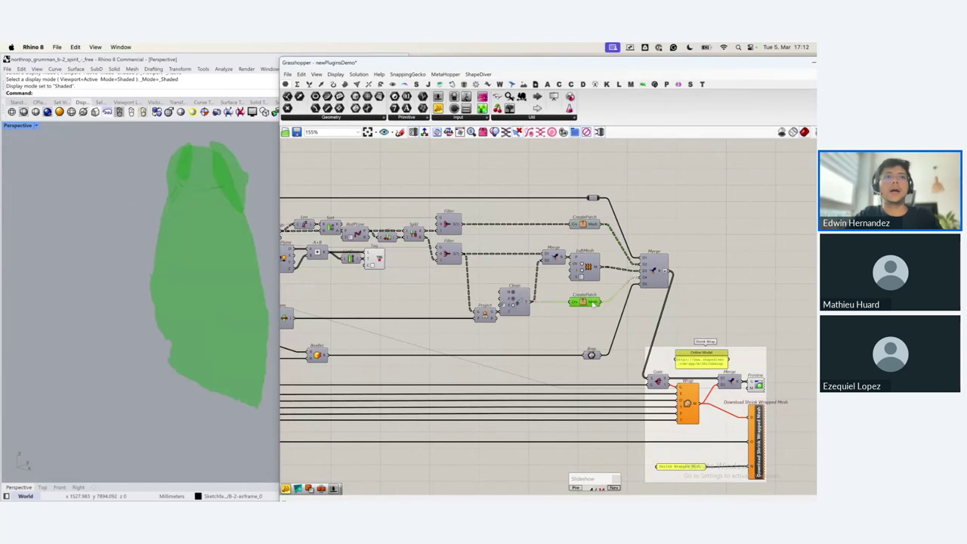
pyautogui.click(592, 355)
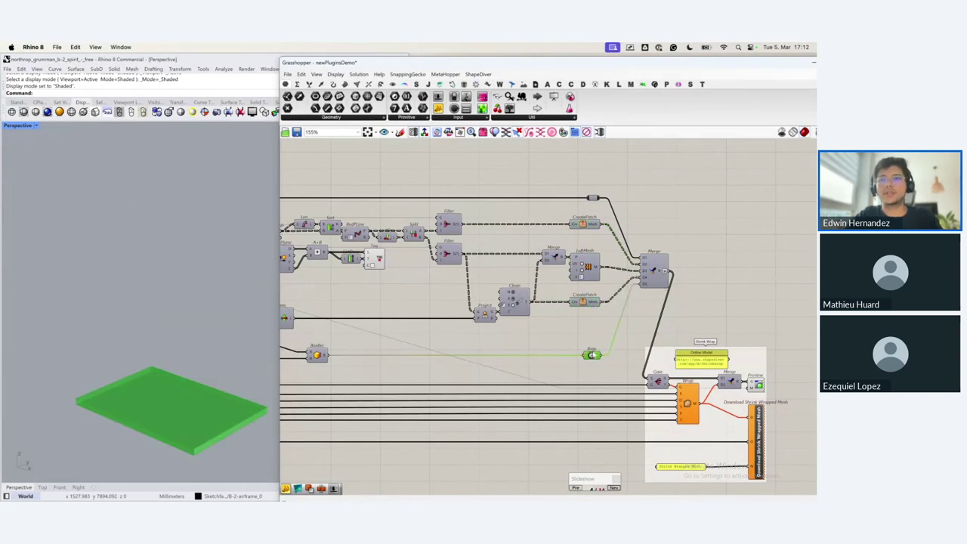
pyautogui.click(594, 272)
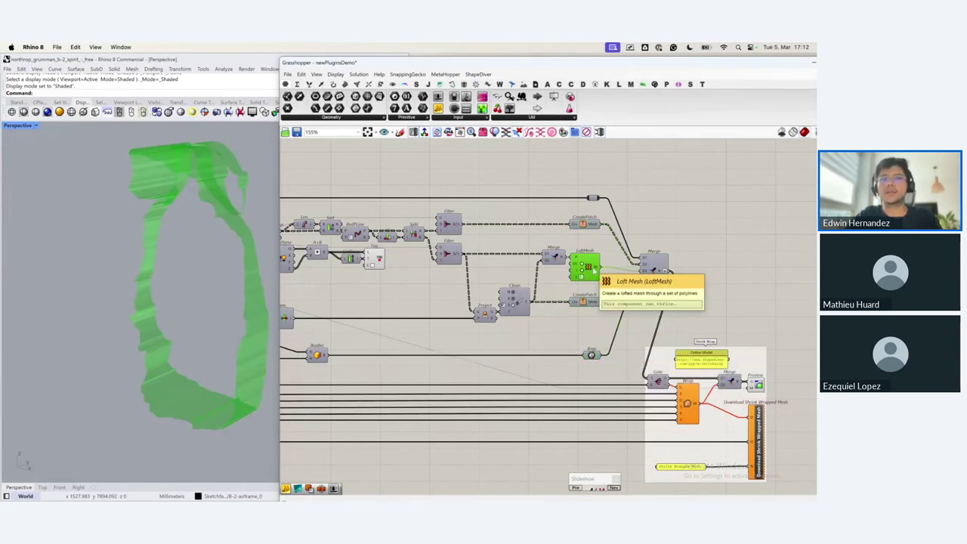
pyautogui.click(654, 272)
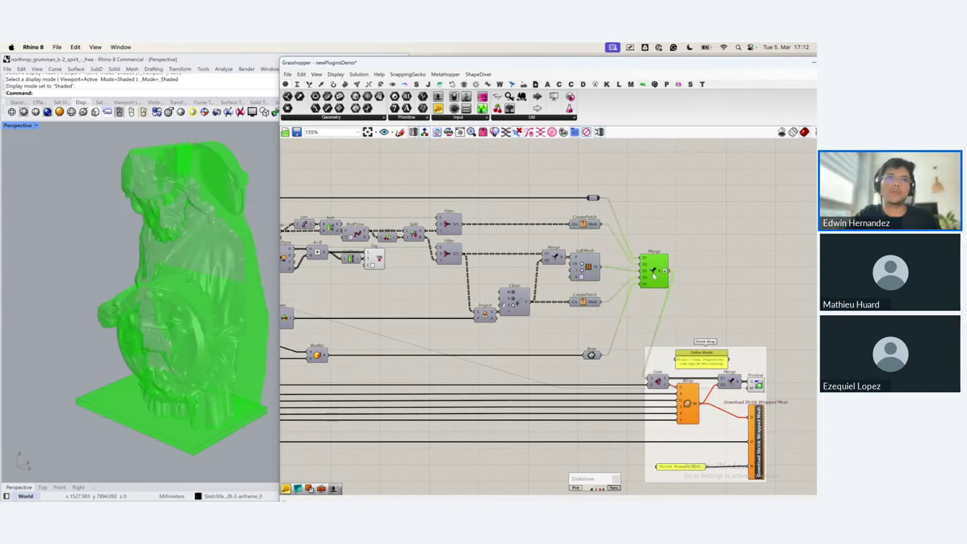
pyautogui.moveTo(223, 356); pyautogui.dragTo(196, 353, button='right')
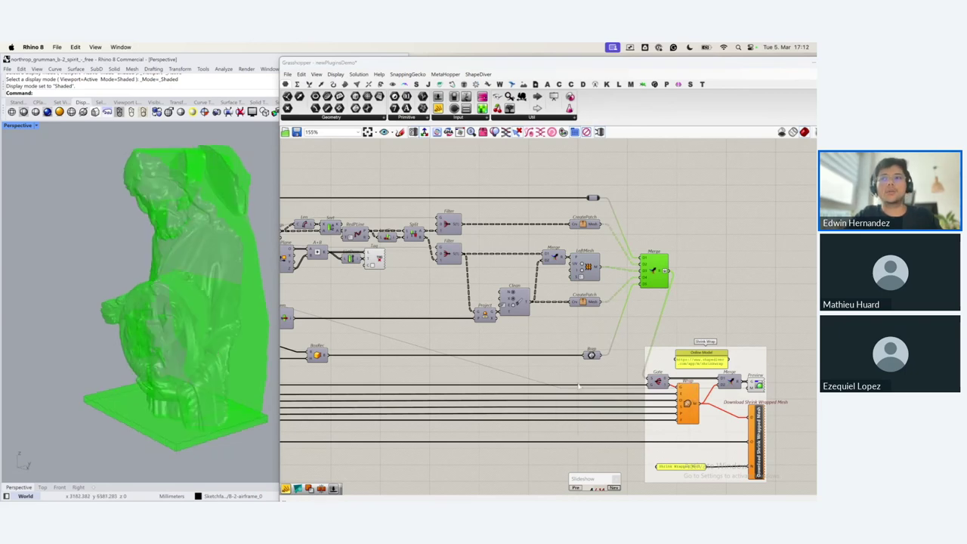
# Step: Set the Shrink Wrap toggle in the Shrink Wrap Parameters group to True
pyautogui.scroll(-3, 596, 386)
pyautogui.moveTo(547, 388); pyautogui.dragTo(684, 390, button='right')
pyautogui.moveTo(343, 364); pyautogui.dragTo(435, 345, button='right')
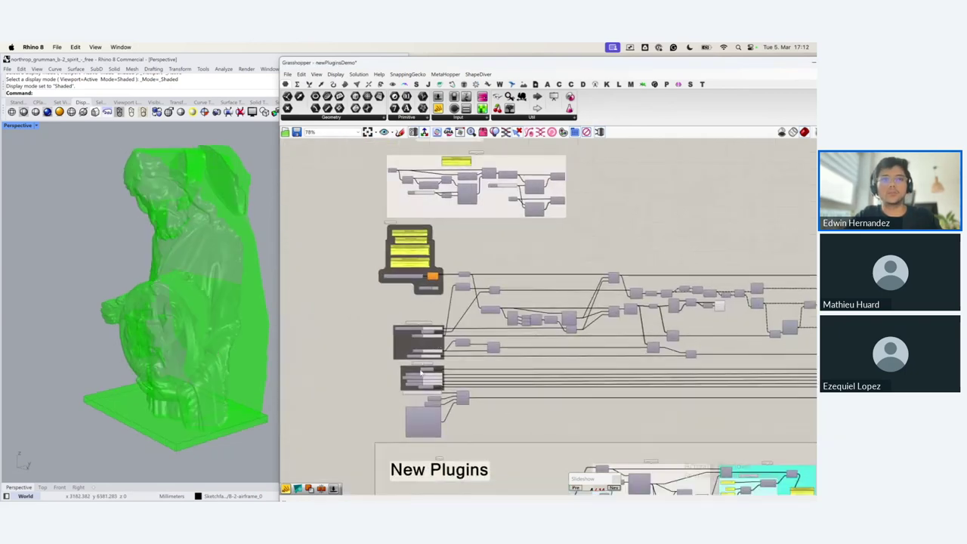
pyautogui.scroll(5, 420, 372)
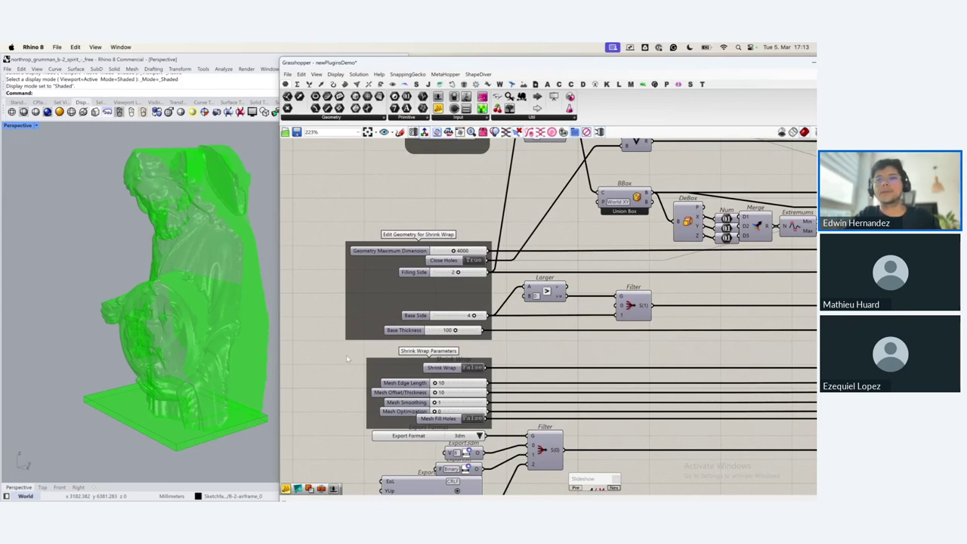
pyautogui.scroll(-5, 347, 359)
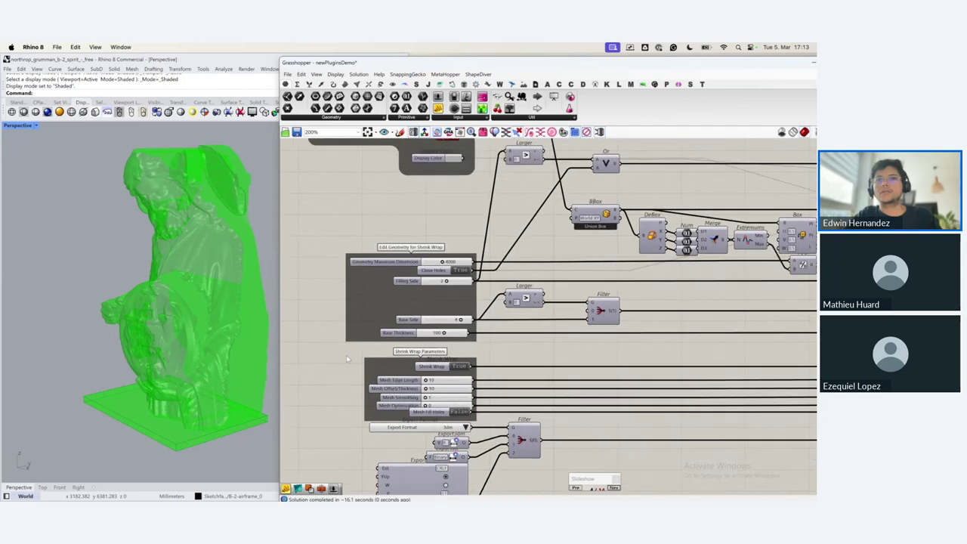
# Step: Select the Wrap component in the Shrink Wrap group and view the wrapped statue mesh in Rhino
pyautogui.scroll(4, 656, 394)
pyautogui.click(663, 349)
pyautogui.moveTo(174, 354); pyautogui.dragTo(194, 348, button='right')
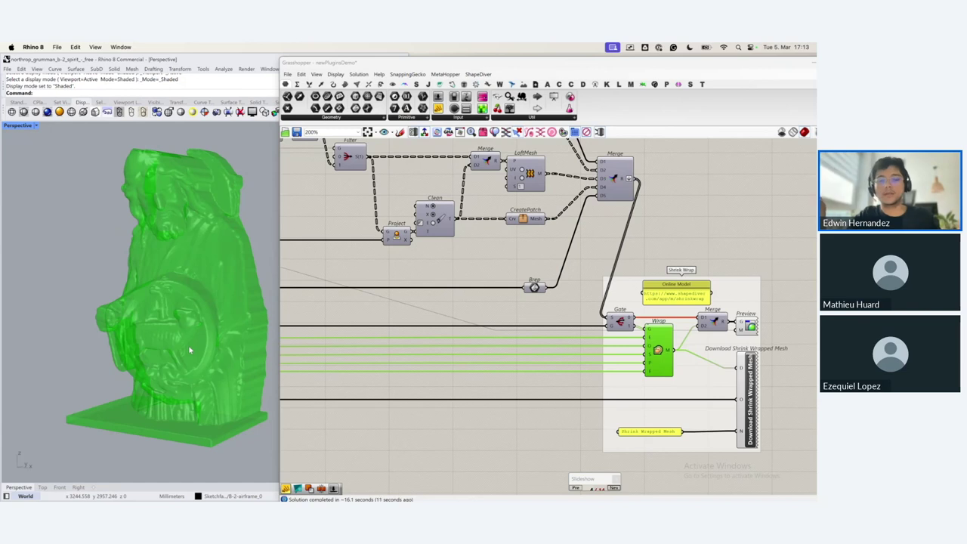
pyautogui.moveTo(769, 380); pyautogui.dragTo(688, 376, button='right')
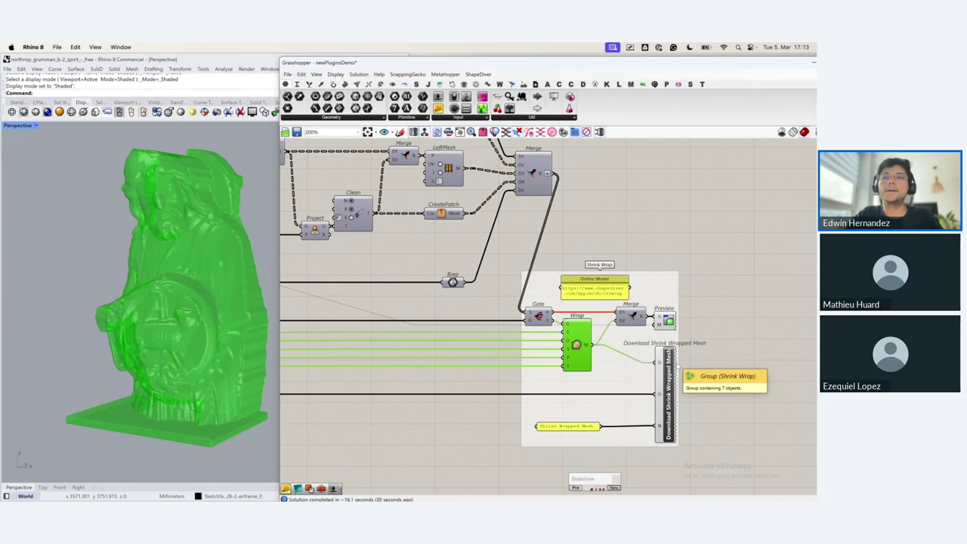
# Step: Switch to the browser, open the shrink Wrap model on ShapeDiver and view the sculpture from another angle
pyautogui.press('super+Tab')
pyautogui.click(404, 50)
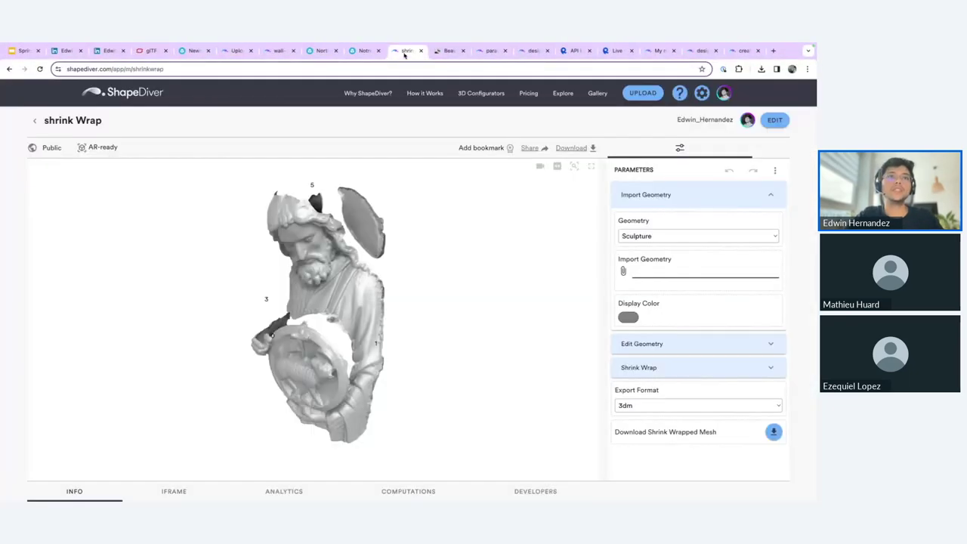
pyautogui.moveTo(349, 321)
pyautogui.mouseDown()
pyautogui.moveTo(421, 295)
pyautogui.moveTo(290, 300)
pyautogui.mouseUp()
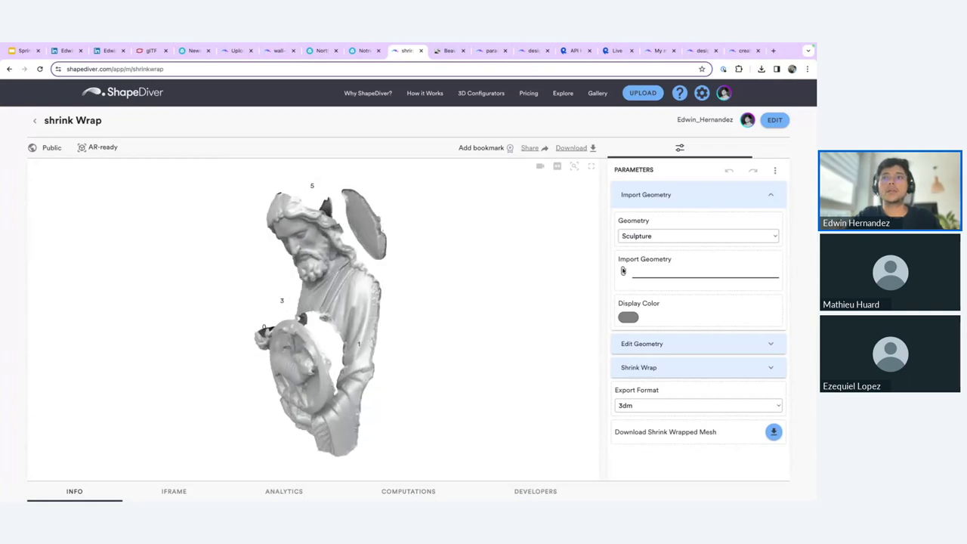
# Step: Return to Grasshopper and examine the file path and glTF import component in the glTF Support group
pyautogui.hotkey('ctrl', 'Left')
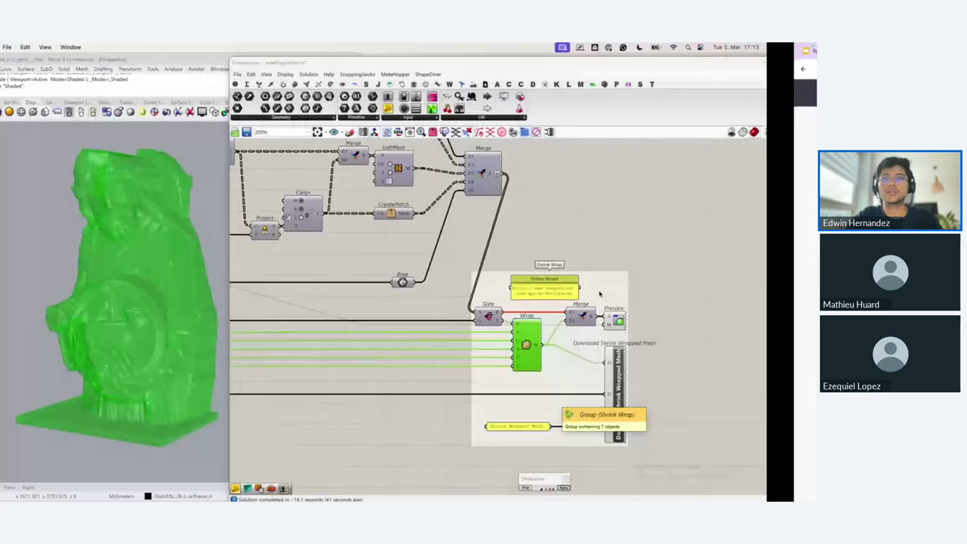
pyautogui.scroll(-8, 725, 368)
pyautogui.scroll(6, 491, 323)
pyautogui.press('super+Tab')
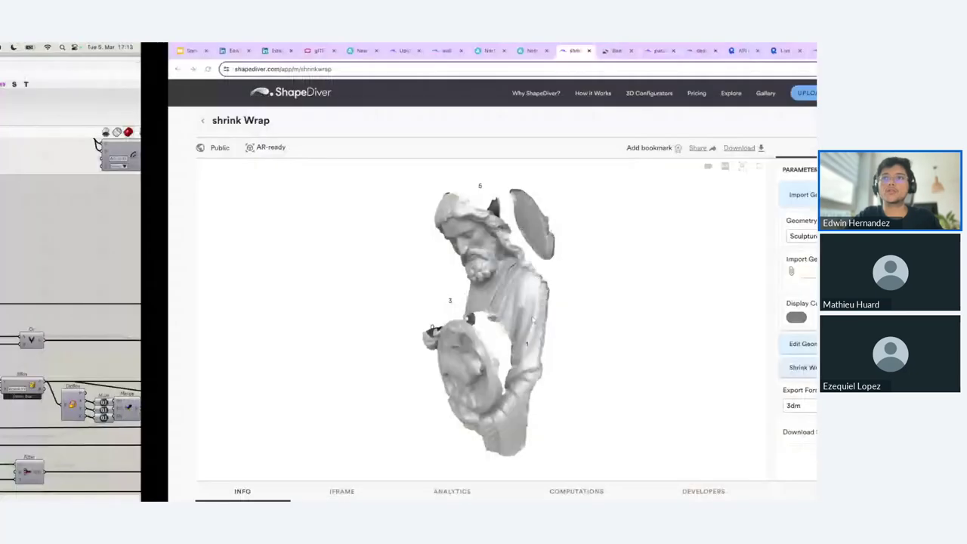
pyautogui.press('super+Tab')
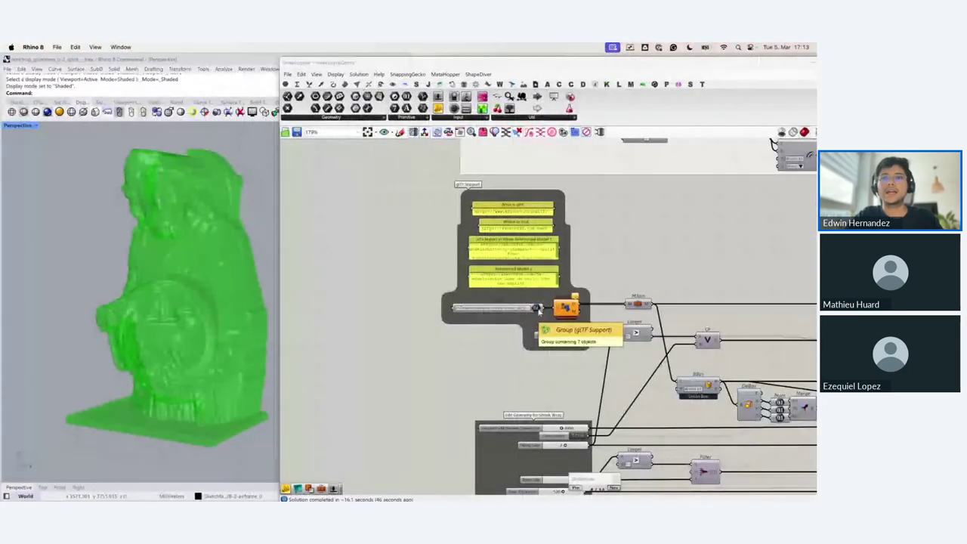
pyautogui.scroll(2, 578, 306)
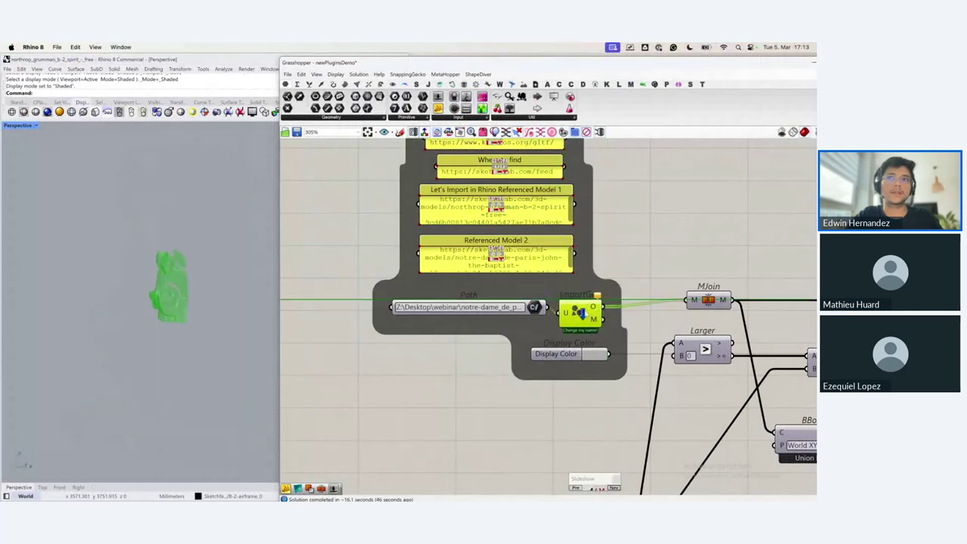
# Step: Switch to the ShapeDiver model, view the files available for the Import Geometry parameter and leave without choosing one
pyautogui.press('super+Tab')
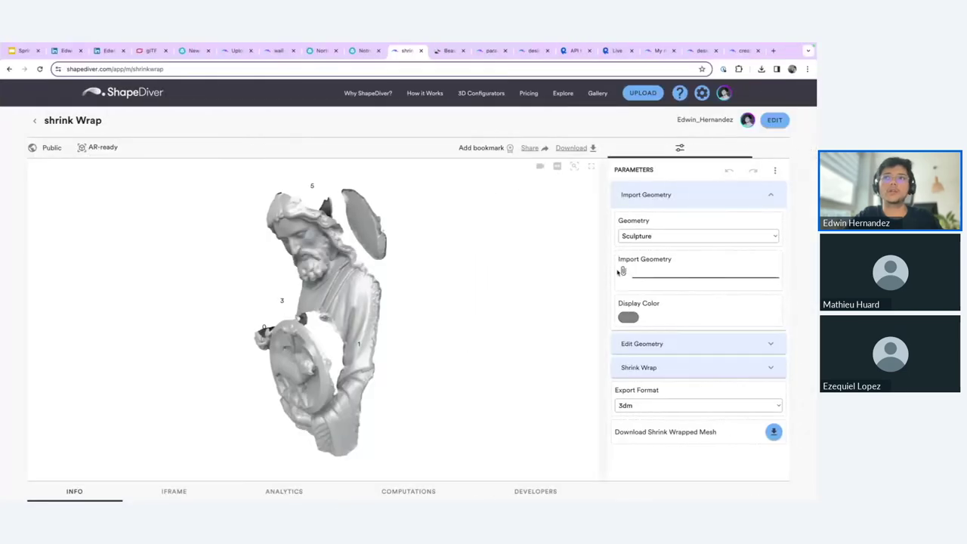
pyautogui.click(665, 272)
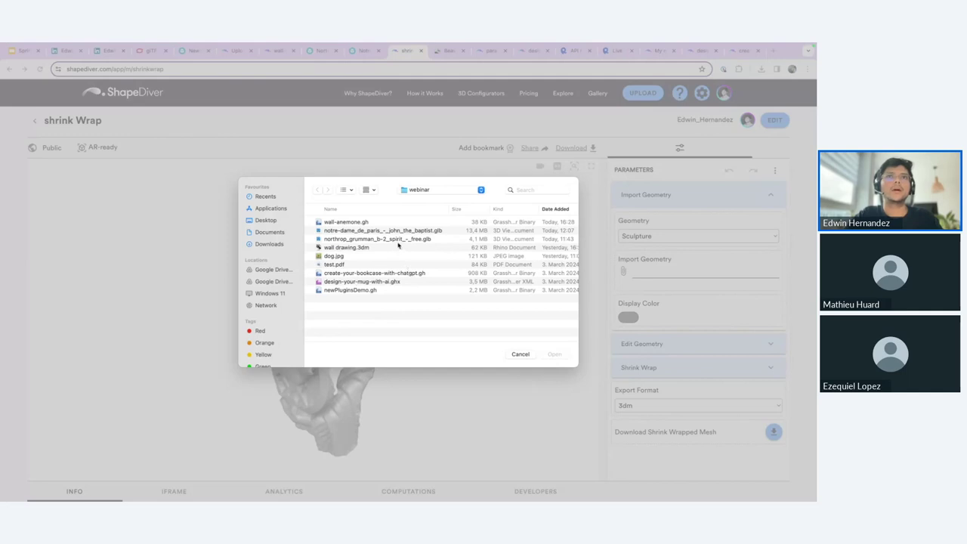
pyautogui.click(521, 354)
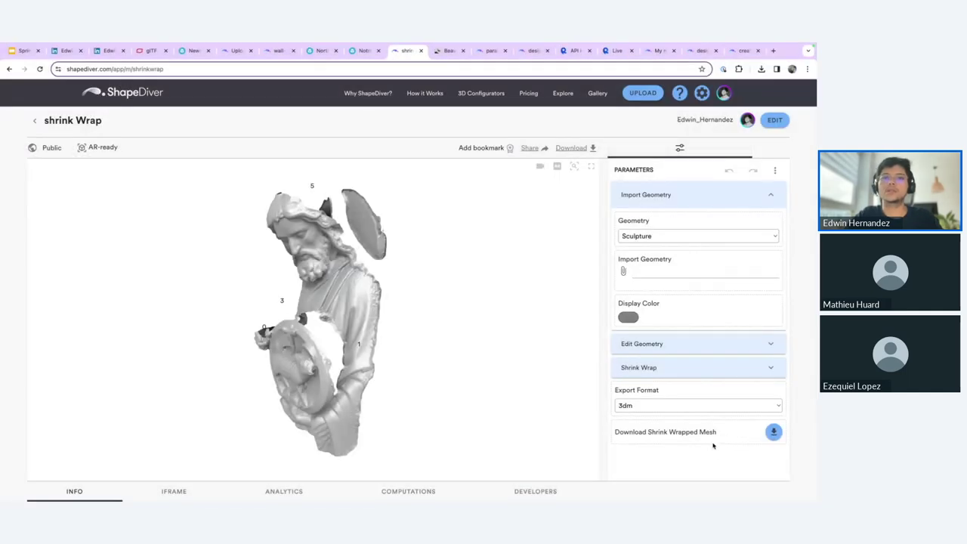
# Step: Locate the Download Shrink Wrapped Mesh component in Grasshopper and compare it with the matching download in the ShapeDiver model
pyautogui.hotkey('ctrl', 'Left')
pyautogui.scroll(-6, 358, 277)
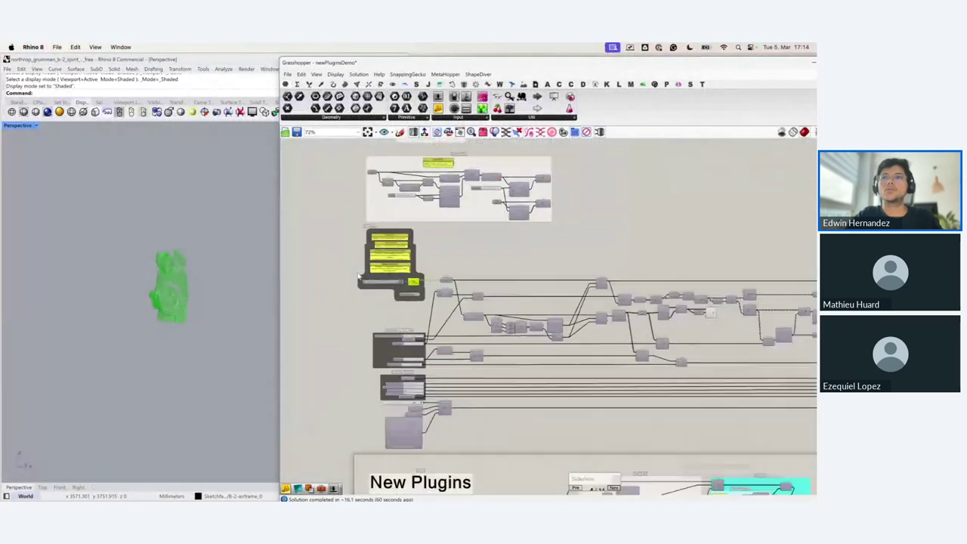
pyautogui.moveTo(795, 384); pyautogui.dragTo(630, 376, button='right')
pyautogui.scroll(6, 631, 376)
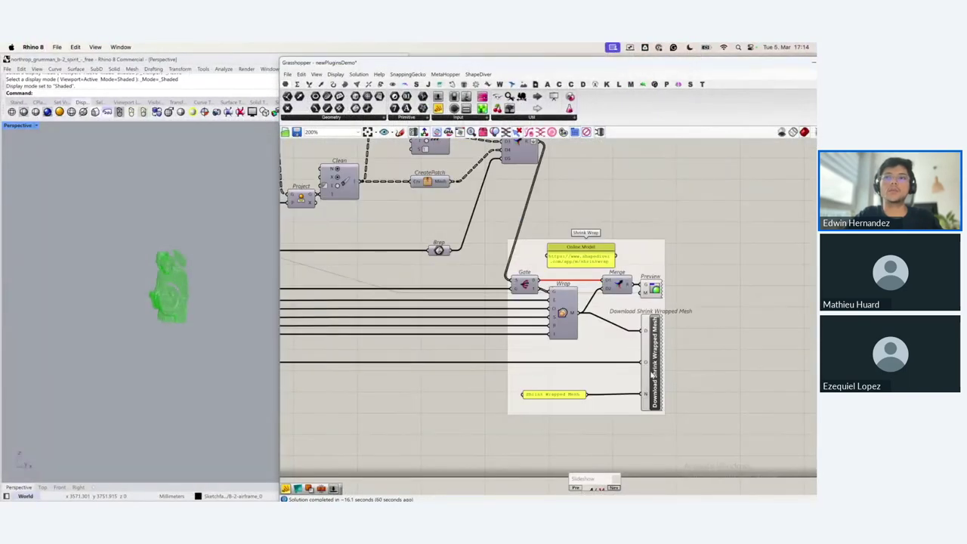
pyautogui.hotkey('ctrl', 'Right')
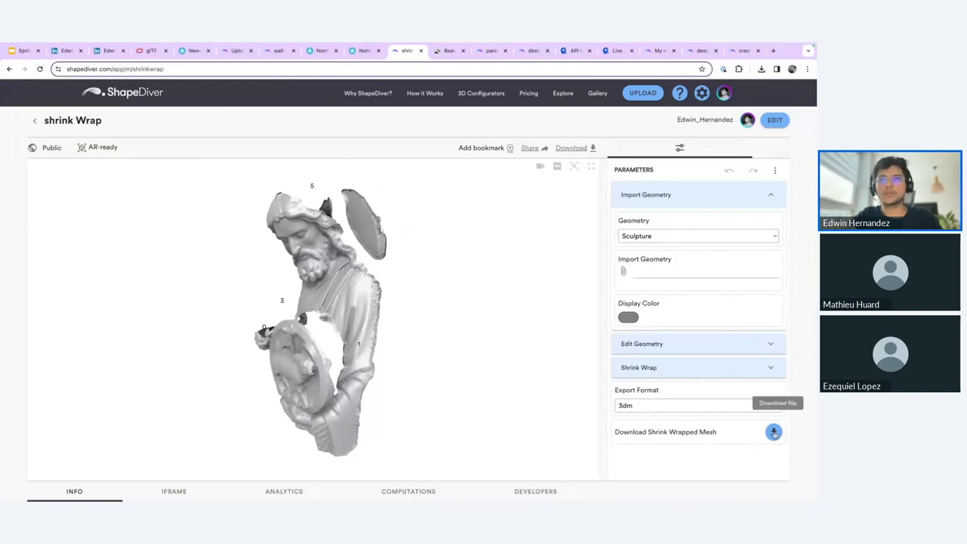
# Step: Back in Grasshopper, advance the slideshow to the Create Annotations group and list the available Annotations components
pyautogui.hotkey('ctrl', 'Left')
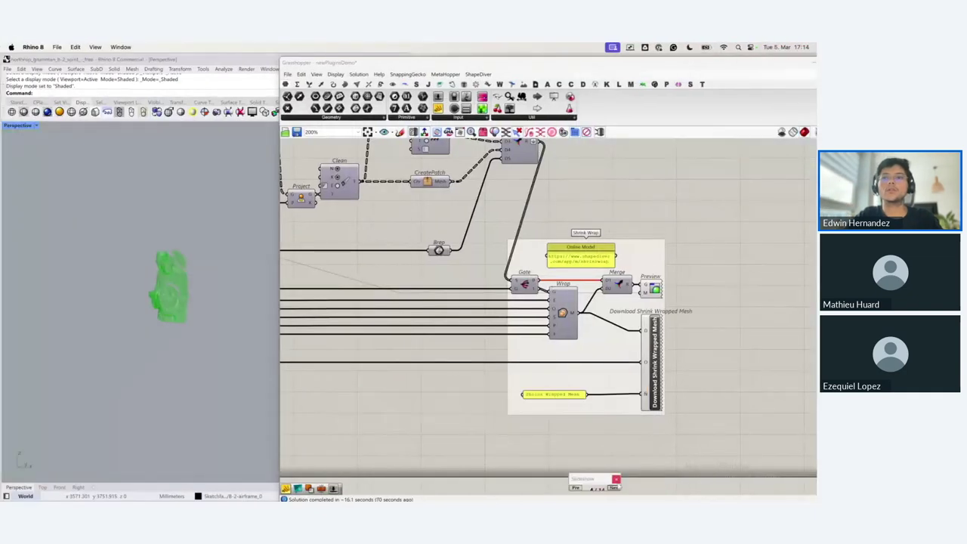
pyautogui.click(614, 487)
pyautogui.click(615, 488)
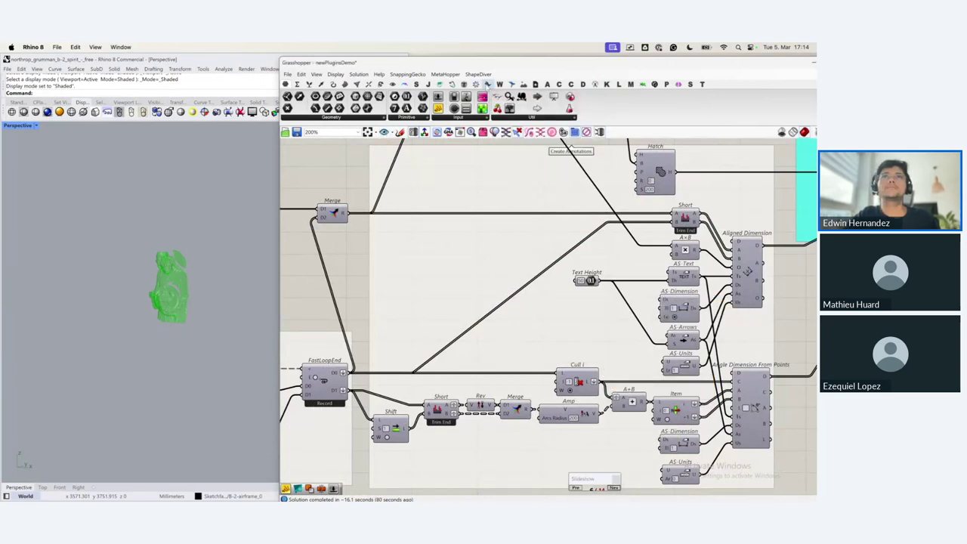
pyautogui.click(488, 84)
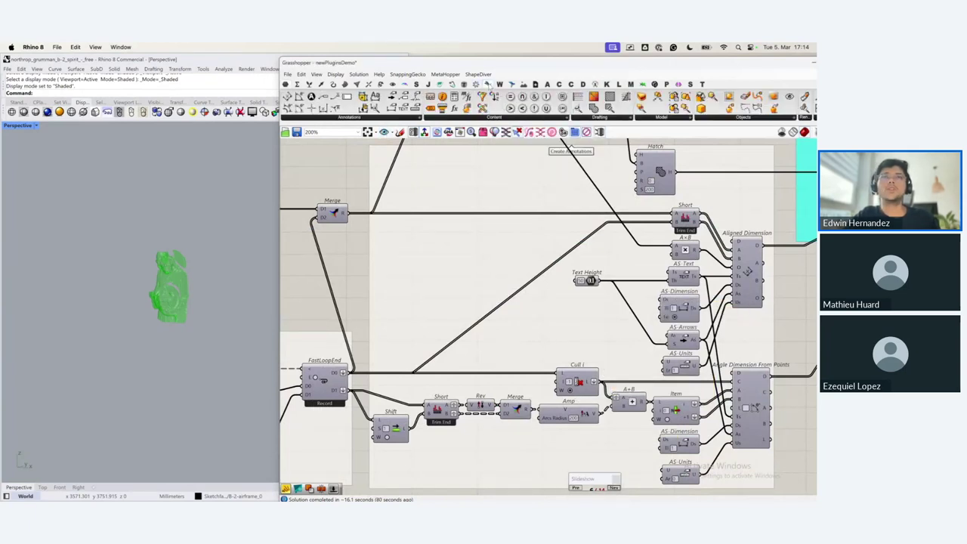
pyautogui.click(394, 119)
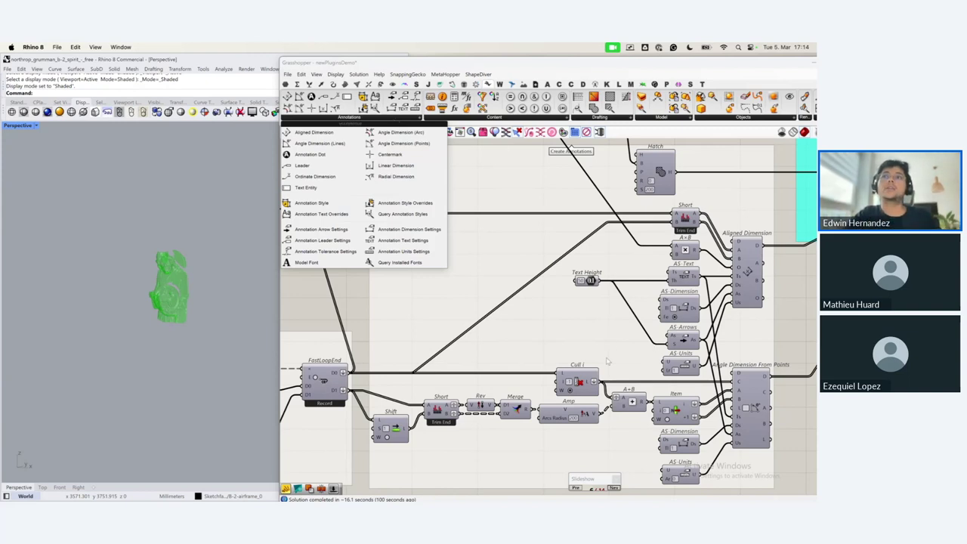
# Step: Survey the New Plugins definition, from the Anemone loop through Create Annotations to the Export Wall group
pyautogui.scroll(-1, 607, 361)
pyautogui.scroll(-3, 606, 361)
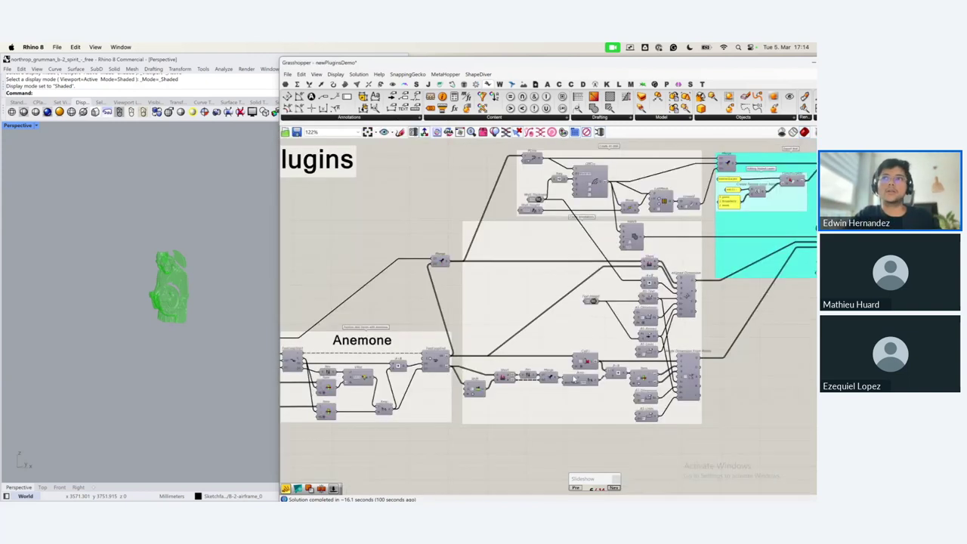
pyautogui.moveTo(731, 262); pyautogui.dragTo(595, 317, button='right')
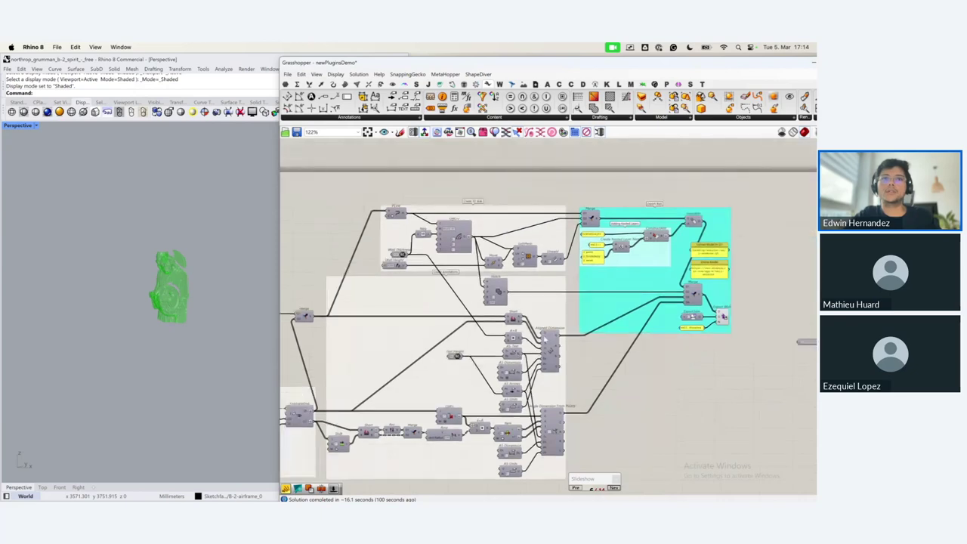
pyautogui.moveTo(393, 360); pyautogui.dragTo(545, 339, button='right')
pyautogui.moveTo(392, 393); pyautogui.dragTo(468, 377, button='right')
pyautogui.moveTo(379, 415); pyautogui.dragTo(469, 415, button='right')
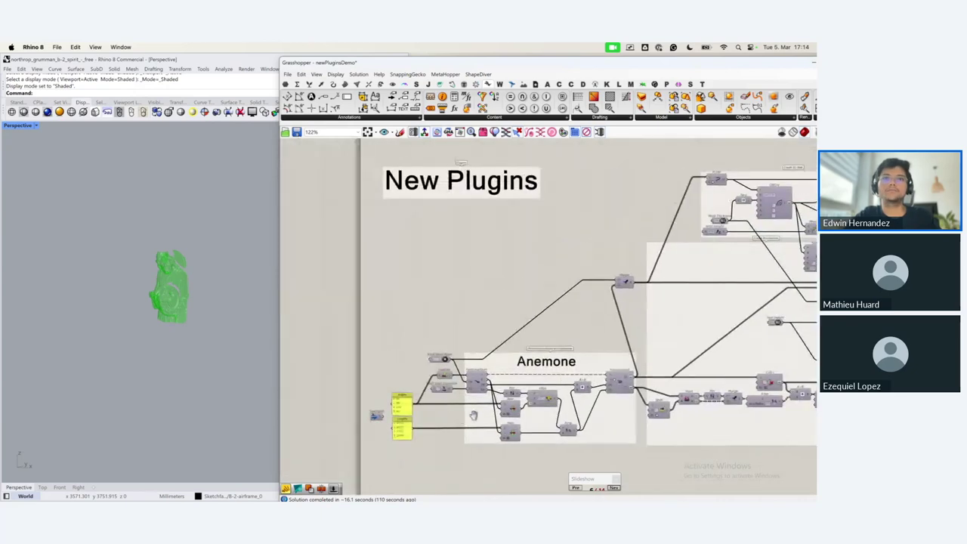
pyautogui.moveTo(577, 364); pyautogui.dragTo(488, 373, button='right')
pyautogui.moveTo(618, 323); pyautogui.dragTo(438, 334, button='right')
pyautogui.moveTo(698, 226); pyautogui.dragTo(681, 224, button='right')
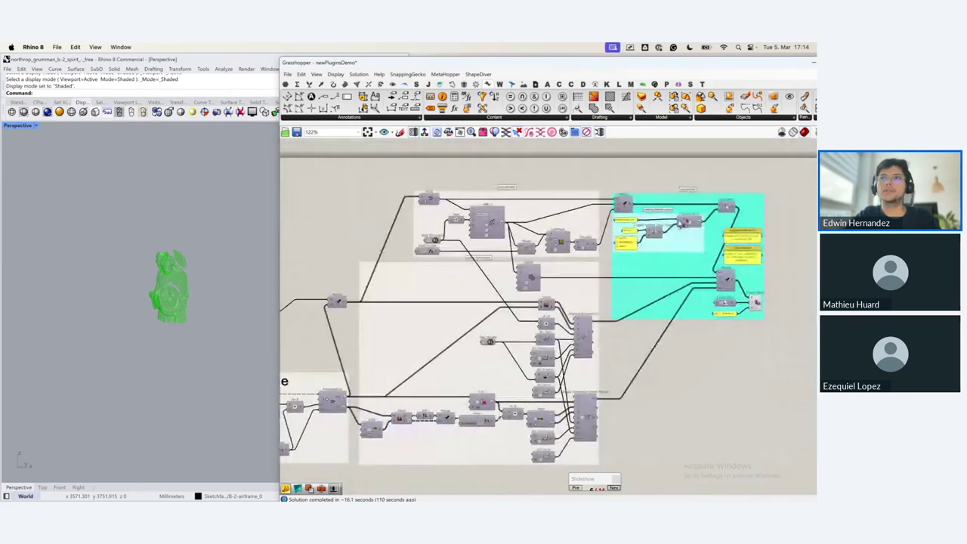
# Step: Select the upper Merge component in the Export Wall group and zoom to its wall geometry in Rhino
pyautogui.click(624, 204)
pyautogui.middleClick(648, 182)
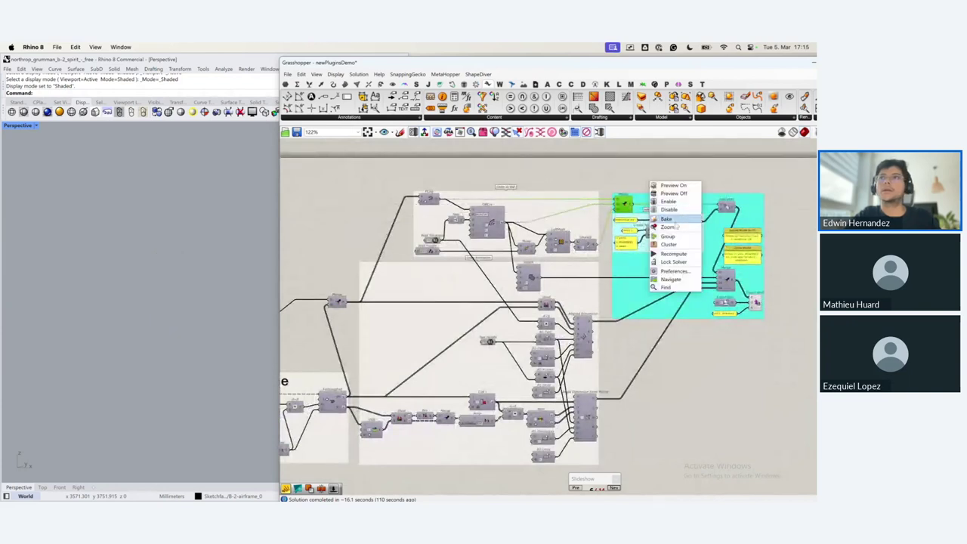
pyautogui.click(675, 226)
pyautogui.moveTo(115, 313); pyautogui.dragTo(162, 333, button='right')
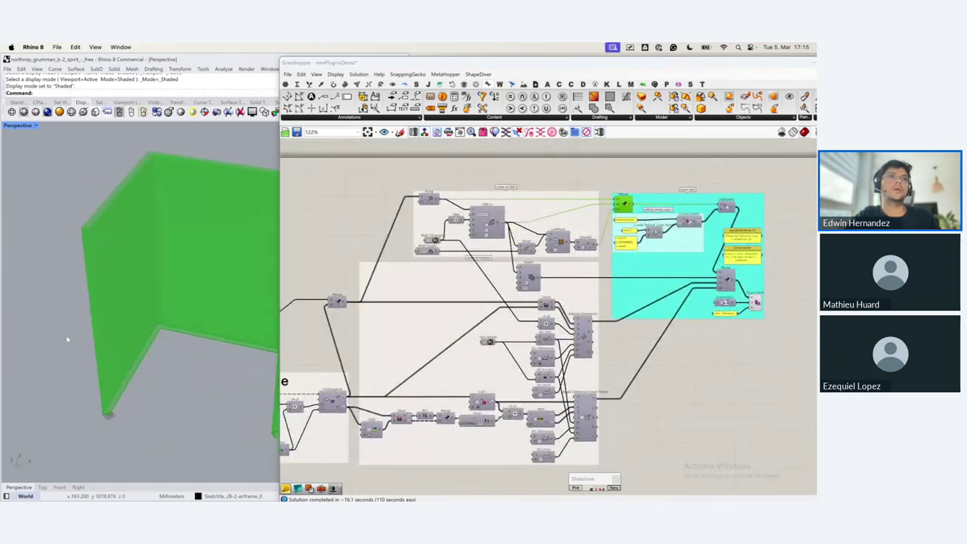
pyautogui.moveTo(66, 340); pyautogui.dragTo(126, 330, button='right')
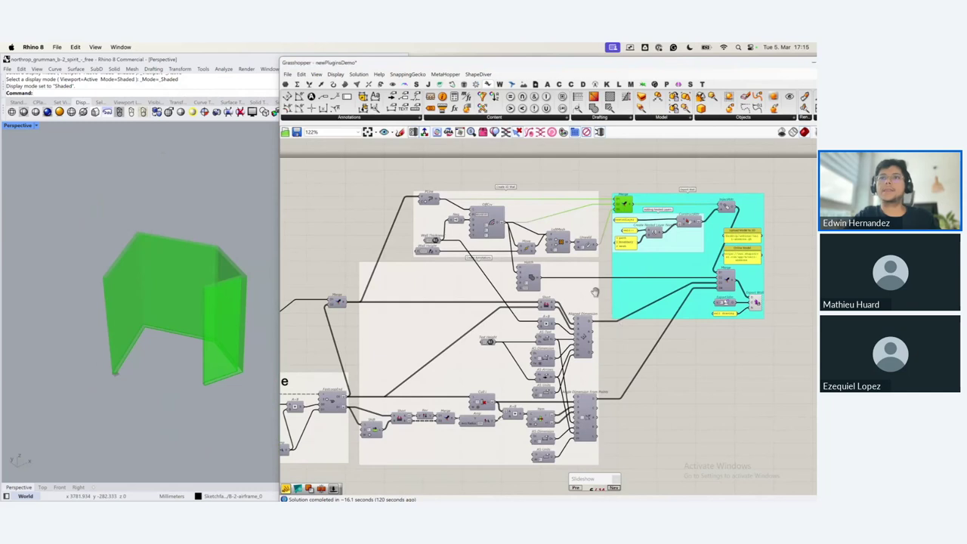
# Step: Select the Hatch component to preview the wall hatch and change the Rhino viewport to the Top view
pyautogui.moveTo(613, 312); pyautogui.dragTo(589, 285, button='right')
pyautogui.click(506, 250)
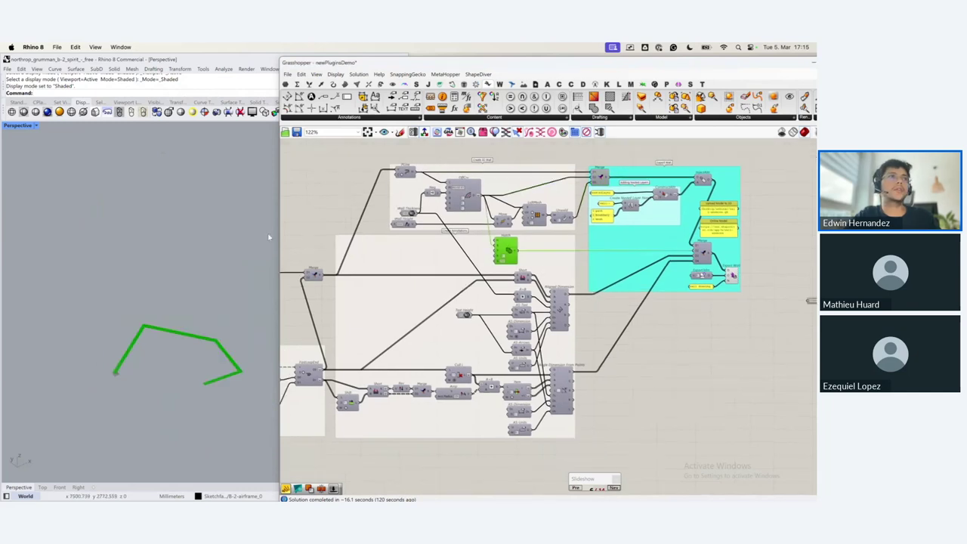
pyautogui.doubleClick(8, 126)
pyautogui.doubleClick(7, 126)
pyautogui.rightClick(582, 273)
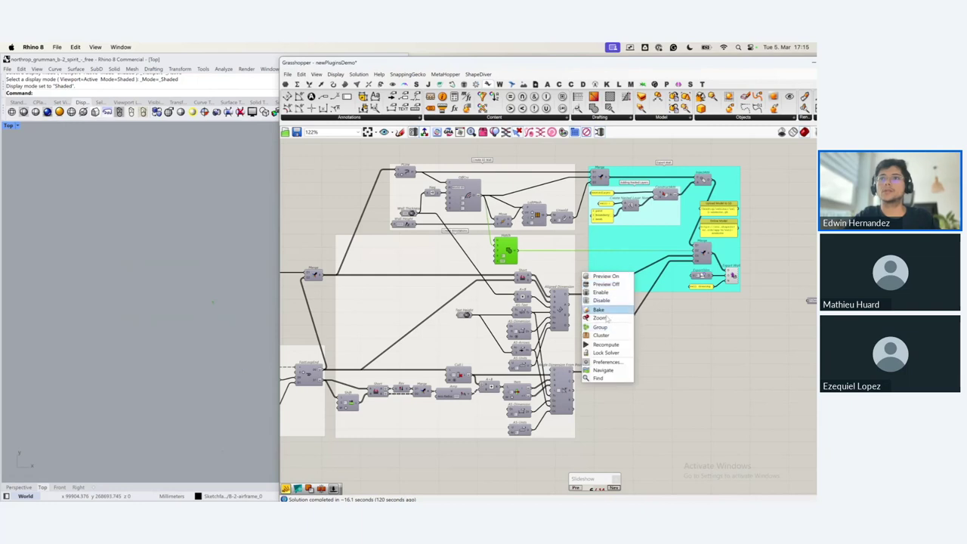
# Step: Select the lower Merge component in the Export Wall group and examine the wall hatch with its length and angle dimensions
pyautogui.click(715, 258)
pyautogui.click(702, 253)
pyautogui.scroll(-3, 124, 260)
pyautogui.scroll(6, 165, 264)
pyautogui.moveTo(178, 212); pyautogui.dragTo(164, 209, button='right')
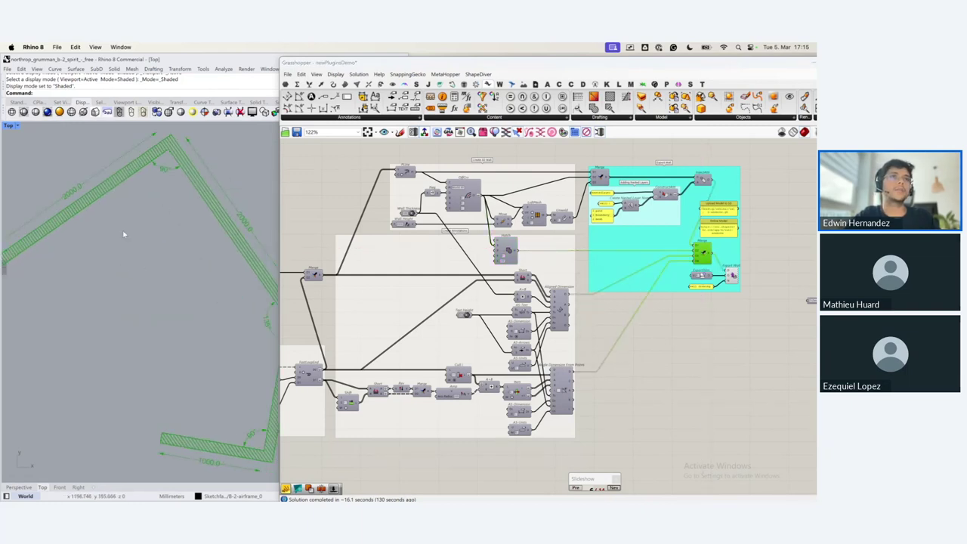
pyautogui.scroll(-2, 124, 235)
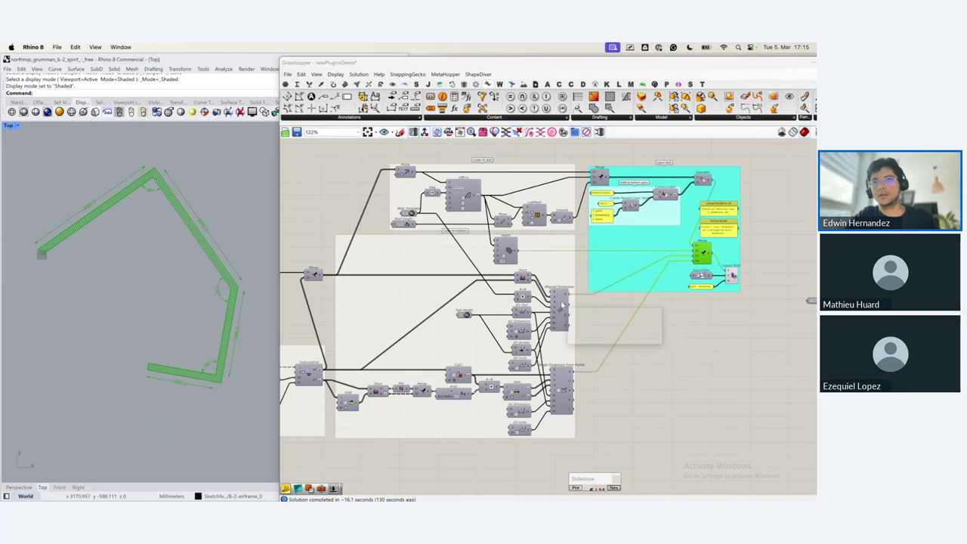
# Step: Examine the Export Wall download component and view its online counterpart, the Wall Anemone model on ShapeDiver
pyautogui.scroll(3, 561, 306)
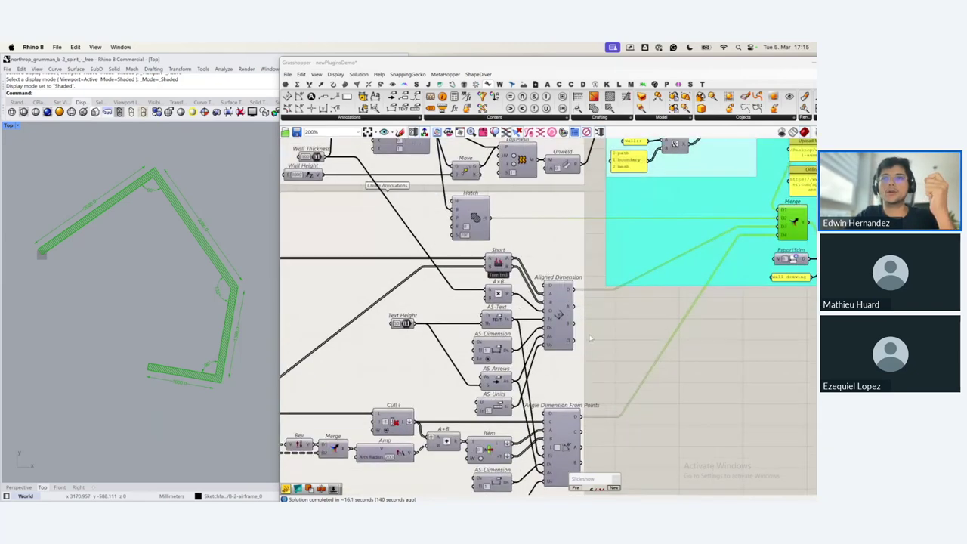
pyautogui.moveTo(798, 323); pyautogui.dragTo(631, 393, button='right')
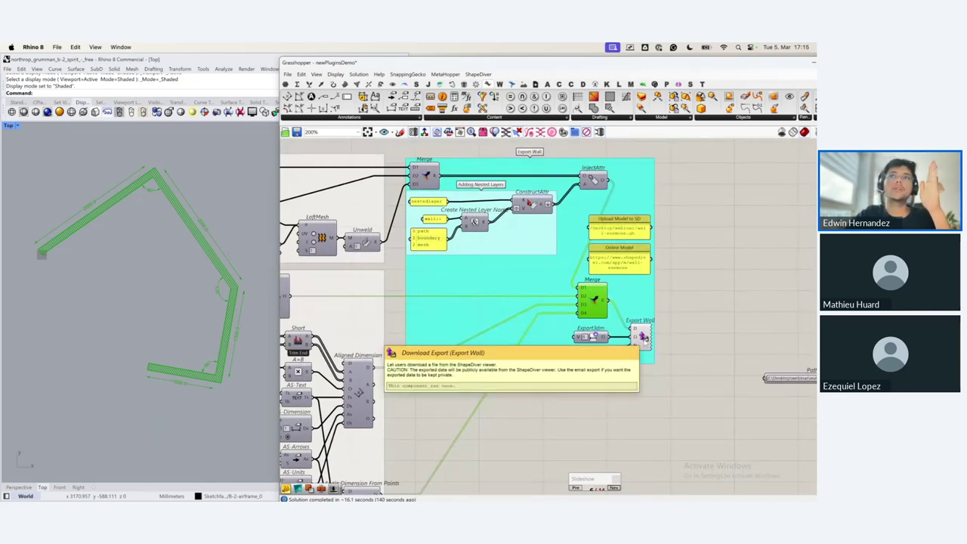
pyautogui.hotkey('ctrl', 'Right')
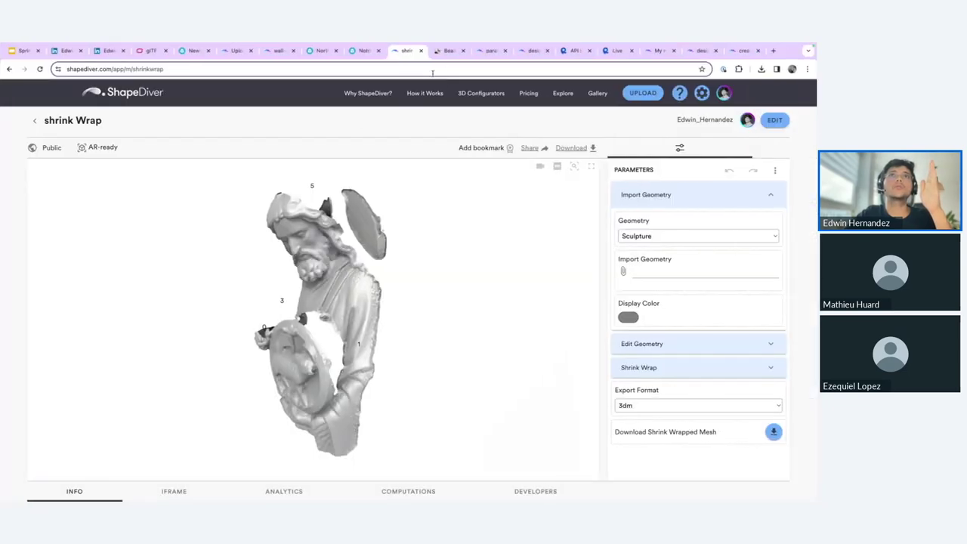
pyautogui.click(276, 51)
pyautogui.moveTo(374, 291)
pyautogui.mouseDown()
pyautogui.moveTo(354, 289)
pyautogui.moveTo(382, 283)
pyautogui.mouseUp()
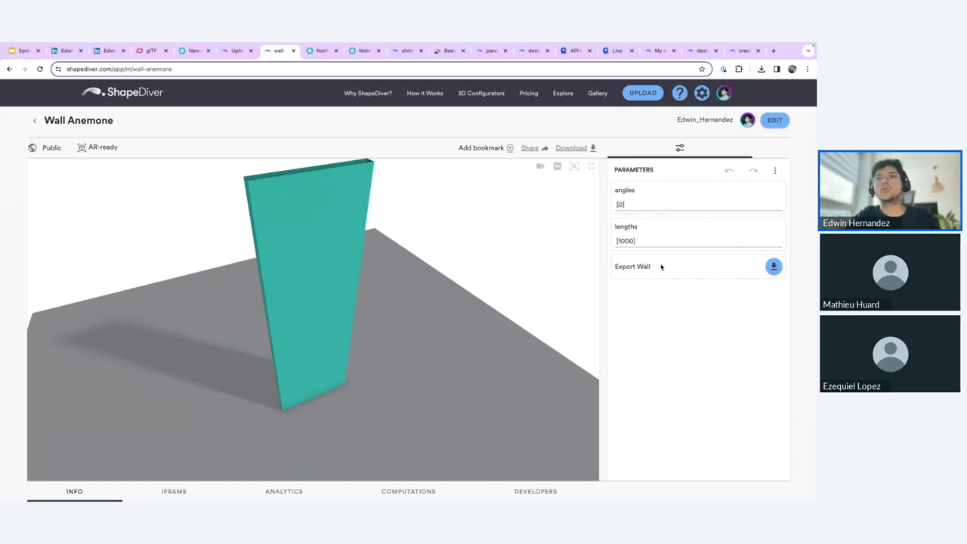
# Step: Examine the Upload Model to SD panel in the Export Wall group and return to the Wall Anemone page on ShapeDiver
pyautogui.hotkey('ctrl', 'Left')
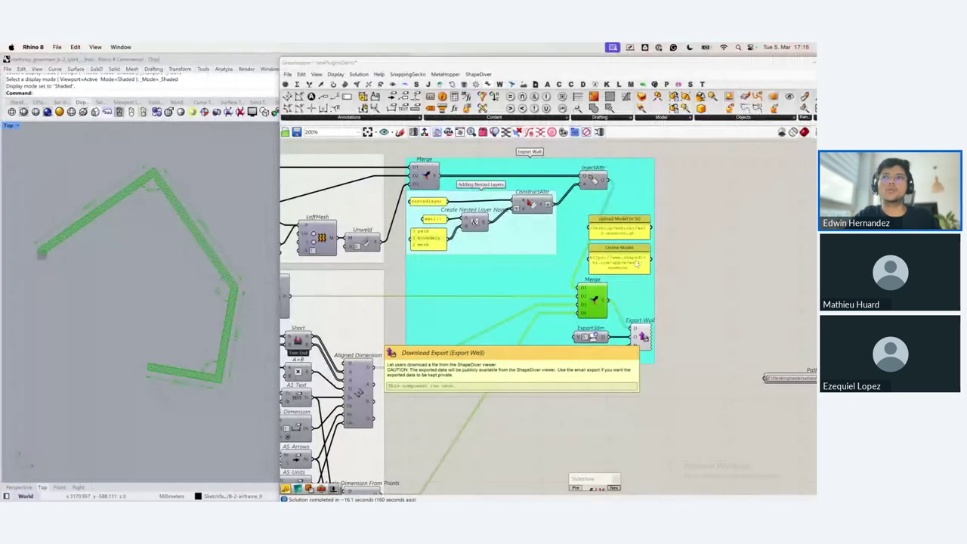
pyautogui.moveTo(605, 208); pyautogui.dragTo(595, 239, button='right')
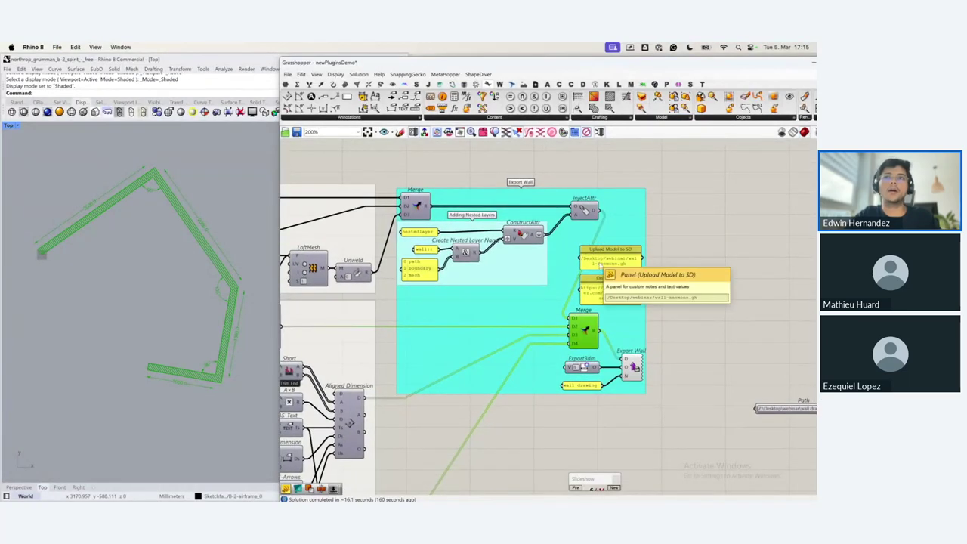
pyautogui.press('super+Tab')
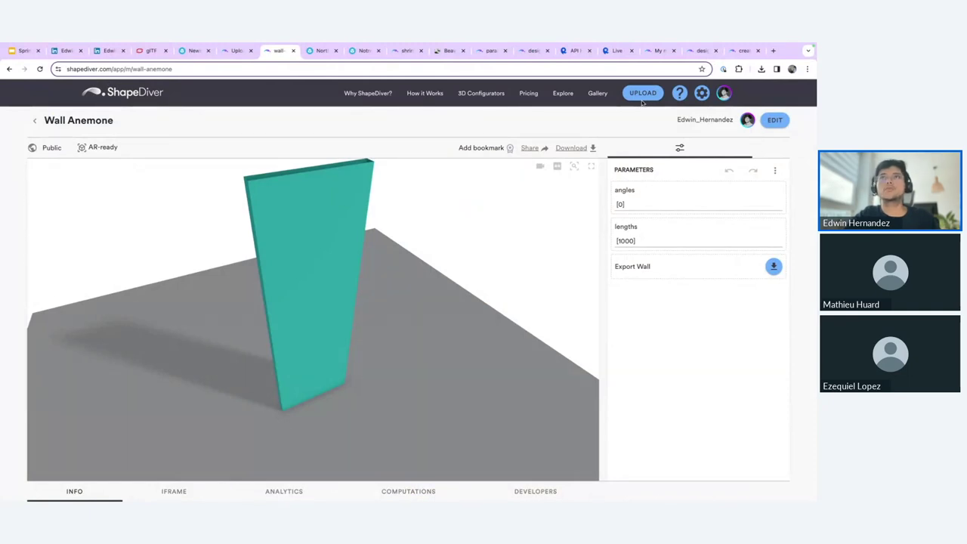
pyautogui.press('super+Tab')
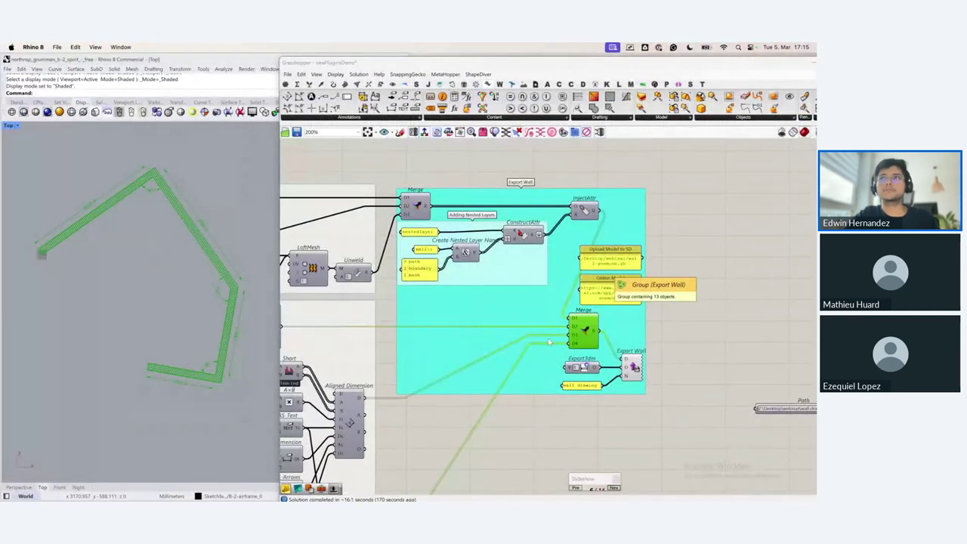
pyautogui.press('super+Tab')
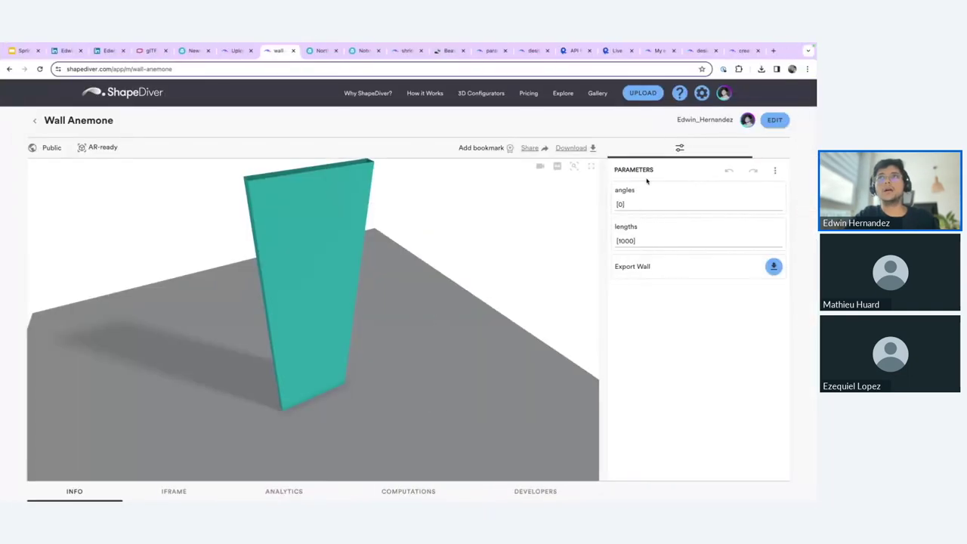
# Step: Open ShapeDiver's definition upload page and highlight the Rhino version of the backend system that receives uploads
pyautogui.click(644, 93)
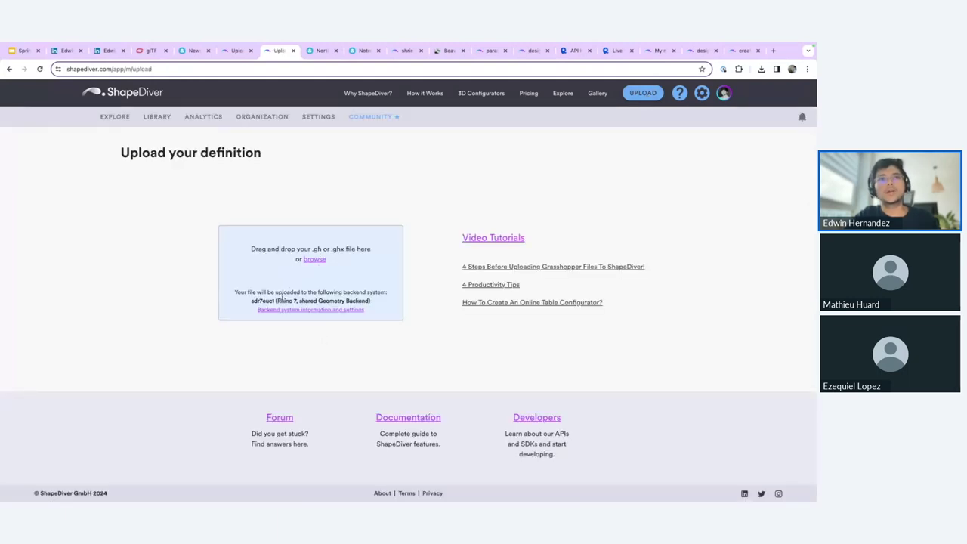
pyautogui.moveTo(278, 300); pyautogui.dragTo(366, 302)
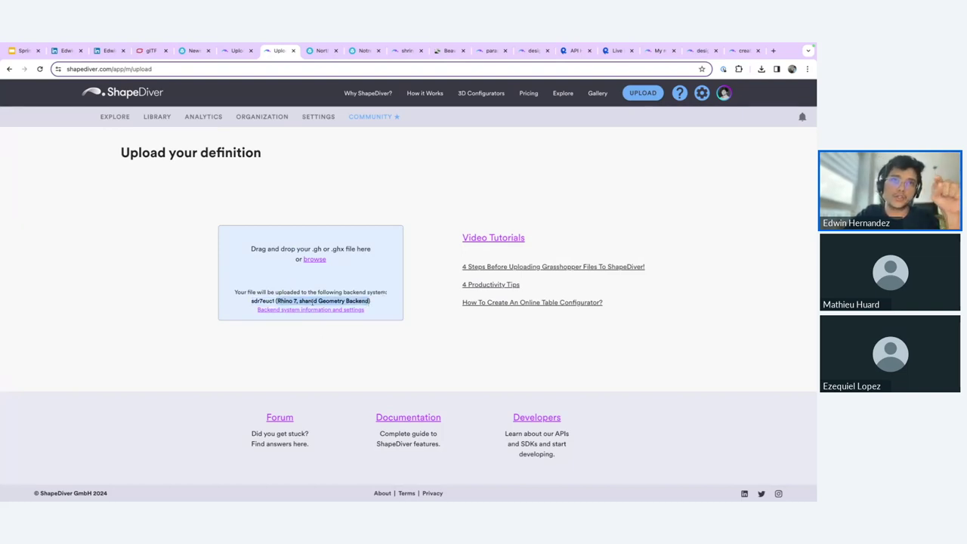
pyautogui.moveTo(277, 301); pyautogui.dragTo(299, 301)
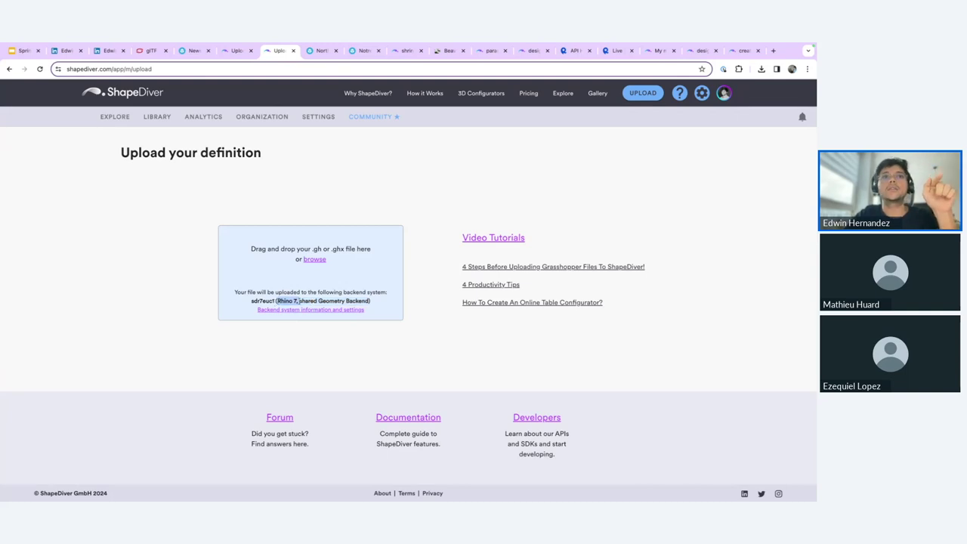
# Step: Set the account's active backend system to "sddev2: Rhino 8, Development Geometry Backend" and save the setting
pyautogui.click(296, 310)
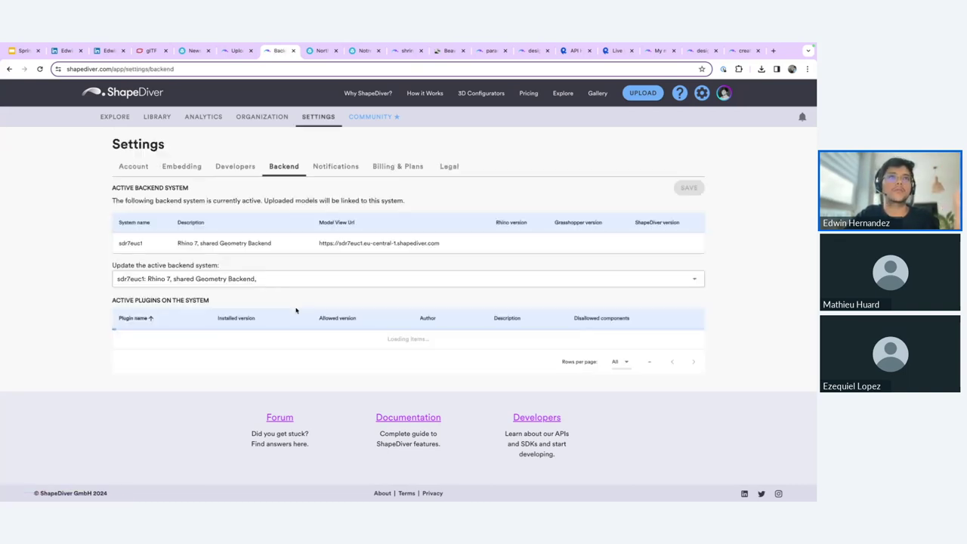
pyautogui.click(10, 68)
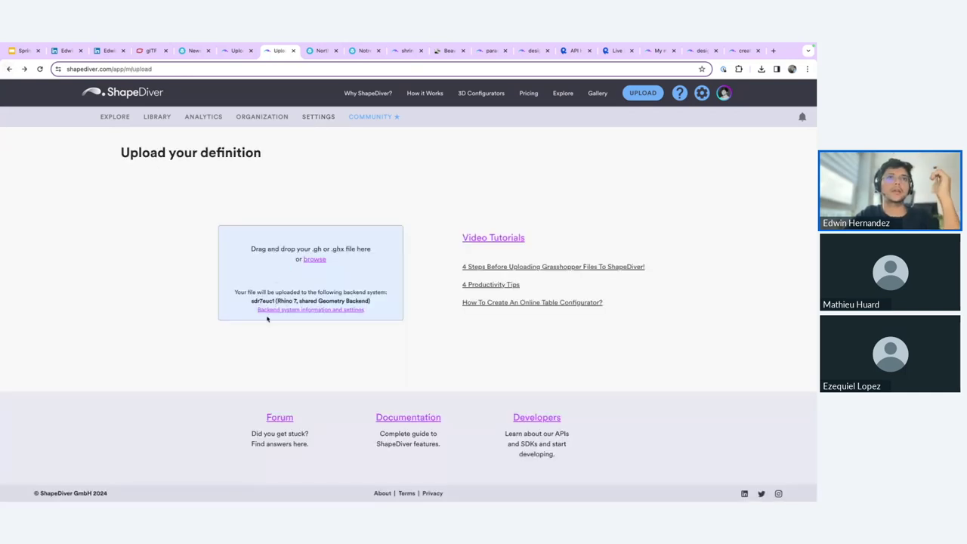
pyautogui.click(305, 311)
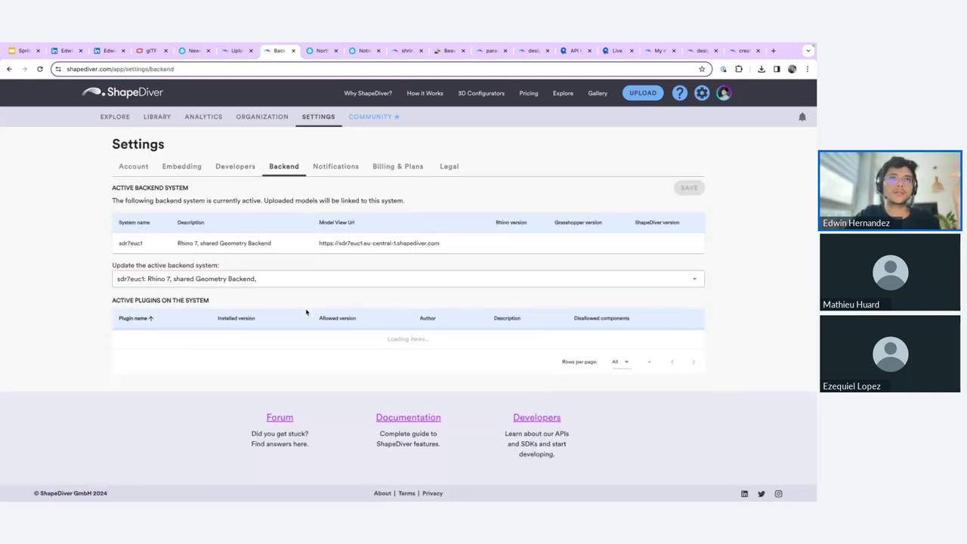
pyautogui.click(282, 279)
pyautogui.scroll(-3, 283, 387)
pyautogui.scroll(-1, 285, 388)
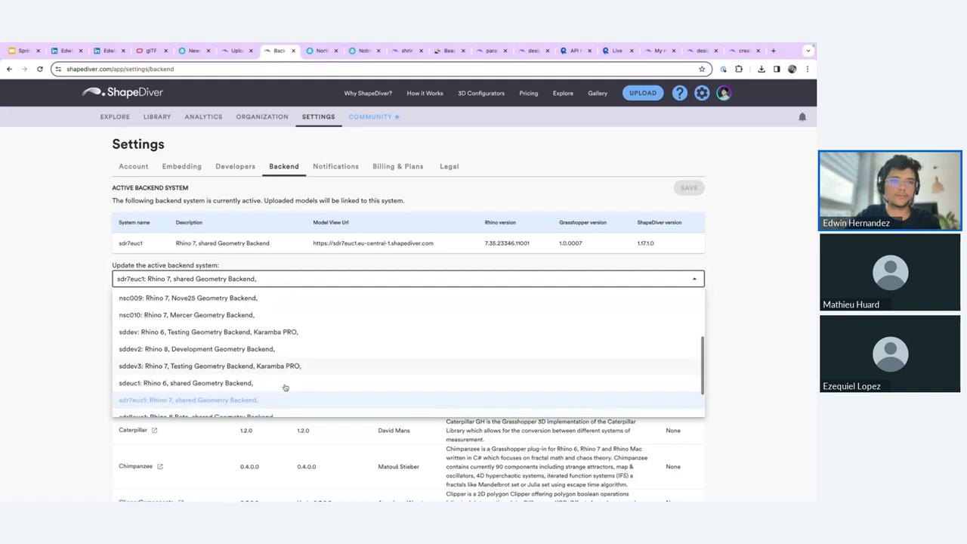
pyautogui.scroll(-2, 284, 388)
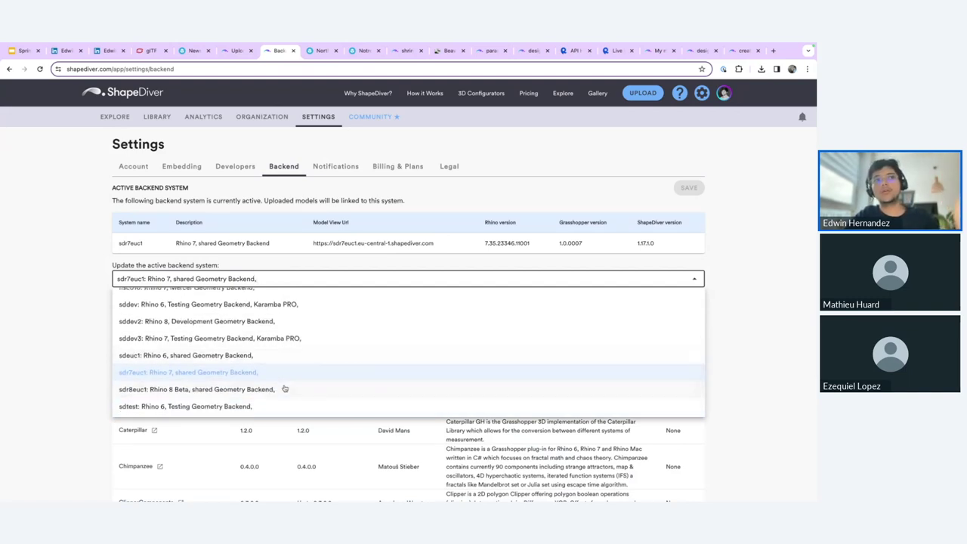
pyautogui.scroll(-1, 253, 309)
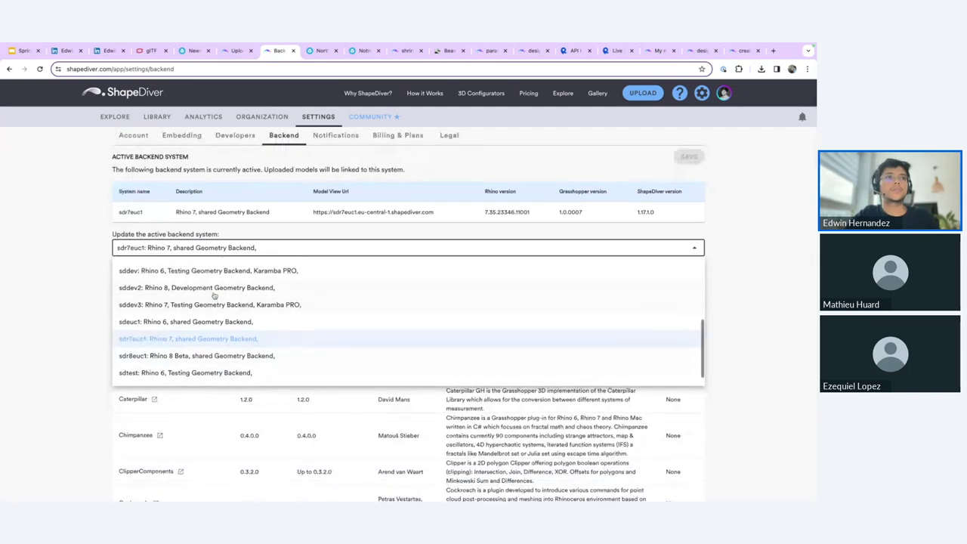
pyautogui.click(172, 288)
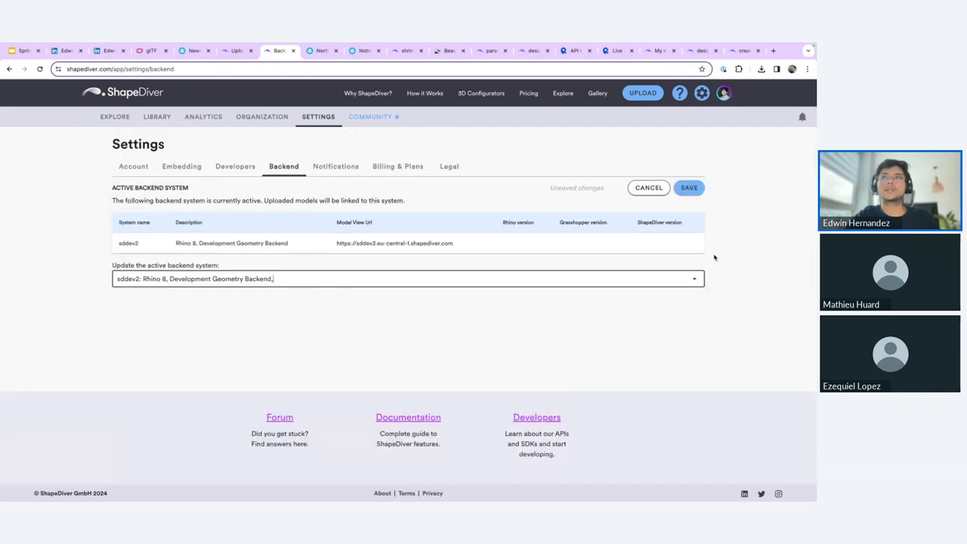
pyautogui.click(695, 193)
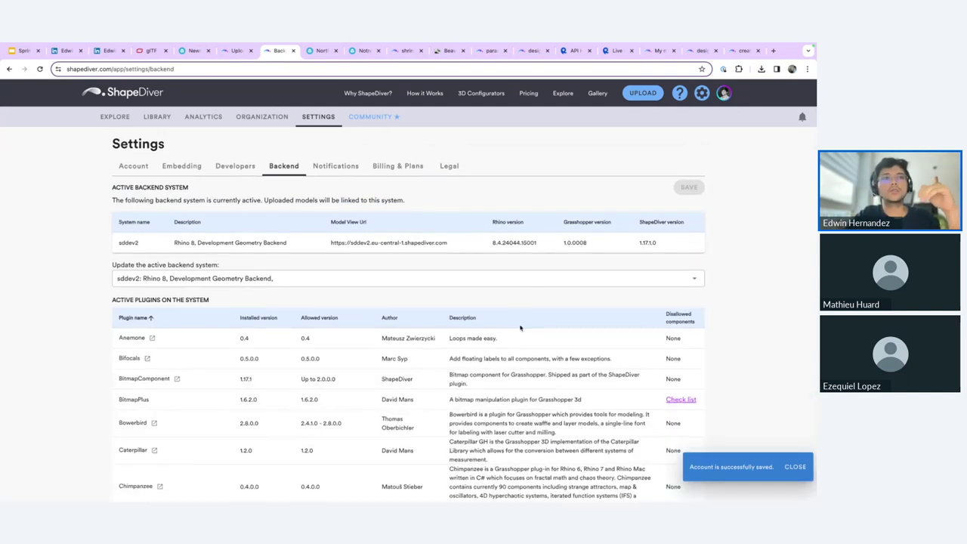
# Step: Examine the list of active plugins on the Rhino 8 development backend
pyautogui.scroll(-2, 520, 327)
pyautogui.scroll(-2, 520, 325)
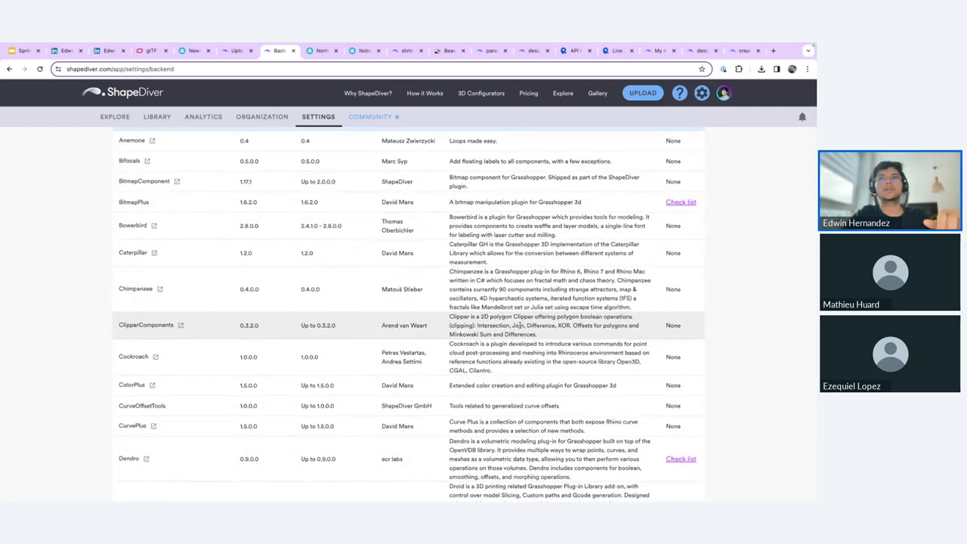
pyautogui.scroll(2, 519, 324)
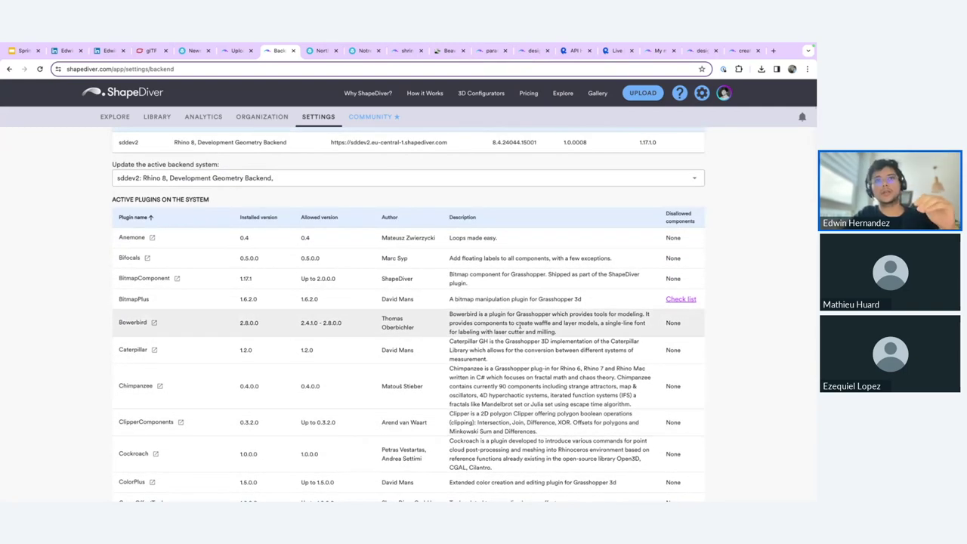
pyautogui.scroll(-15, 516, 314)
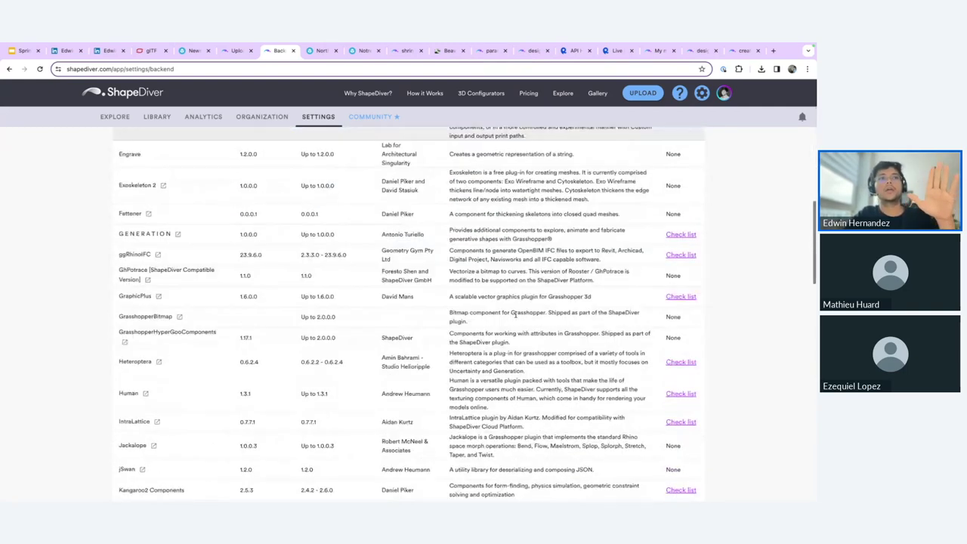
pyautogui.scroll(-10, 516, 314)
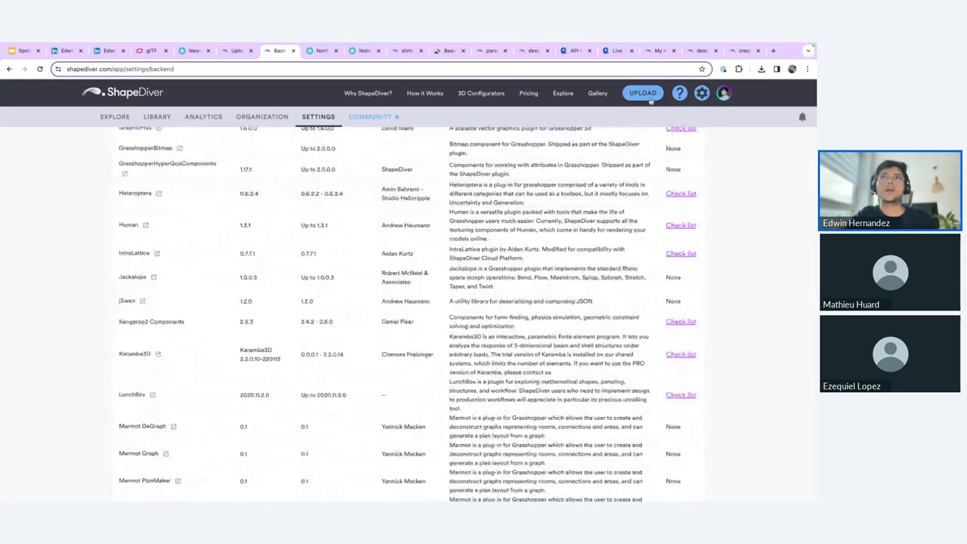
# Step: Upload the definition wall-anemone.gh from the webinar folder to ShapeDiver
pyautogui.click(643, 93)
pyautogui.click(312, 260)
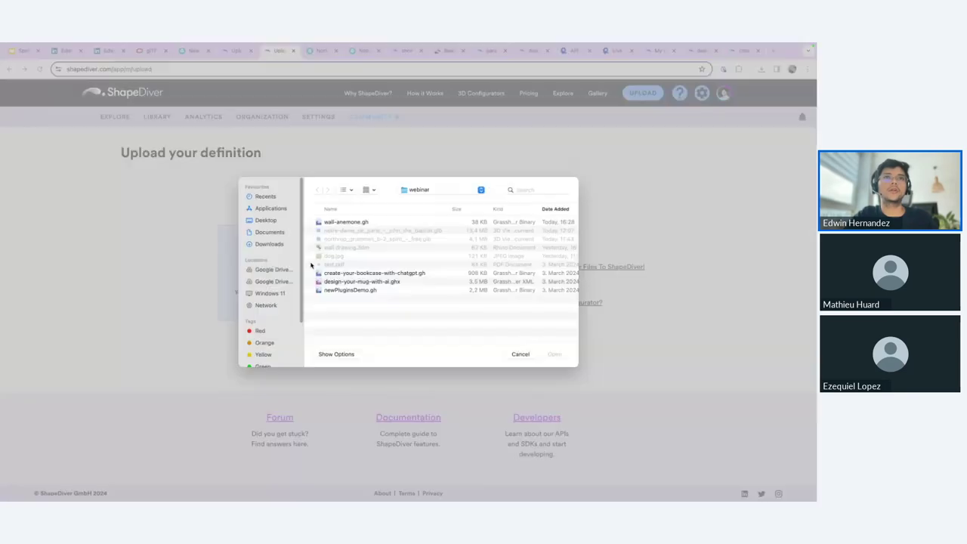
pyautogui.doubleClick(349, 223)
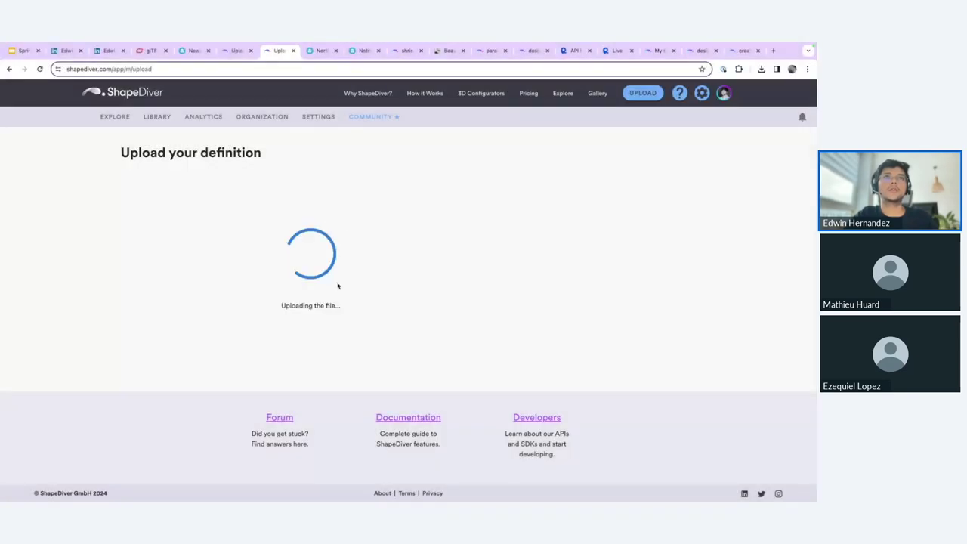
pyautogui.hotkey('ctrl', 'Left')
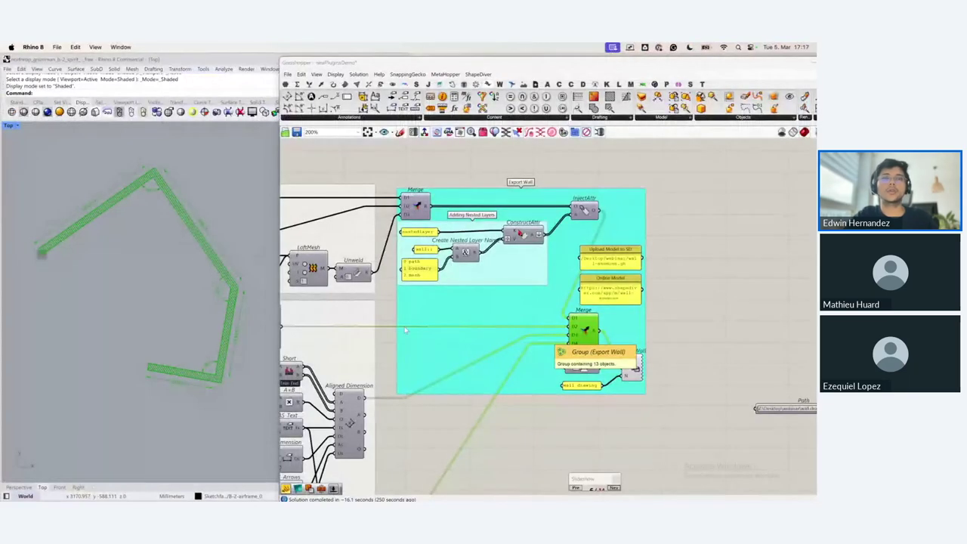
pyautogui.hotkey('ctrl', 'Right')
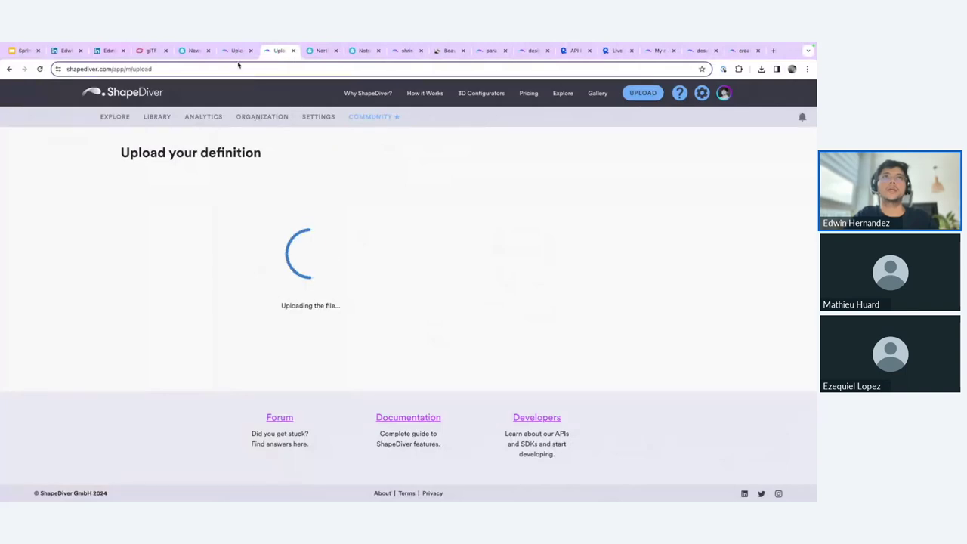
# Step: Export the wall from the library's existing Wall Anemone model as a download and switch back to Rhino and Grasshopper
pyautogui.click(239, 56)
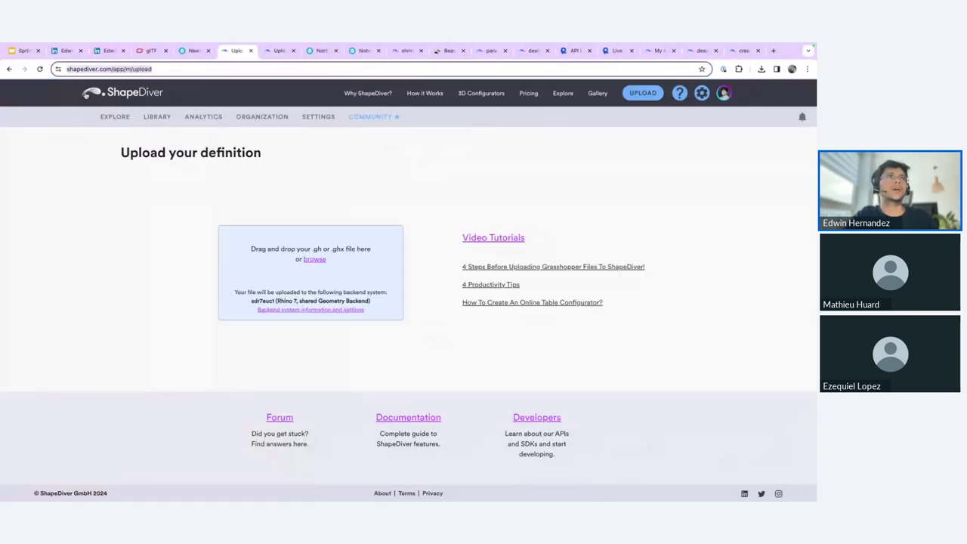
pyautogui.click(10, 69)
pyautogui.click(9, 68)
pyautogui.click(9, 69)
pyautogui.click(158, 116)
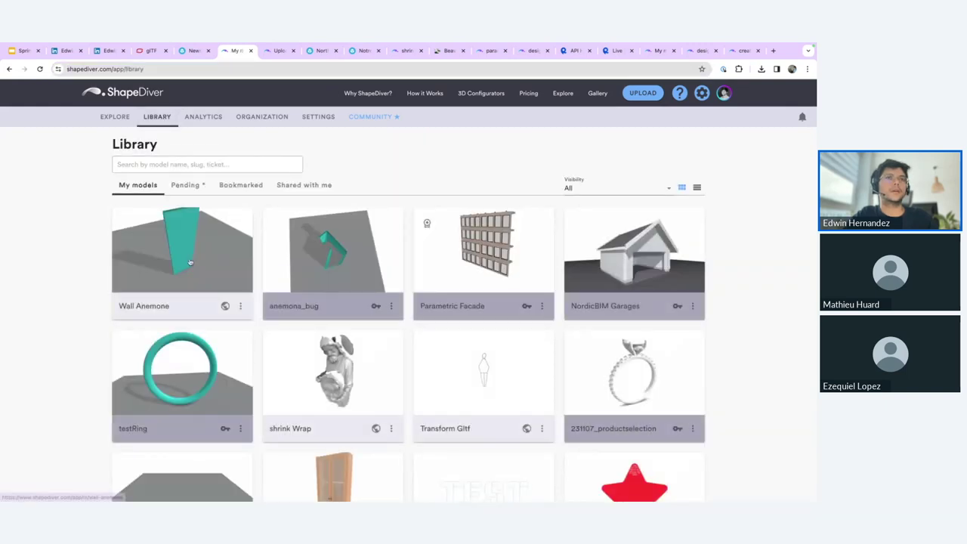
pyautogui.click(220, 259)
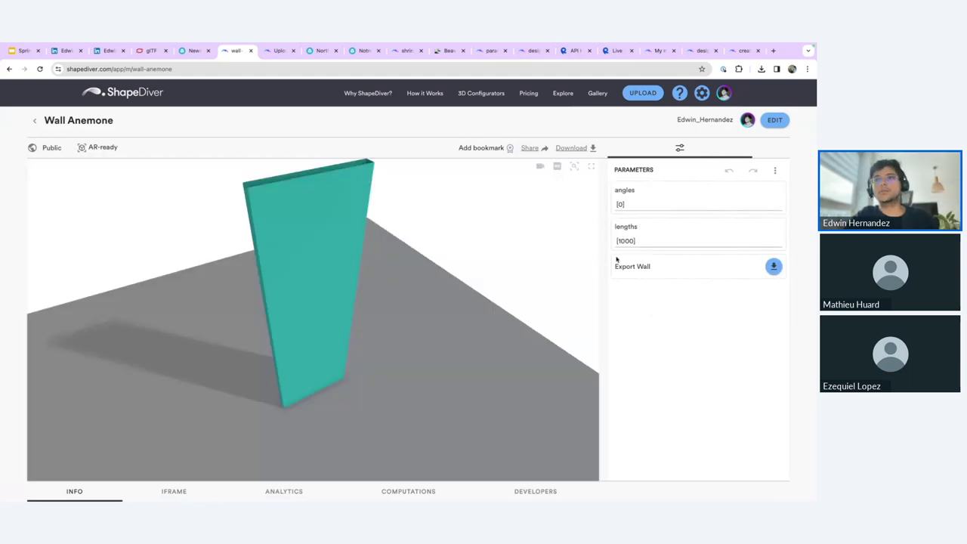
pyautogui.click(774, 266)
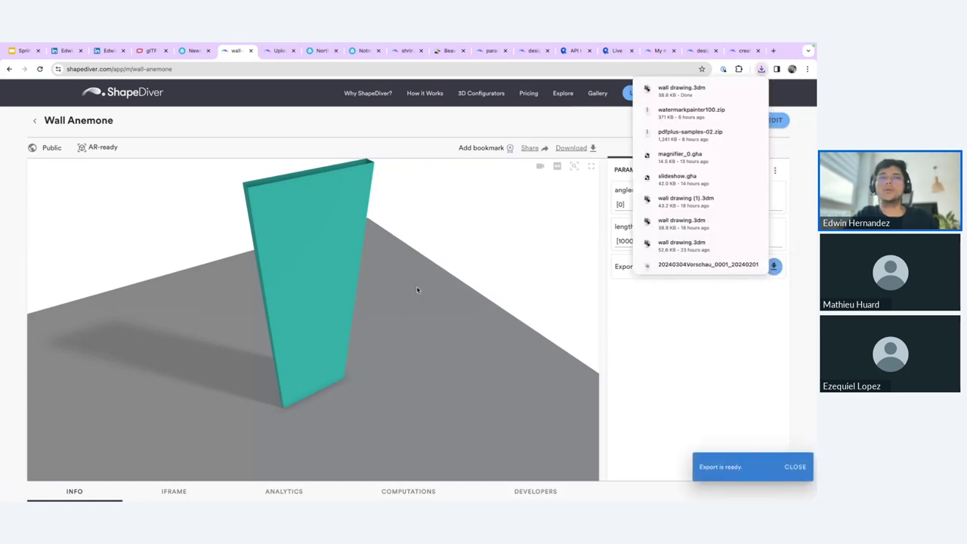
pyautogui.hotkey('ctrl', 'Left')
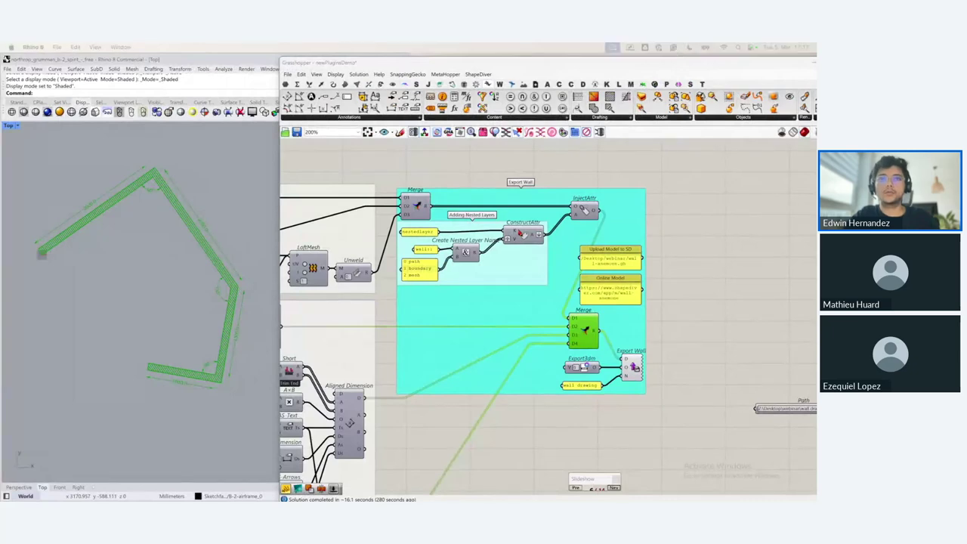
pyautogui.rightClick(463, 368)
pyautogui.hotkey('ctrl', 'Up')
pyautogui.click(665, 168)
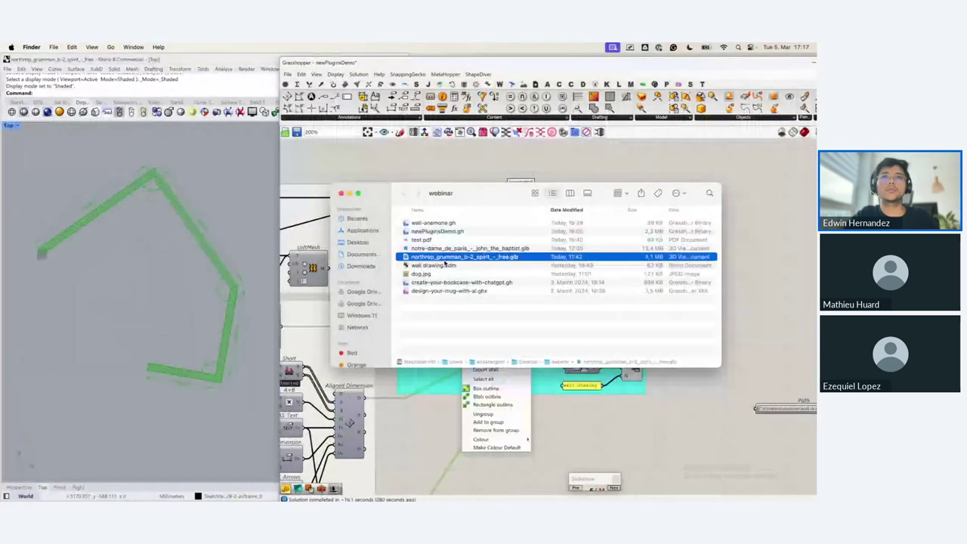
pyautogui.moveTo(442, 265)
pyautogui.mouseDown()
pyautogui.moveTo(456, 269)
pyautogui.moveTo(143, 324)
pyautogui.moveTo(184, 340)
pyautogui.mouseUp()
pyautogui.click(297, 235)
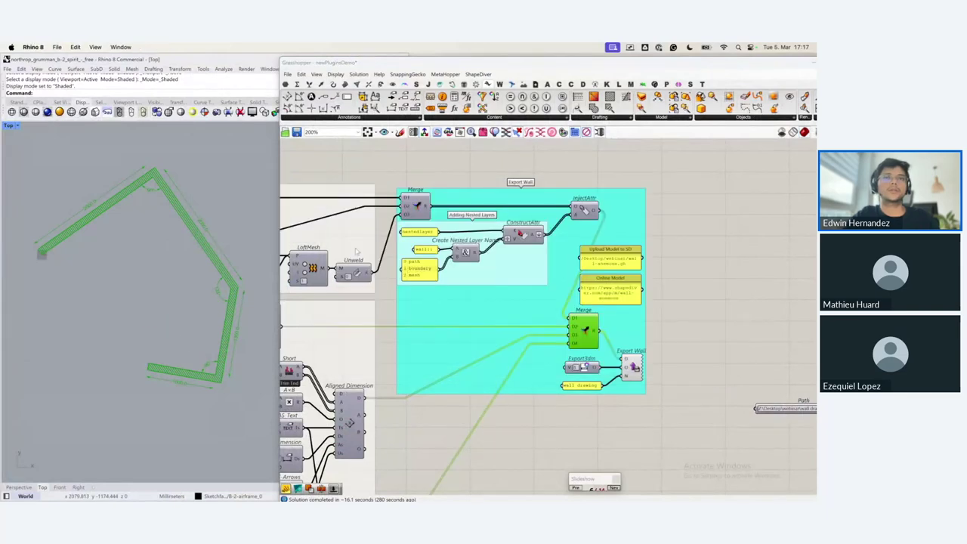
# Step: Open wall drawing.3dm from the Downloads folder in Rhino without saving the current model, and zoom out in the Top view
pyautogui.hotkey('ctrl', 'Up')
pyautogui.click(665, 151)
pyautogui.click(371, 266)
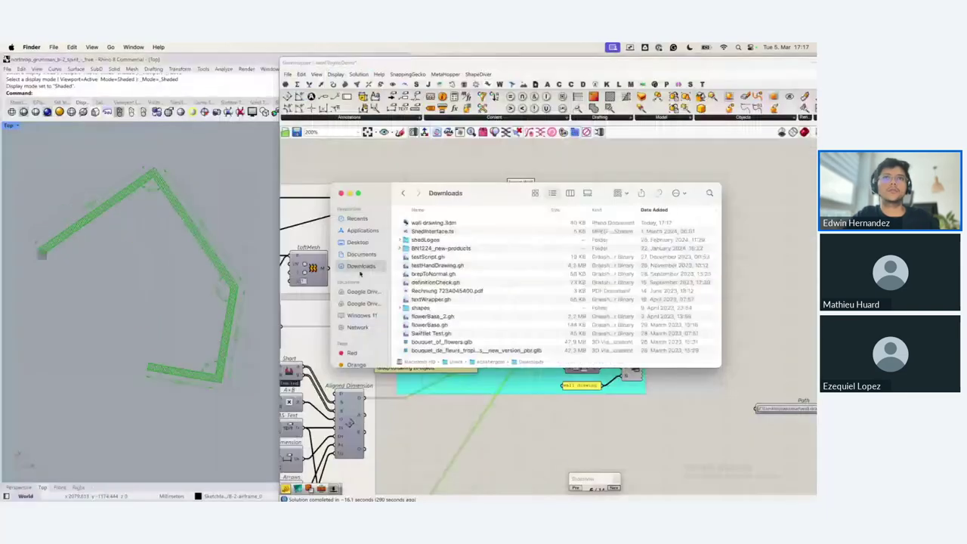
pyautogui.moveTo(452, 224)
pyautogui.mouseDown()
pyautogui.moveTo(474, 226)
pyautogui.moveTo(184, 272)
pyautogui.mouseUp()
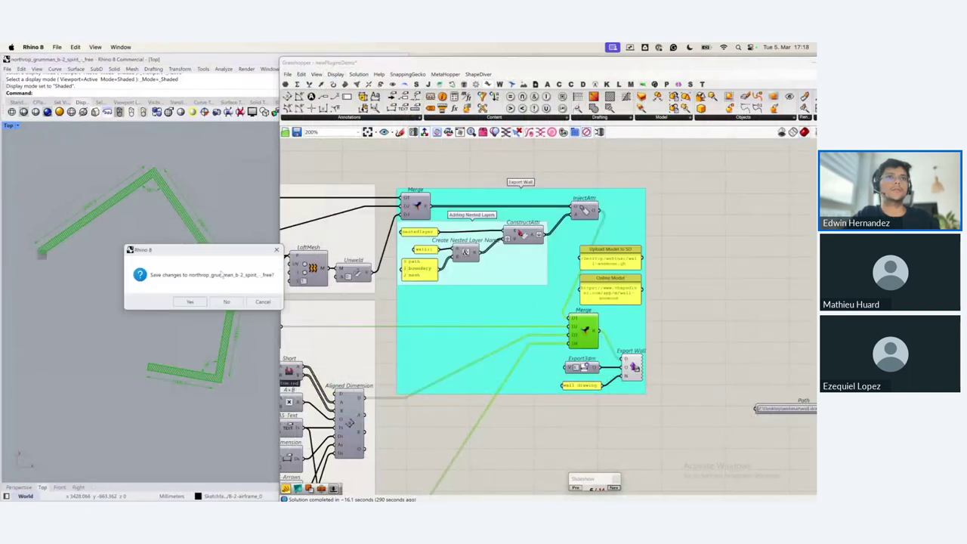
pyautogui.click(226, 306)
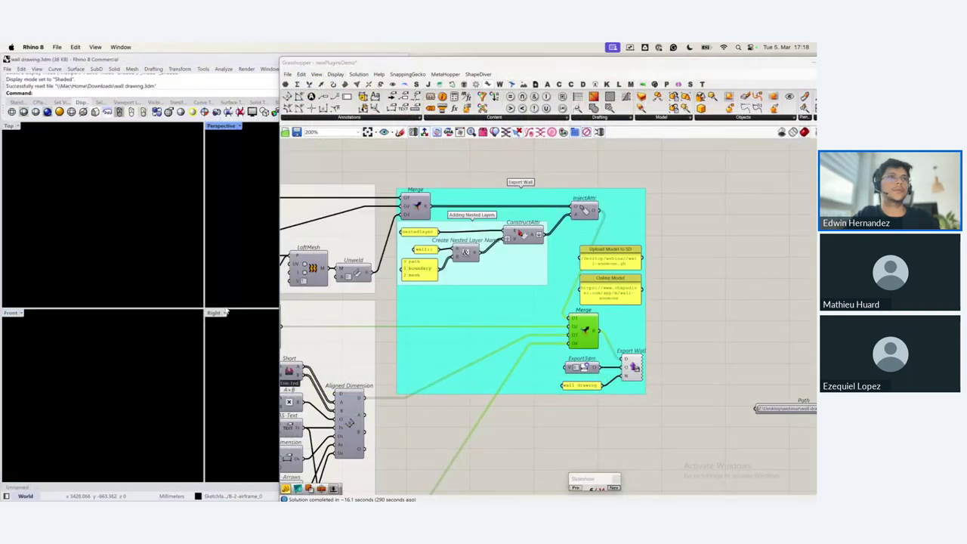
pyautogui.scroll(-6, 162, 274)
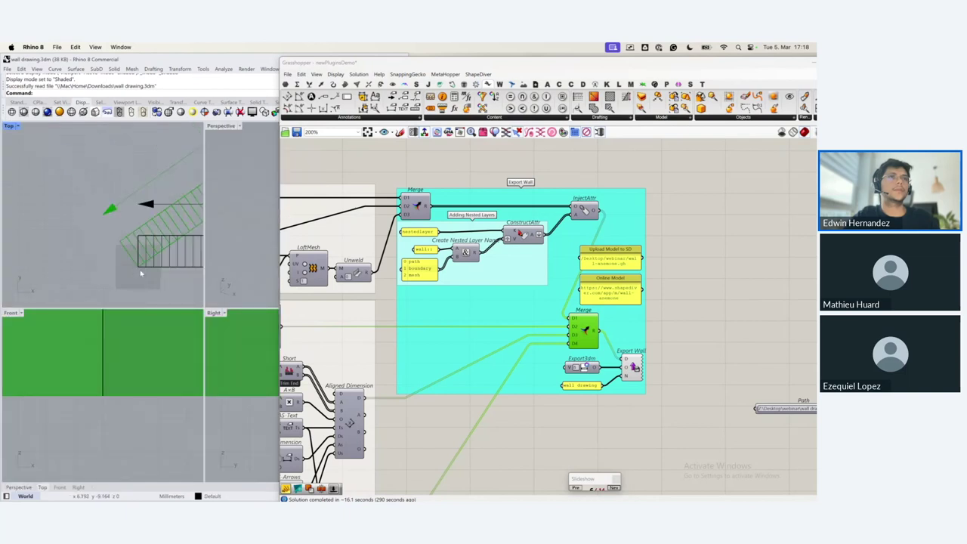
# Step: Inspect the exported wall drawing in the Top view, selecting the 1000.0 linear dimension and the hatch of the horizontal wall segment
pyautogui.moveTo(153, 274); pyautogui.dragTo(46, 250, button='right')
pyautogui.scroll(-6, 46, 251)
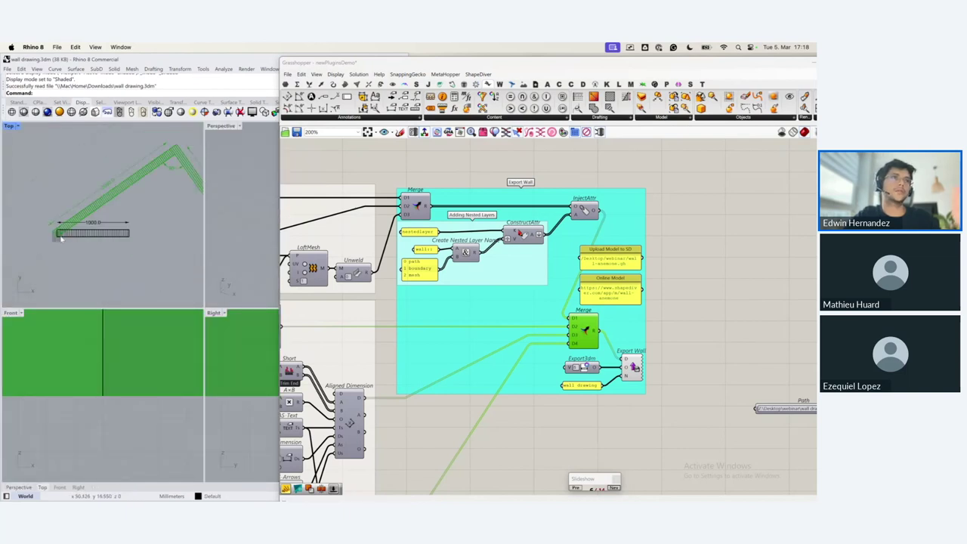
pyautogui.scroll(3, 60, 239)
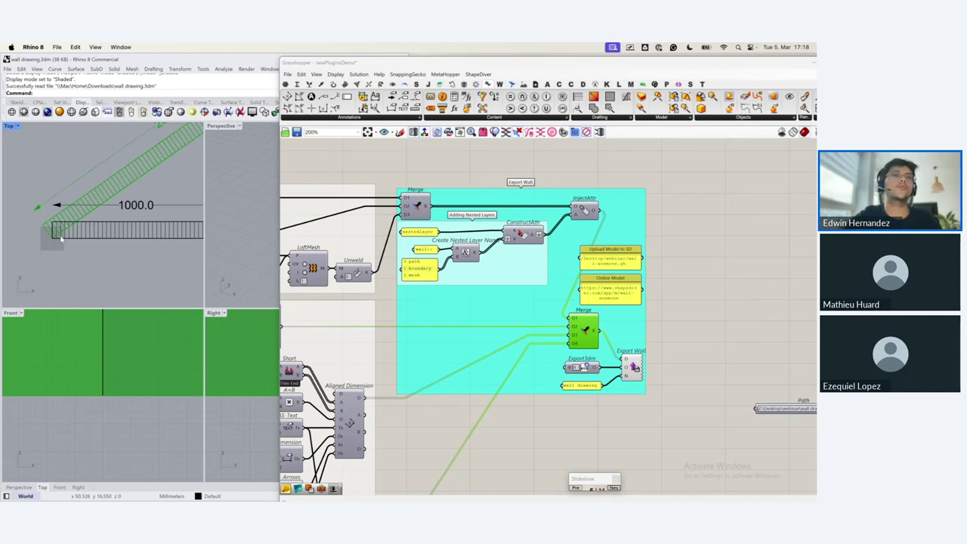
pyautogui.hscroll(3, 59, 239)
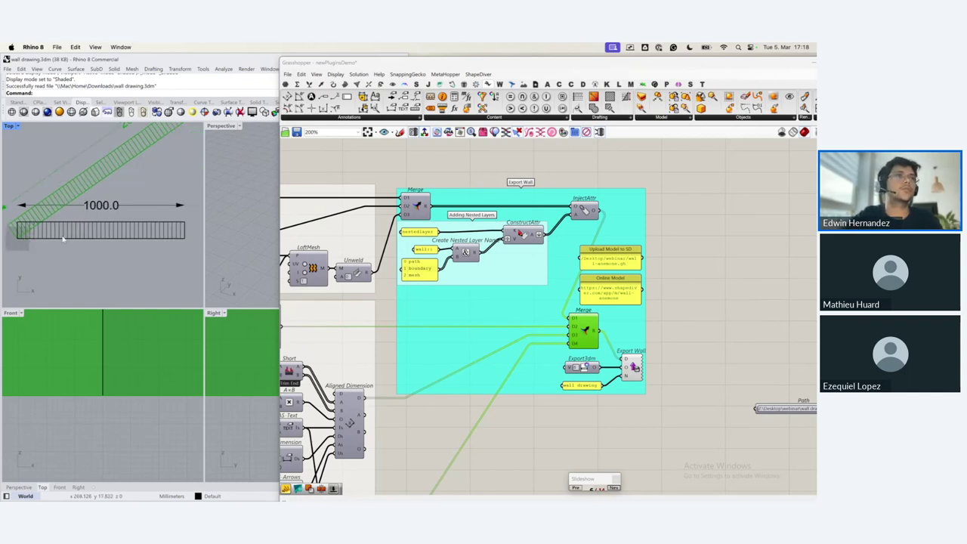
pyautogui.moveTo(69, 237); pyautogui.dragTo(72, 235, button='right')
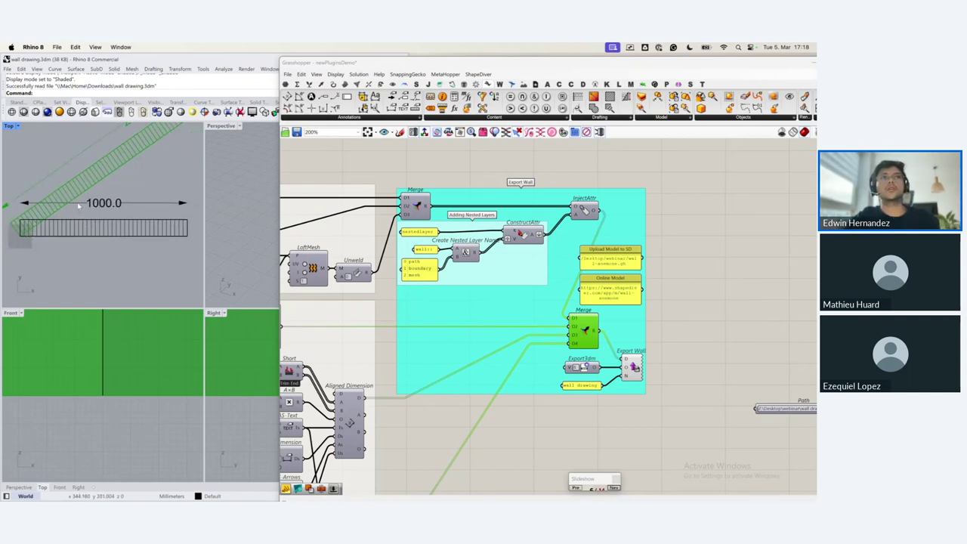
pyautogui.click(77, 204)
pyautogui.click(68, 231)
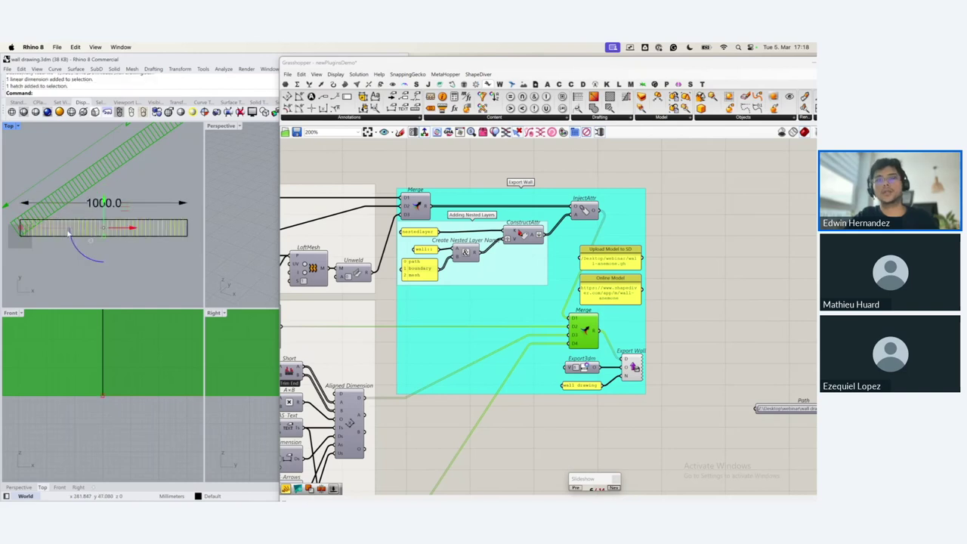
pyautogui.scroll(-5, 132, 264)
pyautogui.moveTo(133, 265); pyautogui.dragTo(119, 253, button='right')
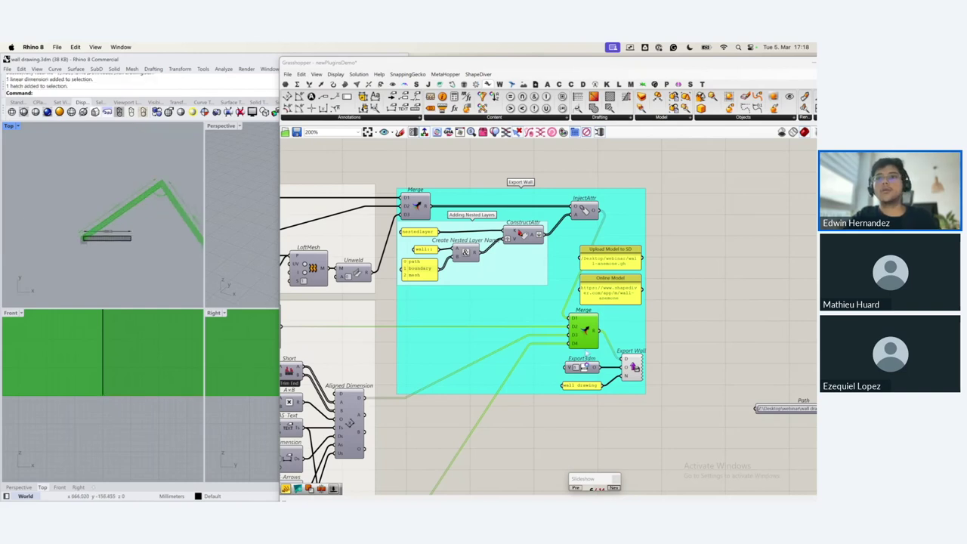
# Step: Advance the slideshow to the Export Wall group with its Adding Nested Layers components
pyautogui.click(613, 487)
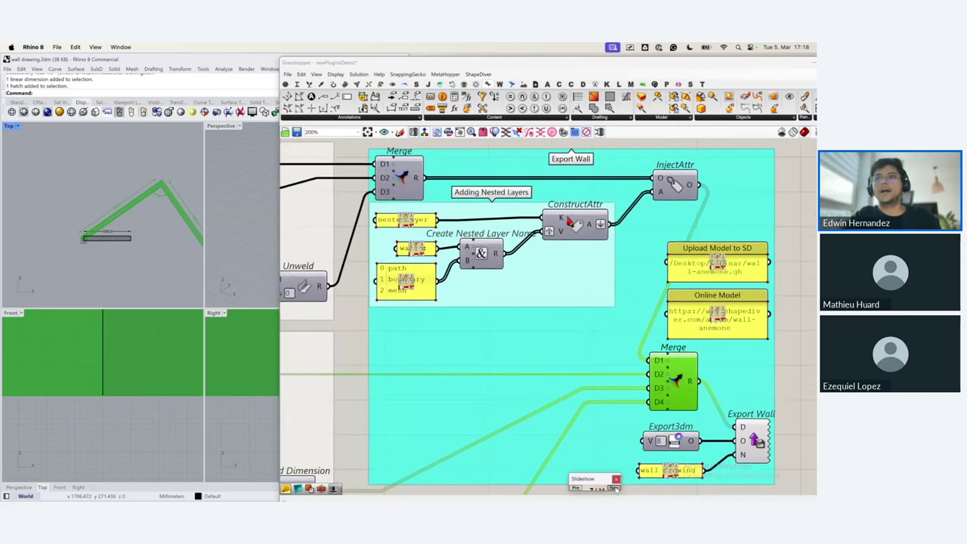
pyautogui.click(613, 488)
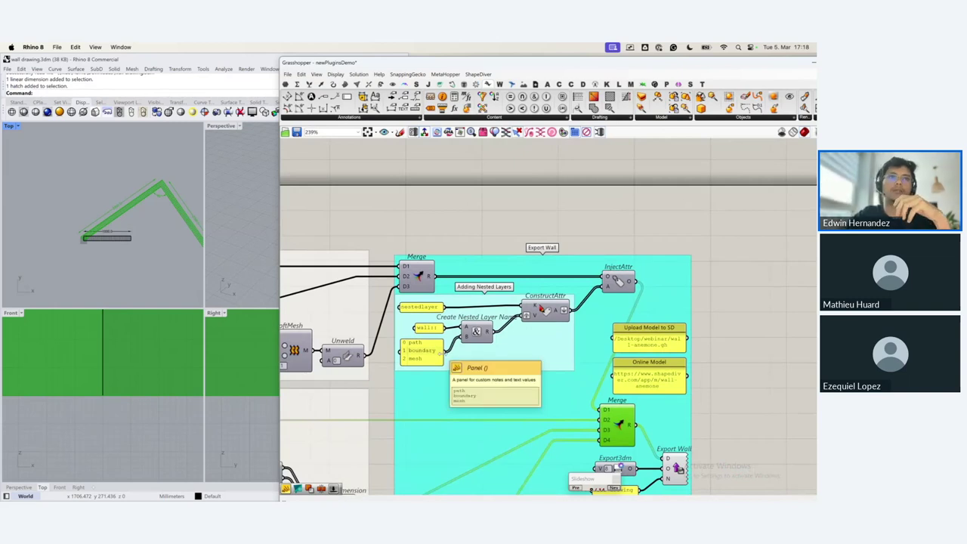
pyautogui.click(232, 279)
pyautogui.write('Properties')
pyautogui.press('Return')
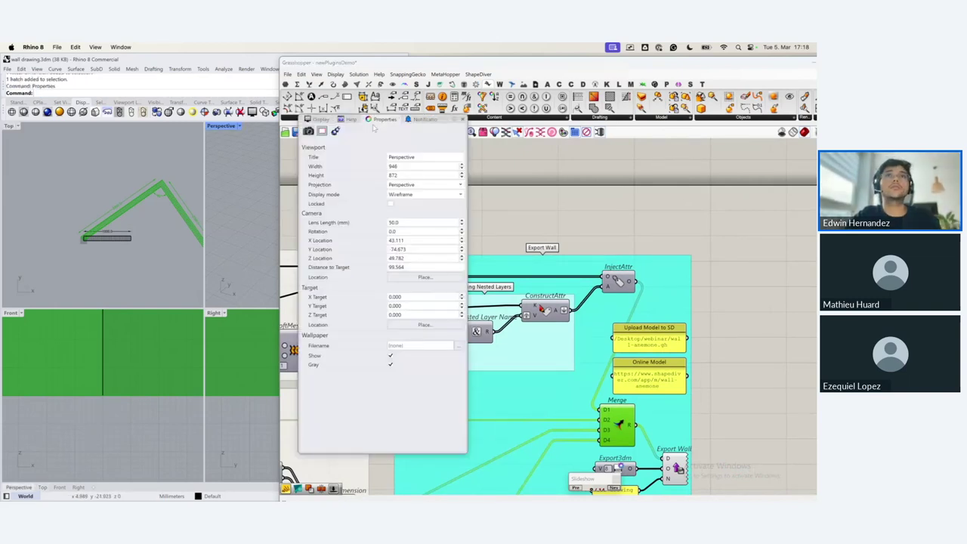
pyautogui.click(420, 119)
pyautogui.click(204, 111)
pyautogui.press('Escape')
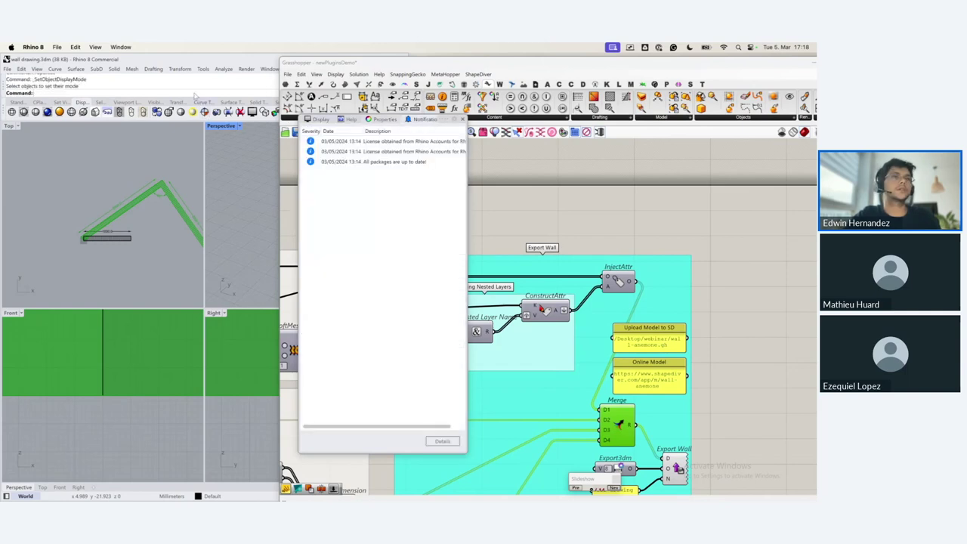
# Step: Show the layer list in Rhino and go through the wall layer and its path, boundary and mesh sublayers
pyautogui.write('Layer')
pyautogui.press('Return')
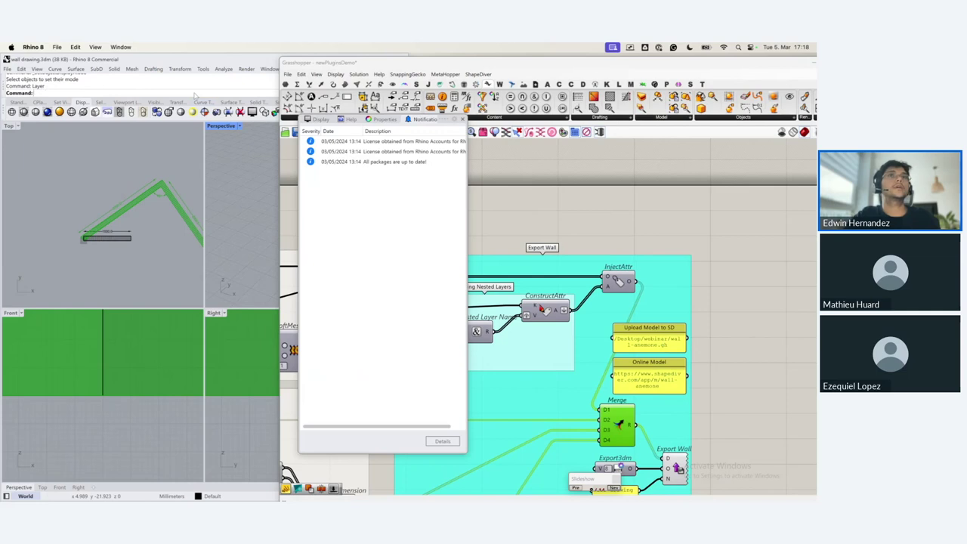
pyautogui.click(311, 172)
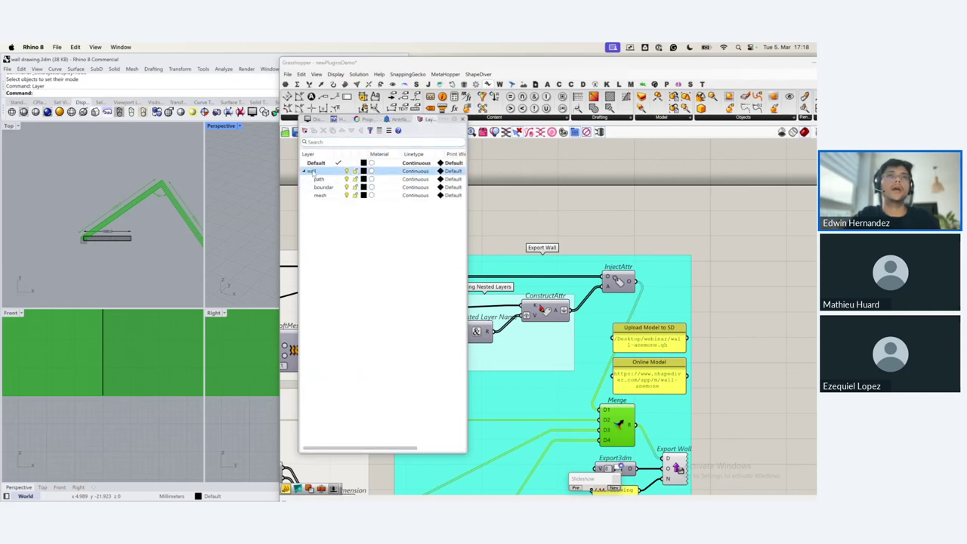
pyautogui.click(318, 180)
pyautogui.click(320, 187)
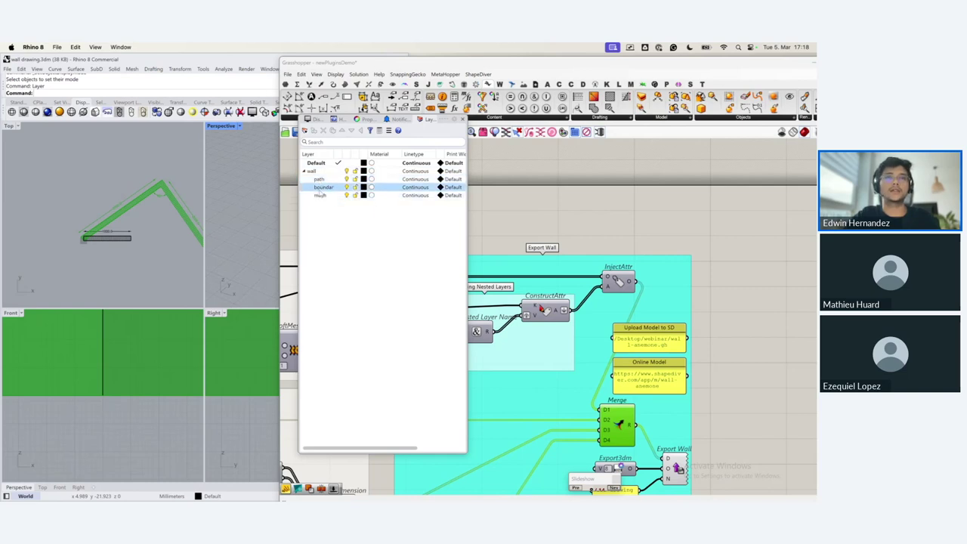
pyautogui.click(320, 195)
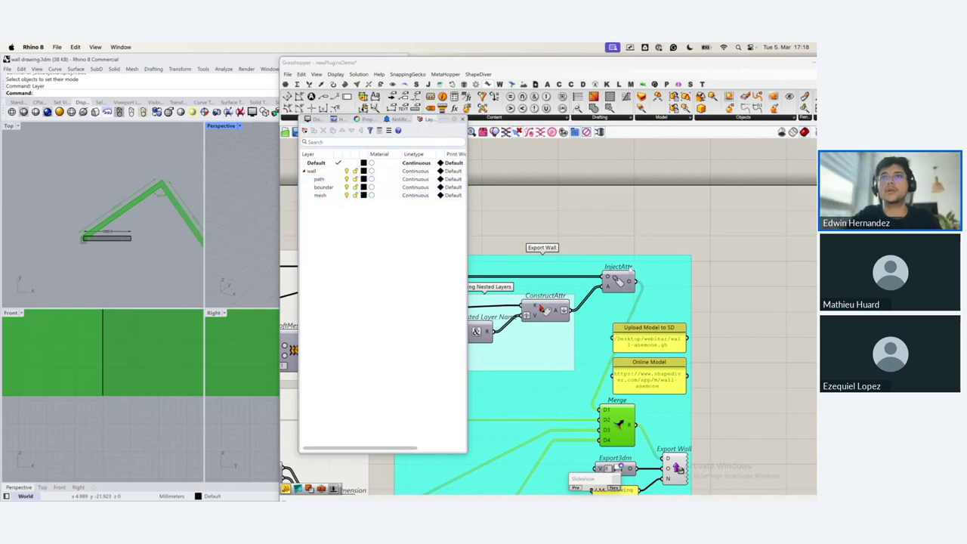
# Step: Examine how the Export Wall group builds the nested layer names and passes them to ConstructAttr and InjectAttr
pyautogui.click(630, 269)
pyautogui.scroll(2, 422, 341)
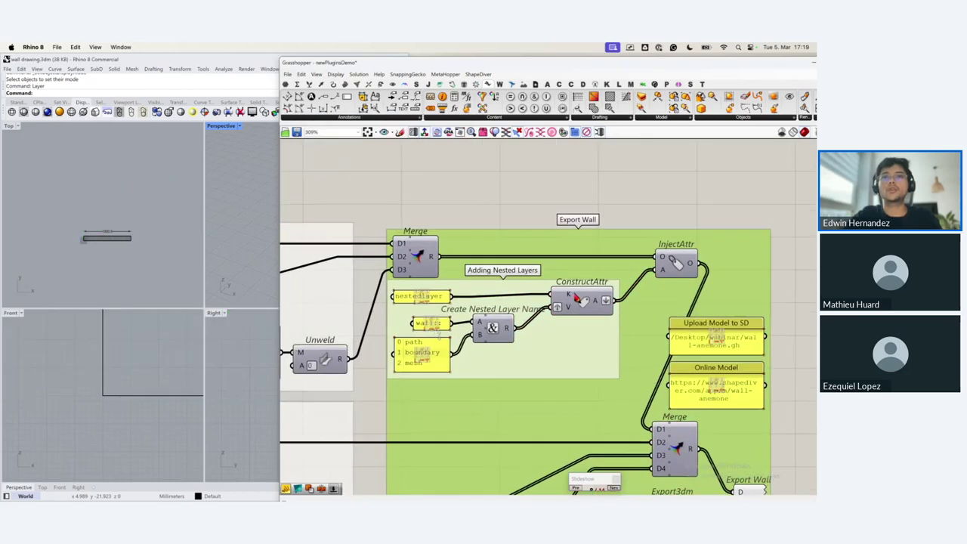
pyautogui.scroll(-1, 438, 333)
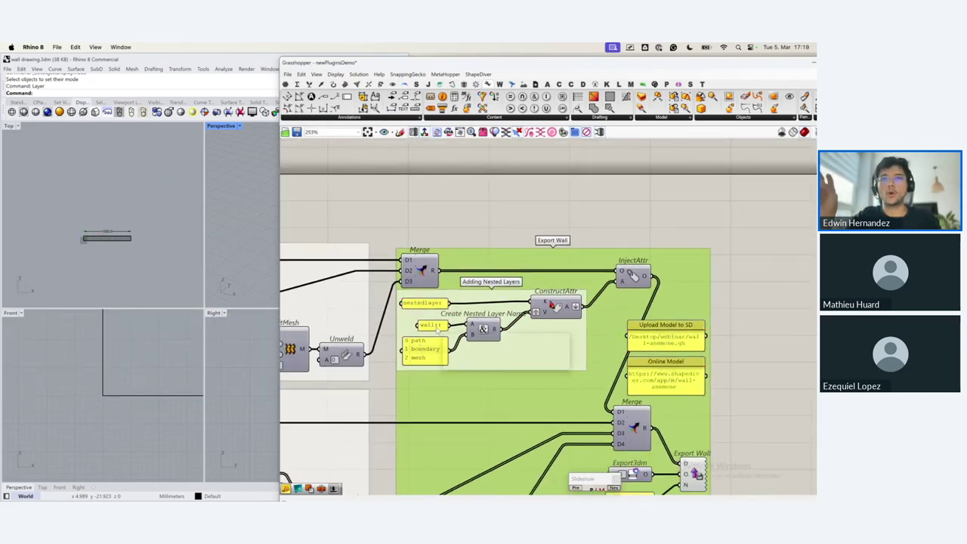
pyautogui.moveTo(502, 338)
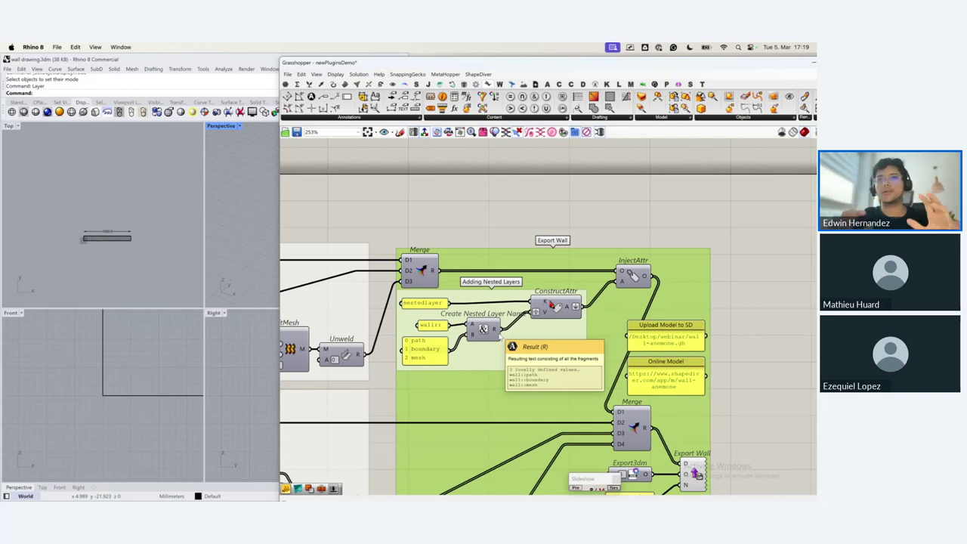
pyautogui.scroll(-4, 659, 289)
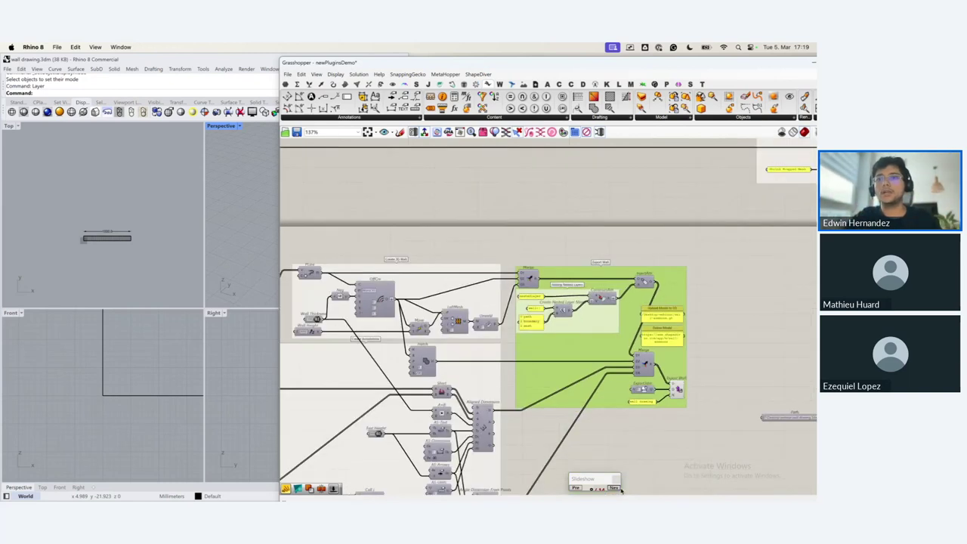
# Step: Advance the slideshow to the New Plugins title and add an Offset Curve Loose component above it
pyautogui.click(613, 487)
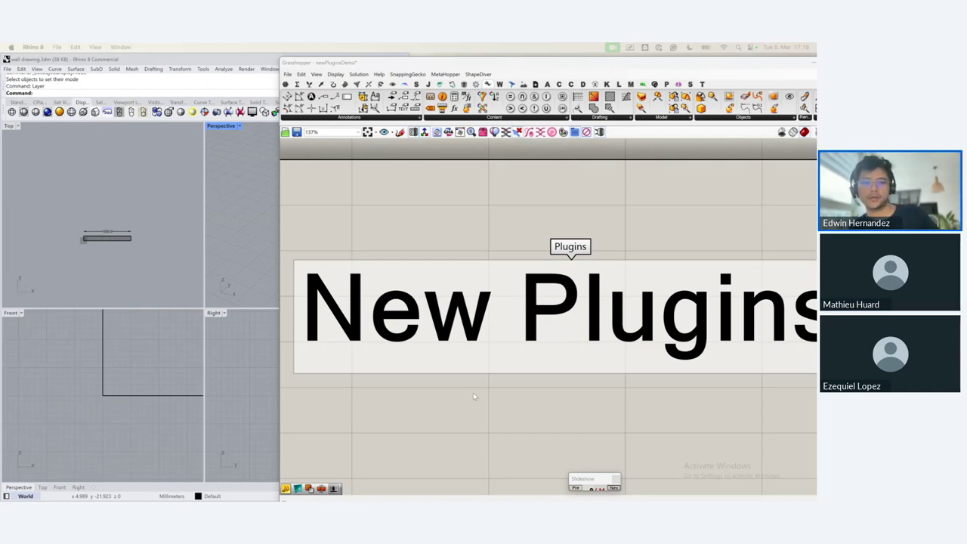
pyautogui.click(506, 182)
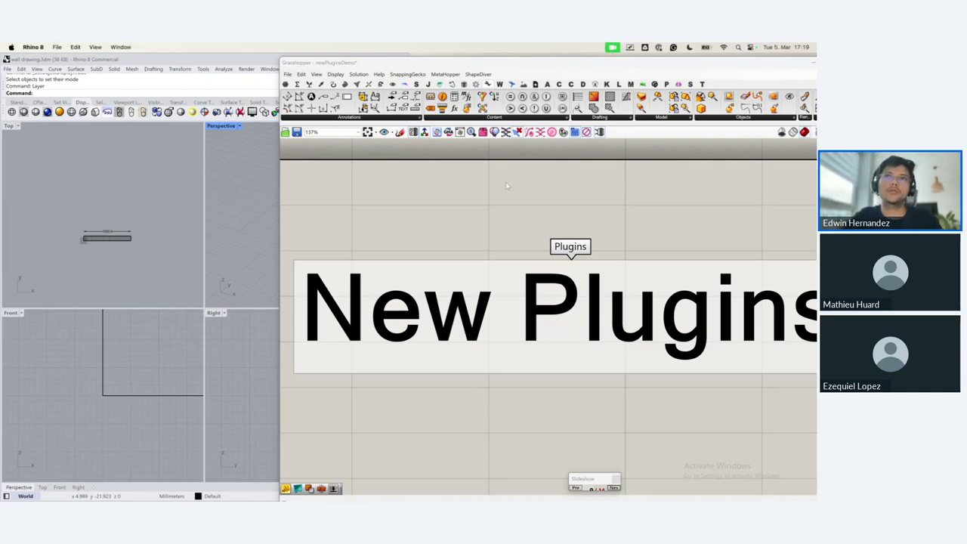
pyautogui.write('offset')
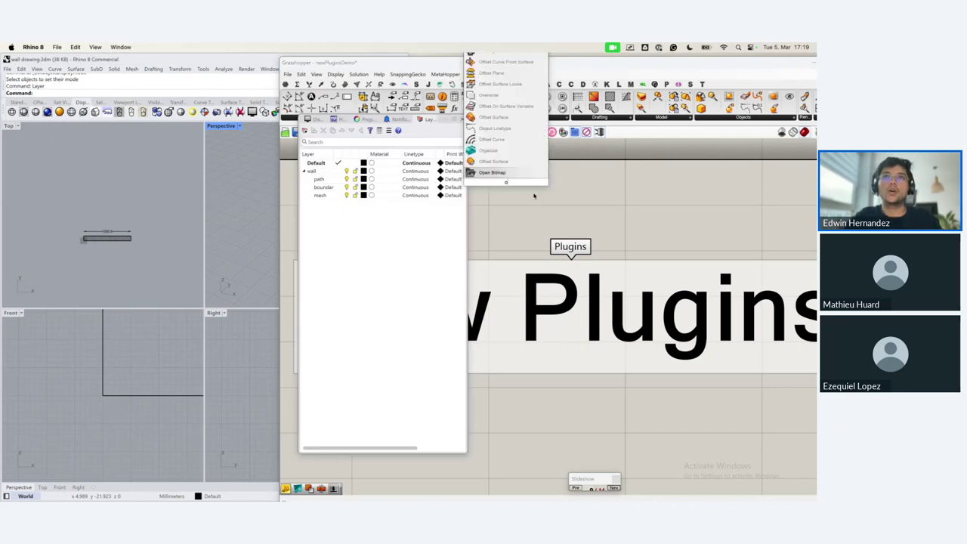
pyautogui.write(' loo')
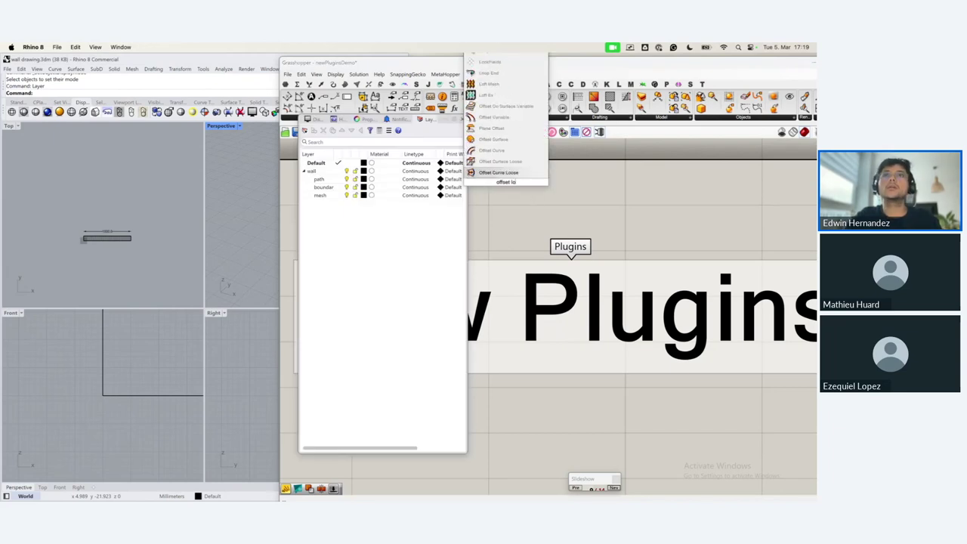
pyautogui.click(519, 175)
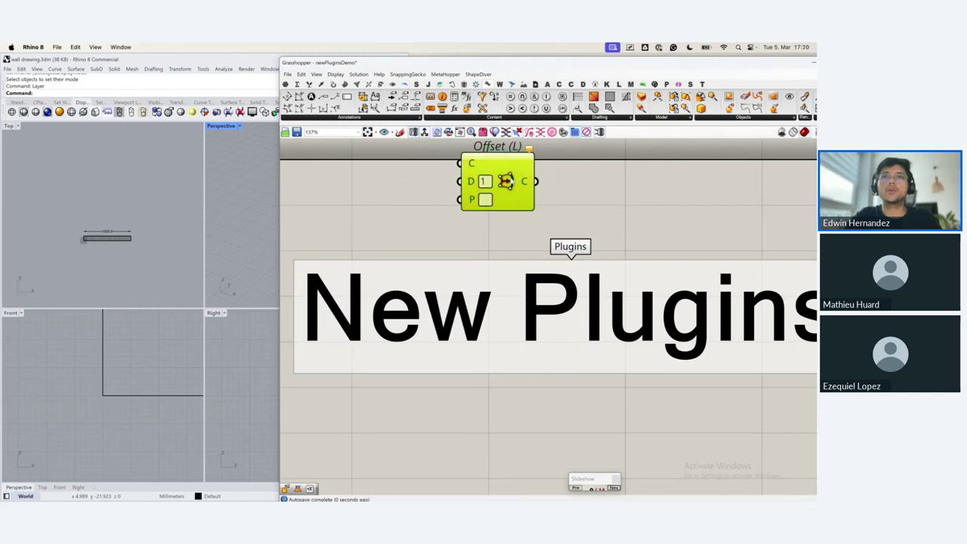
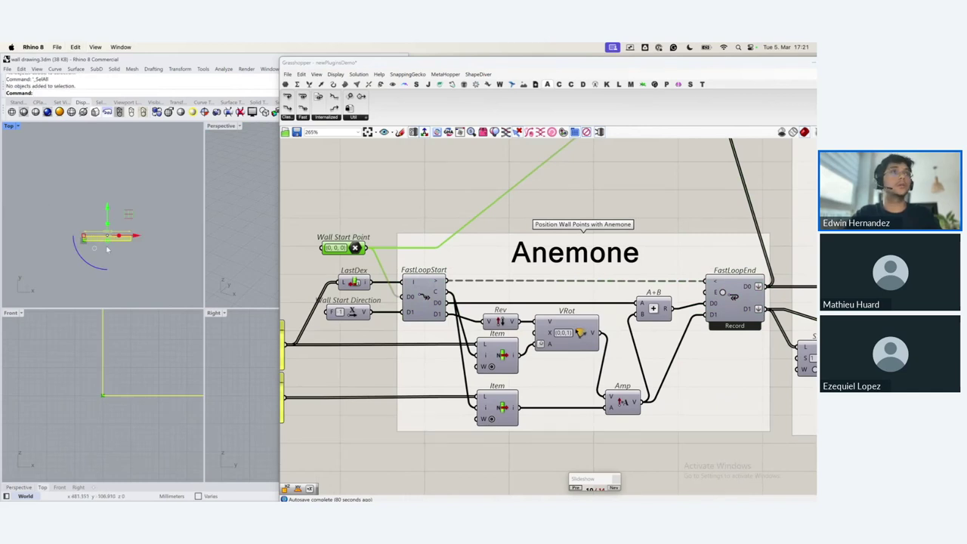
# Step: Delete the selected wall drawing objects from the Rhino model and select FastLoopEnd in the Anemone group to preview its points
pyautogui.press('Delete')
pyautogui.scroll(-3, 474, 264)
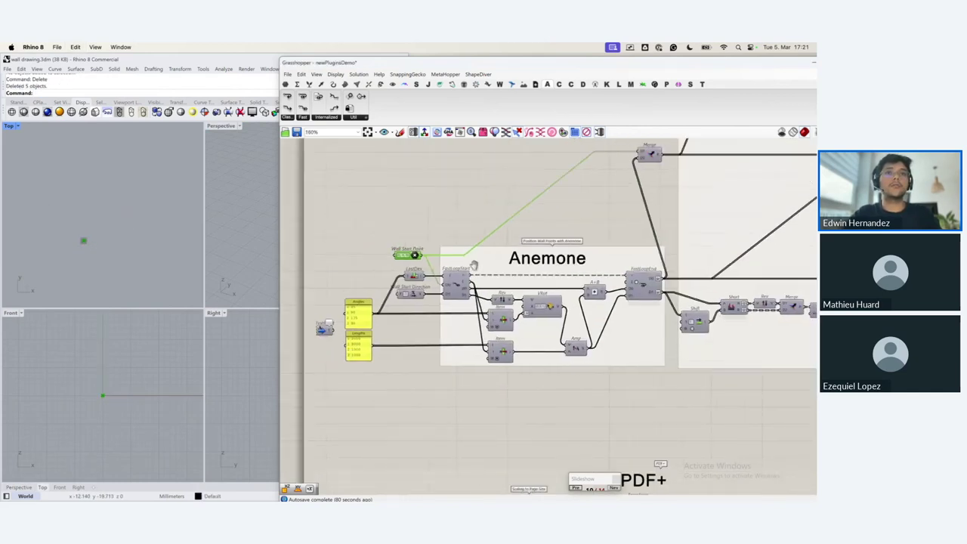
pyautogui.scroll(2, 474, 264)
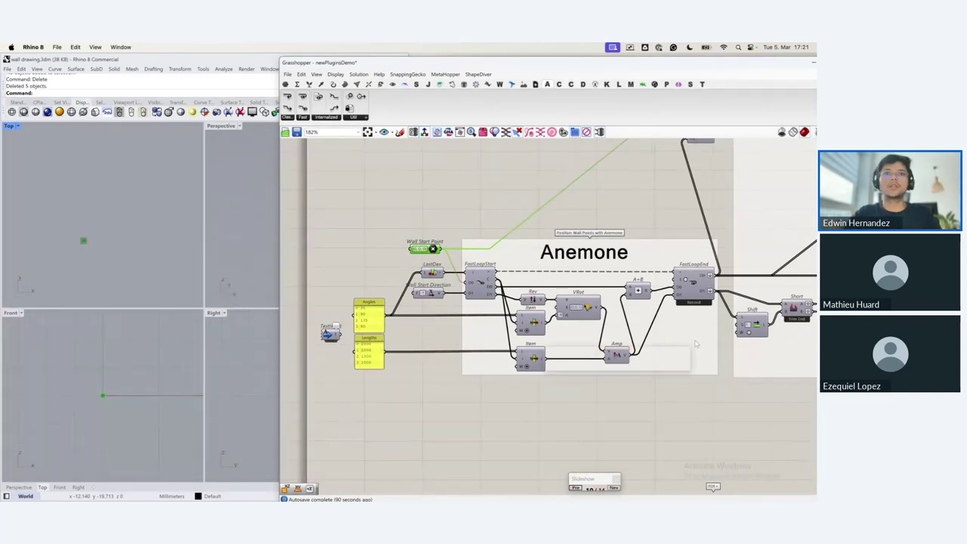
pyautogui.moveTo(695, 341); pyautogui.dragTo(692, 342, button='right')
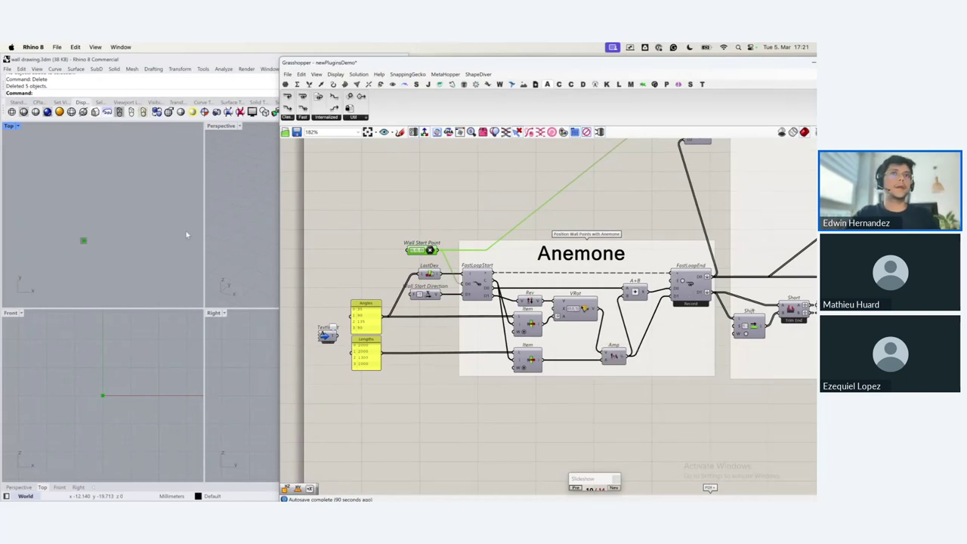
pyautogui.click(689, 285)
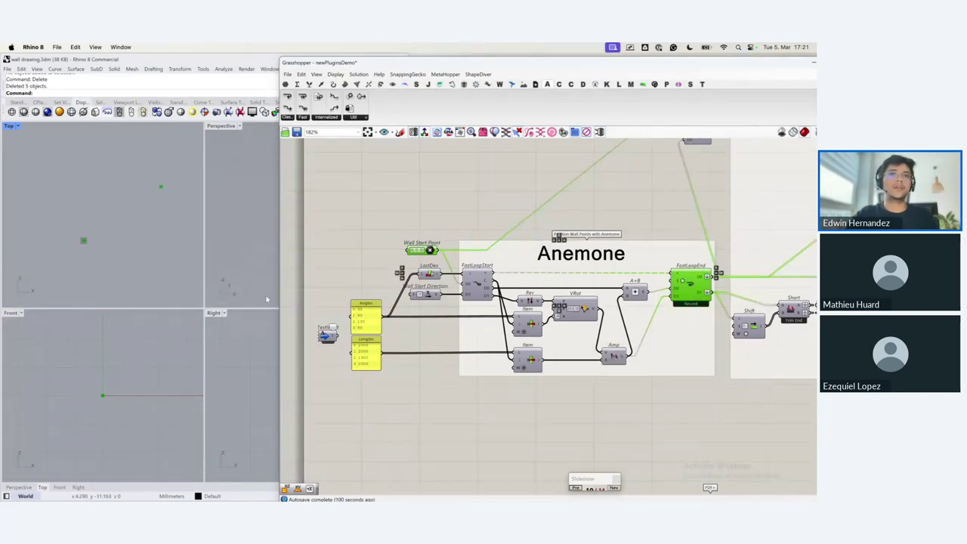
# Step: Examine the Angles and Lengths panels and follow their data through the Anemone loop to FastLoopEnd
pyautogui.scroll(4, 360, 348)
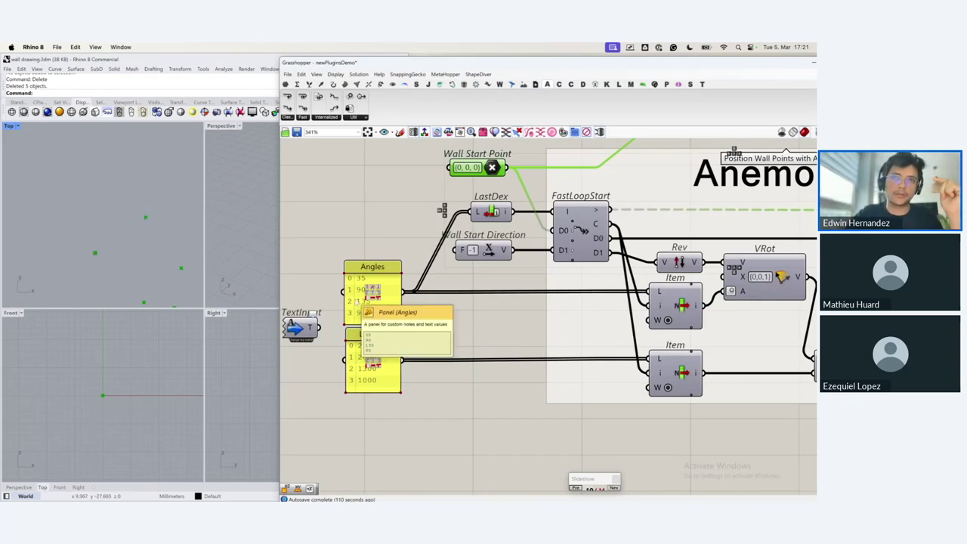
pyautogui.scroll(-1, 394, 382)
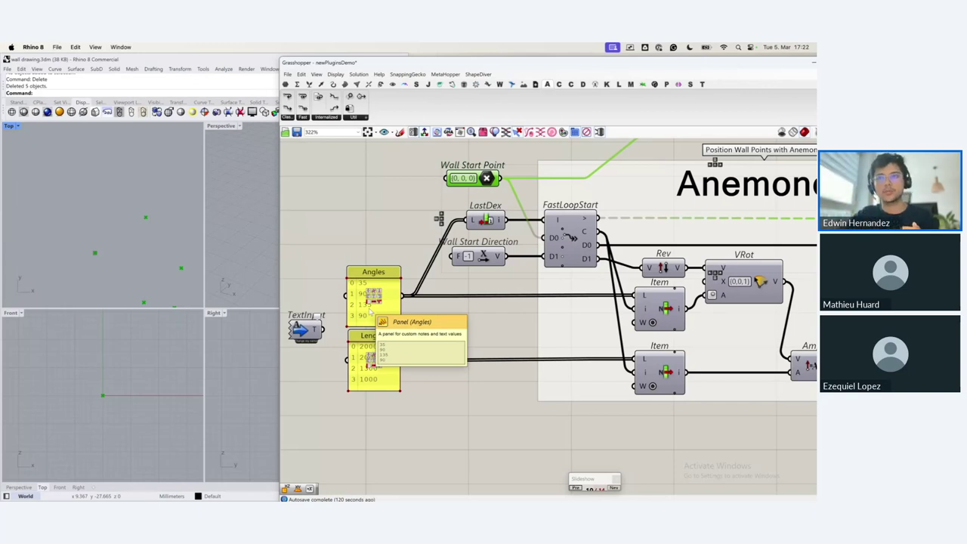
pyautogui.moveTo(679, 294); pyautogui.dragTo(450, 319, button='right')
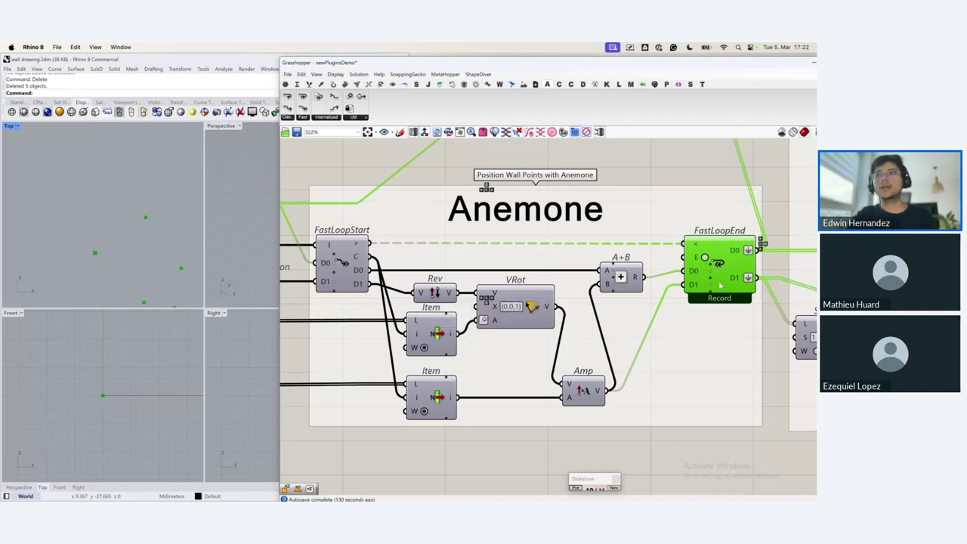
# Step: Check the Record data option of FastLoopEnd, clear the selection and inspect the component's D0 output
pyautogui.rightClick(720, 291)
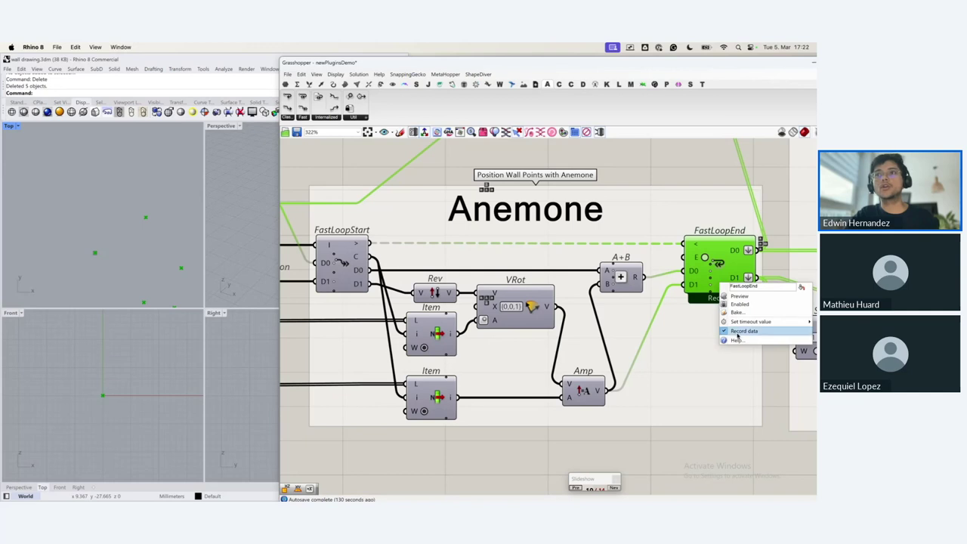
pyautogui.click(772, 372)
pyautogui.moveTo(714, 399); pyautogui.dragTo(558, 482, button='right')
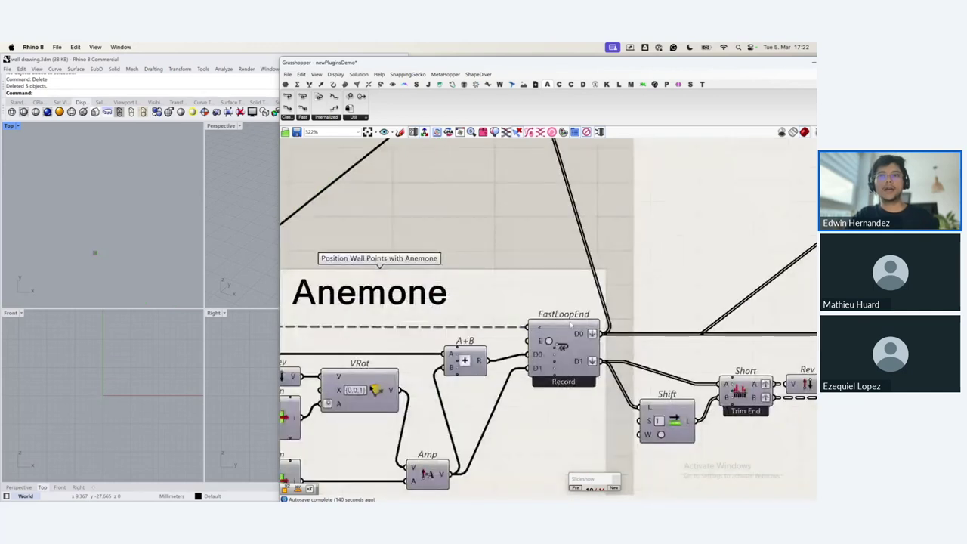
pyautogui.moveTo(577, 342)
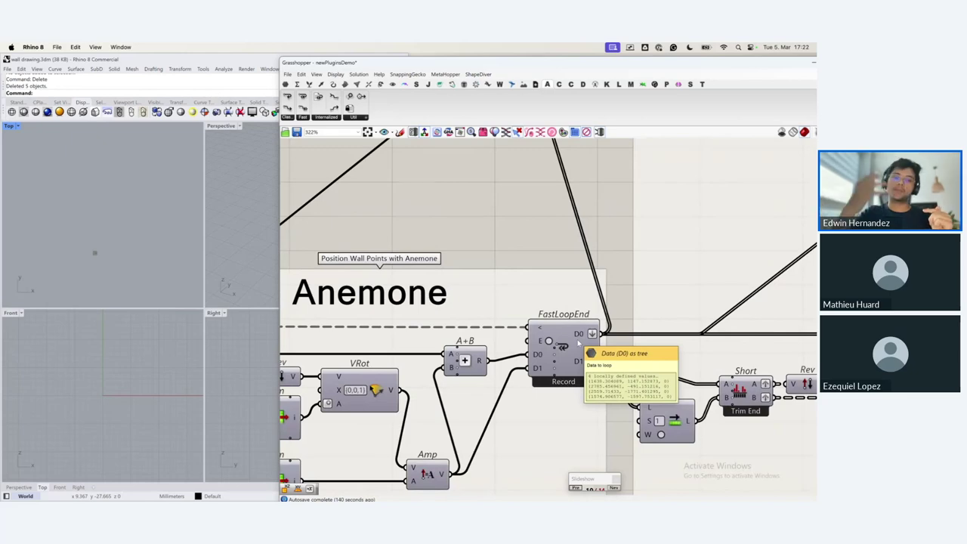
pyautogui.scroll(-3, 570, 382)
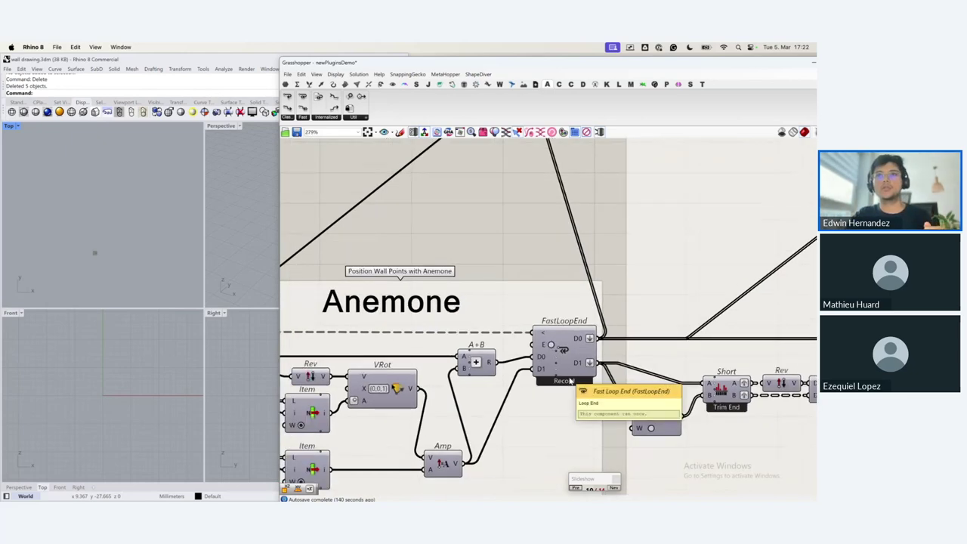
# Step: Preview the wall polyline, its offset curves and the LoftMesh result in the Create 3D Wall group
pyautogui.moveTo(720, 170)
pyautogui.mouseDown(button='right')
pyautogui.moveTo(586, 257)
pyautogui.moveTo(576, 285)
pyautogui.mouseUp(button='right')
pyautogui.scroll(-2, 604, 263)
pyautogui.scroll(2, 591, 235)
pyautogui.click(538, 180)
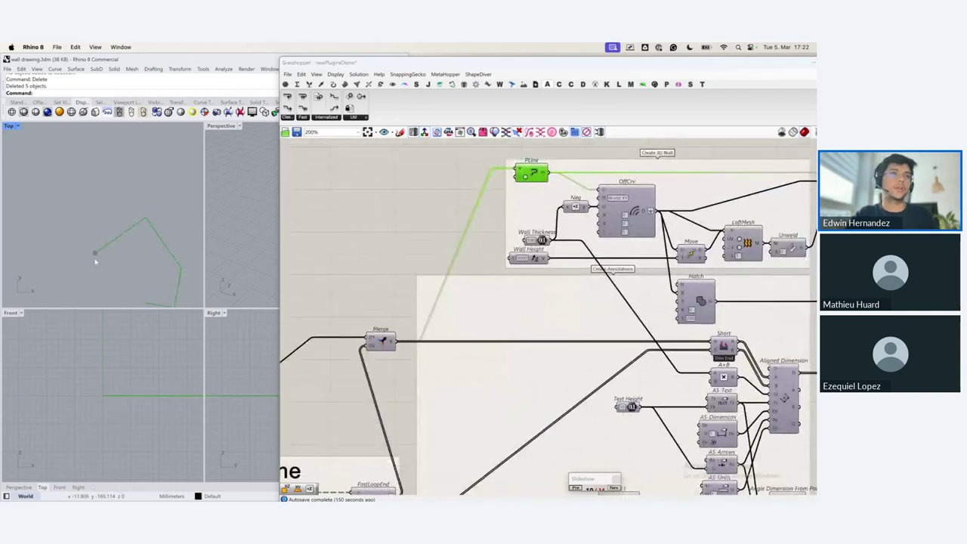
pyautogui.moveTo(96, 259); pyautogui.dragTo(93, 232, button='right')
pyautogui.scroll(3, 185, 257)
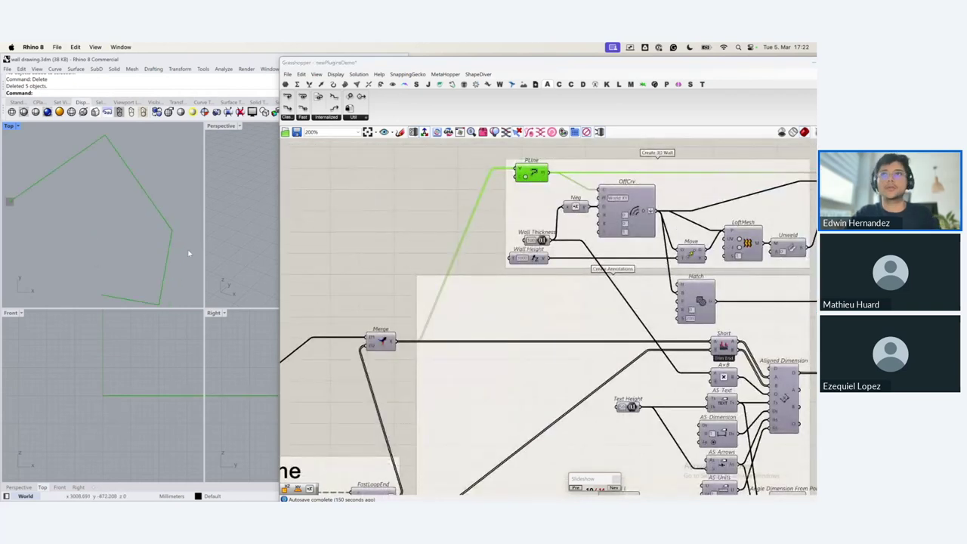
pyautogui.keyDown('shift'); pyautogui.click(626, 213); pyautogui.keyUp('shift')
pyautogui.moveTo(701, 240); pyautogui.dragTo(539, 273, button='right')
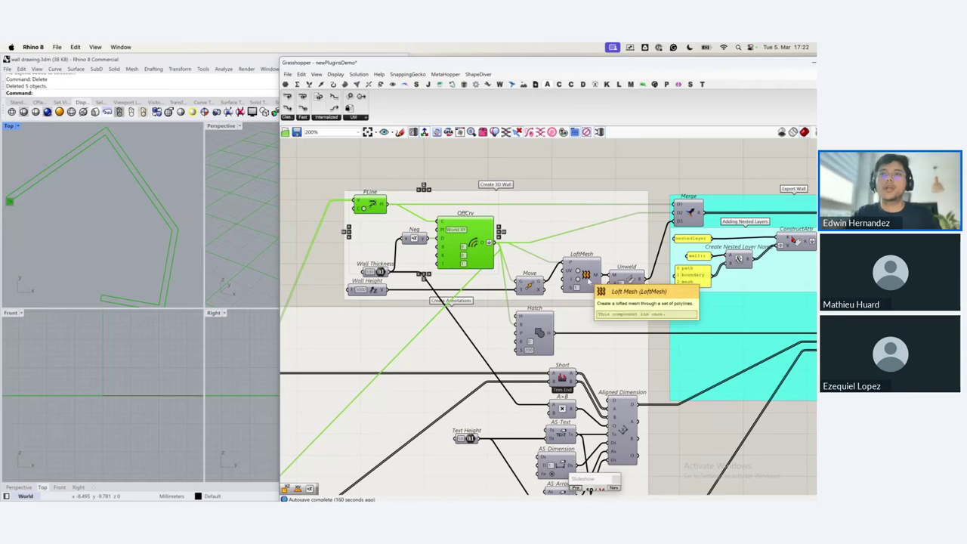
pyautogui.click(585, 277)
pyautogui.scroll(-3, 412, 354)
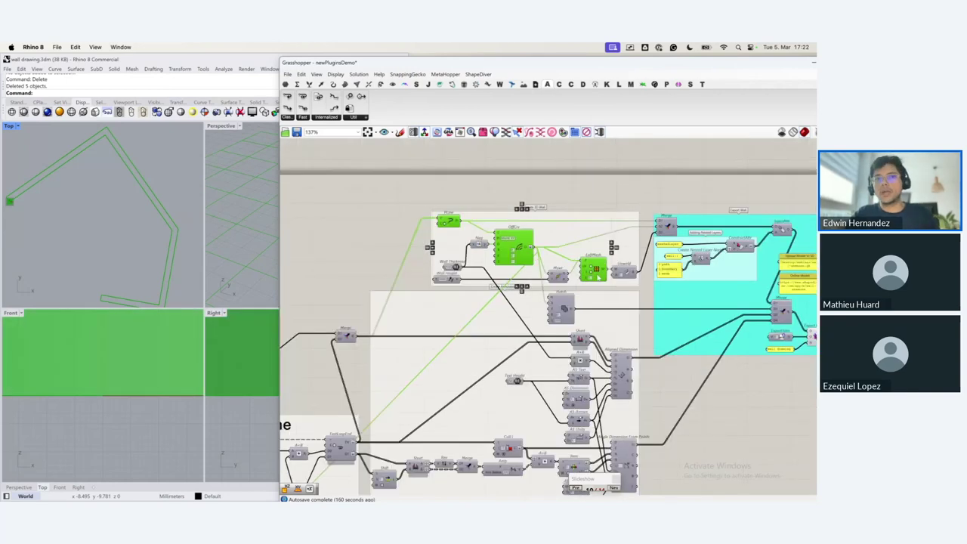
pyautogui.moveTo(412, 355); pyautogui.dragTo(587, 285, button='right')
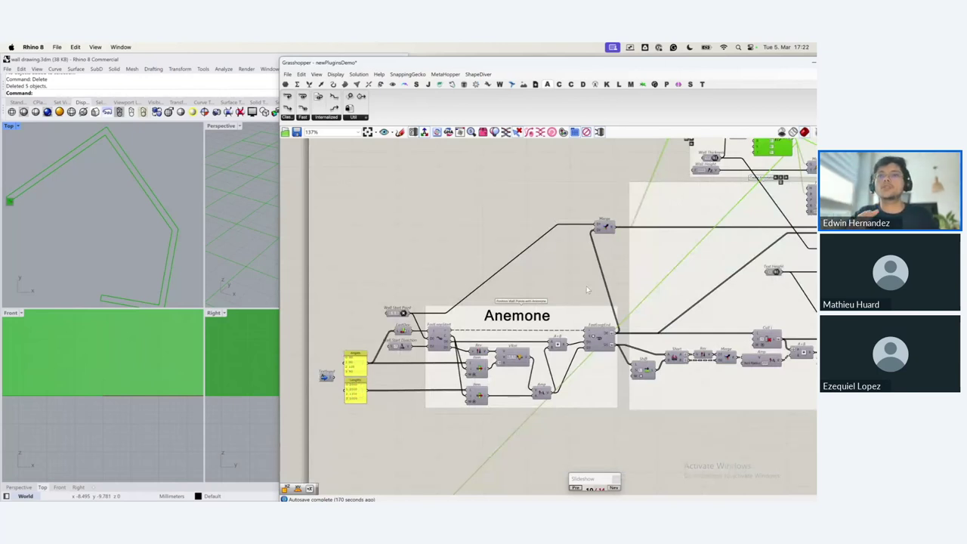
# Step: Switch to the Wall Anemone model on ShapeDiver in the browser and set its angles to [0,90]
pyautogui.hotkey('ctrl', 'Right')
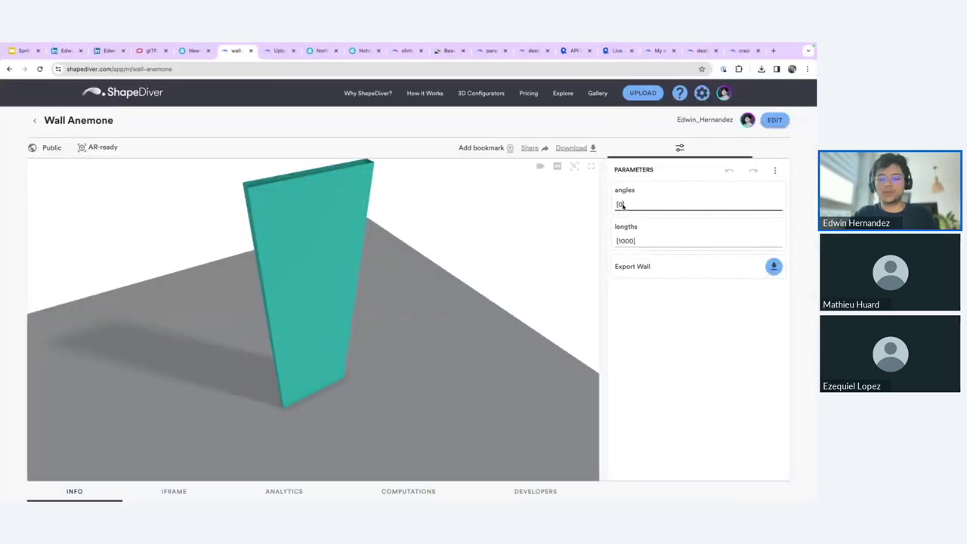
pyautogui.write('90')
pyautogui.press('Return')
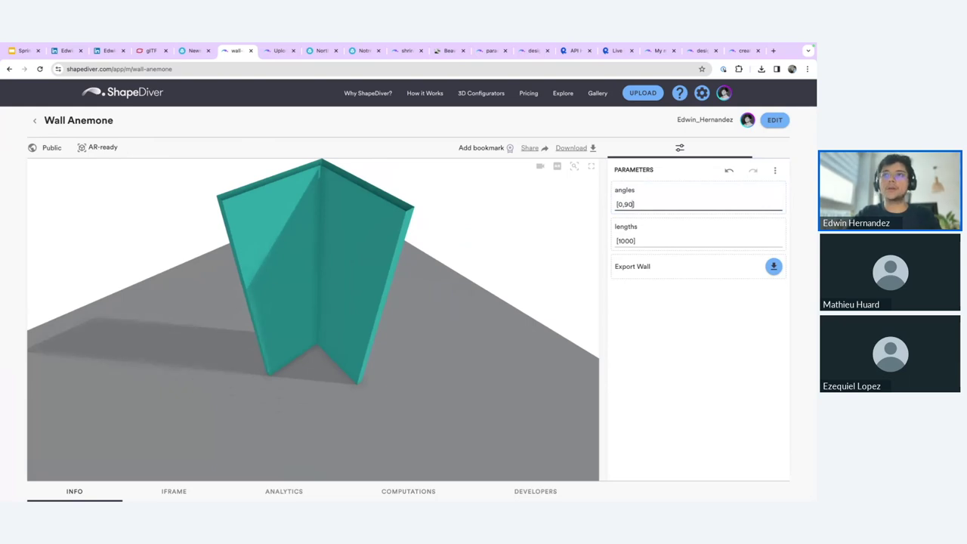
# Step: Set the Wall Anemone model's lengths to [1000,2000]
pyautogui.click(676, 240)
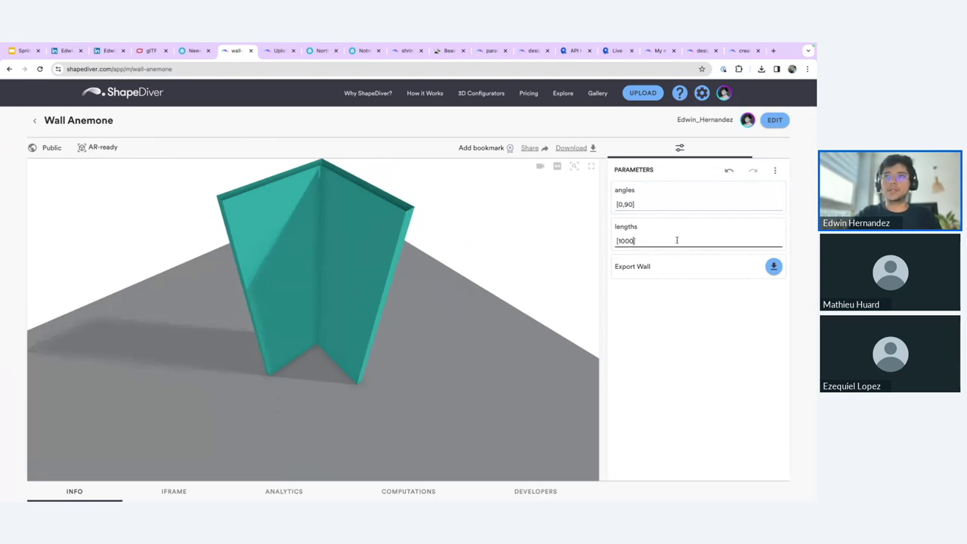
pyautogui.write(',')
pyautogui.write('2000')
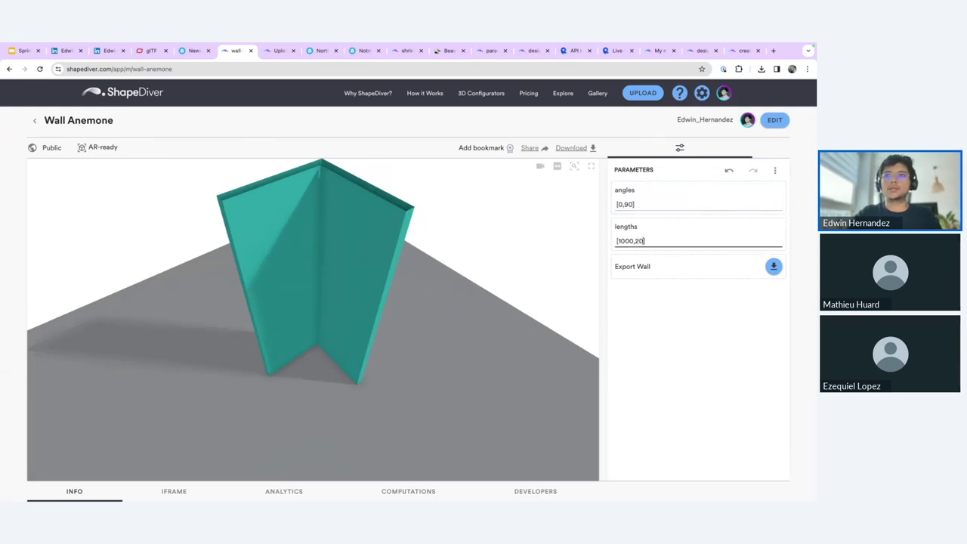
pyautogui.press('Return')
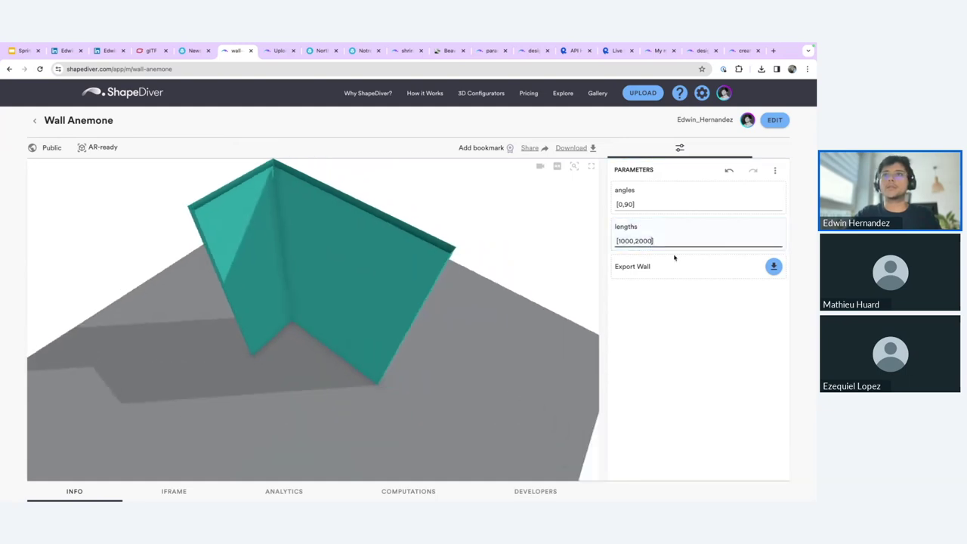
# Step: Add a third angle of 135 so the Wall Anemone angles read [0,90,135]
pyautogui.click(633, 204)
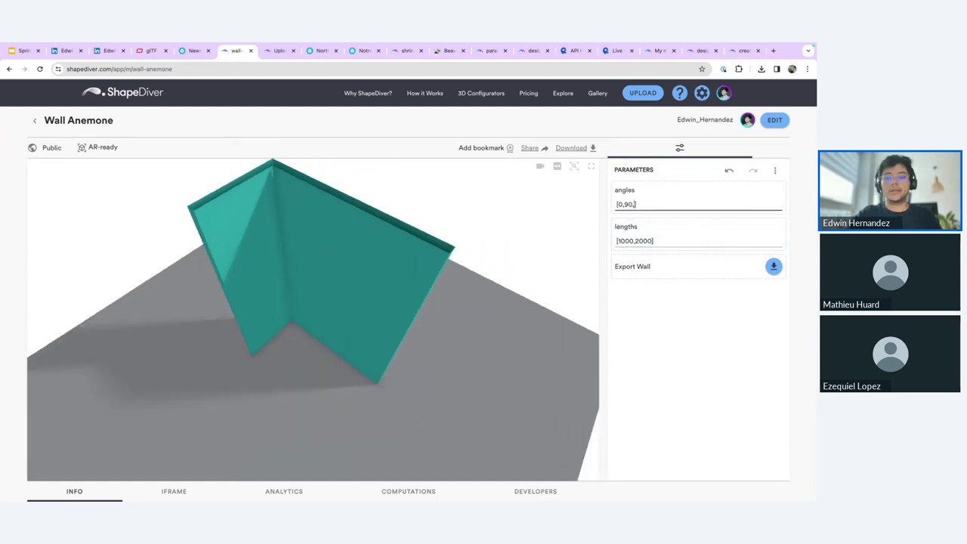
pyautogui.write(',135')
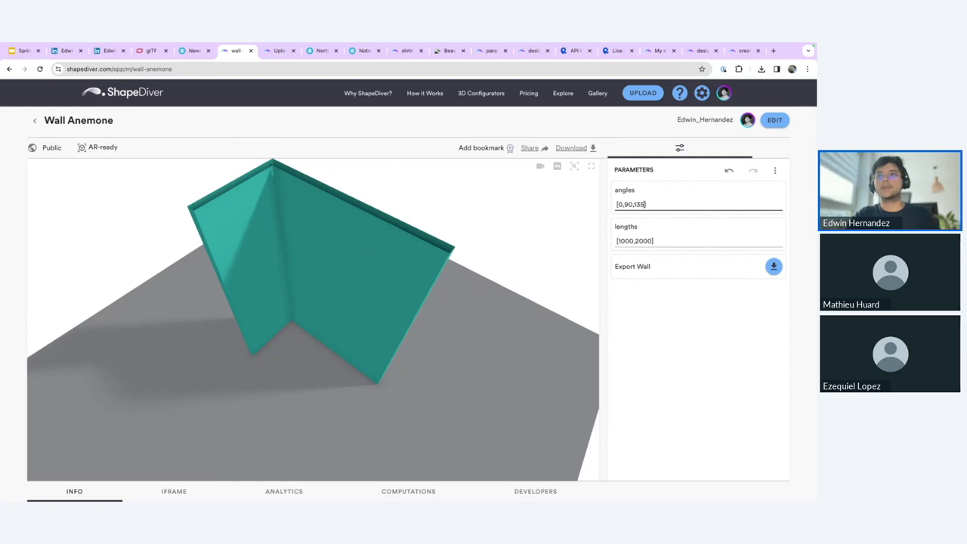
pyautogui.press('Return')
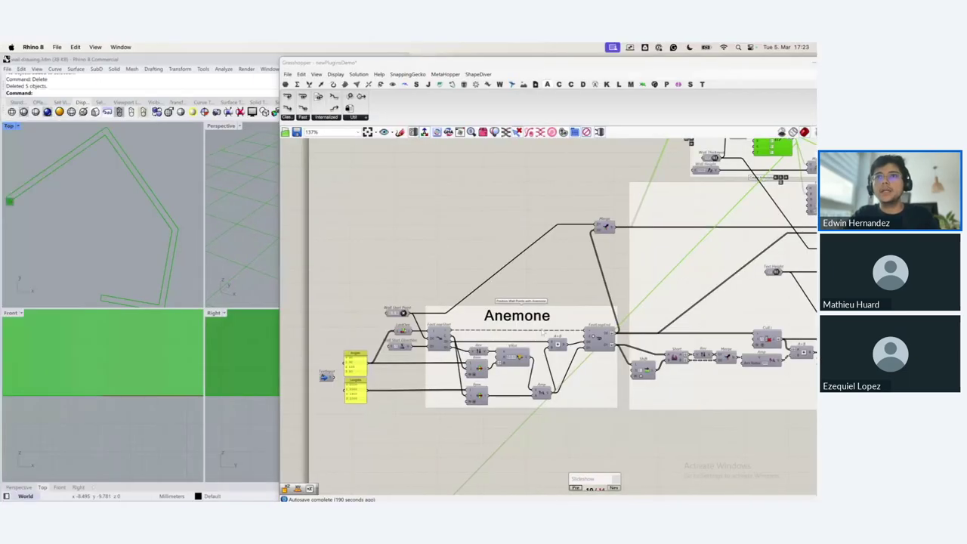
# Step: Return to Grasshopper, advance the slideshow to the PDF+ section and maximize the Grasshopper window
pyautogui.moveTo(551, 368); pyautogui.dragTo(533, 368, button='right')
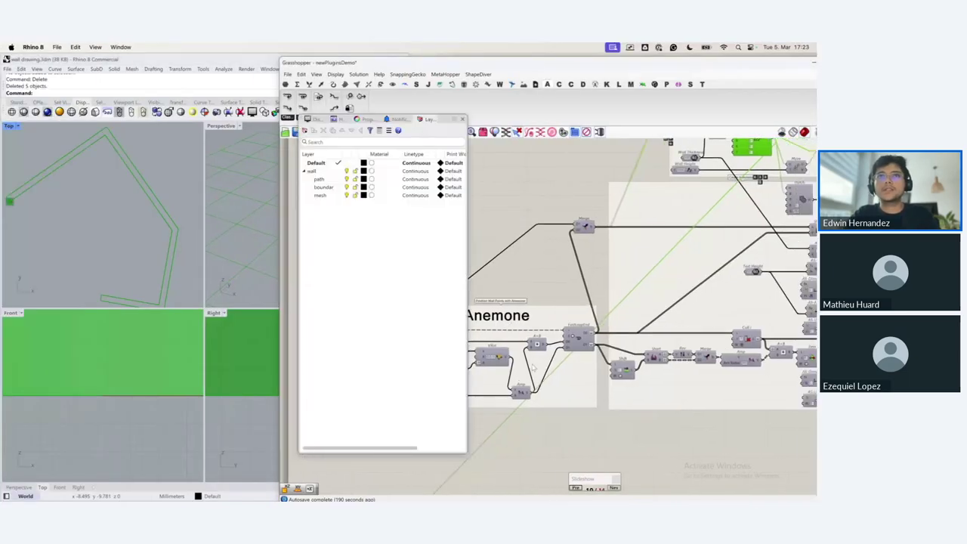
pyautogui.click(612, 488)
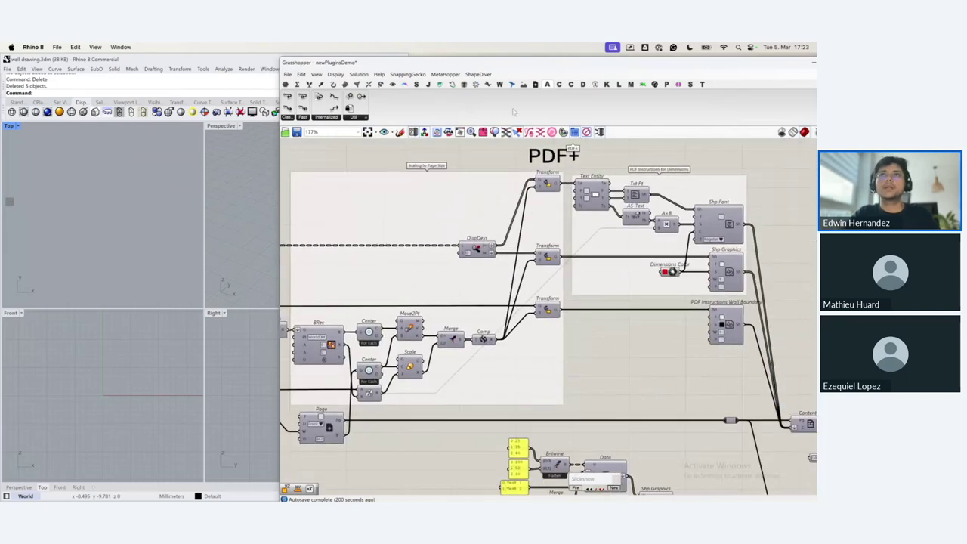
pyautogui.moveTo(519, 66); pyautogui.dragTo(384, 64)
pyautogui.doubleClick(383, 61)
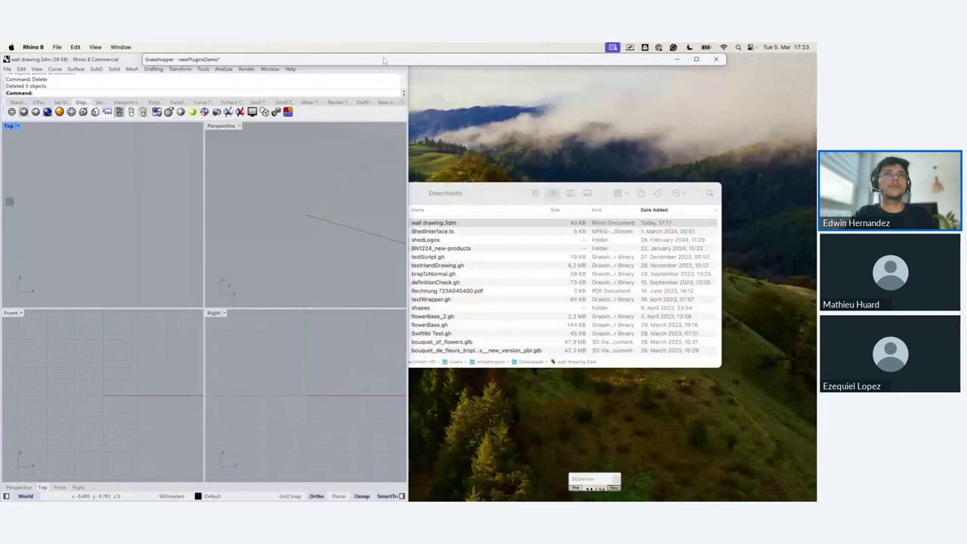
pyautogui.doubleClick(410, 63)
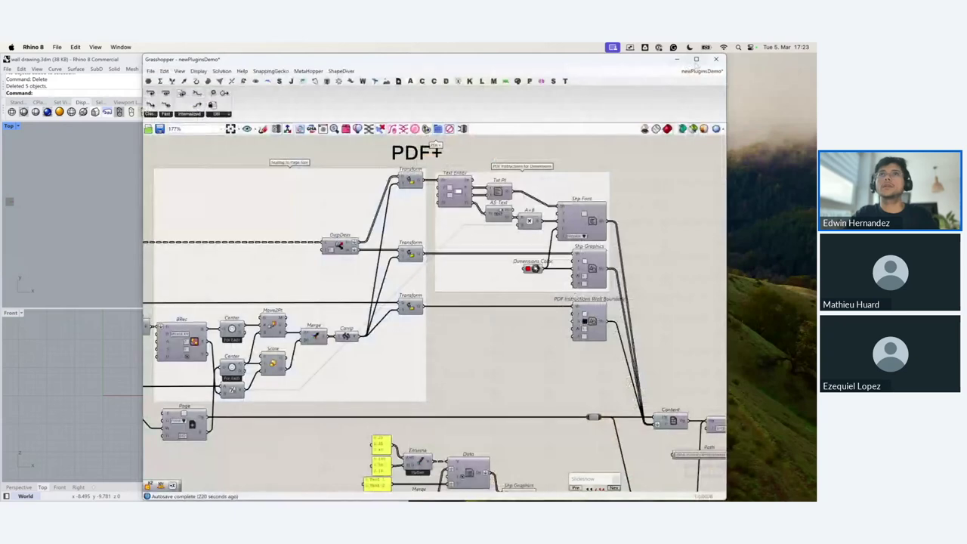
pyautogui.click(695, 59)
pyautogui.moveTo(489, 273); pyautogui.dragTo(627, 310, button='right')
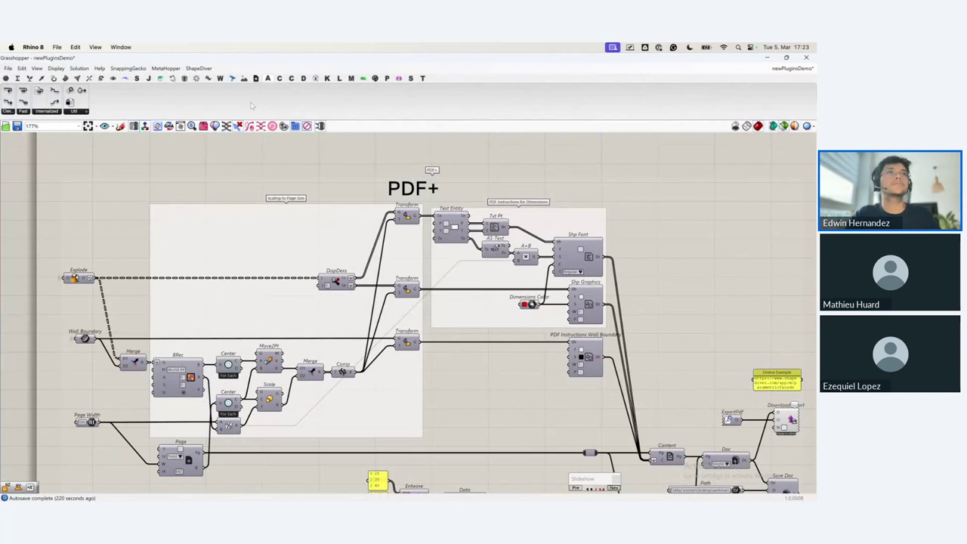
# Step: Show the Squid plugin's components and look over the PDF+ definition from page scaling to document export
pyautogui.click(137, 79)
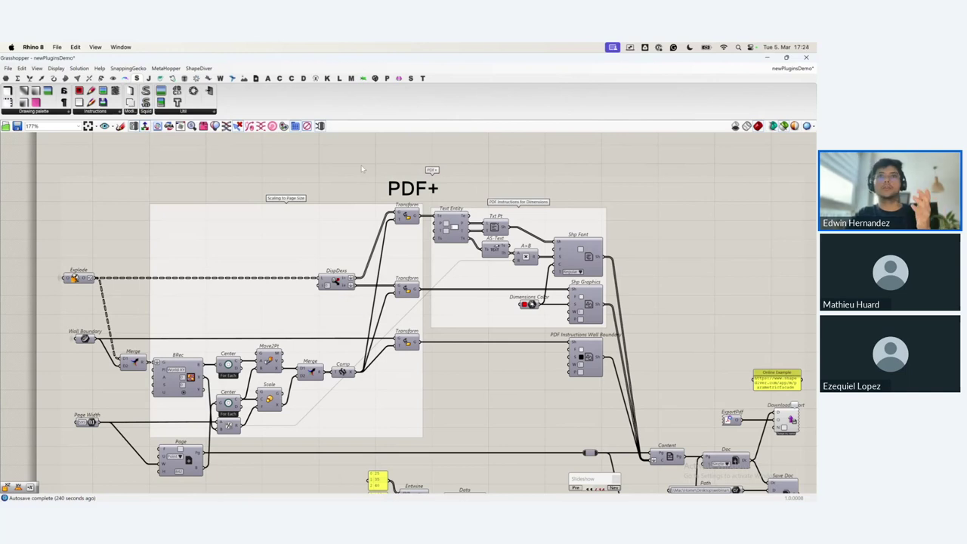
pyautogui.moveTo(361, 166); pyautogui.dragTo(374, 154, button='right')
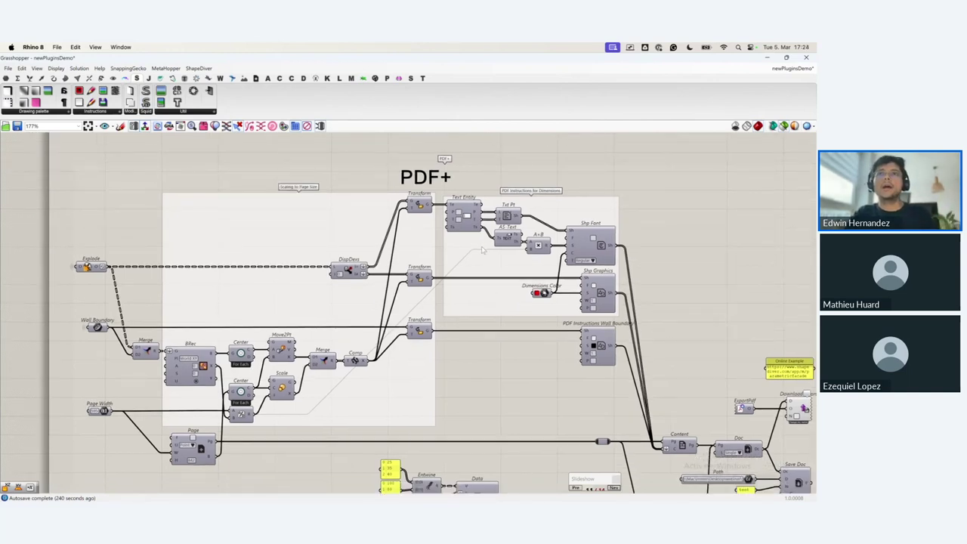
pyautogui.hscroll(5, 483, 276)
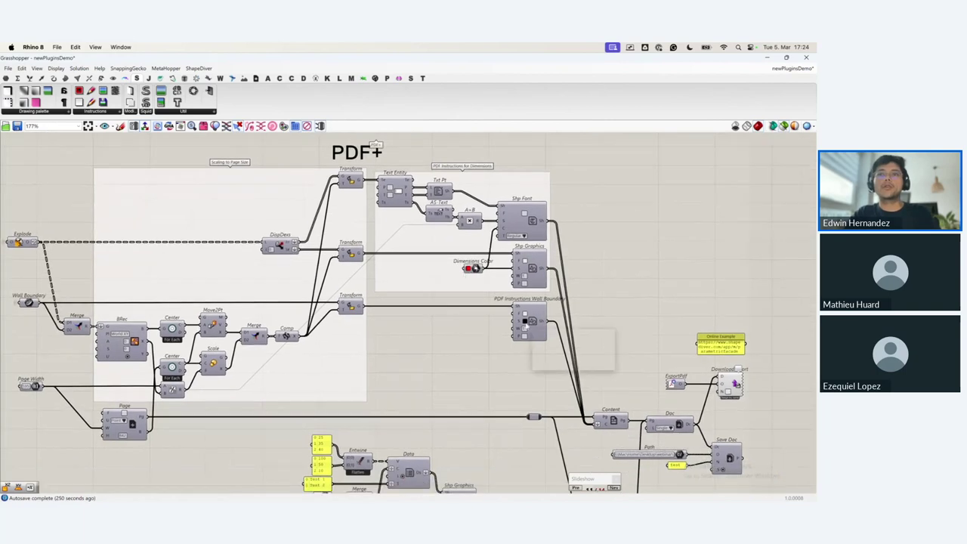
pyautogui.moveTo(525, 321)
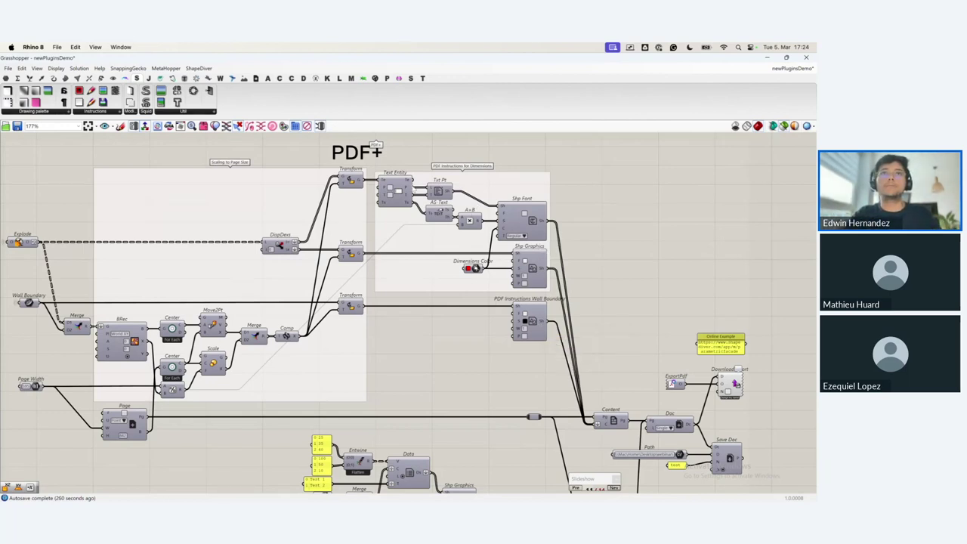
# Step: Place the Grasshopper window beside the Rhino viewports, keeping the PDF+ page scaling group in view
pyautogui.click(349, 181)
pyautogui.moveTo(366, 59); pyautogui.dragTo(817, 160)
pyautogui.scroll(-1, 626, 278)
pyautogui.moveTo(595, 278); pyautogui.dragTo(502, 302, button='right')
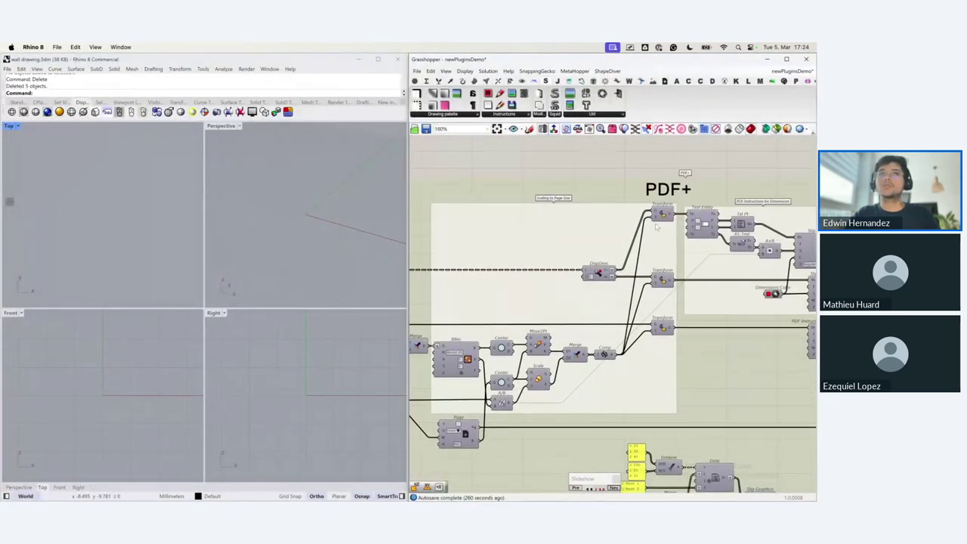
# Step: Maximize Rhino's Top viewport and preview the dimension texts, dimension lines and wall boundary from the three Transform components
pyautogui.click(661, 215)
pyautogui.doubleClick(10, 126)
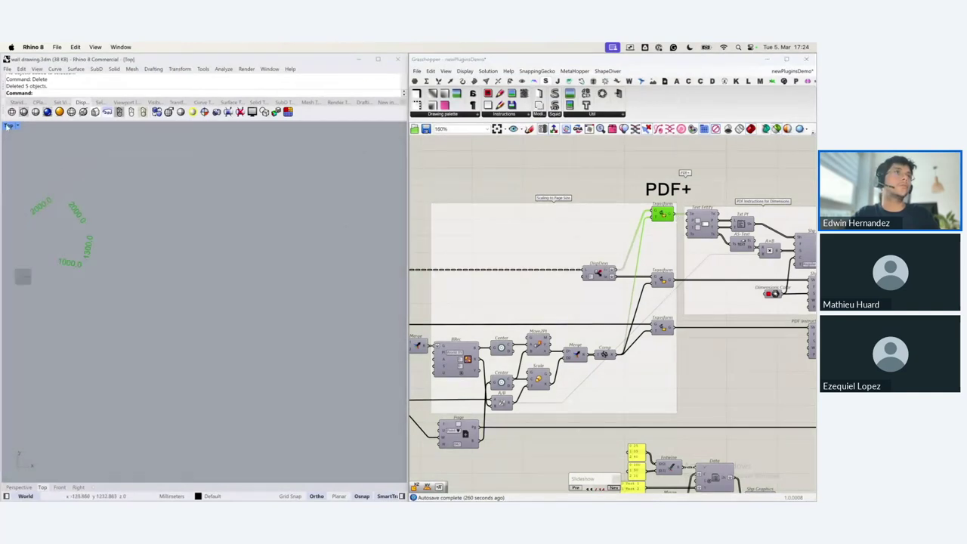
pyautogui.moveTo(37, 216); pyautogui.dragTo(96, 231, button='right')
pyautogui.scroll(12, 90, 220)
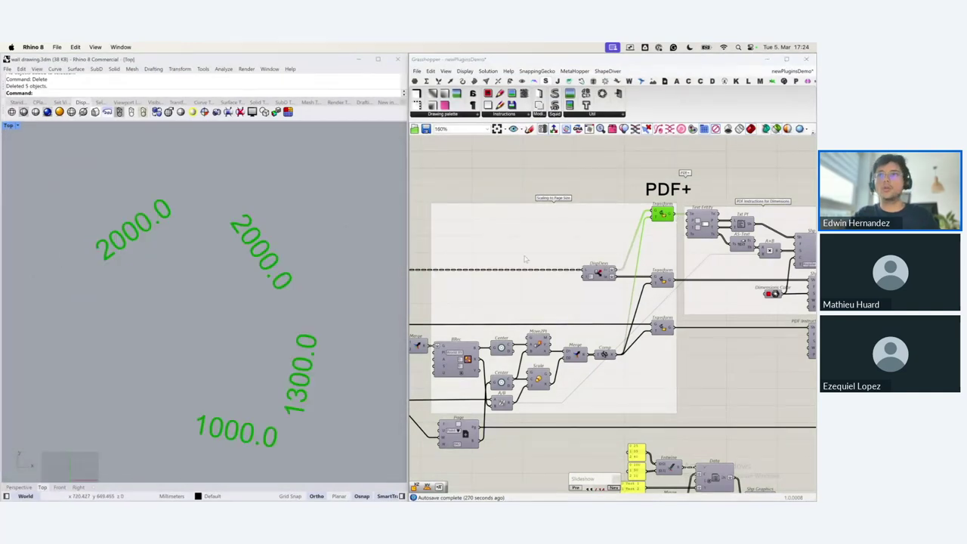
pyautogui.click(663, 280)
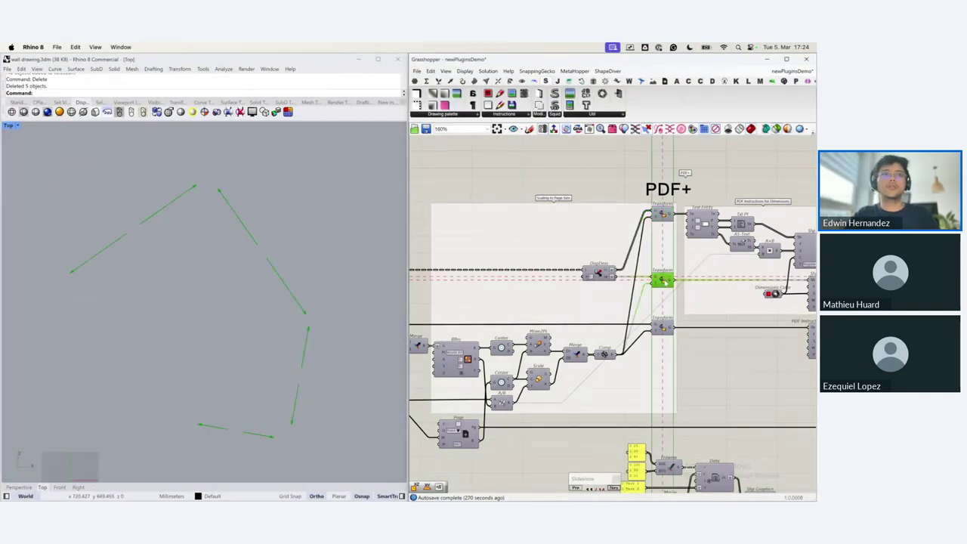
pyautogui.click(661, 326)
# Step: Inspect Text Entity, Shp Font and Shp Graphics in the PDF dimension instructions, plus the Transform feeding the dimension lines
pyautogui.hscroll(5, 659, 310)
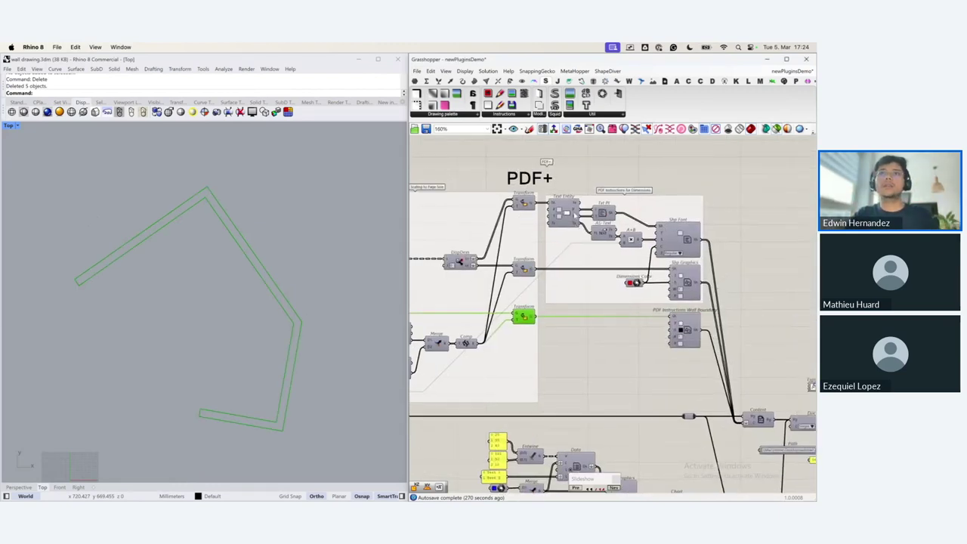
pyautogui.click(572, 215)
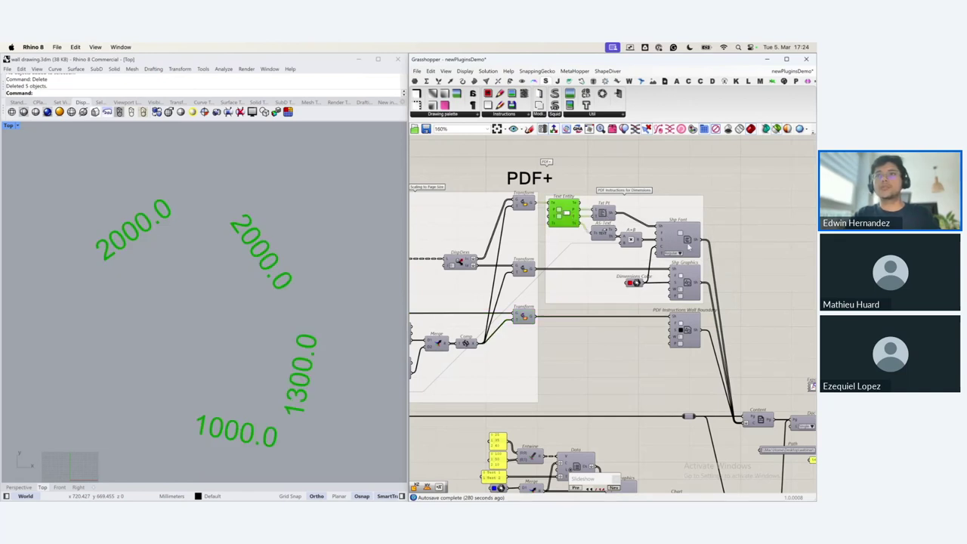
pyautogui.click(688, 246)
pyautogui.moveTo(690, 305); pyautogui.dragTo(595, 240, button='right')
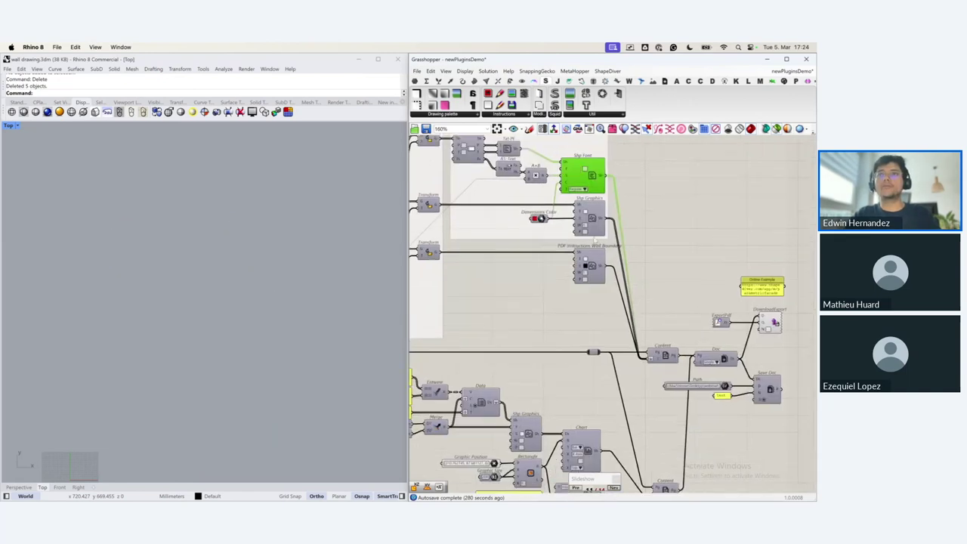
pyautogui.click(592, 220)
pyautogui.click(428, 205)
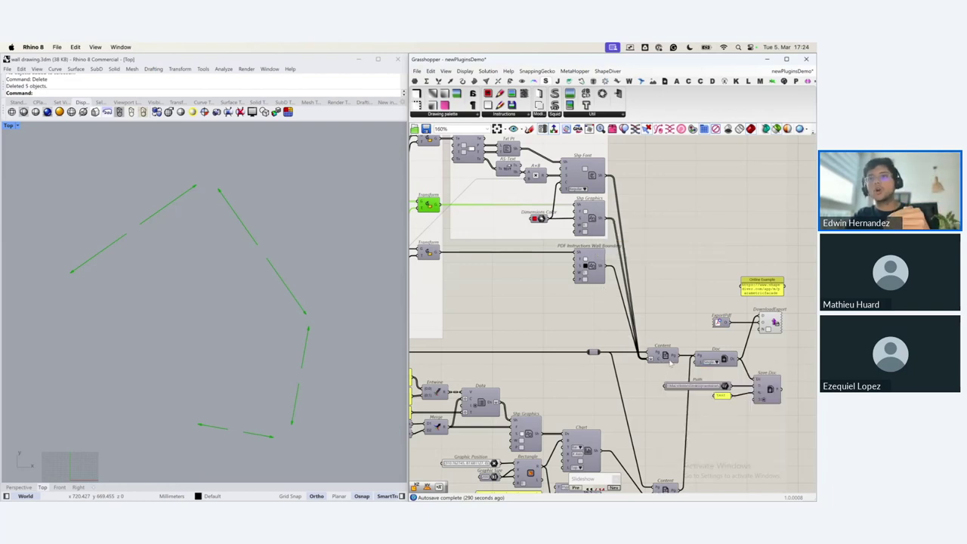
# Step: Examine how the Content components add shapes to PDF pages and pass them to the Doc component
pyautogui.scroll(1, 662, 360)
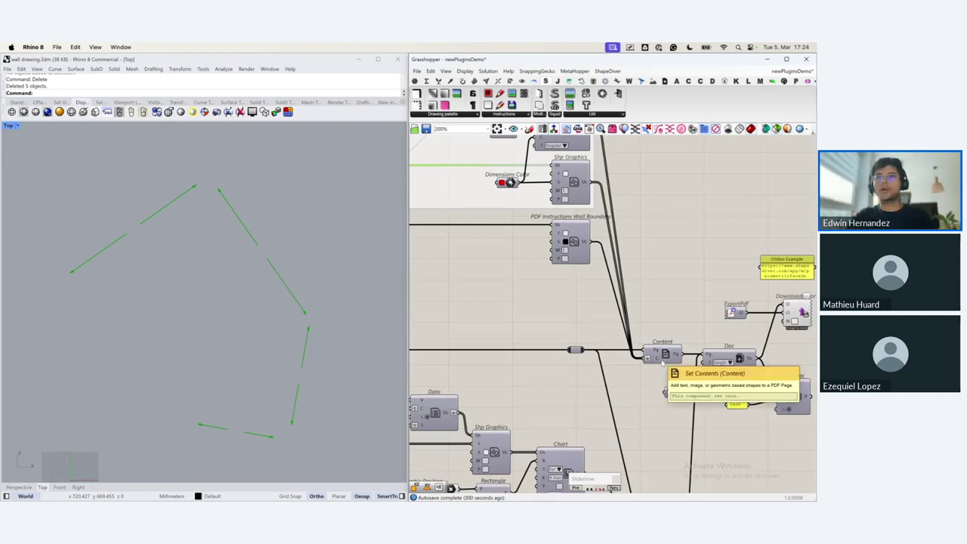
pyautogui.moveTo(661, 364); pyautogui.dragTo(658, 305, button='right')
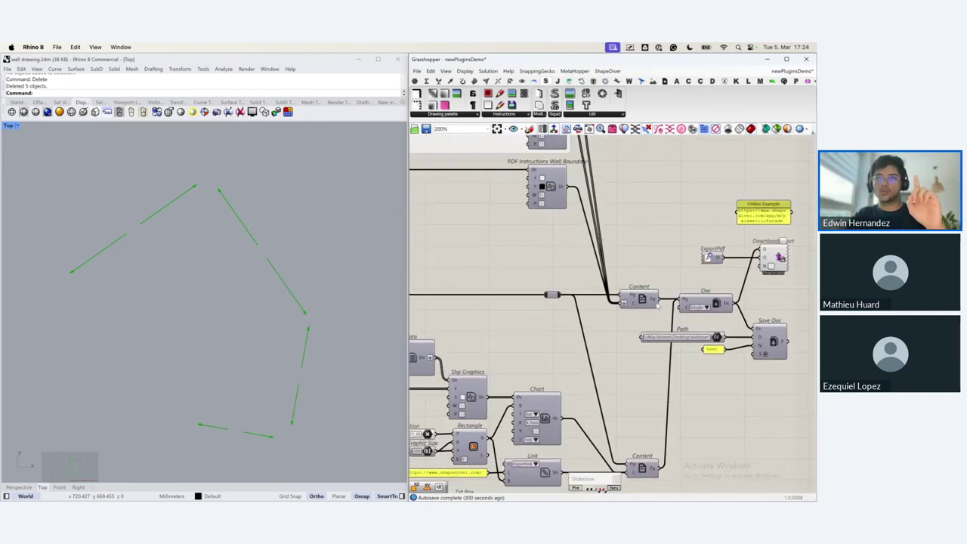
pyautogui.moveTo(637, 402); pyautogui.dragTo(632, 351, button='right')
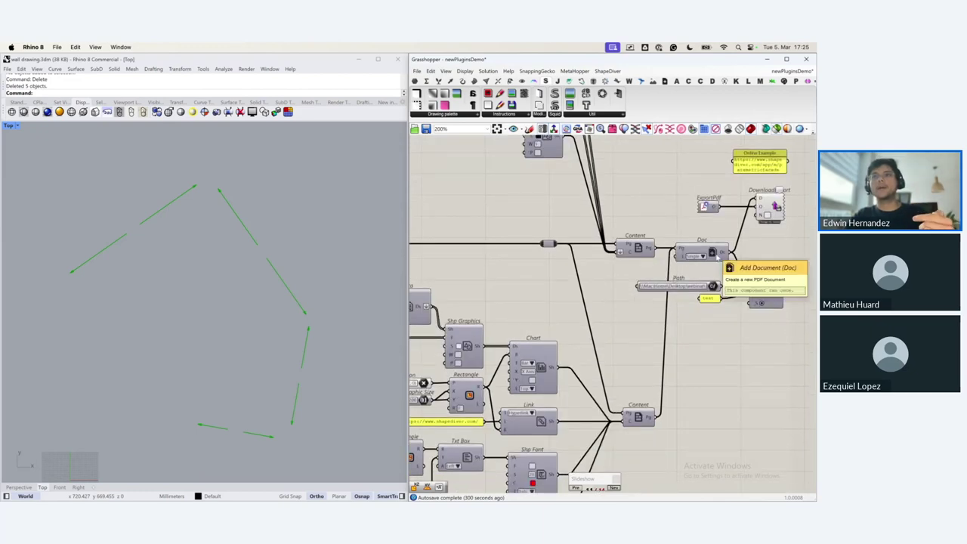
# Step: Switch to Finder and open the webinar folder on the Desktop
pyautogui.hotkey('ctrl', 'Up')
pyautogui.click(343, 260)
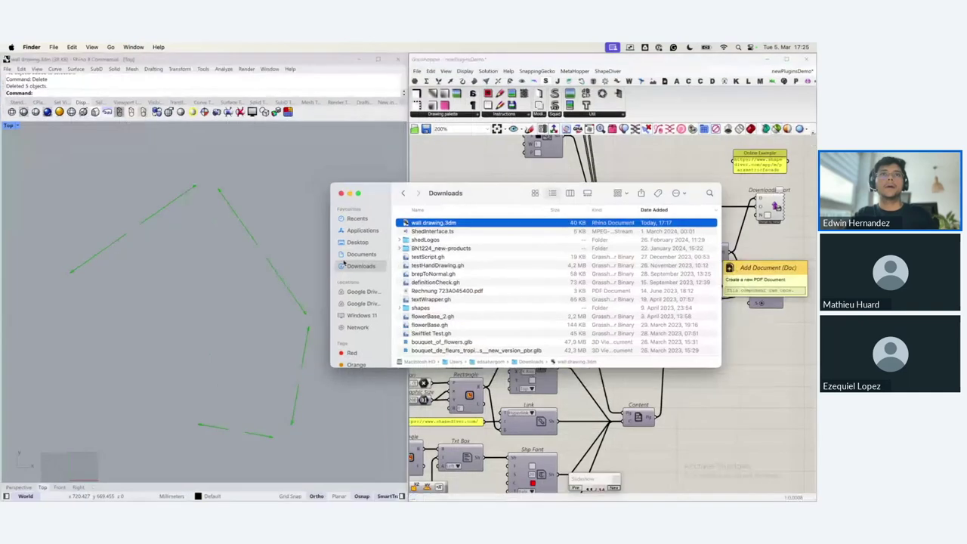
pyautogui.click(353, 242)
pyautogui.doubleClick(421, 223)
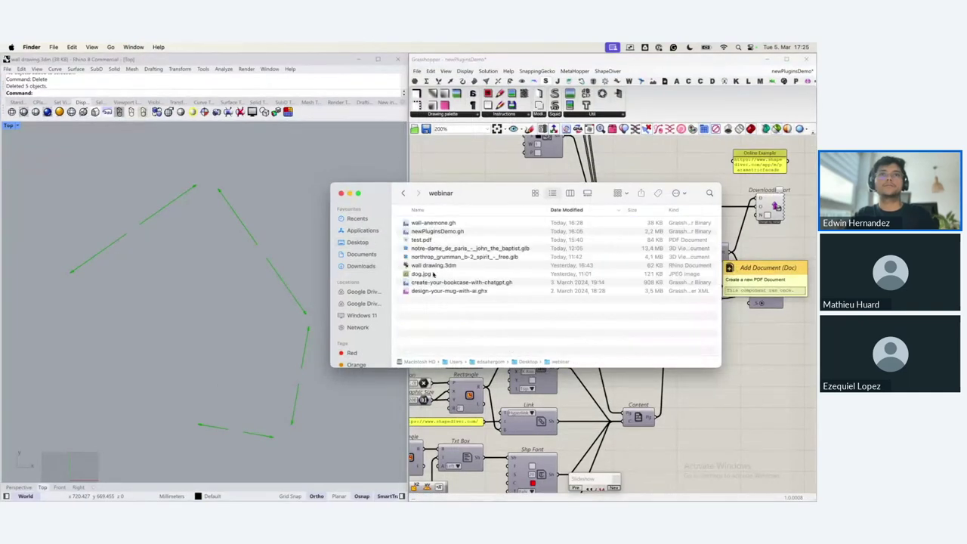
# Step: Preview test.pdf, look over the dimensioned wall drawing, and check on the second page that the sample text is selectable
pyautogui.click(420, 240)
pyautogui.press('space')
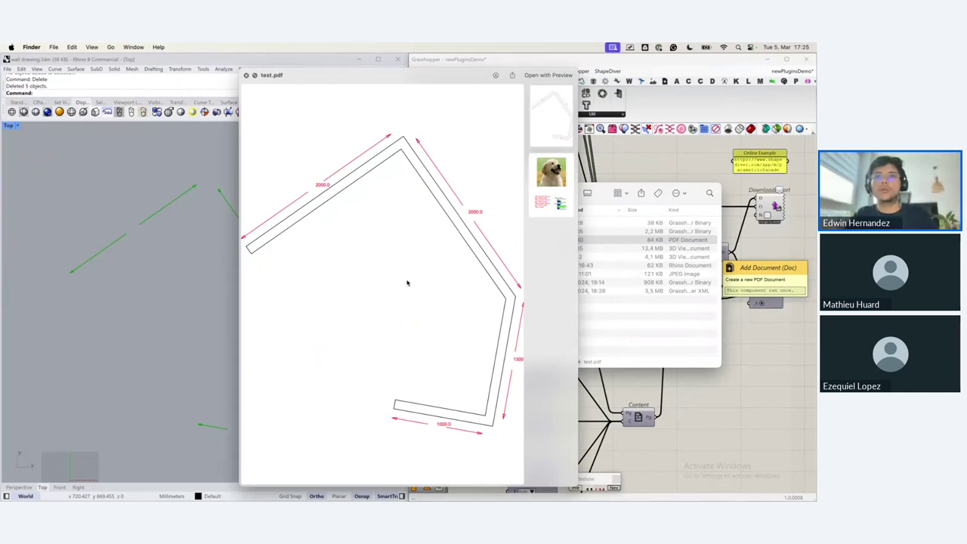
pyautogui.click(553, 205)
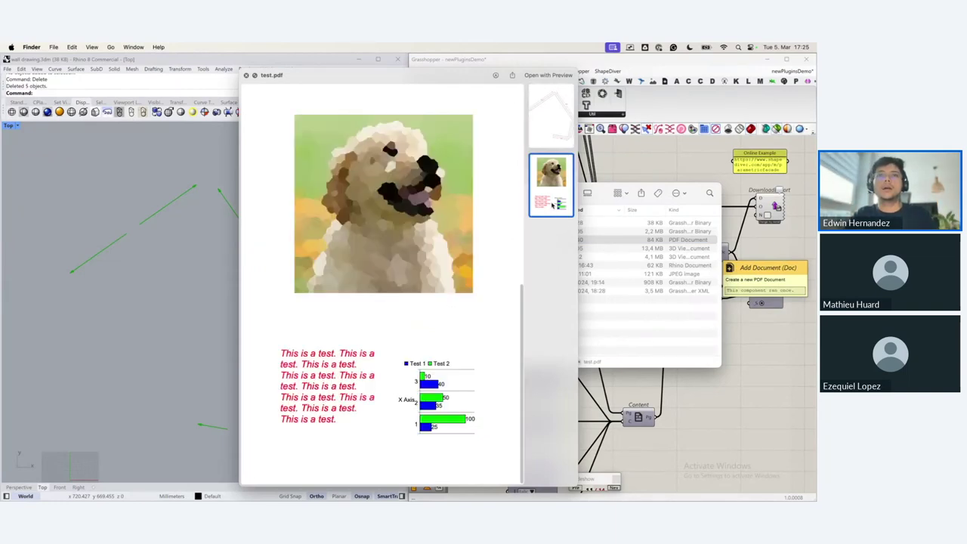
pyautogui.moveTo(279, 354); pyautogui.dragTo(364, 418)
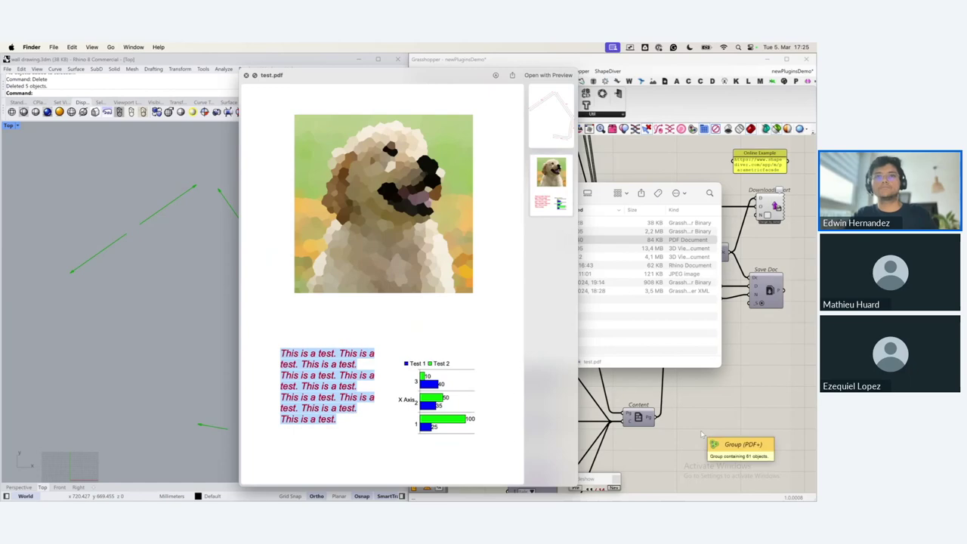
pyautogui.press('space')
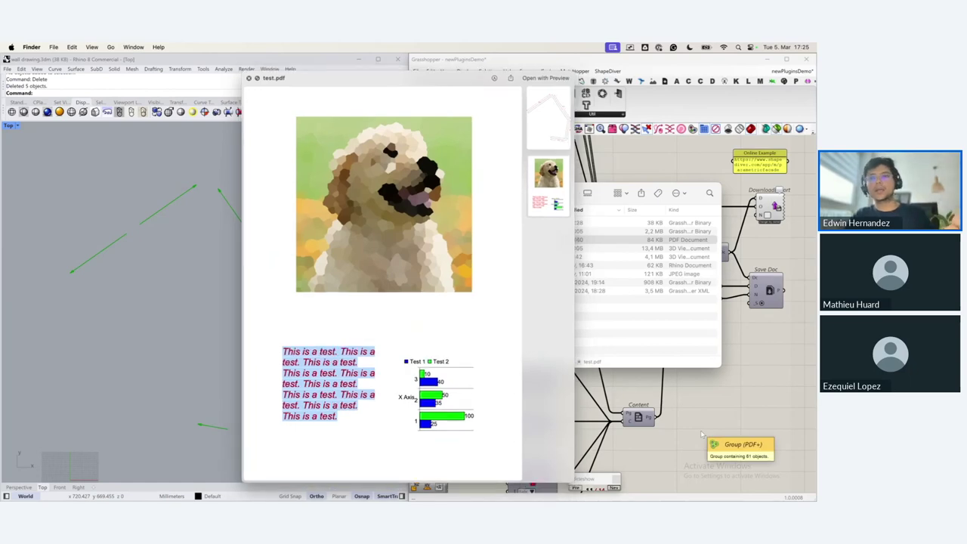
# Step: Return to Grasshopper and examine the Chart, Link, Txt Box, Shp Font and Img Pt components feeding the second Content component
pyautogui.click(696, 416)
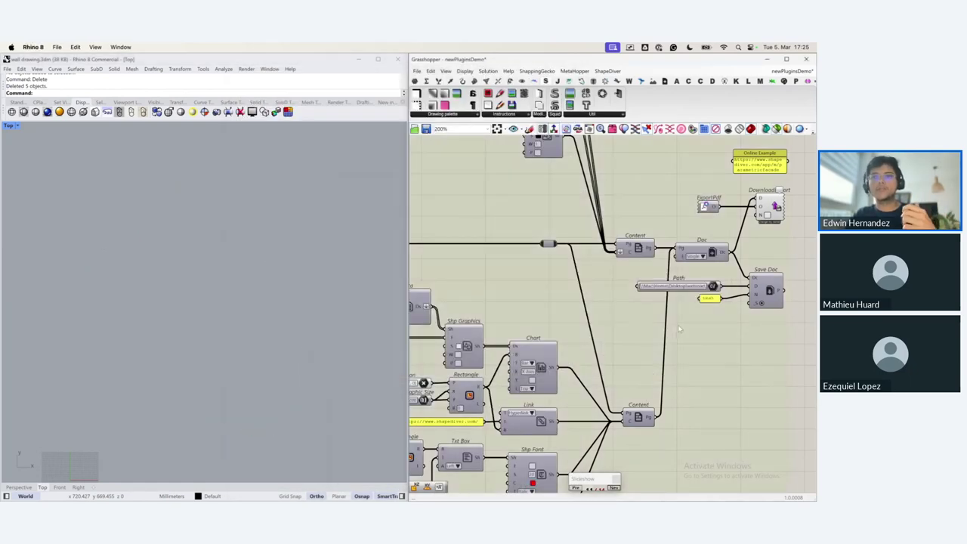
pyautogui.moveTo(634, 417); pyautogui.dragTo(668, 341, button='right')
pyautogui.scroll(-5, 624, 411)
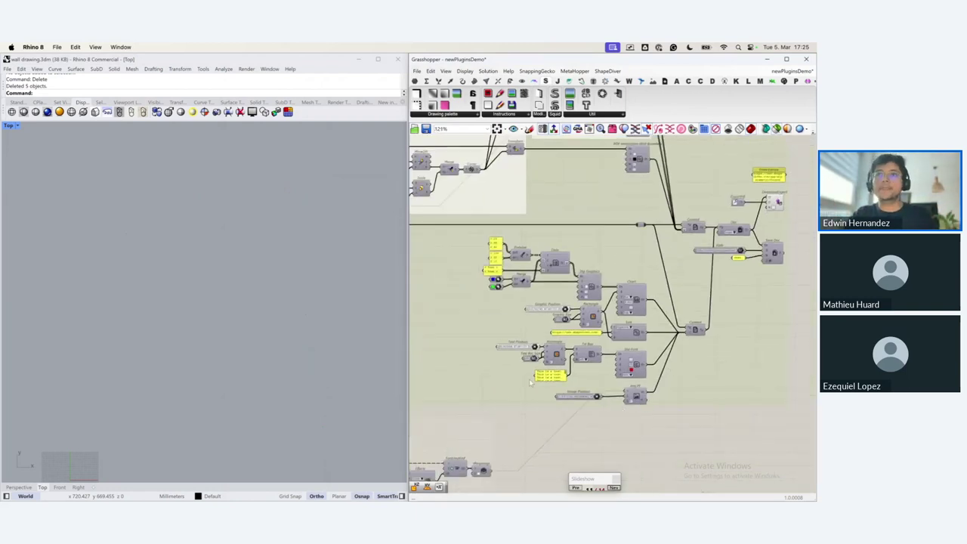
pyautogui.scroll(3, 567, 339)
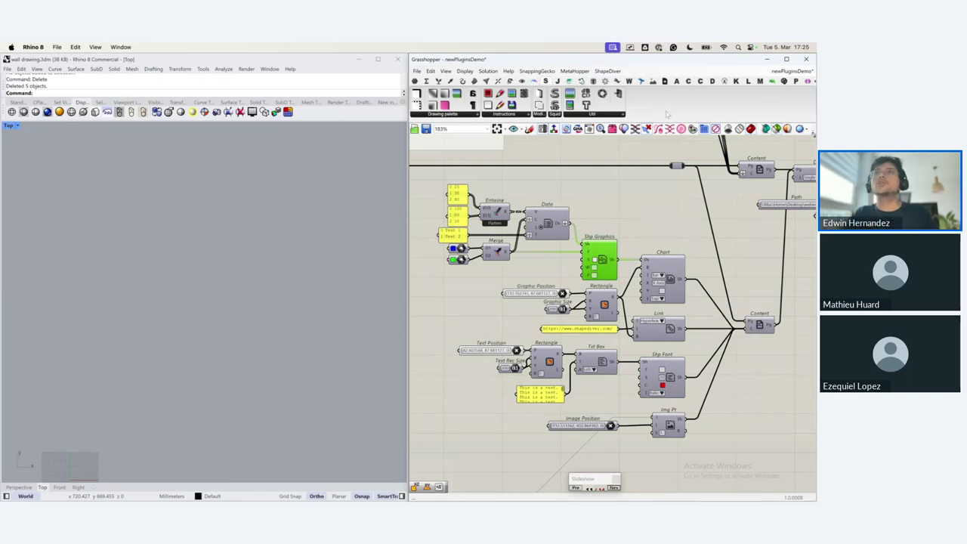
# Step: Review the full list of PDF components and the chart types offered by the Chart component
pyautogui.click(665, 82)
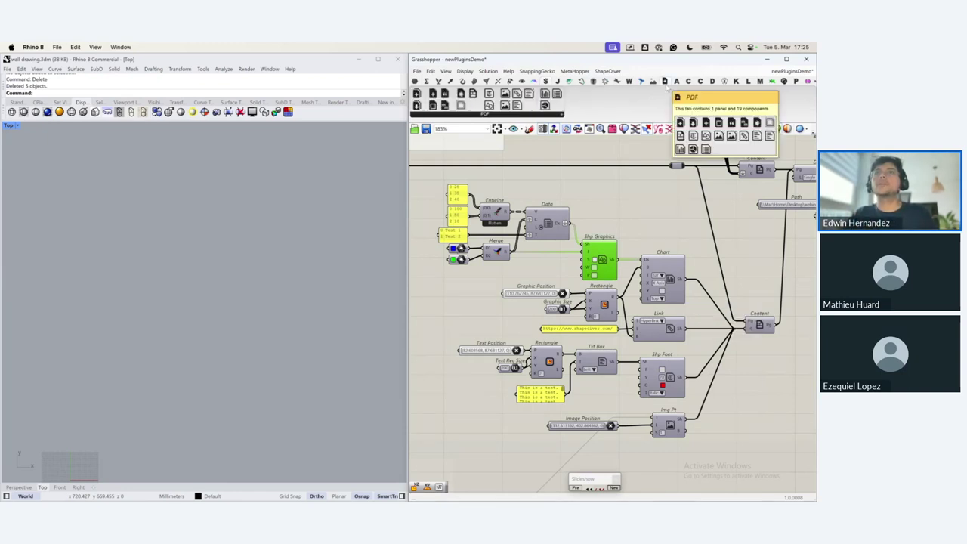
pyautogui.click(520, 117)
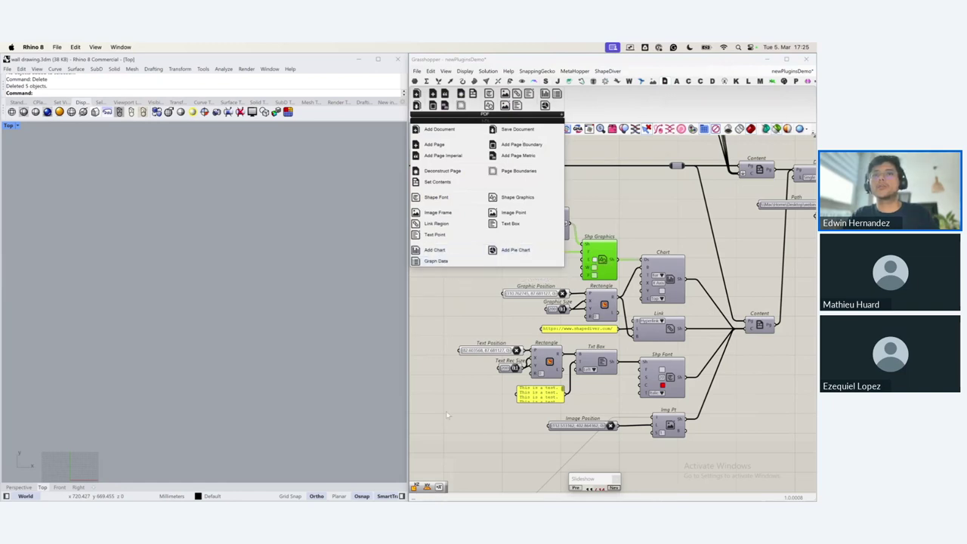
pyautogui.click(661, 277)
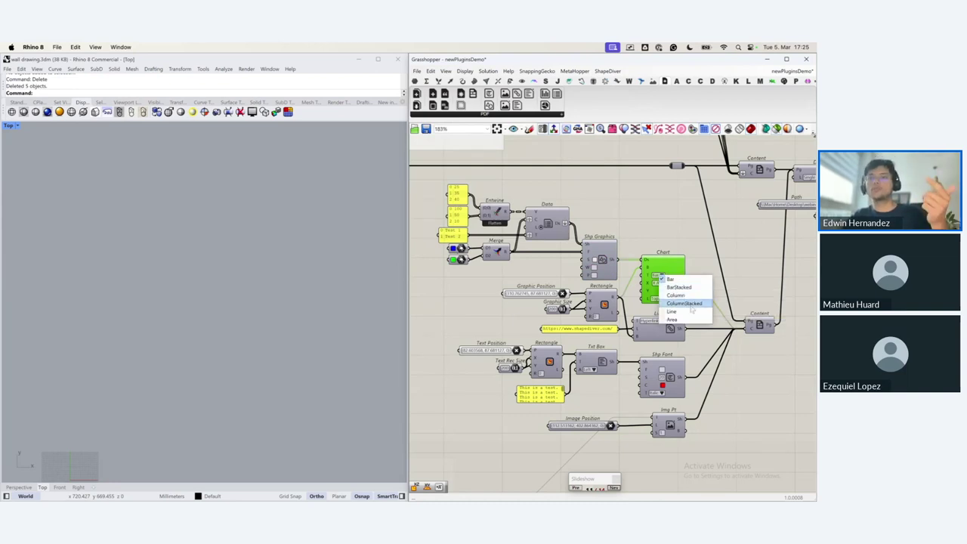
pyautogui.click(696, 458)
pyautogui.moveTo(671, 394); pyautogui.dragTo(642, 414, button='right')
pyautogui.scroll(1, 656, 367)
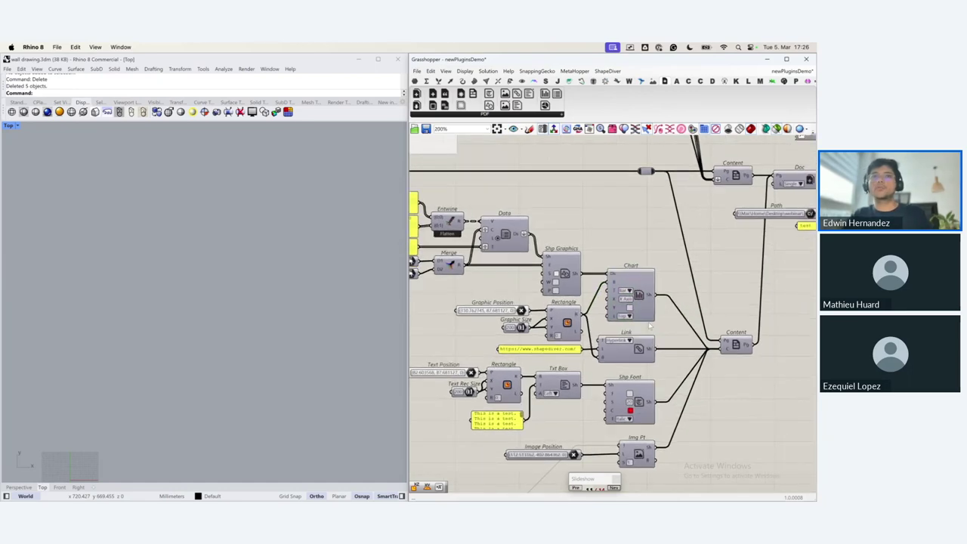
# Step: Switch to Finder, preview the second page of test.pdf and check the hyperlink placed over the chart
pyautogui.hotkey('ctrl', 'Up')
pyautogui.click(431, 199)
pyautogui.press('space')
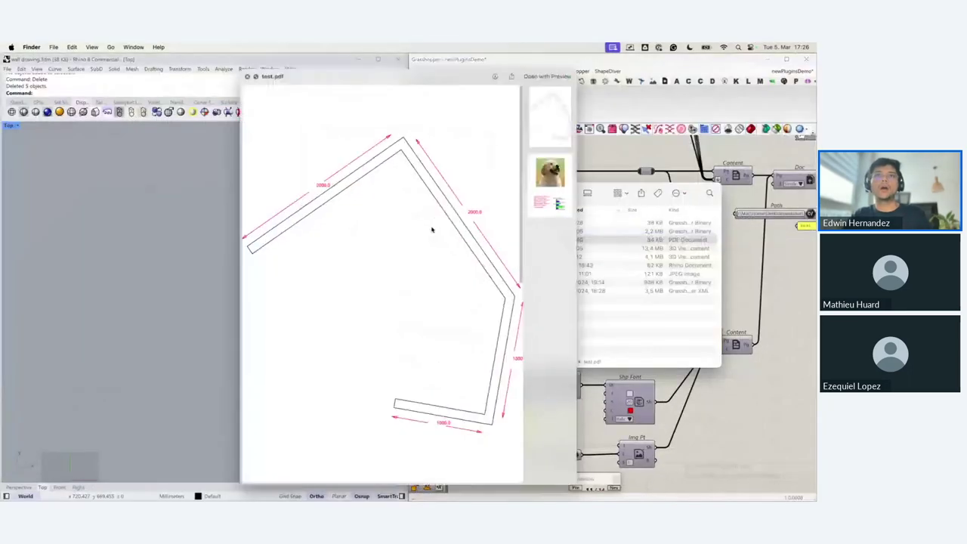
pyautogui.click(560, 219)
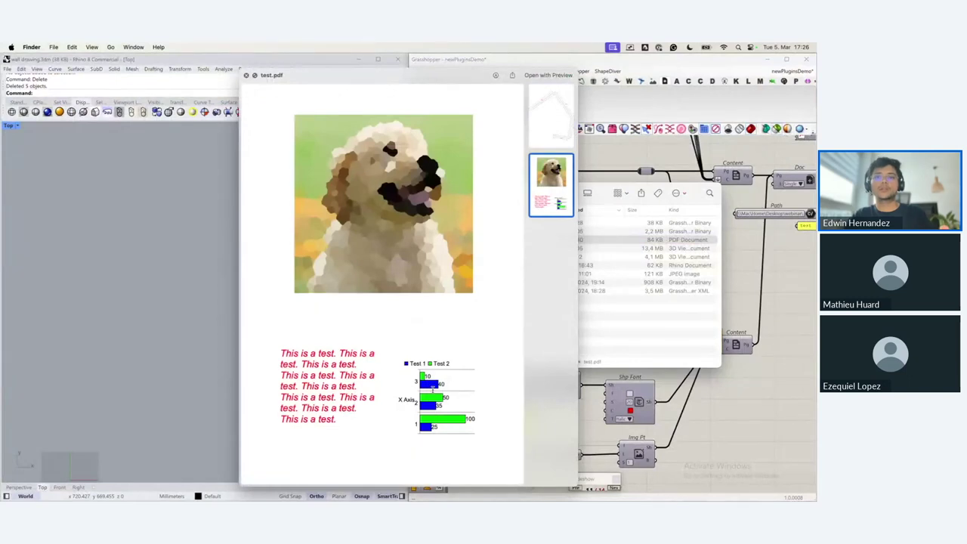
pyautogui.click(424, 365)
pyautogui.click(423, 365)
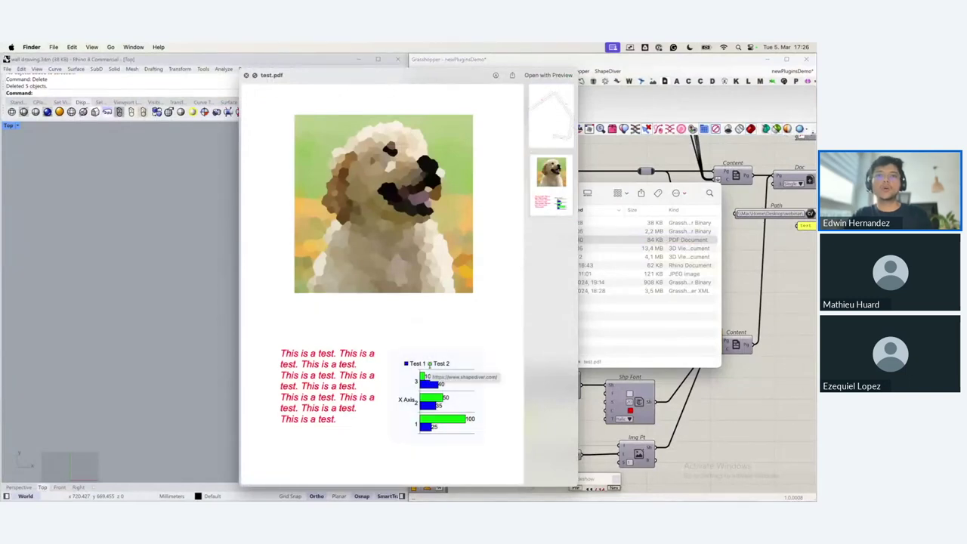
# Step: Inspect the chart's data, label and colour inputs in Grasshopper, and close the test.pdf preview in Finder
pyautogui.click(810, 398)
pyautogui.moveTo(440, 287); pyautogui.dragTo(642, 272, button='right')
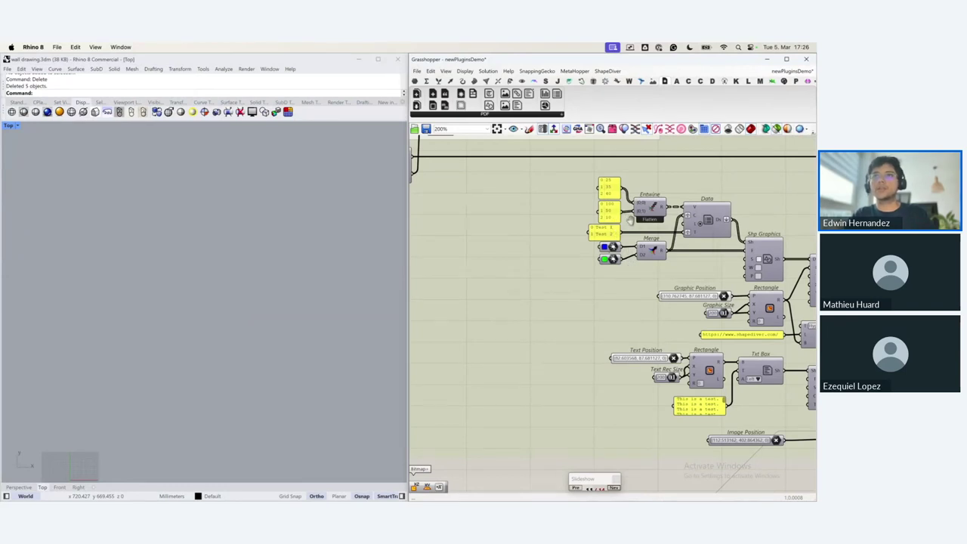
pyautogui.hscroll(3, 594, 265)
pyautogui.hotkey('ctrl', 'Up')
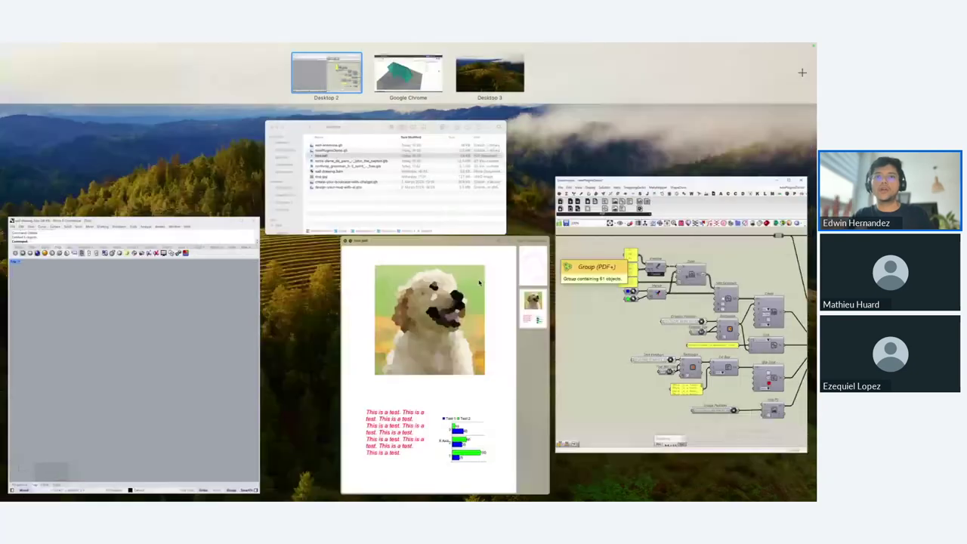
pyautogui.click(458, 319)
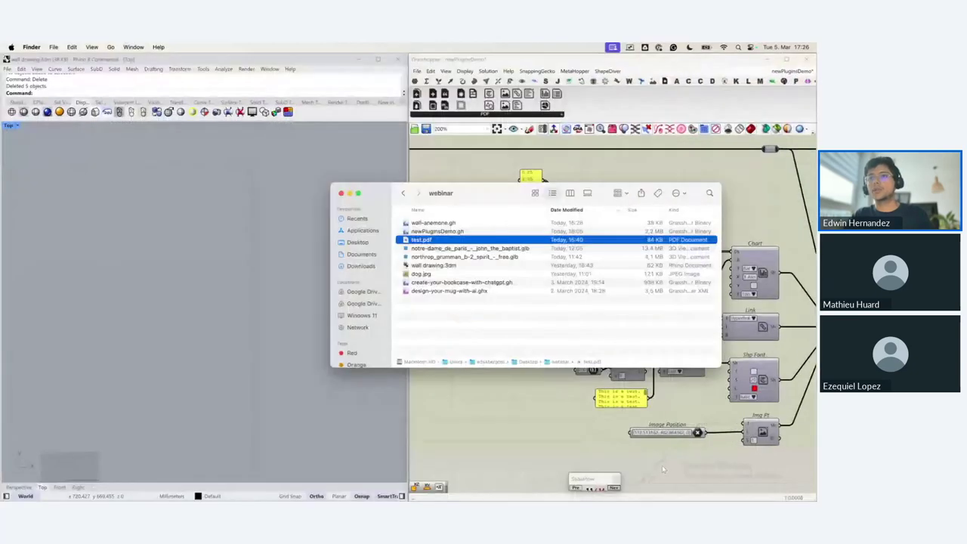
# Step: Return to Grasshopper and inspect the DownloadExport component connected to the Doc output
pyautogui.click(662, 469)
pyautogui.moveTo(683, 400); pyautogui.dragTo(638, 378, button='right')
pyautogui.scroll(-3, 609, 338)
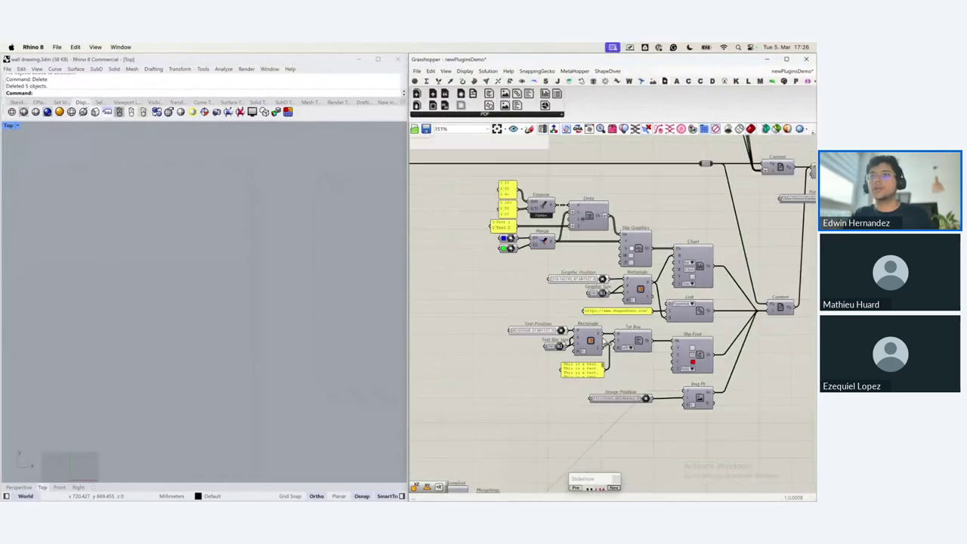
pyautogui.scroll(-2, 604, 340)
pyautogui.moveTo(799, 278); pyautogui.dragTo(727, 285, button='right')
pyautogui.scroll(-1, 728, 286)
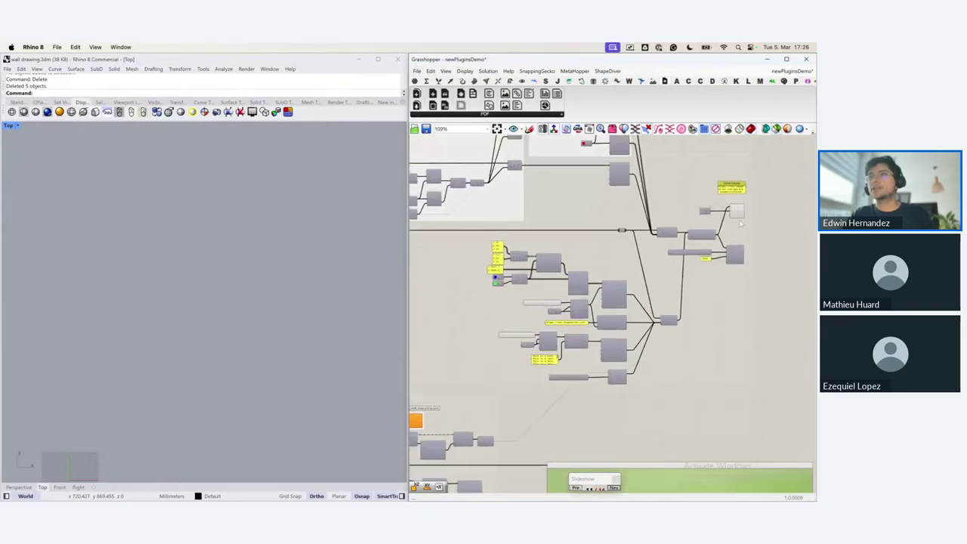
pyautogui.scroll(5, 741, 224)
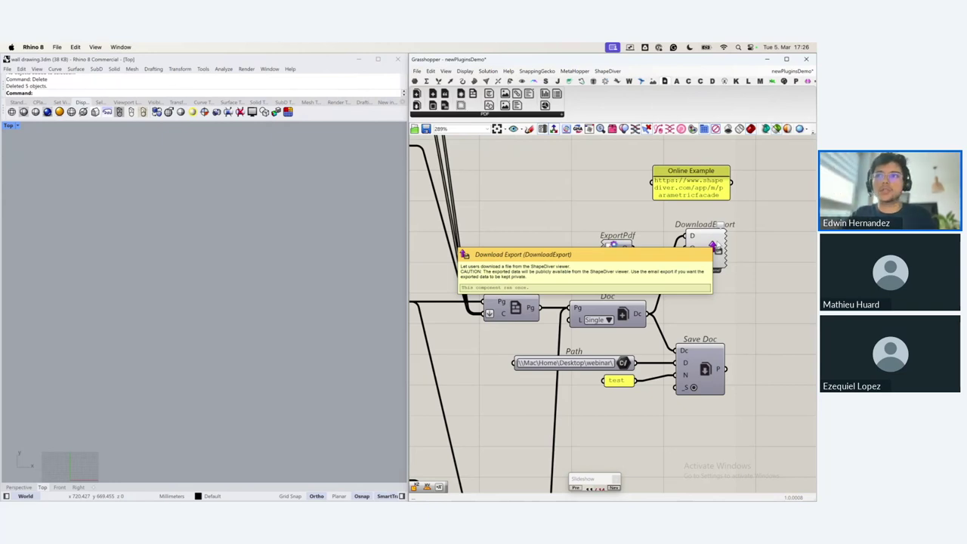
# Step: Advance the slideshow to the Bitmap+ section and show the Squid plugin's component set
pyautogui.click(613, 487)
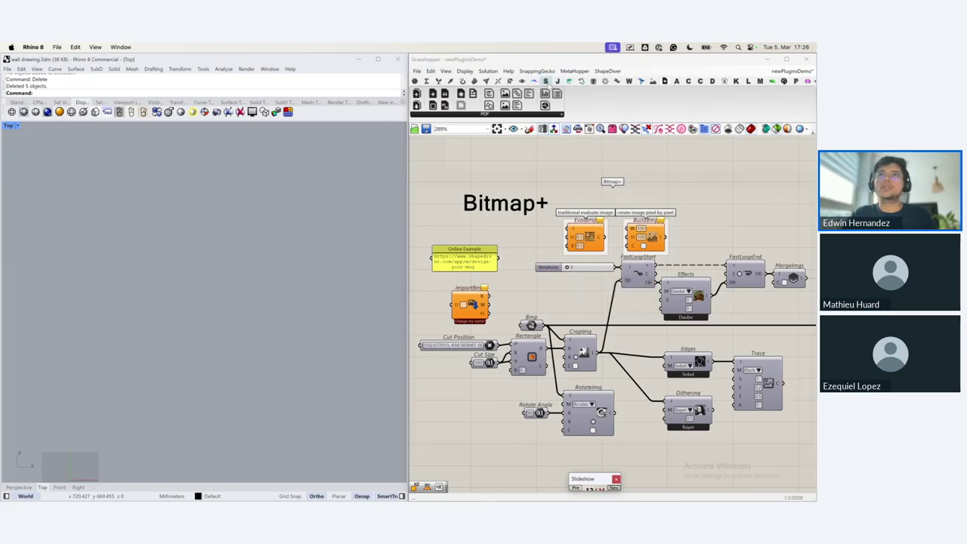
pyautogui.click(546, 81)
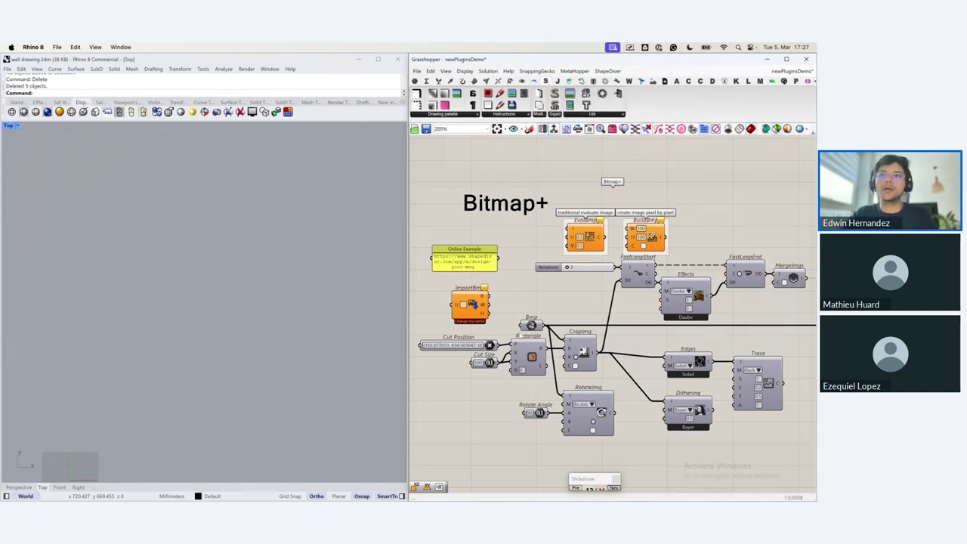
# Step: Feed the CropImg result into the PrevImg component placed beside Trace, and show the crop Rectangle in Rhino's Top viewport
pyautogui.scroll(-5, 514, 323)
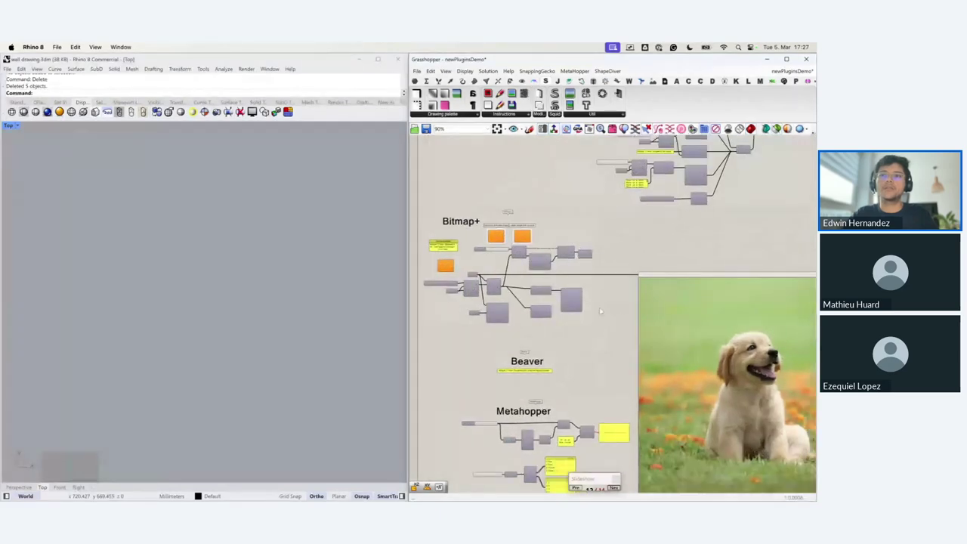
pyautogui.scroll(5, 488, 293)
pyautogui.scroll(-5, 490, 296)
pyautogui.moveTo(509, 299); pyautogui.dragTo(477, 299, button='right')
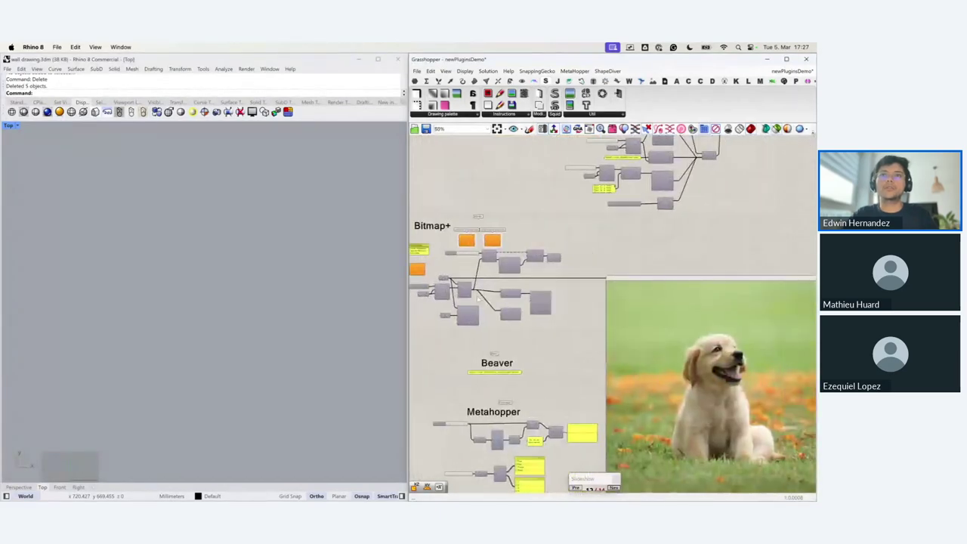
pyautogui.scroll(3, 465, 295)
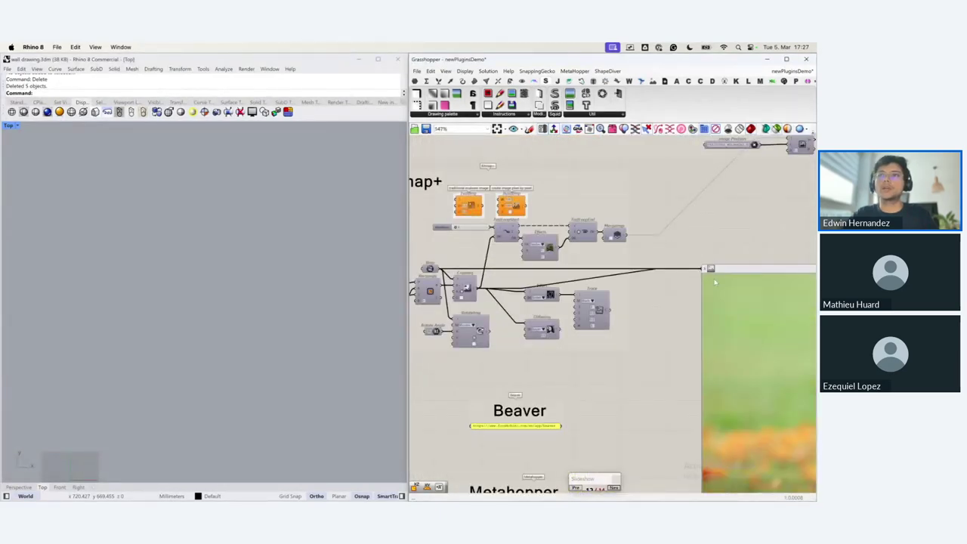
pyautogui.moveTo(706, 272); pyautogui.dragTo(431, 259)
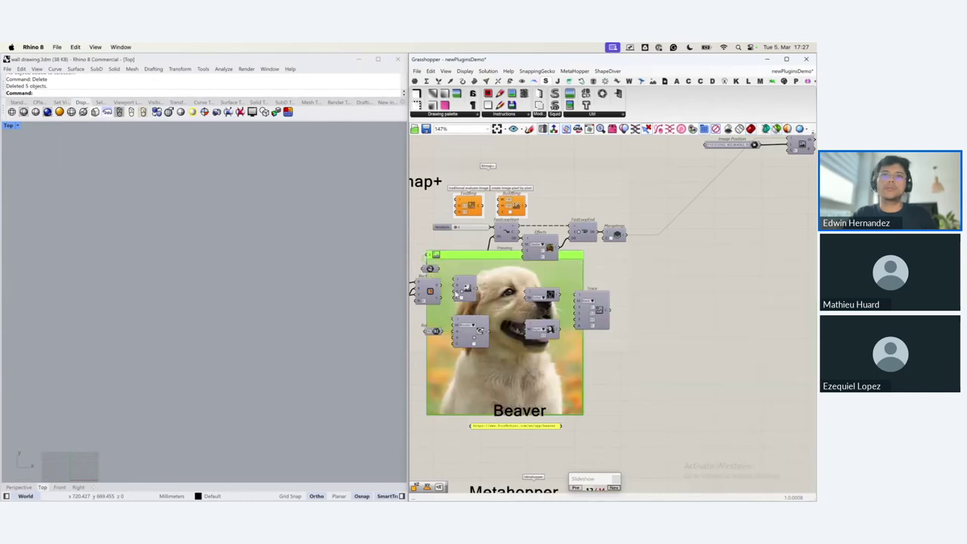
pyautogui.moveTo(529, 310); pyautogui.dragTo(734, 311)
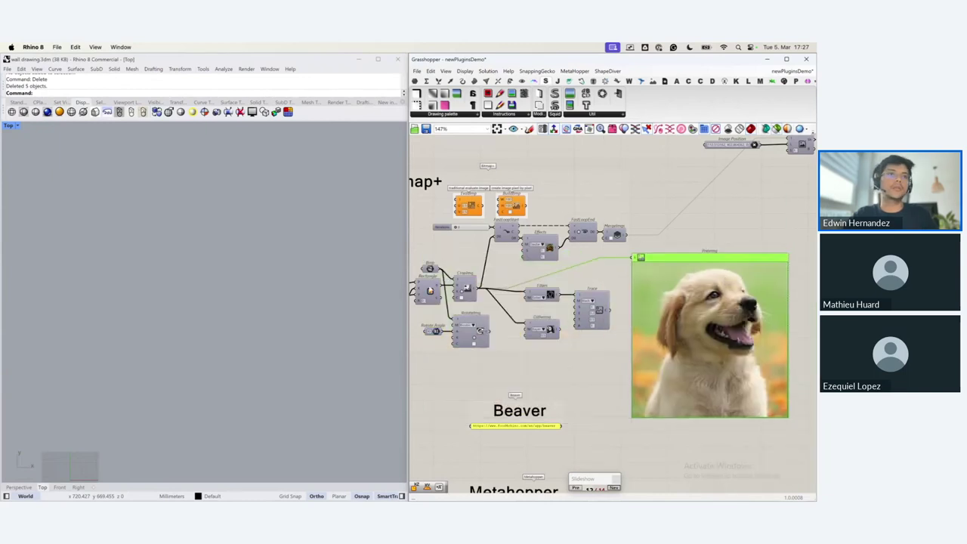
pyautogui.click(427, 291)
pyautogui.scroll(-3, 162, 398)
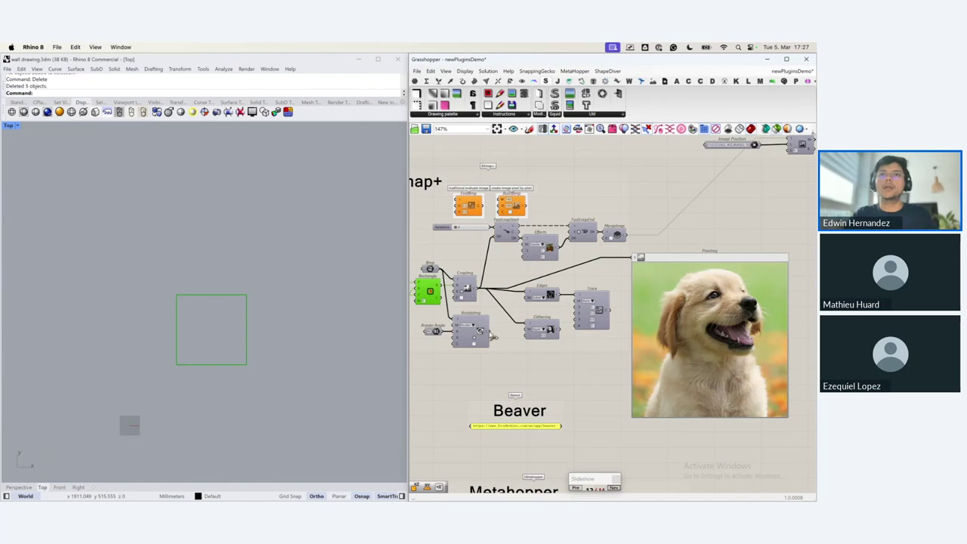
# Step: Connect the RotateImg output to PrevImg, and replace it with the Sobel Edges output
pyautogui.moveTo(493, 337); pyautogui.dragTo(634, 258)
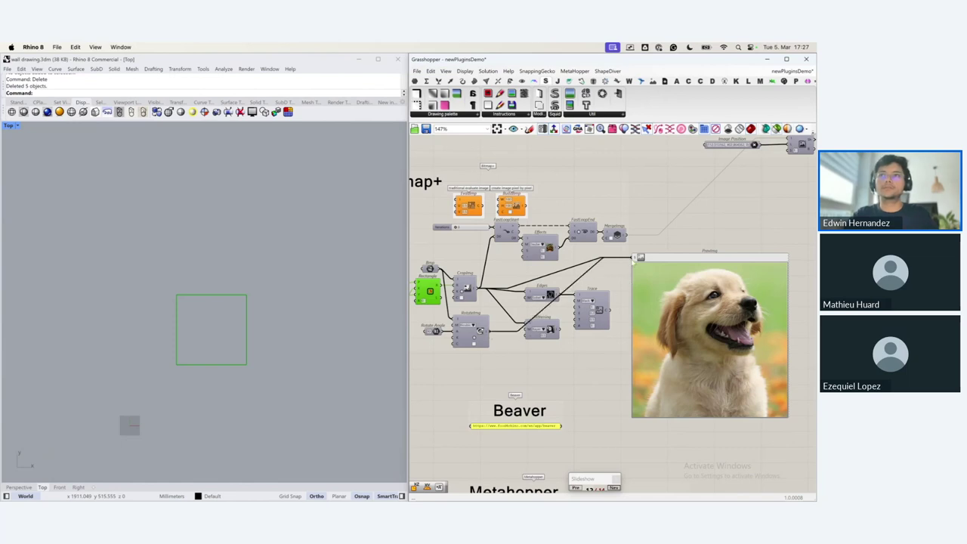
pyautogui.scroll(1, 591, 300)
pyautogui.scroll(2, 589, 303)
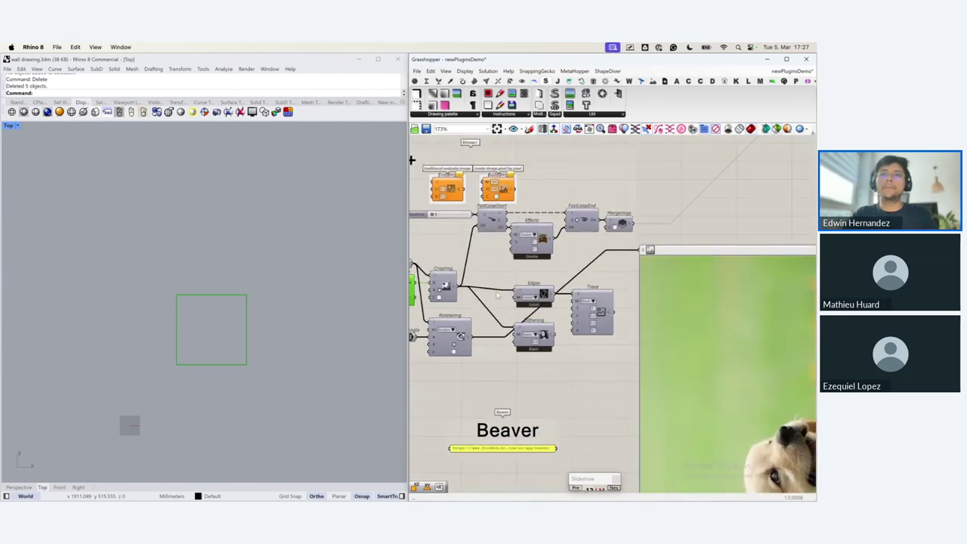
pyautogui.moveTo(580, 291); pyautogui.dragTo(667, 247)
pyautogui.moveTo(593, 324); pyautogui.dragTo(493, 321, button='right')
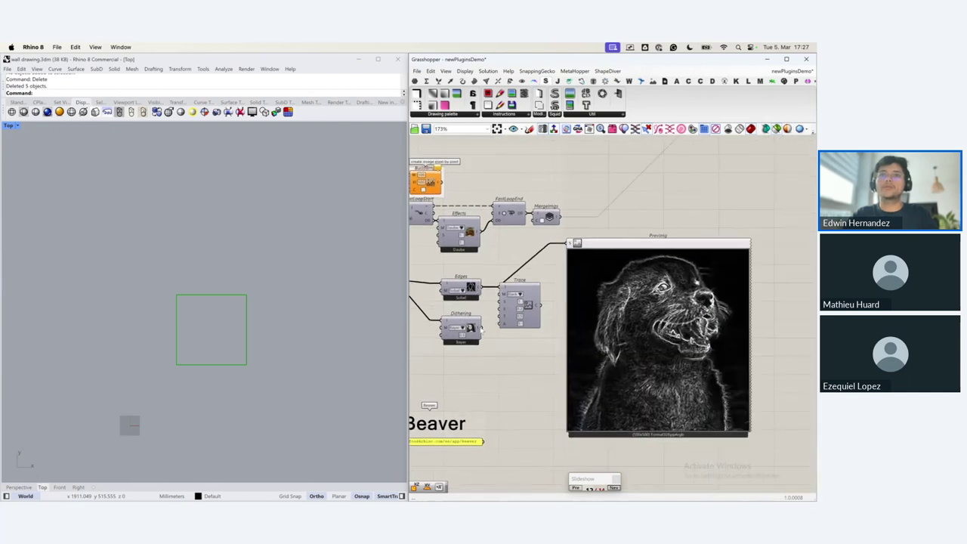
# Step: Preview the Bayer Dithering output in PrevImg, and replace it with the Daube Effects output
pyautogui.moveTo(482, 329); pyautogui.dragTo(568, 243)
pyautogui.moveTo(512, 254); pyautogui.dragTo(595, 293, button='right')
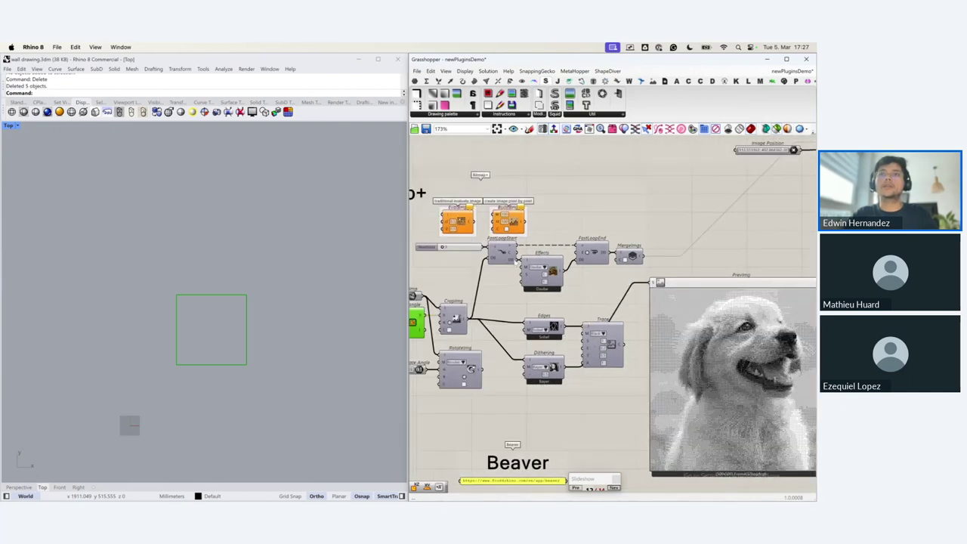
pyautogui.scroll(2, 511, 254)
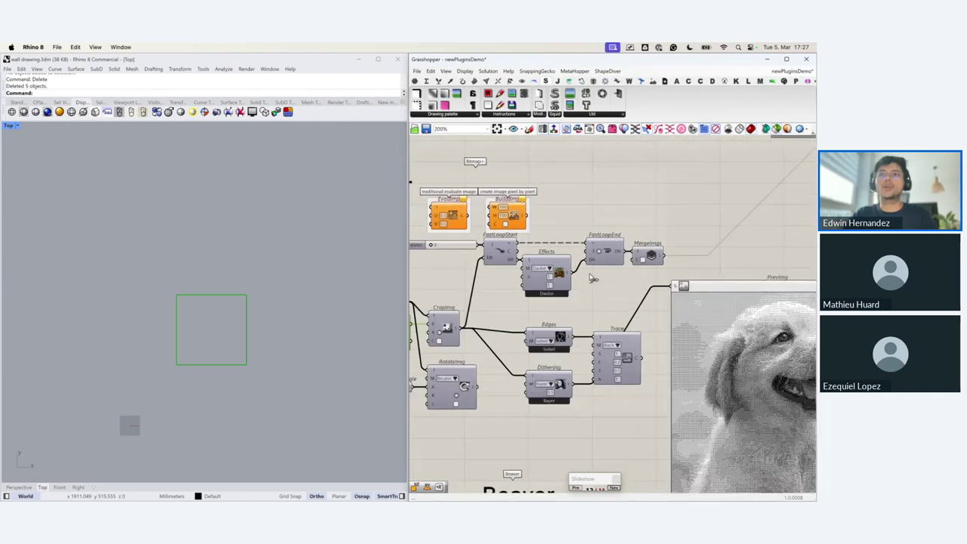
pyautogui.moveTo(576, 273); pyautogui.dragTo(675, 287)
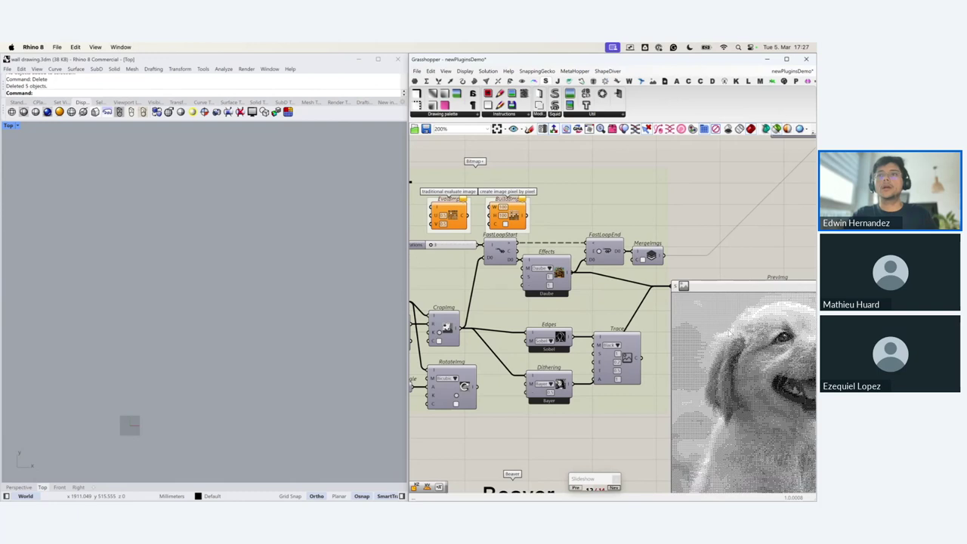
pyautogui.moveTo(730, 331)
pyautogui.mouseDown(button='right')
pyautogui.moveTo(665, 312)
pyautogui.moveTo(652, 322)
pyautogui.mouseUp(button='right')
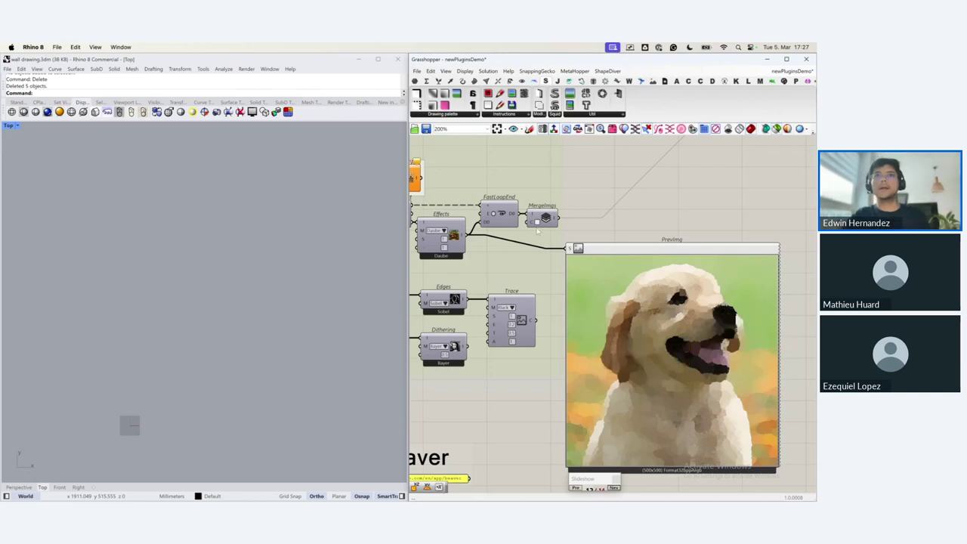
# Step: Connect the MergeImgs output to PrevImg in place of the Daube Effects output
pyautogui.moveTo(534, 229); pyautogui.dragTo(699, 253, button='right')
pyautogui.scroll(3, 588, 222)
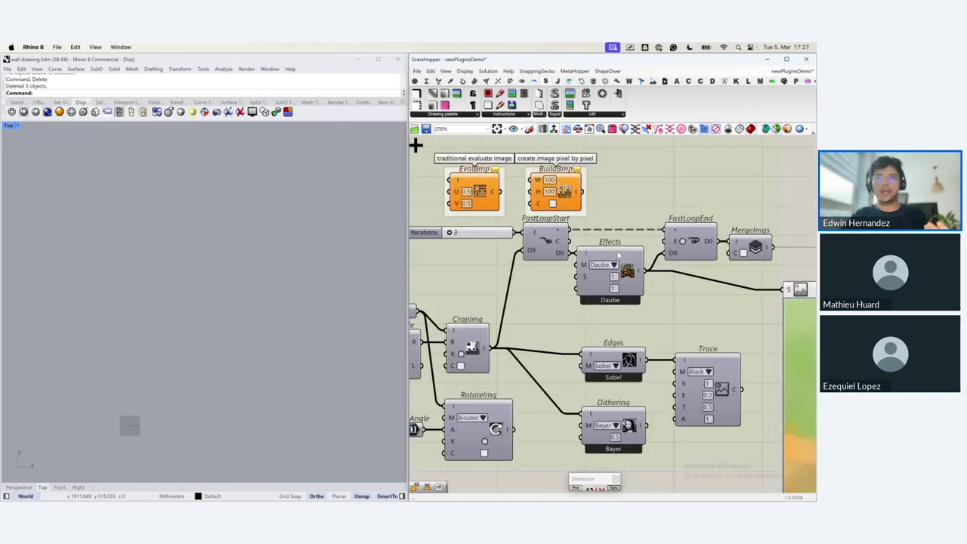
pyautogui.moveTo(462, 258); pyautogui.dragTo(394, 250, button='right')
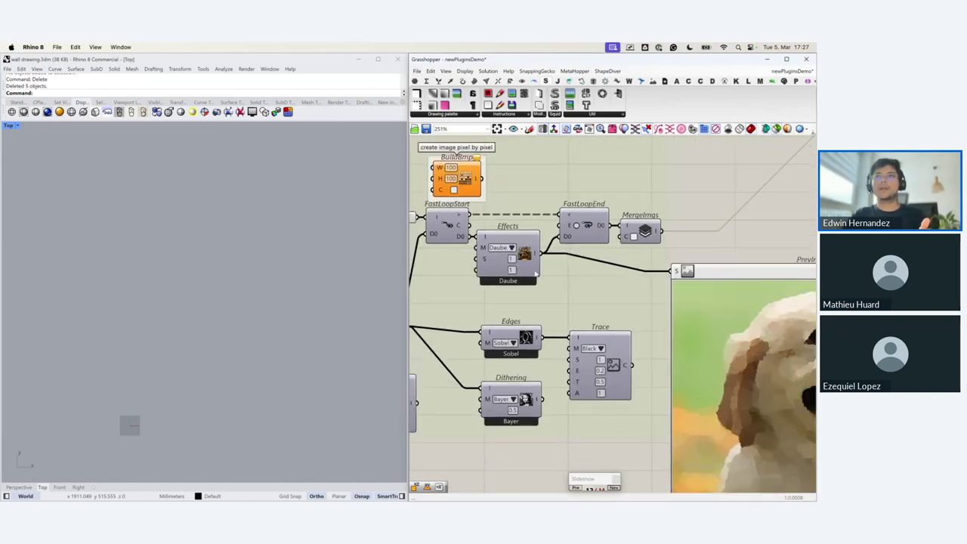
pyautogui.scroll(-2, 538, 253)
pyautogui.moveTo(645, 236); pyautogui.dragTo(656, 272)
pyautogui.scroll(-2, 586, 274)
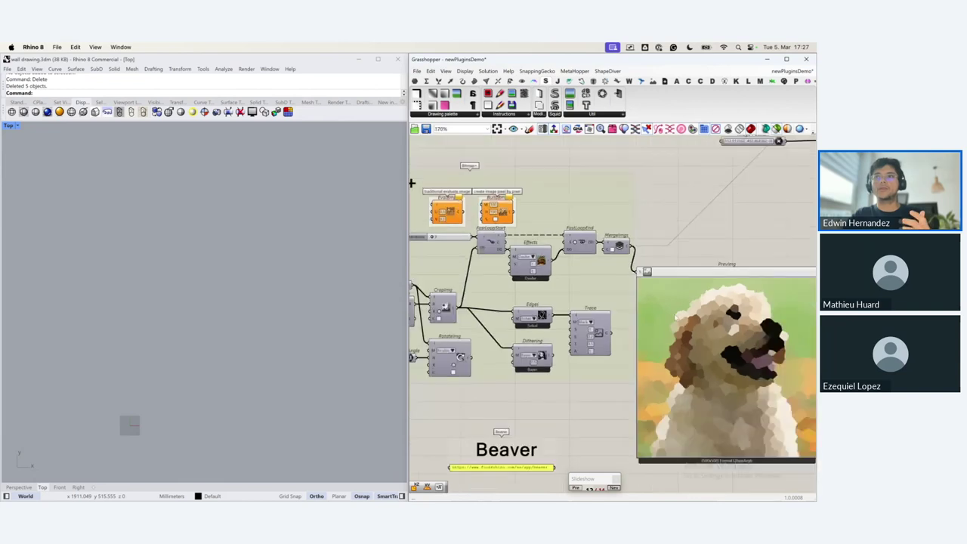
# Step: Select the Img Pt component fed by MergeImgs to show its image frame in Rhino's Top viewport
pyautogui.moveTo(783, 317); pyautogui.dragTo(691, 324, button='right')
pyautogui.moveTo(638, 367); pyautogui.dragTo(577, 429, button='right')
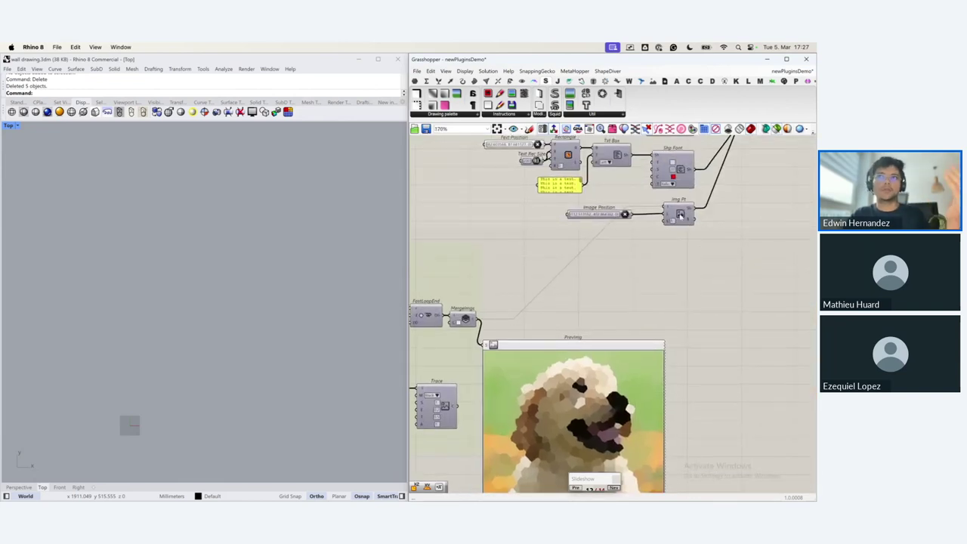
pyautogui.click(679, 215)
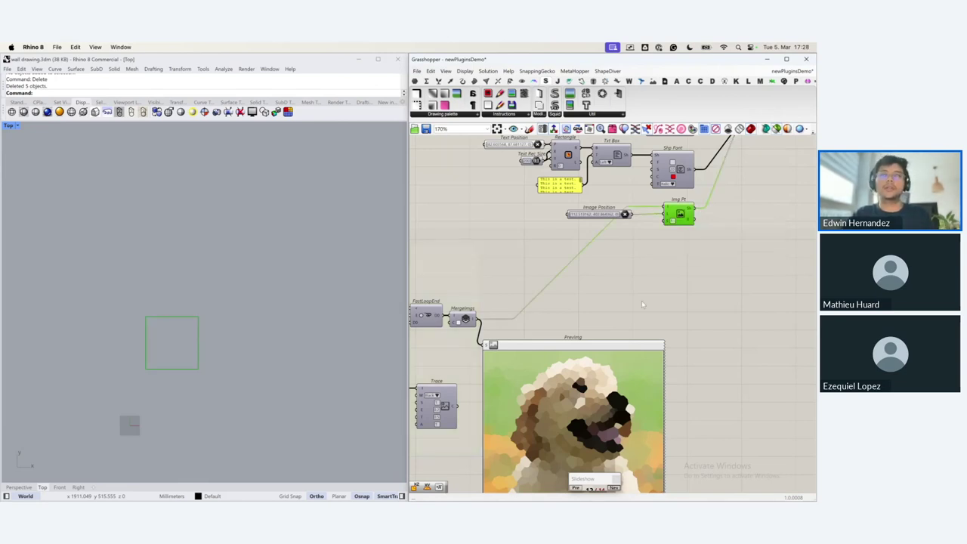
pyautogui.moveTo(641, 300); pyautogui.dragTo(624, 309, button='right')
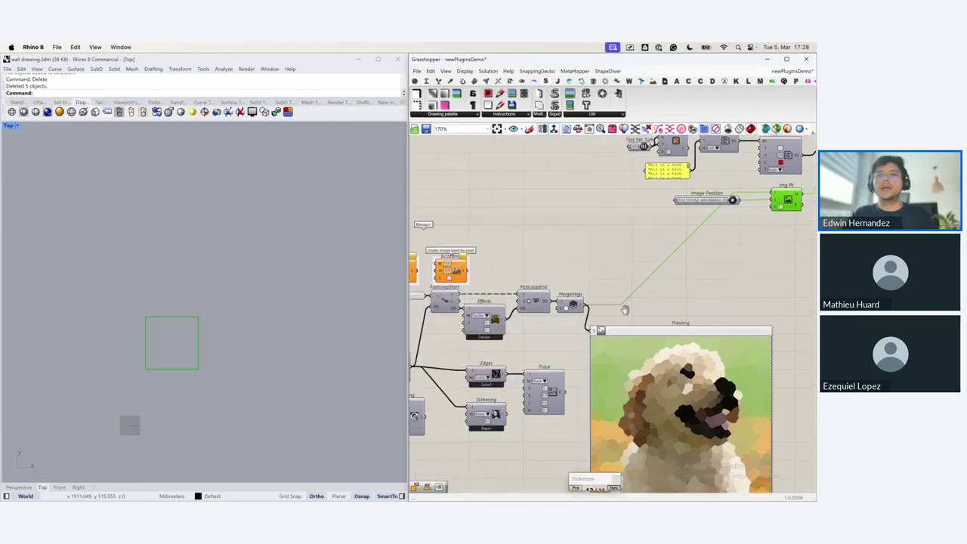
# Step: Select the Trace component and inspect its traced dog curves close up in Rhino's Top viewport
pyautogui.moveTo(551, 390); pyautogui.dragTo(643, 384, button='right')
pyautogui.click(643, 384)
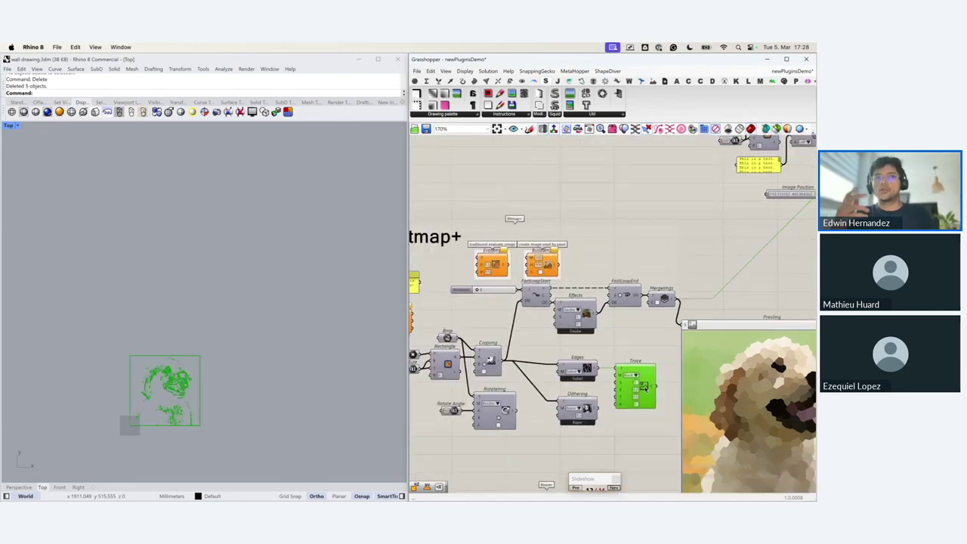
pyautogui.scroll(6, 161, 401)
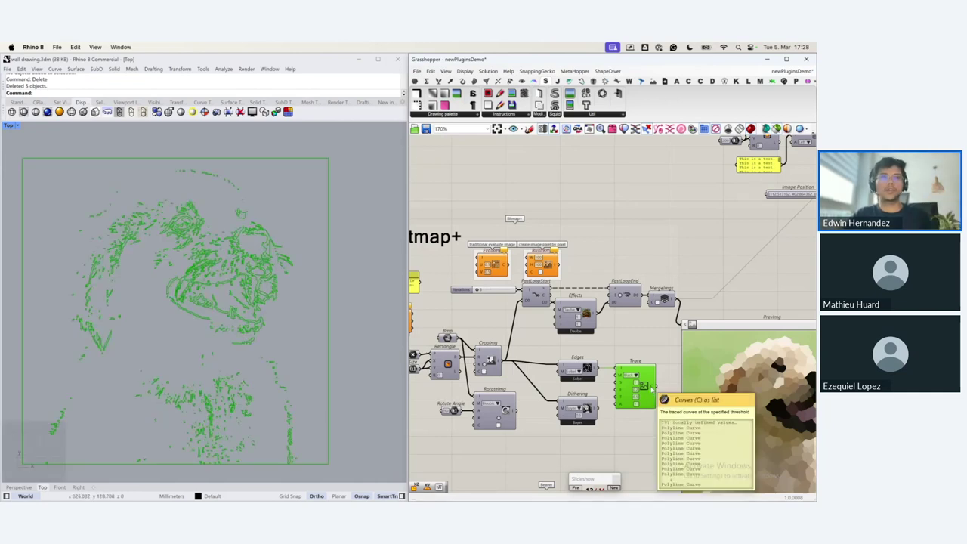
# Step: Bring the slideshow to the Beaver section with the plugin's food4Rhino link
pyautogui.scroll(-1, 656, 330)
pyautogui.scroll(-2, 653, 325)
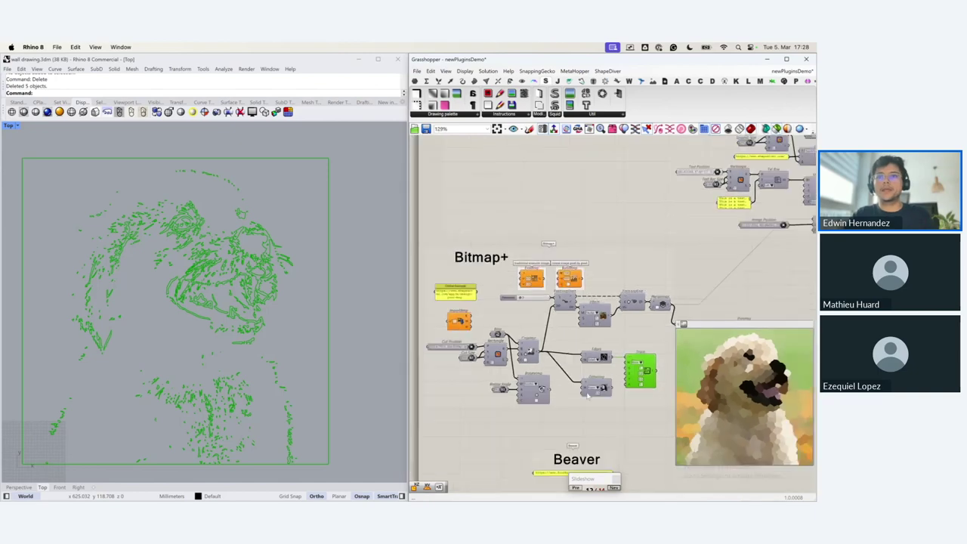
pyautogui.click(613, 488)
pyautogui.click(613, 488)
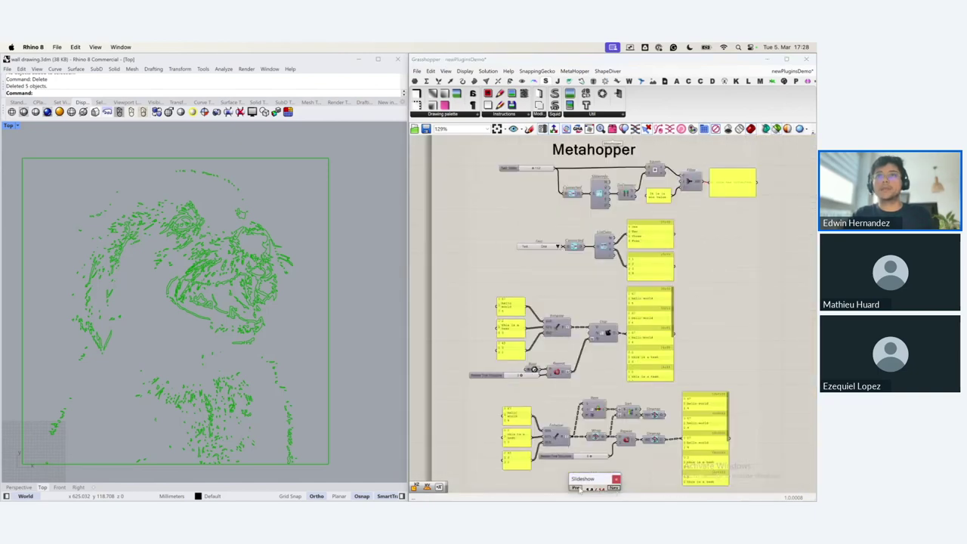
pyautogui.click(575, 489)
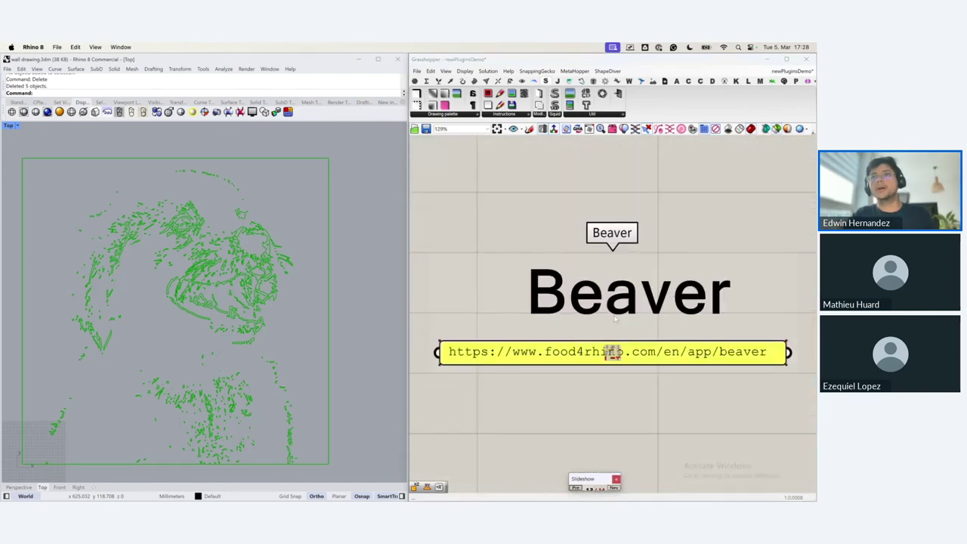
# Step: Switch to the browser and review Beaver's food4Rhino page, including its description and the second gallery image
pyautogui.press('super+Tab')
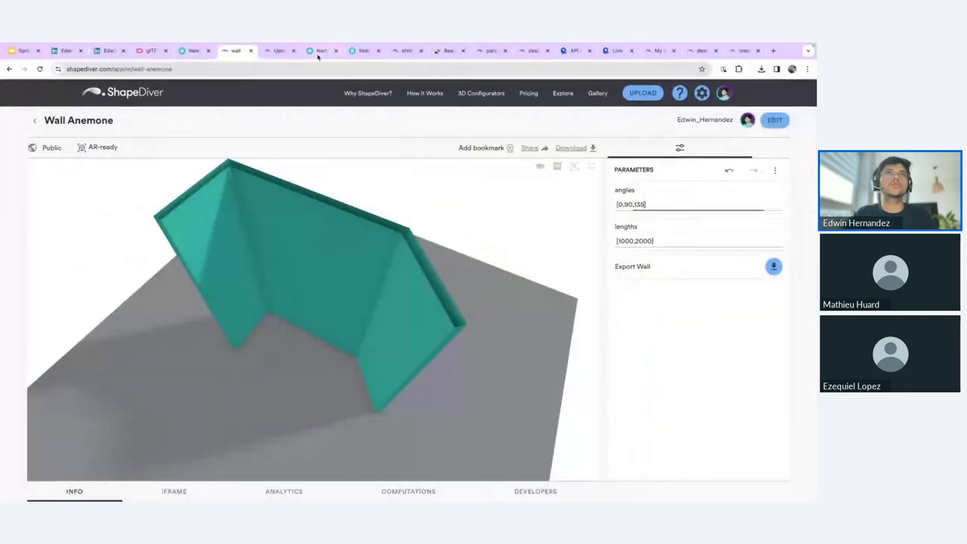
pyautogui.click(448, 51)
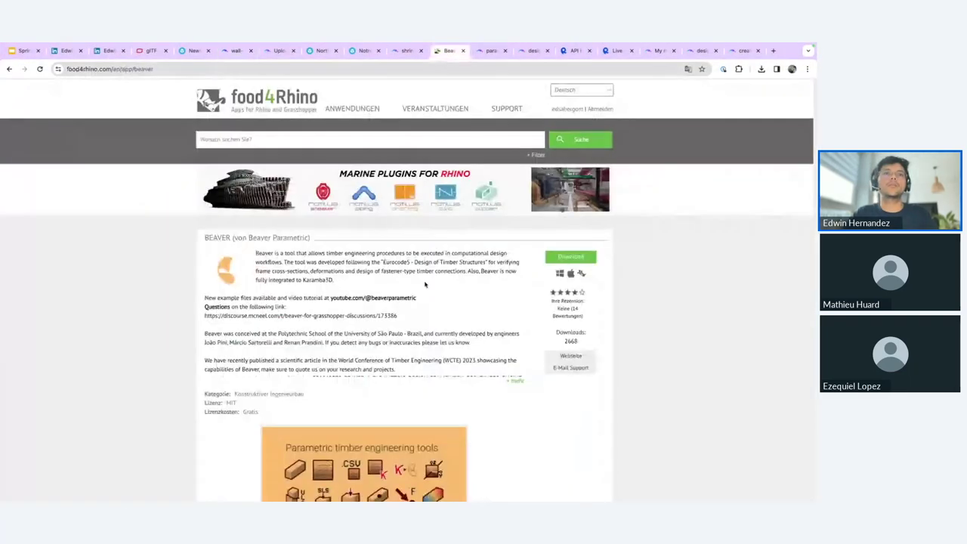
pyautogui.scroll(-3, 423, 280)
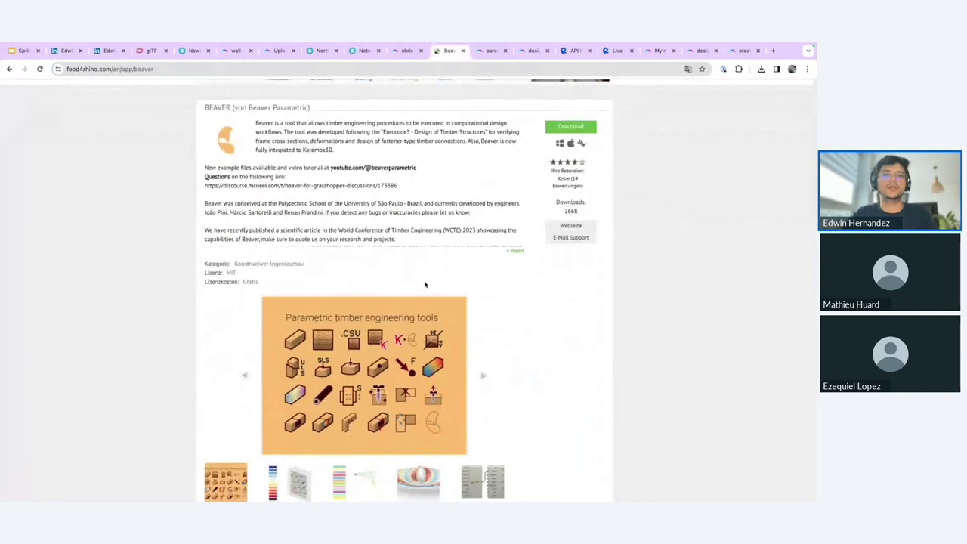
pyautogui.scroll(-1, 425, 284)
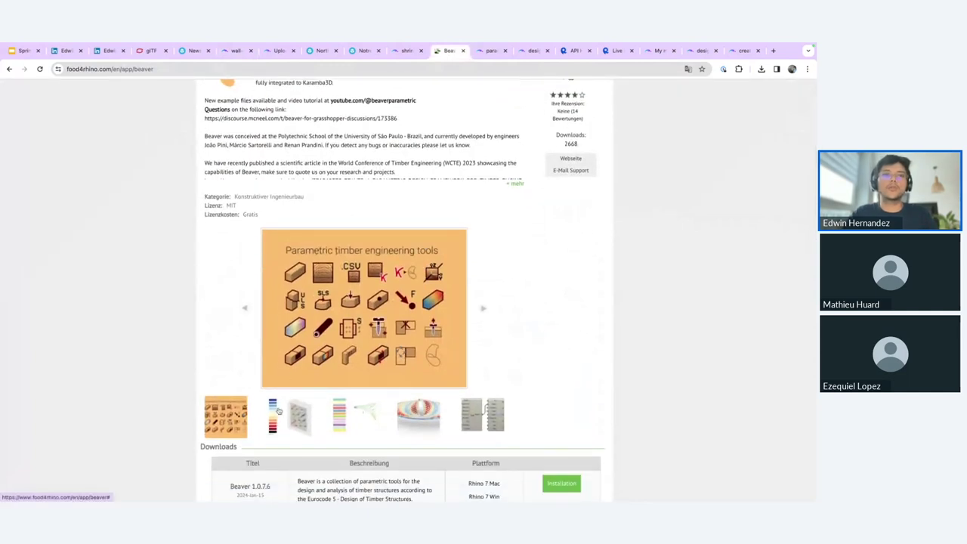
pyautogui.click(278, 409)
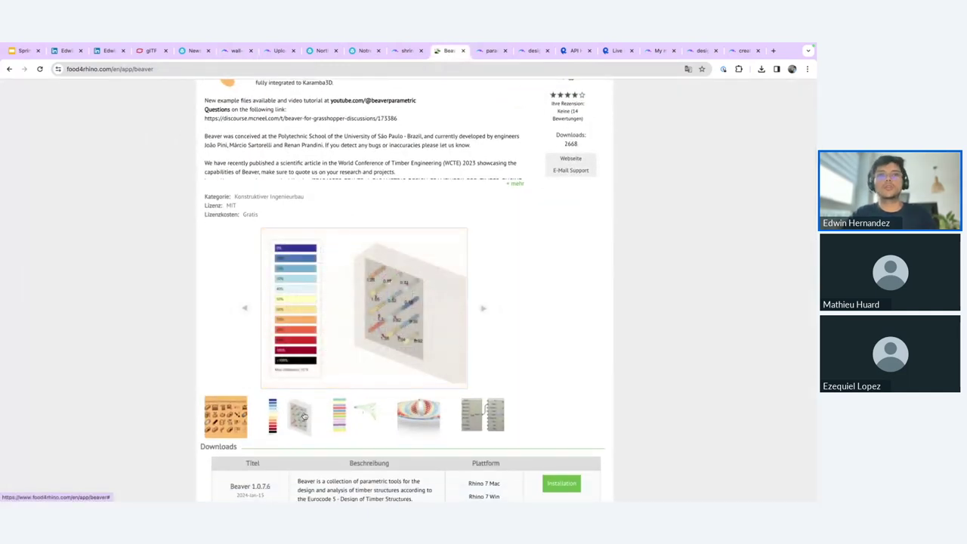
pyautogui.scroll(1, 303, 415)
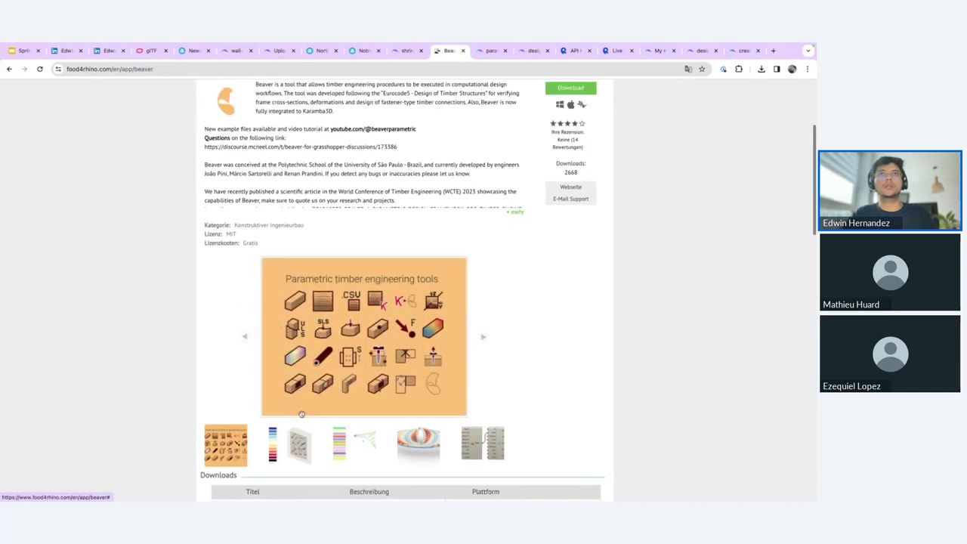
pyautogui.scroll(3, 301, 413)
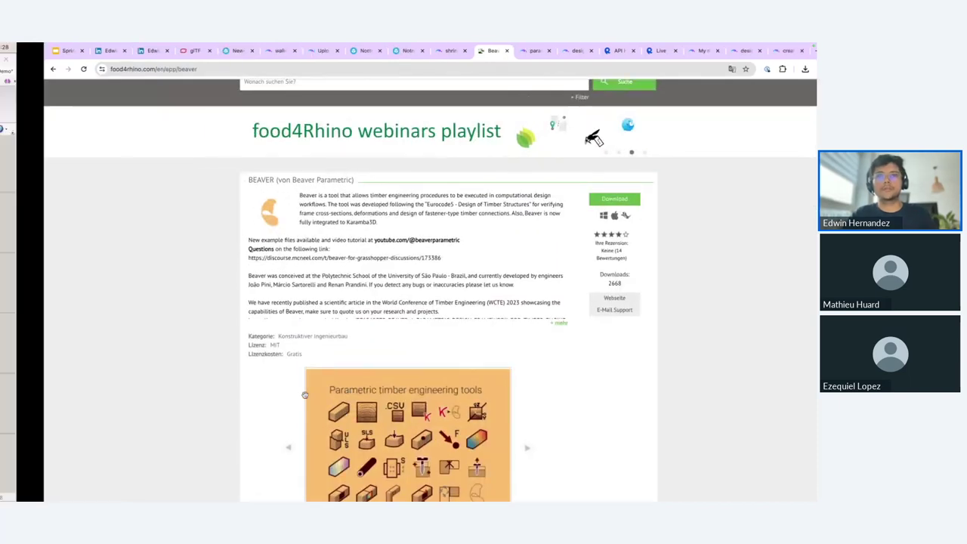
# Step: Return to Grasshopper's Metahopper slide and look through the plugin's Attributes, Document and Object Retrieval components
pyautogui.hotkey('ctrl', 'Left')
pyautogui.click(613, 488)
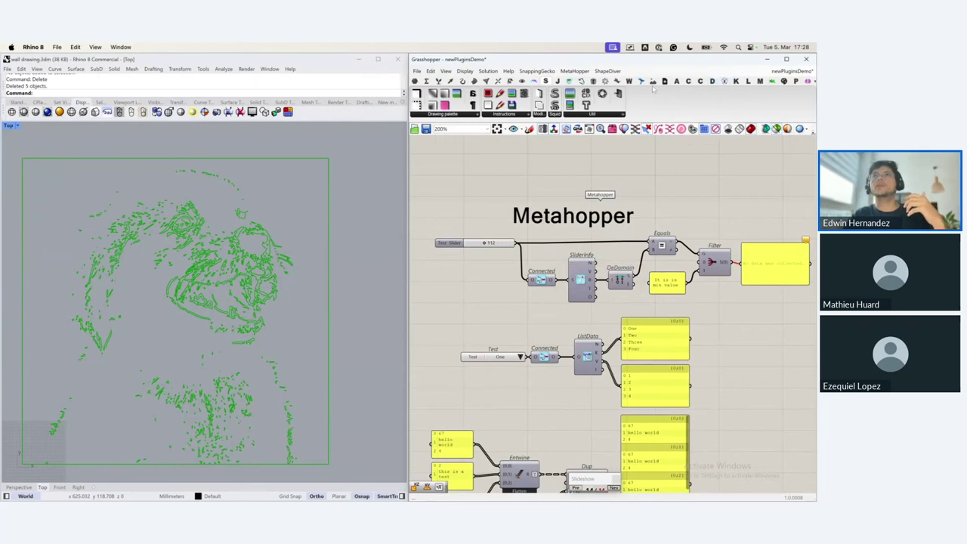
pyautogui.click(773, 81)
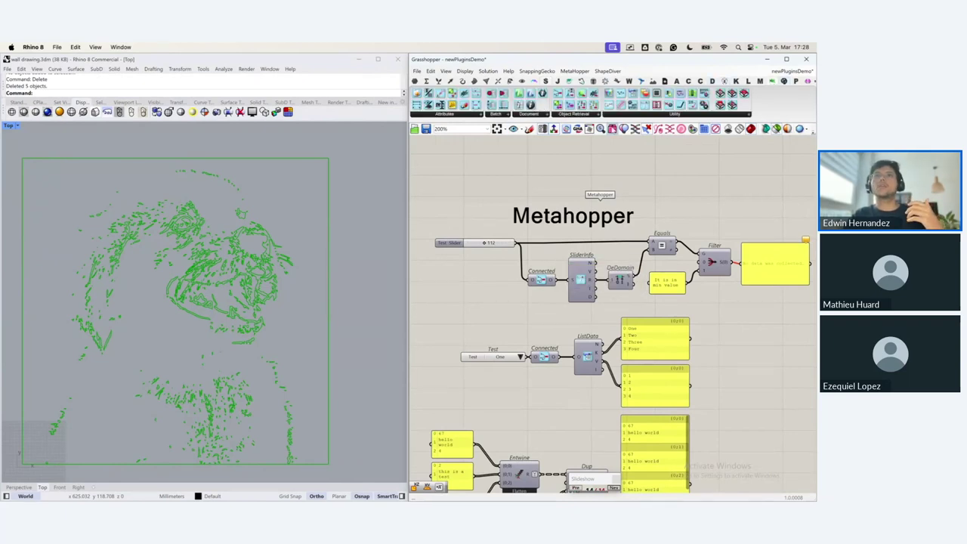
pyautogui.click(448, 116)
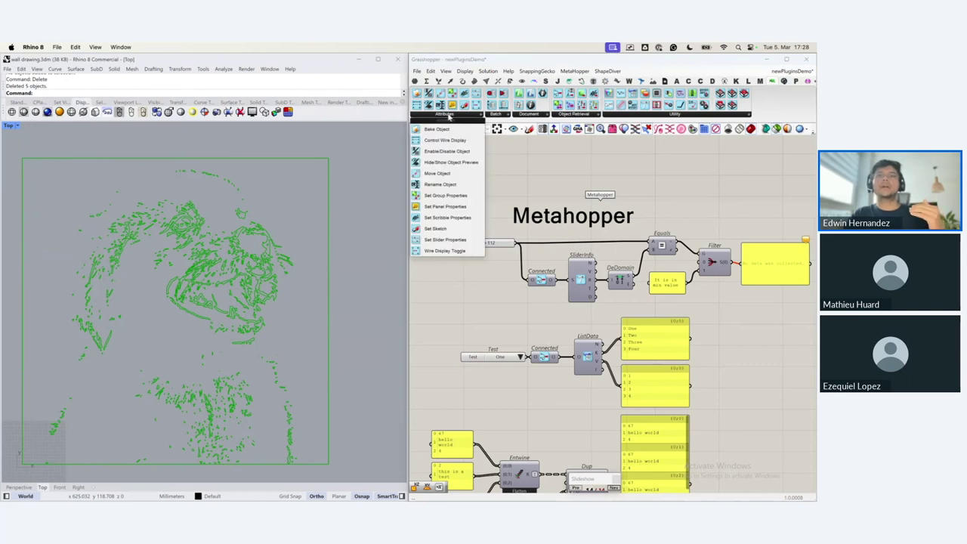
pyautogui.click(531, 115)
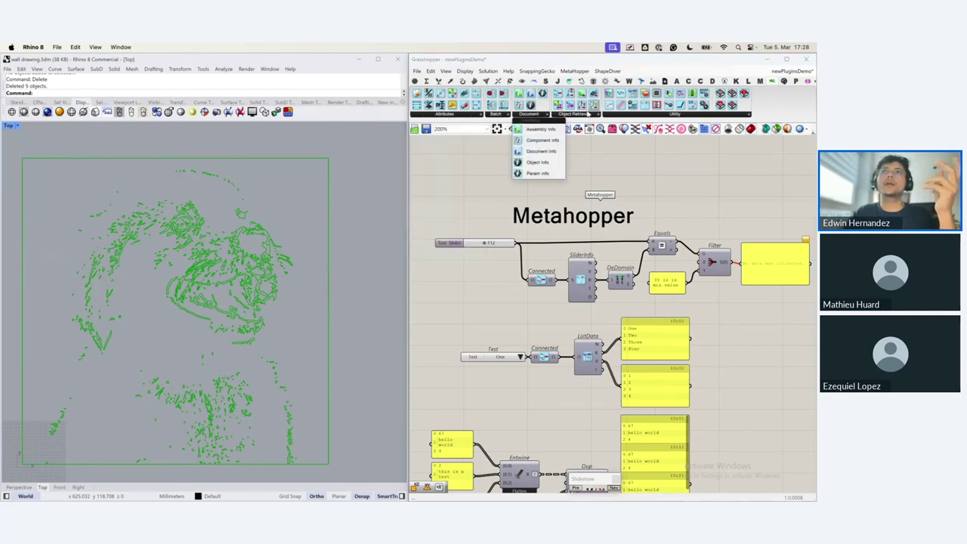
pyautogui.click(575, 114)
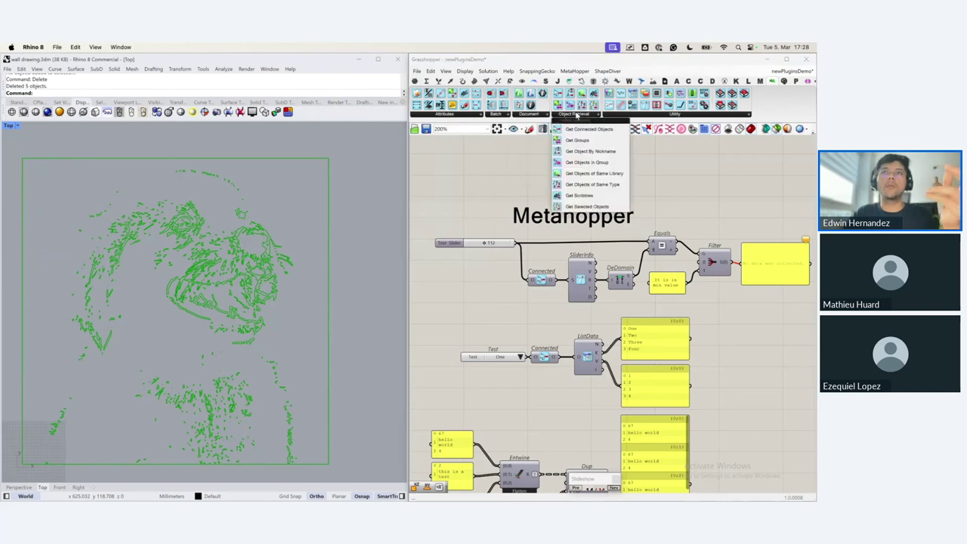
pyautogui.click(507, 161)
# Step: Set the Test Slider in the Metahopper example to its minimum value of 34
pyautogui.scroll(1, 530, 278)
pyautogui.click(495, 236)
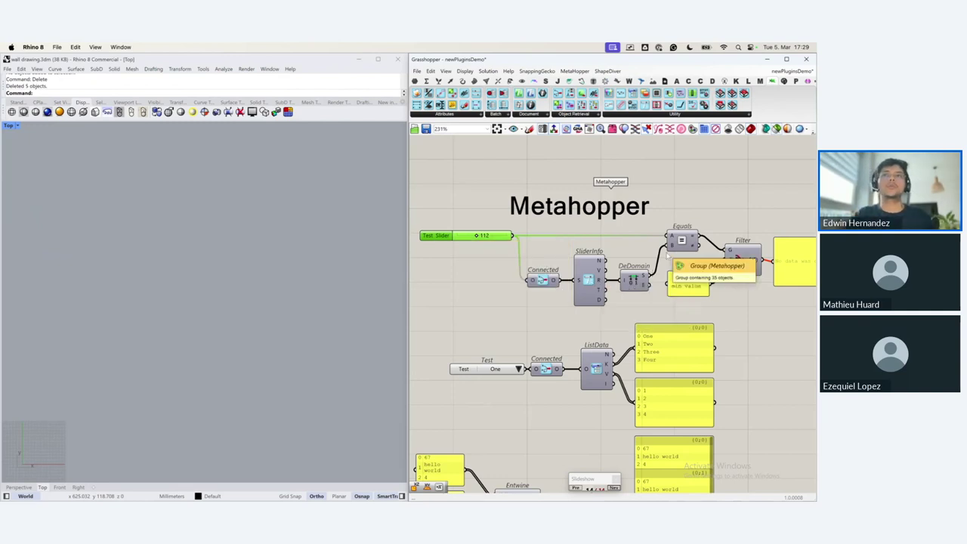
pyautogui.moveTo(678, 280); pyautogui.dragTo(645, 295, button='right')
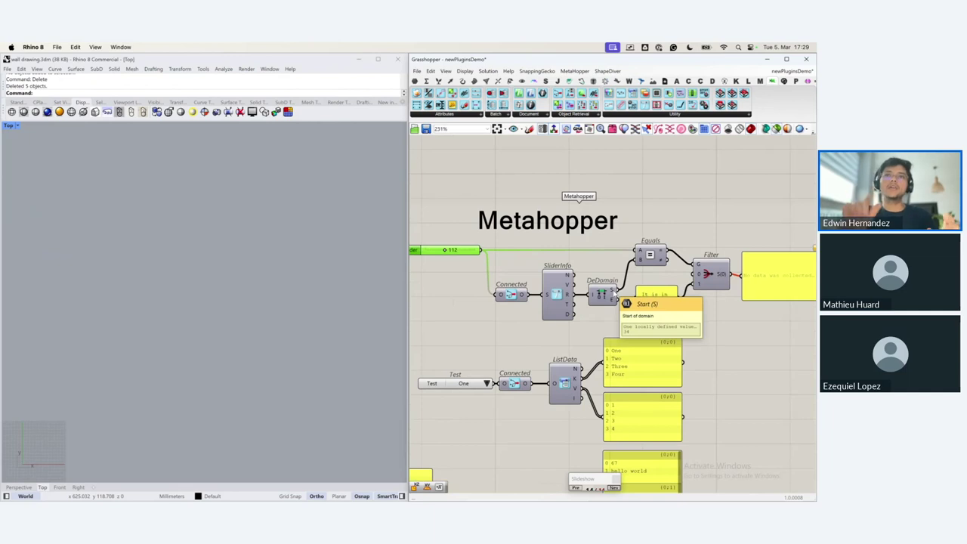
pyautogui.moveTo(462, 259); pyautogui.dragTo(472, 256, button='right')
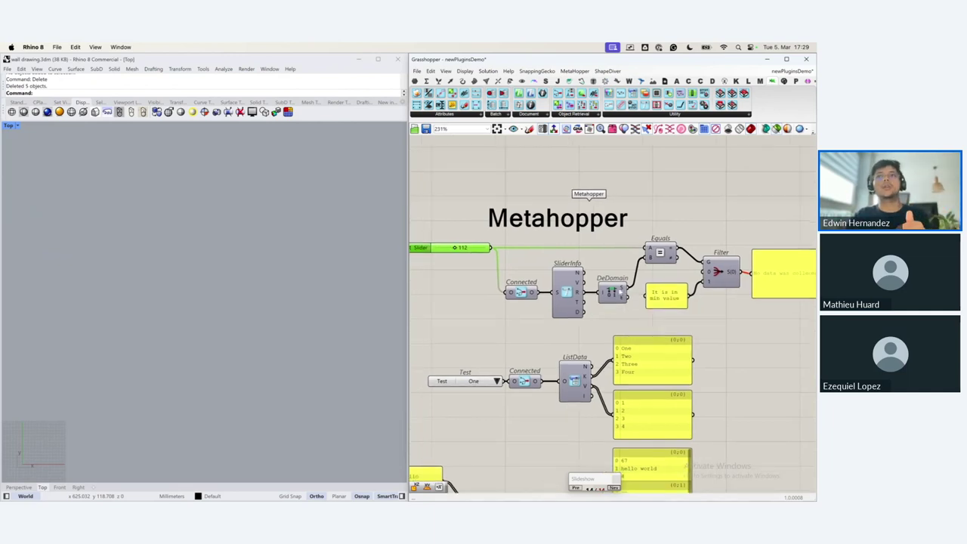
pyautogui.moveTo(622, 290)
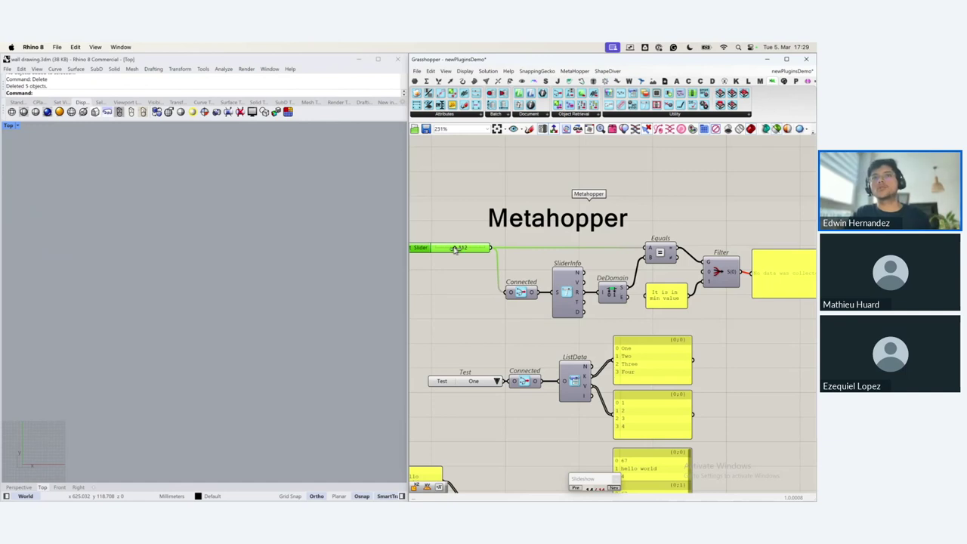
pyautogui.moveTo(455, 249); pyautogui.dragTo(434, 249)
pyautogui.moveTo(684, 283); pyautogui.dragTo(664, 301, button='right')
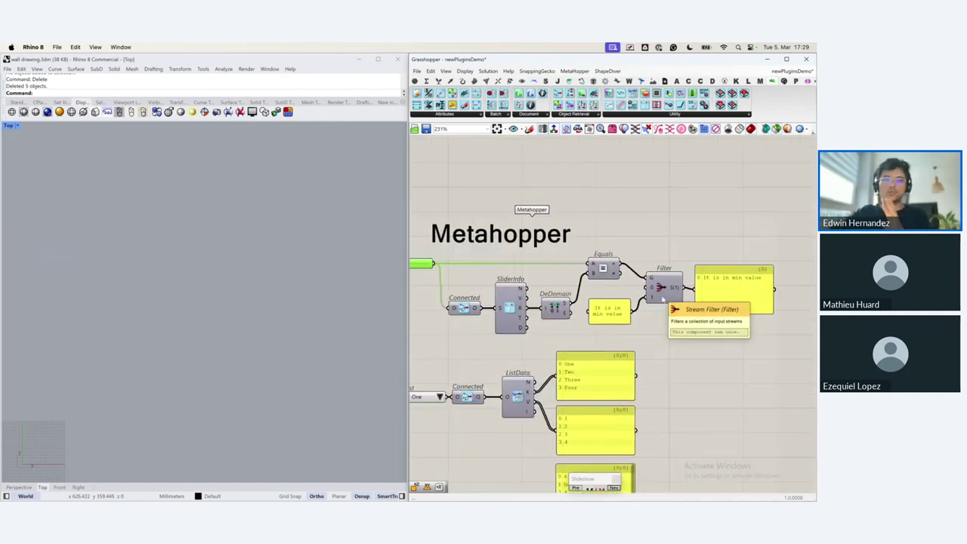
# Step: View the constants defined in the Test value list and close its editor without changing them
pyautogui.moveTo(428, 412); pyautogui.dragTo(508, 319, button='right')
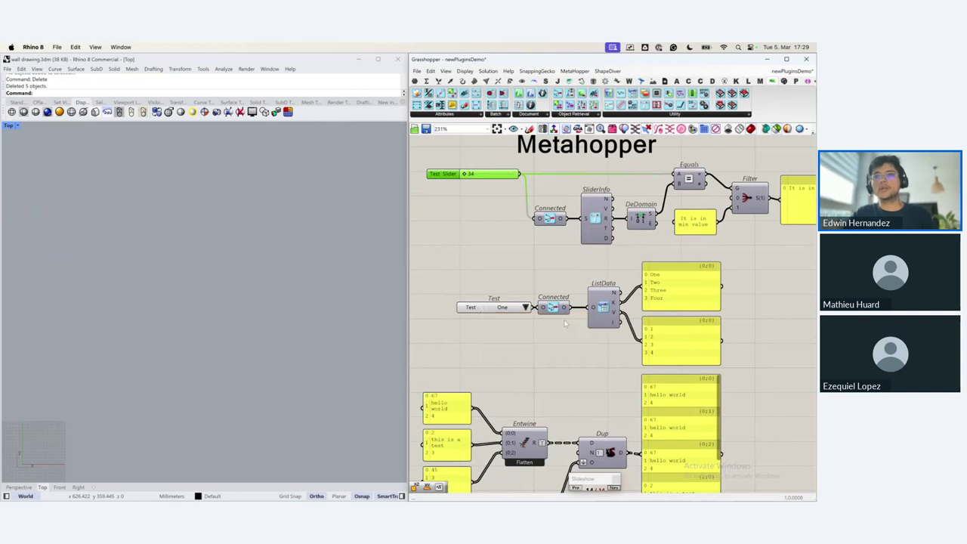
pyautogui.click(511, 313)
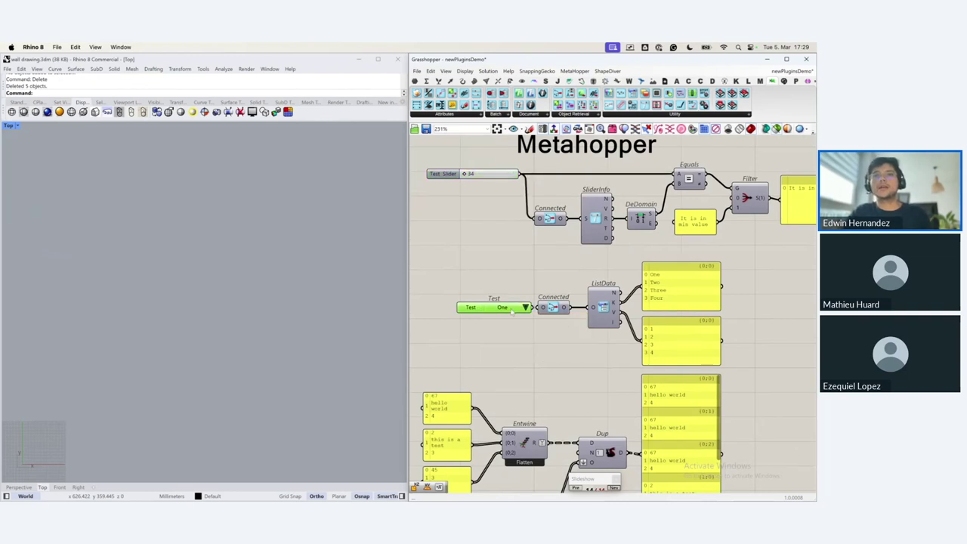
pyautogui.doubleClick(511, 310)
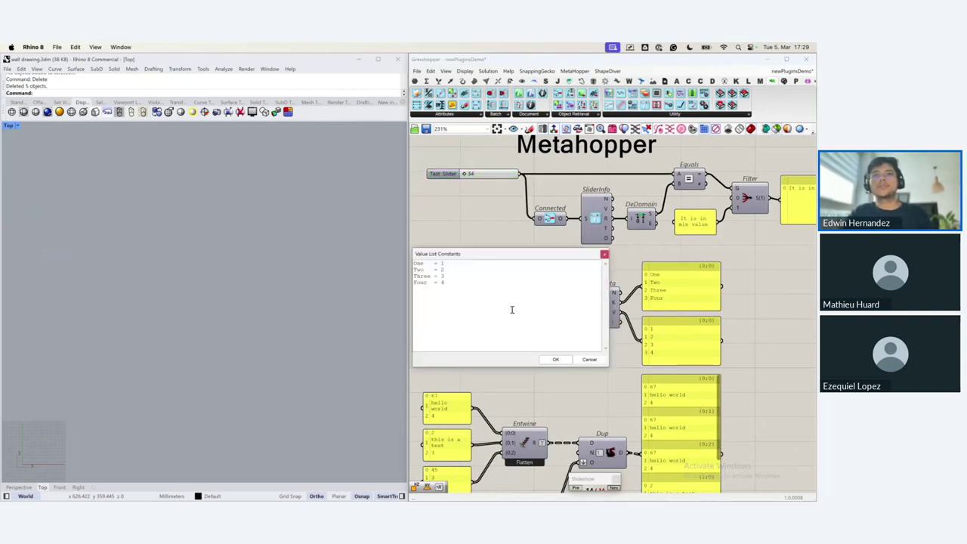
pyautogui.moveTo(444, 283); pyautogui.dragTo(413, 262)
pyautogui.click(604, 254)
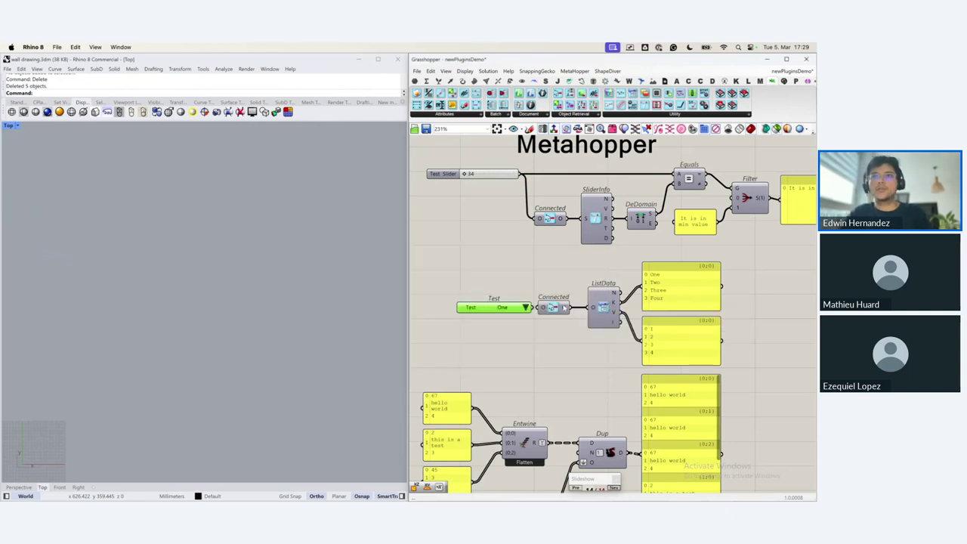
# Step: Examine the Connected and ListData components and the two panels listing the value list's keys and values
pyautogui.click(557, 307)
pyautogui.click(606, 318)
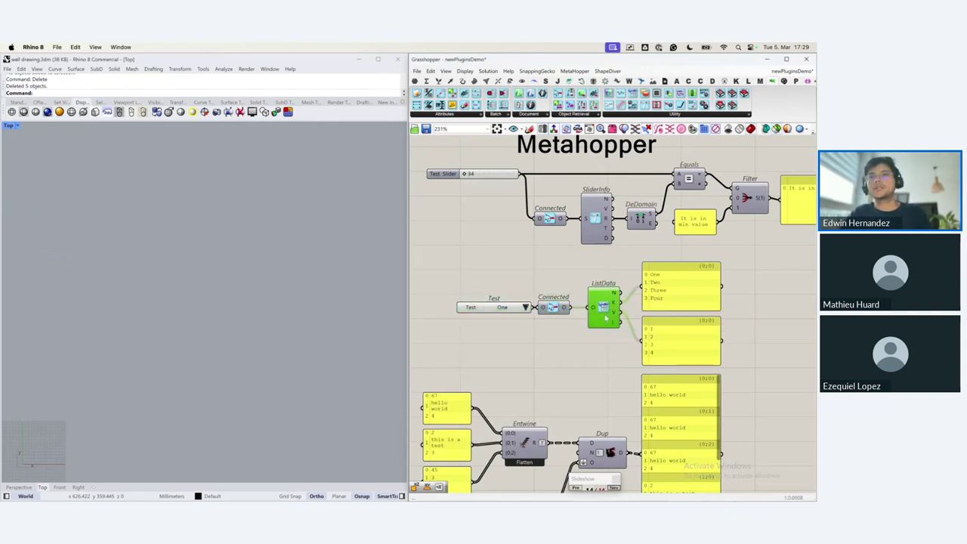
pyautogui.click(660, 297)
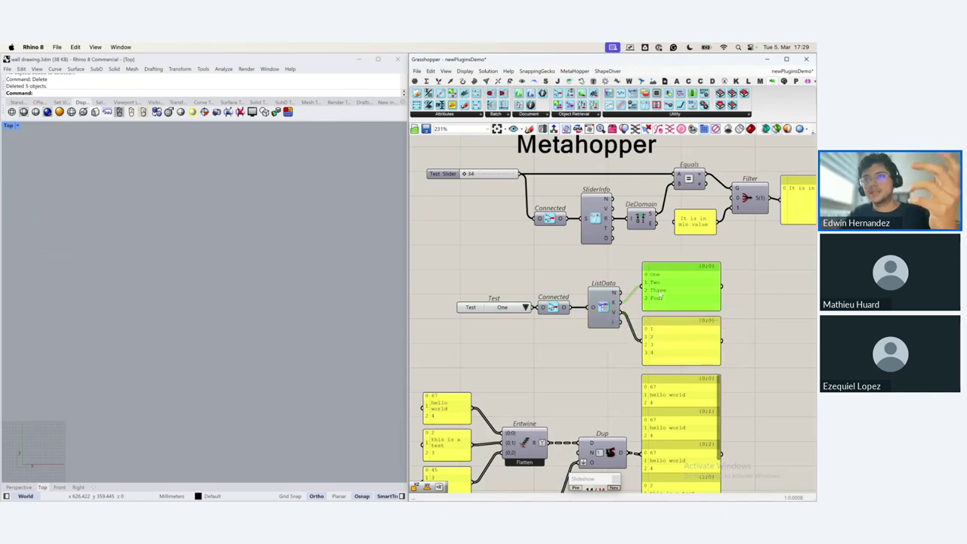
pyautogui.click(664, 332)
pyautogui.moveTo(641, 355); pyautogui.dragTo(662, 225, button='right')
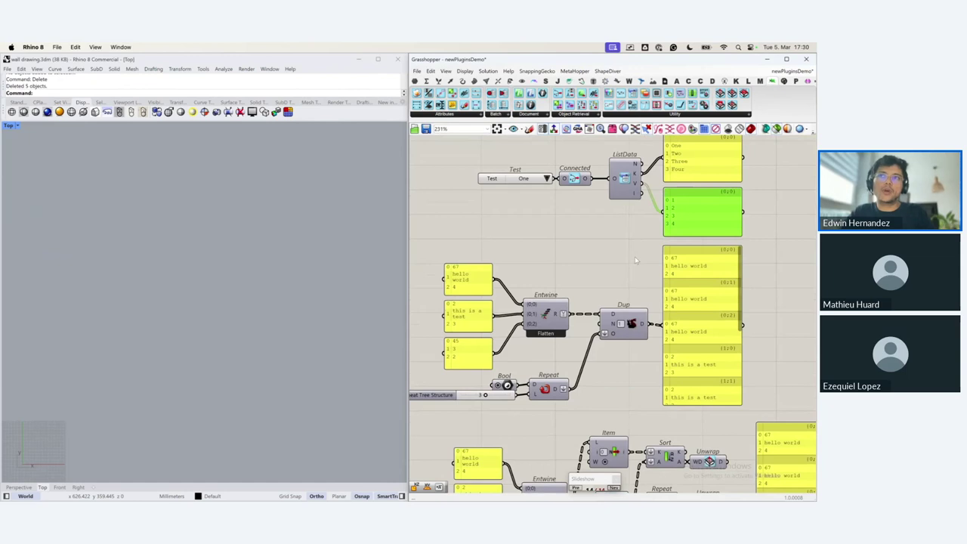
# Step: Examine the Wrap, Sort, Repeat and Unwrap components in the data tree example below the Dup example
pyautogui.moveTo(635, 256); pyautogui.dragTo(644, 114, button='right')
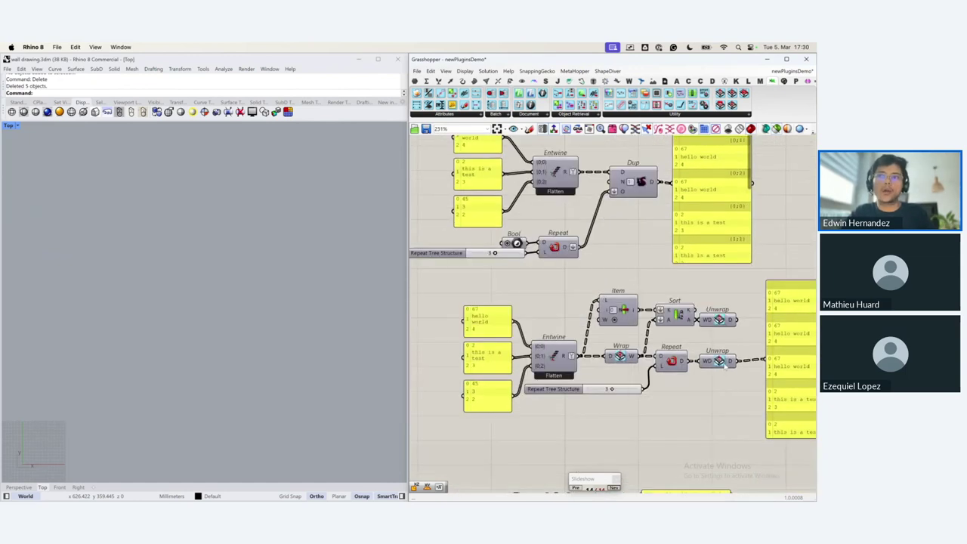
pyautogui.click(721, 361)
pyautogui.scroll(1, 718, 388)
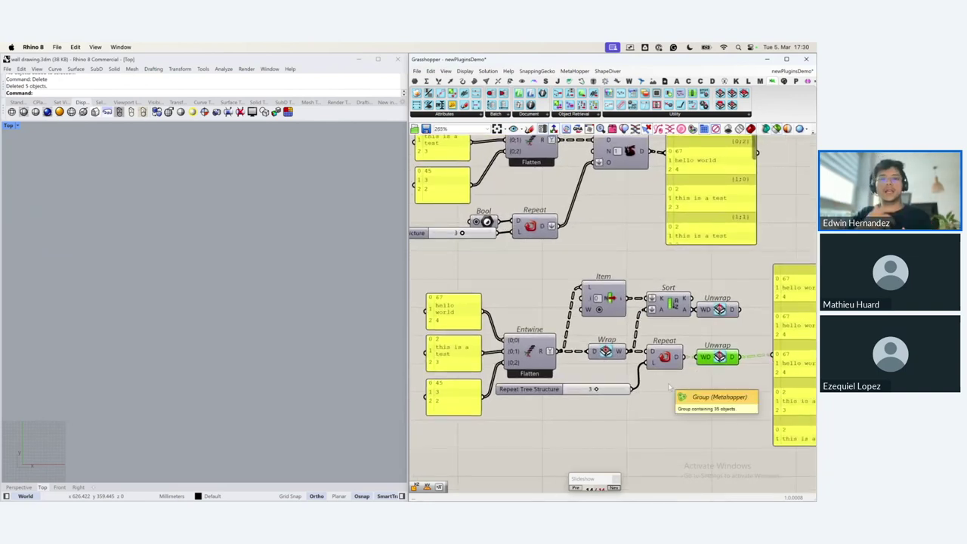
pyautogui.click(666, 387)
pyautogui.doubleClick(613, 428)
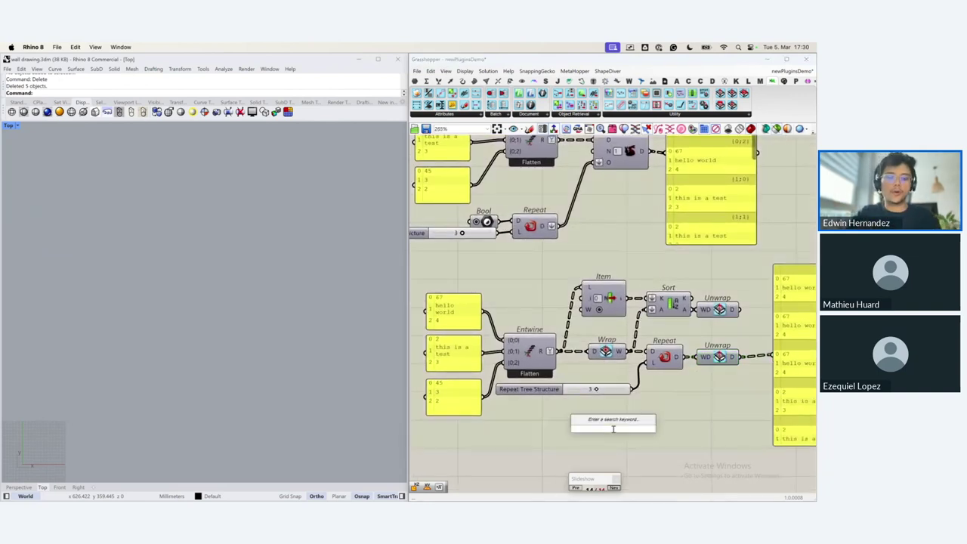
pyautogui.write('group')
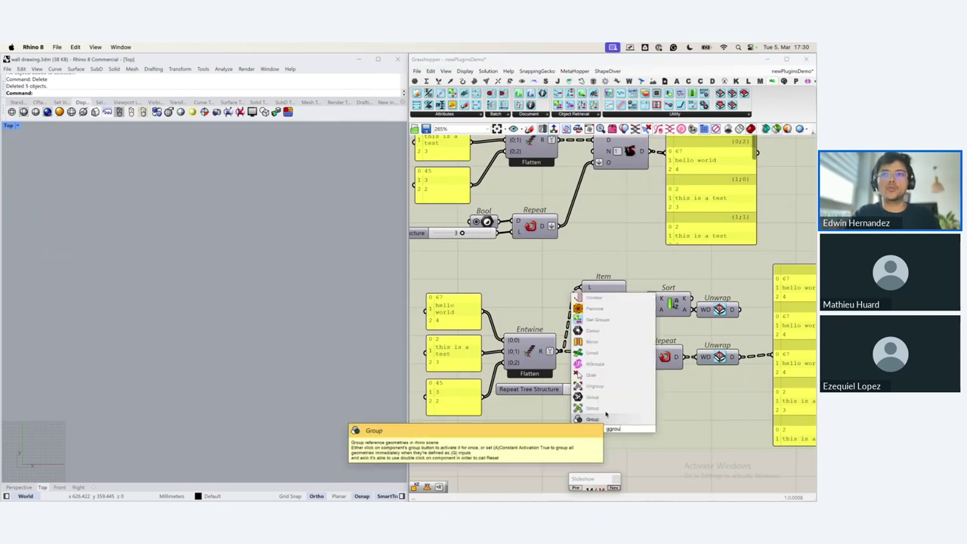
pyautogui.click(603, 410)
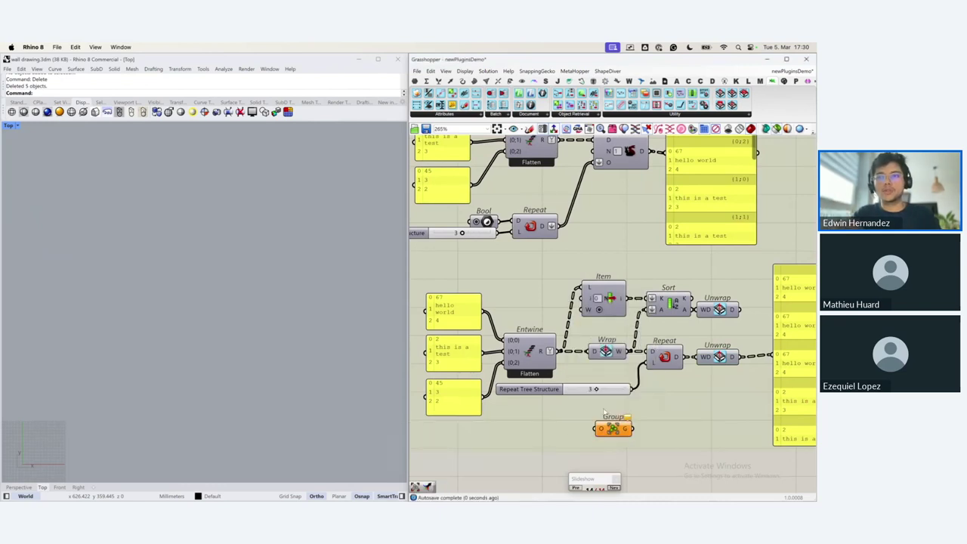
pyautogui.click(607, 351)
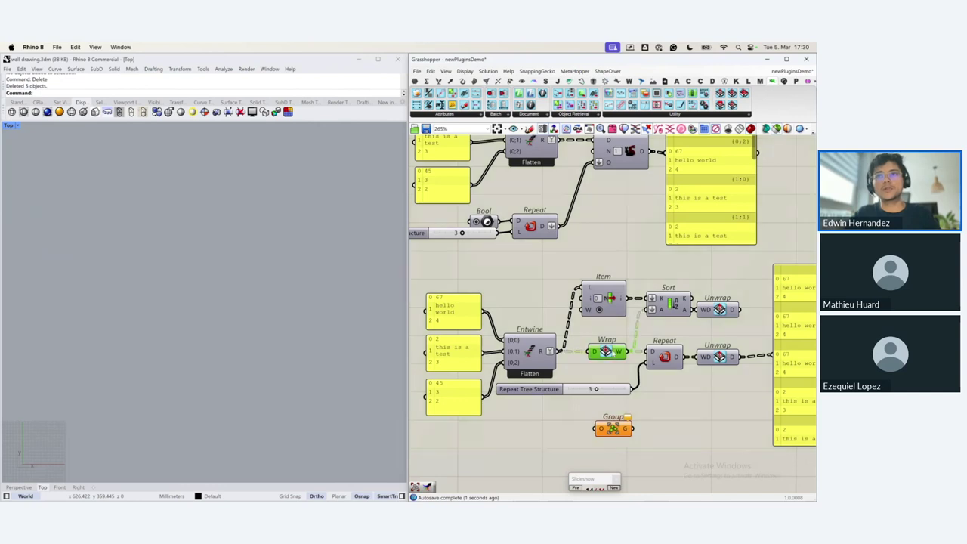
pyautogui.click(613, 428)
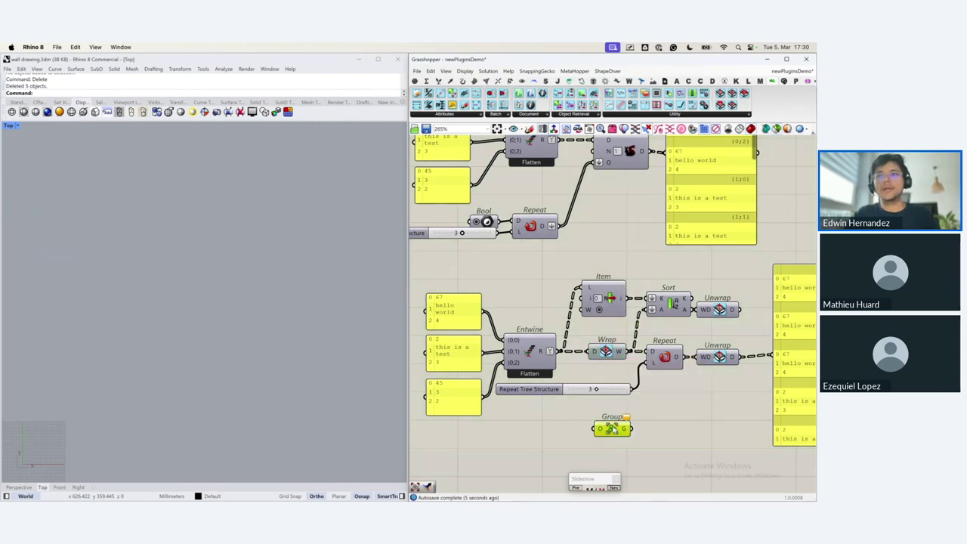
pyautogui.press('Delete')
# Step: Connect the Item component's output to the result panel of the Wrap and Unwrap example, replacing its current source
pyautogui.moveTo(691, 290); pyautogui.dragTo(719, 324, button='right')
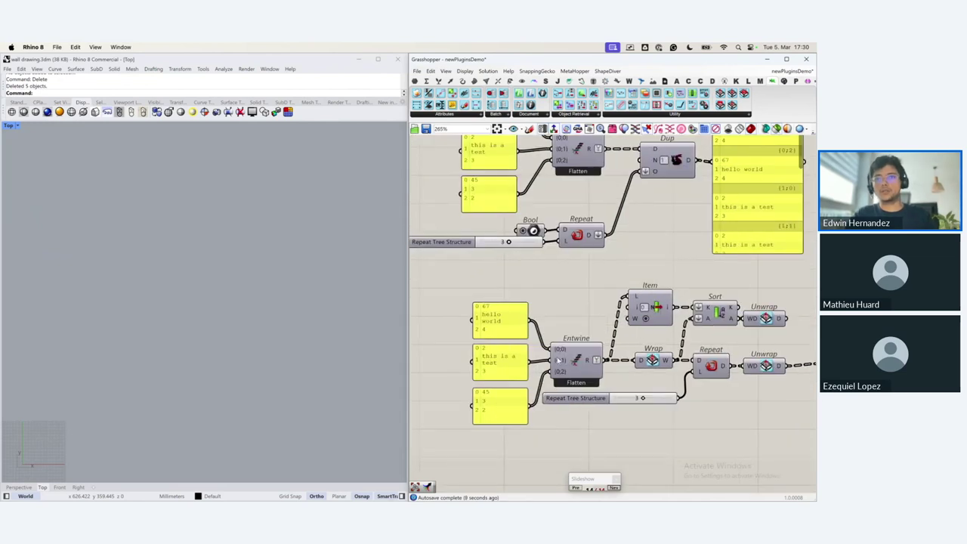
pyautogui.moveTo(634, 385); pyautogui.dragTo(543, 385, button='right')
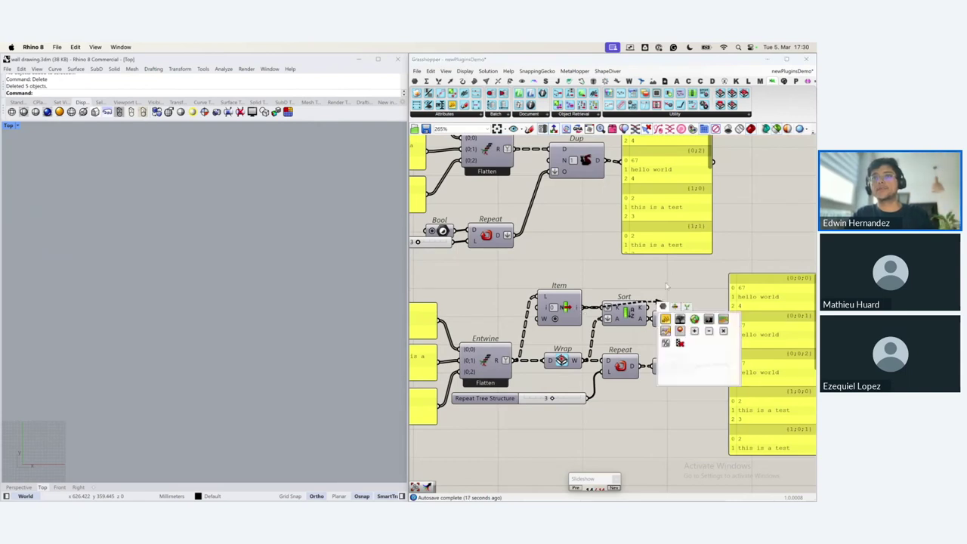
pyautogui.moveTo(651, 295); pyautogui.dragTo(676, 292, button='right')
pyautogui.moveTo(608, 305); pyautogui.dragTo(757, 368)
pyautogui.moveTo(765, 286); pyautogui.dragTo(783, 281, button='right')
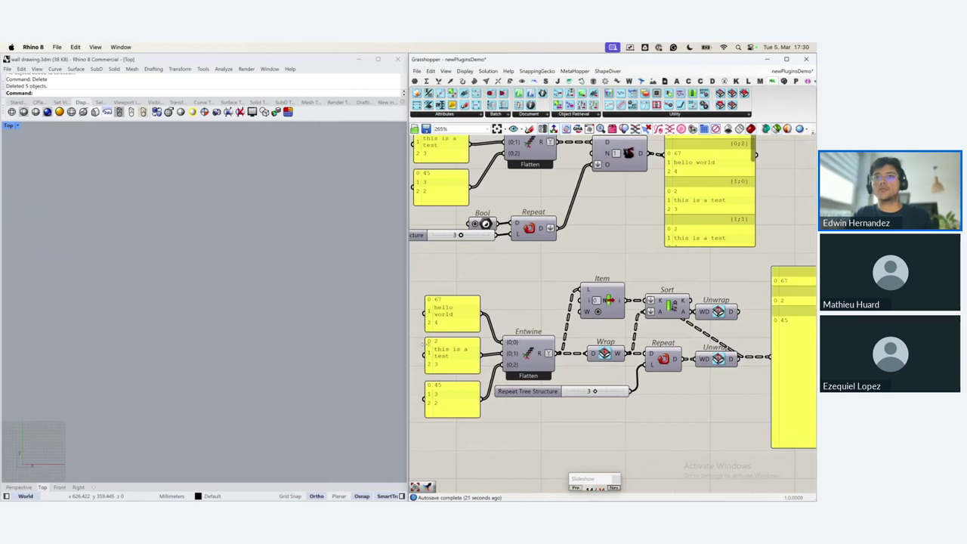
# Step: Connect the Wrap component's output to the result panel in place of the Item output
pyautogui.moveTo(717, 300); pyautogui.dragTo(683, 297, button='right')
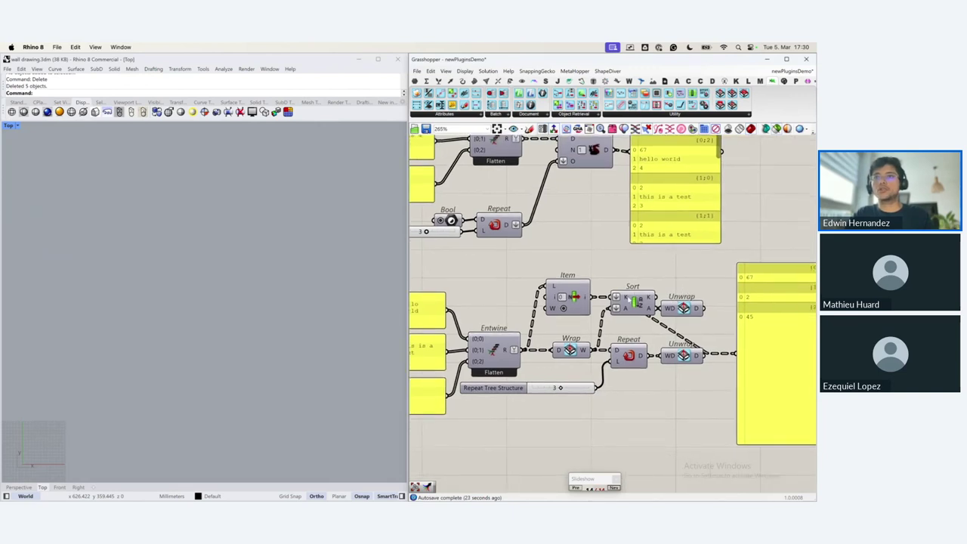
pyautogui.moveTo(592, 351); pyautogui.dragTo(766, 319)
pyautogui.moveTo(766, 319); pyautogui.dragTo(674, 318, button='right')
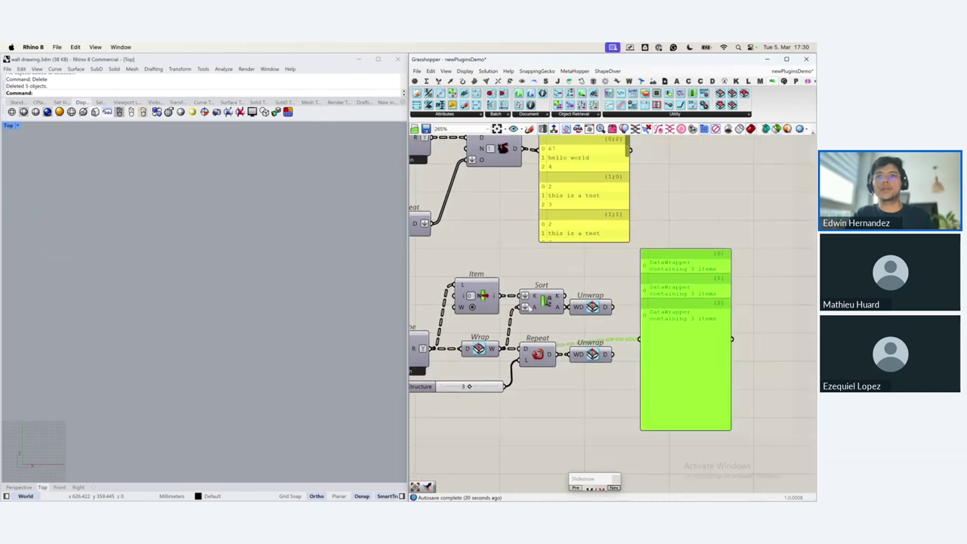
# Step: Check the Sort component's A input and connect the output of the Unwrap following Sort to the result panel
pyautogui.moveTo(537, 316)
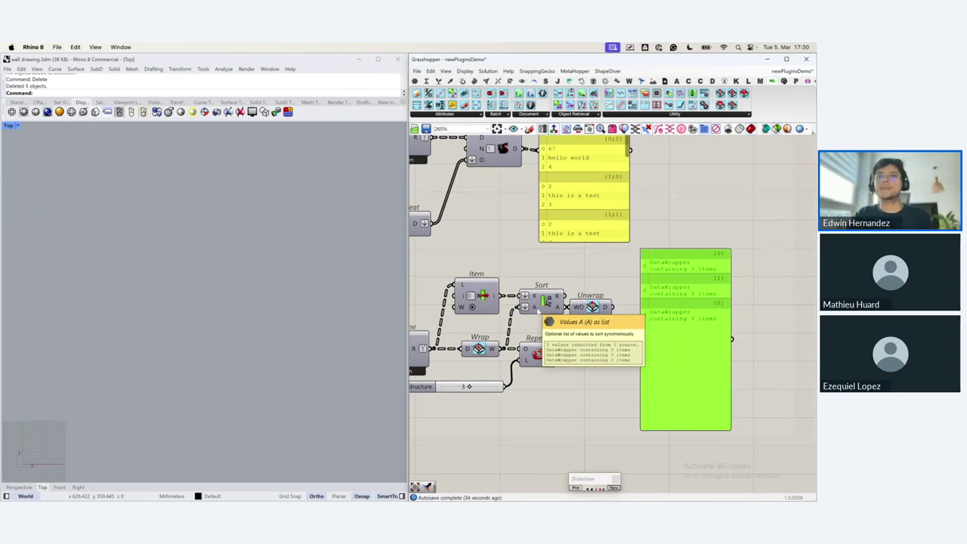
pyautogui.moveTo(562, 308); pyautogui.dragTo(641, 342)
pyautogui.moveTo(614, 307); pyautogui.dragTo(640, 340)
pyautogui.scroll(-3, 713, 343)
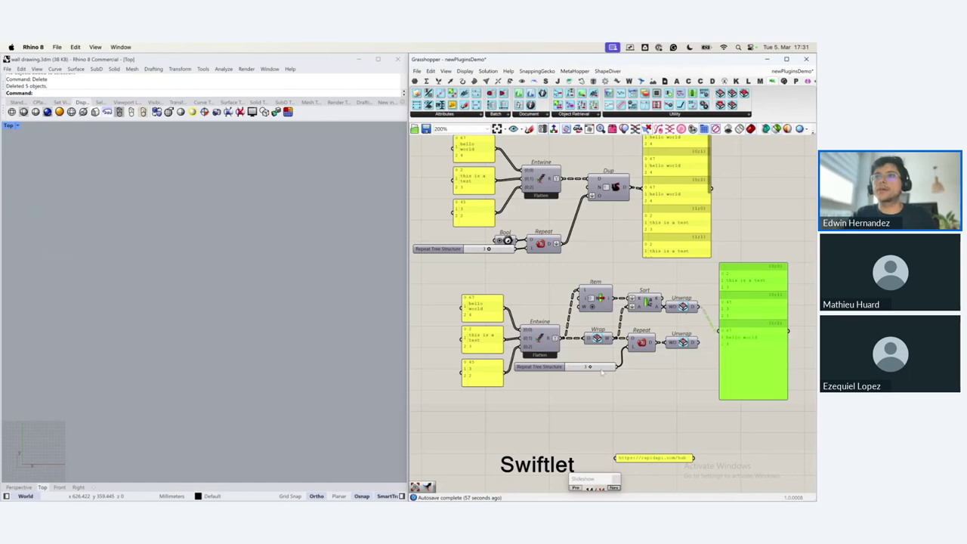
# Step: Switch to the browser and open ShapeDiver's Backend settings page listing the active plugins, by way of the upload page
pyautogui.hotkey('ctrl', 'Right')
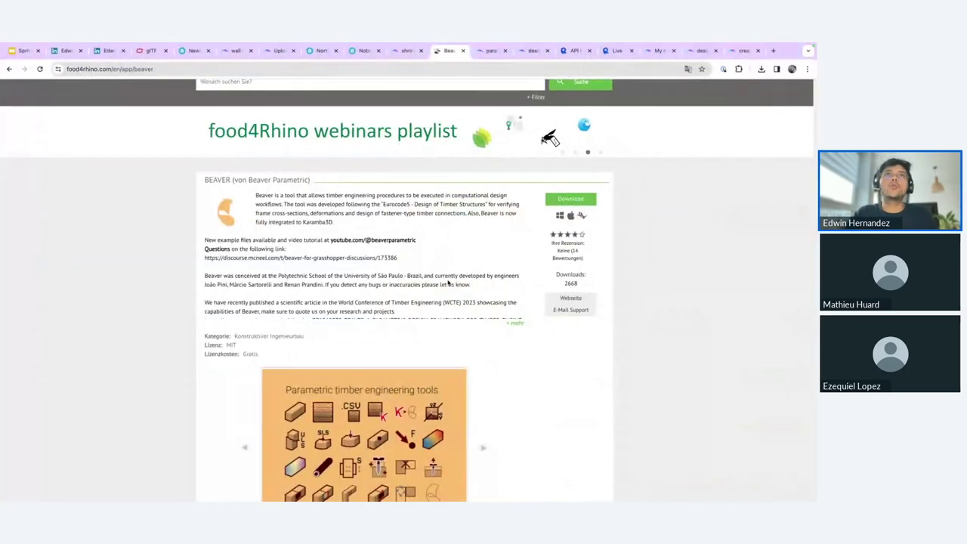
pyautogui.click(235, 51)
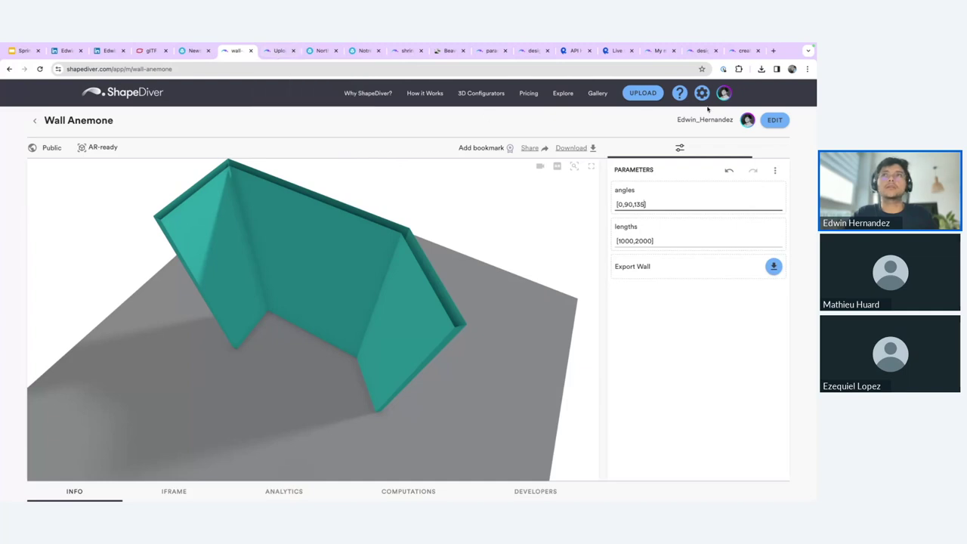
pyautogui.click(643, 92)
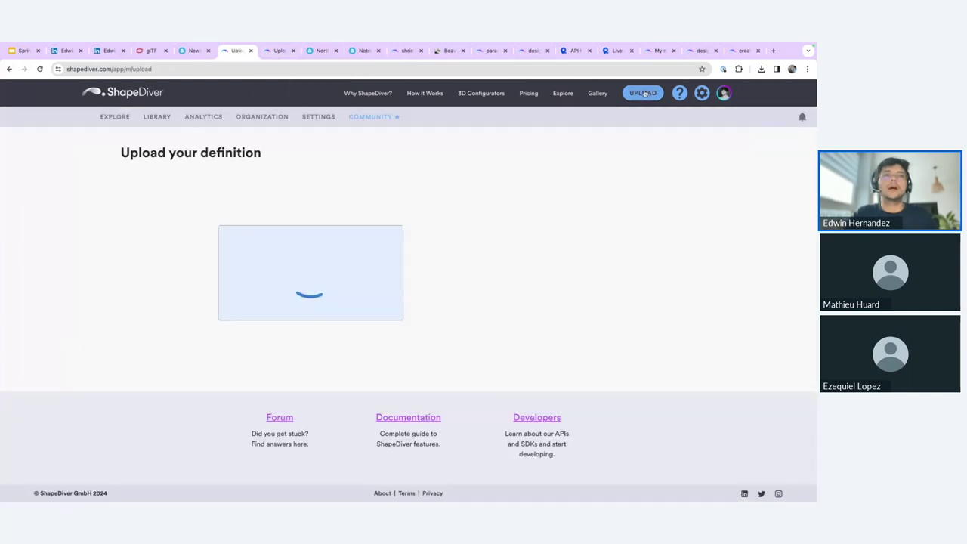
pyautogui.click(298, 310)
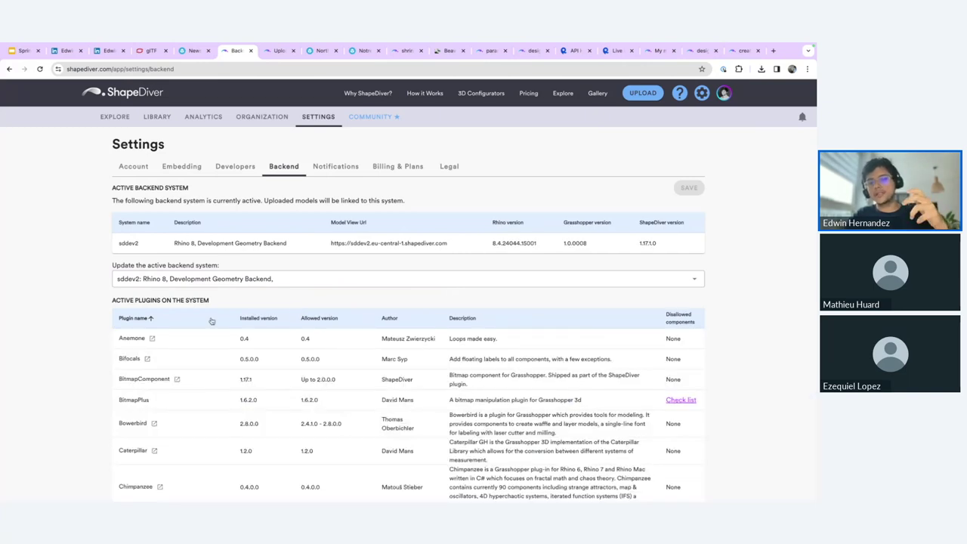
# Step: Search the active plugins page for "metaho"
pyautogui.hotkey('ctrl', 'f')
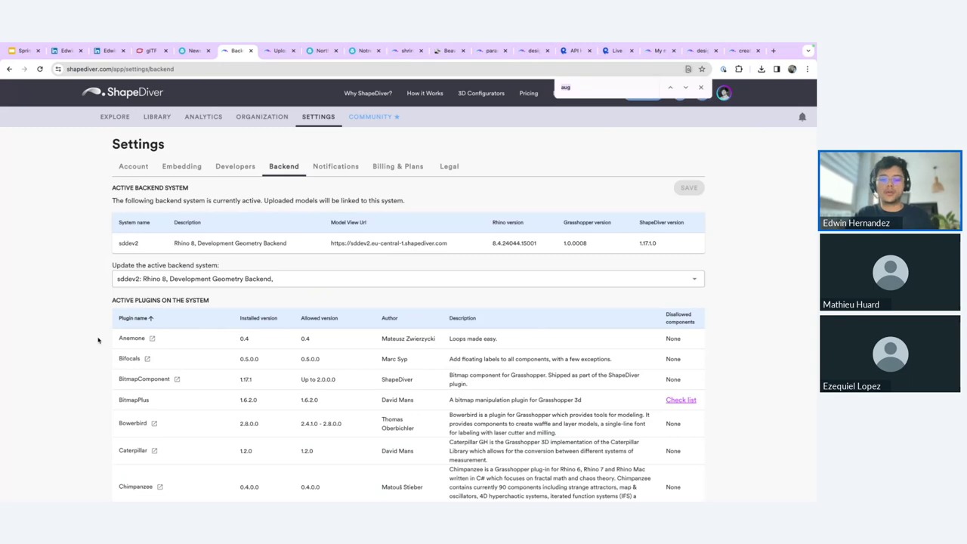
pyautogui.write('met')
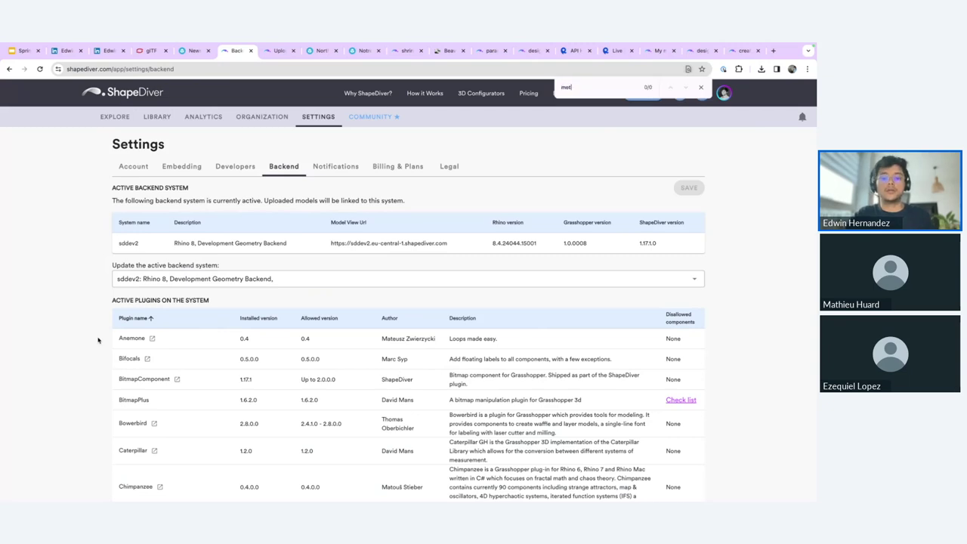
pyautogui.write('aho')
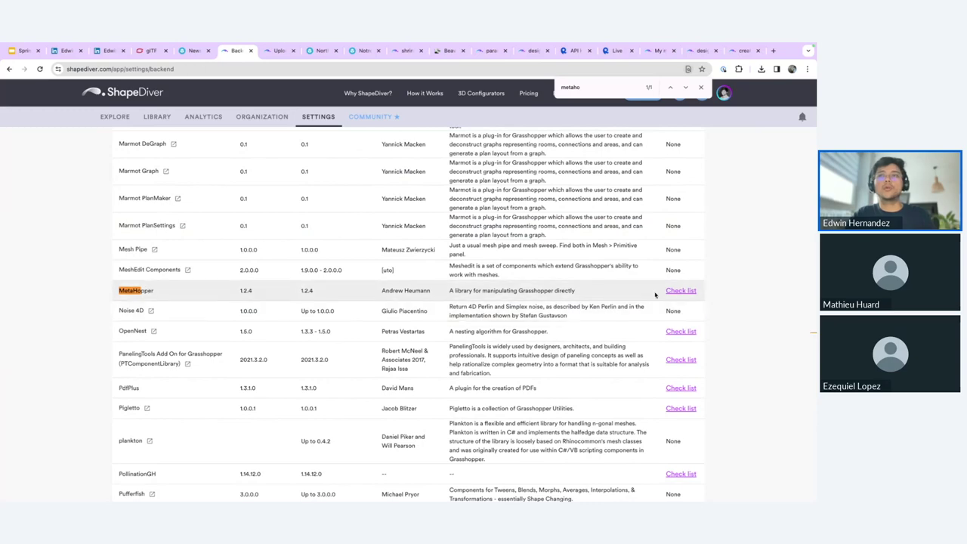
# Step: Look through the list of MetaHopper's disallowed components to its end and close it
pyautogui.click(689, 292)
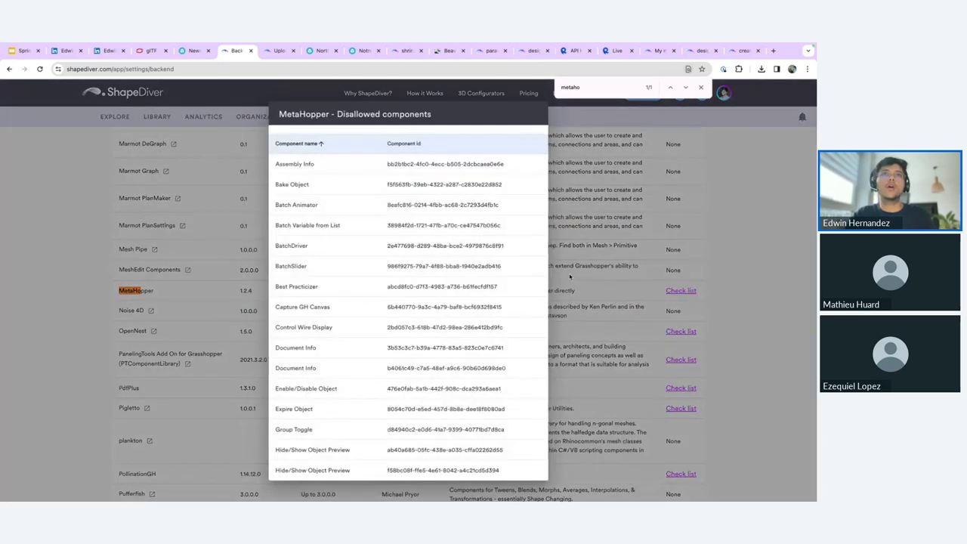
pyautogui.moveTo(419, 116); pyautogui.dragTo(336, 117)
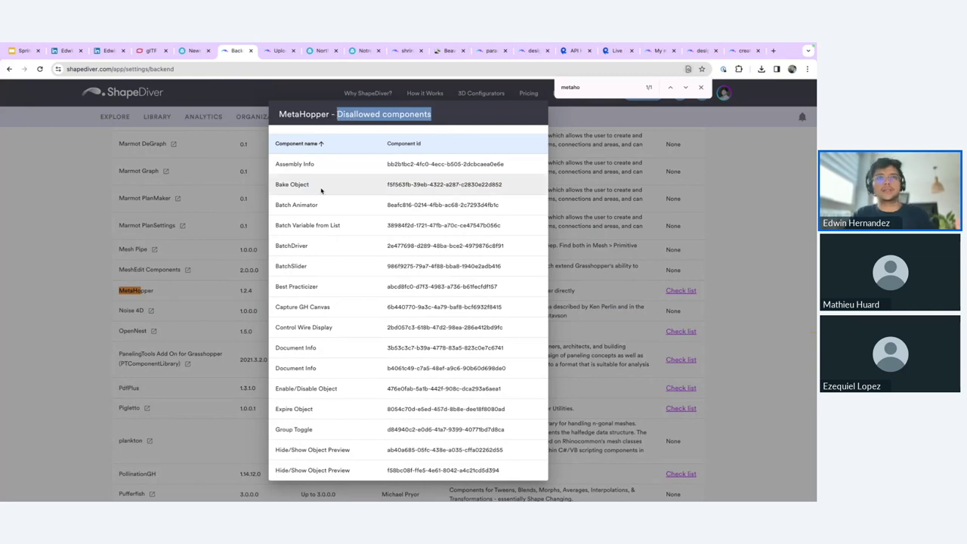
pyautogui.scroll(-5, 350, 285)
pyautogui.scroll(-3, 350, 284)
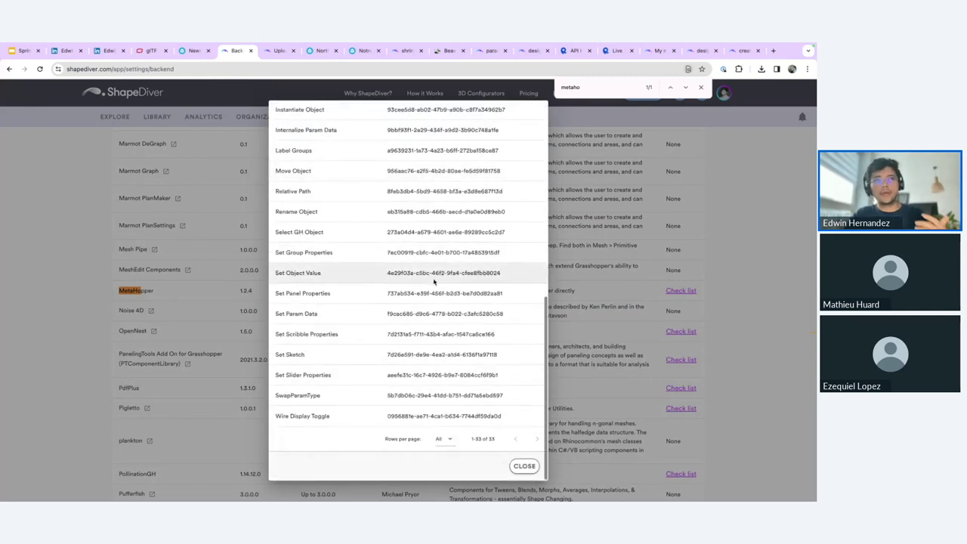
pyautogui.click(524, 466)
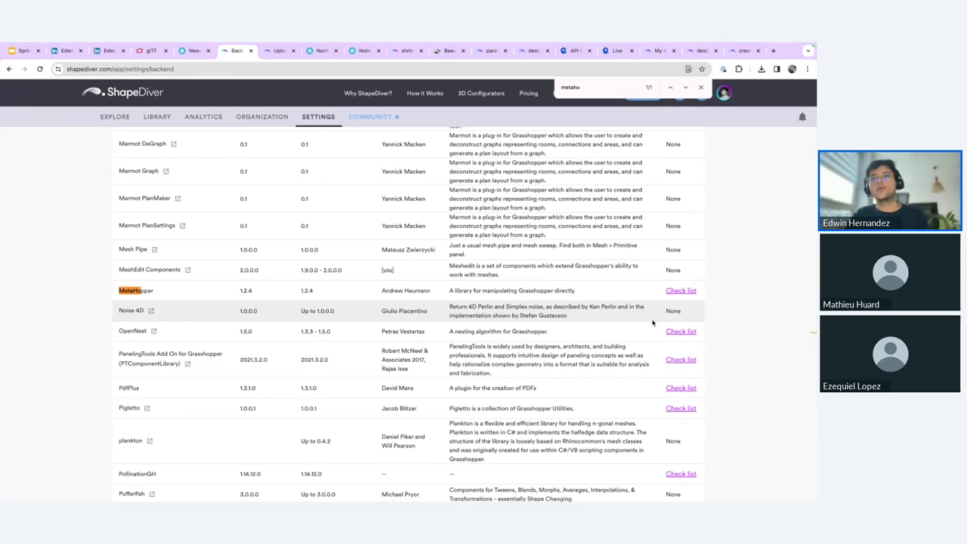
# Step: View OpenNest's disallowed components, close the list and look over the plugins listed further down
pyautogui.click(682, 332)
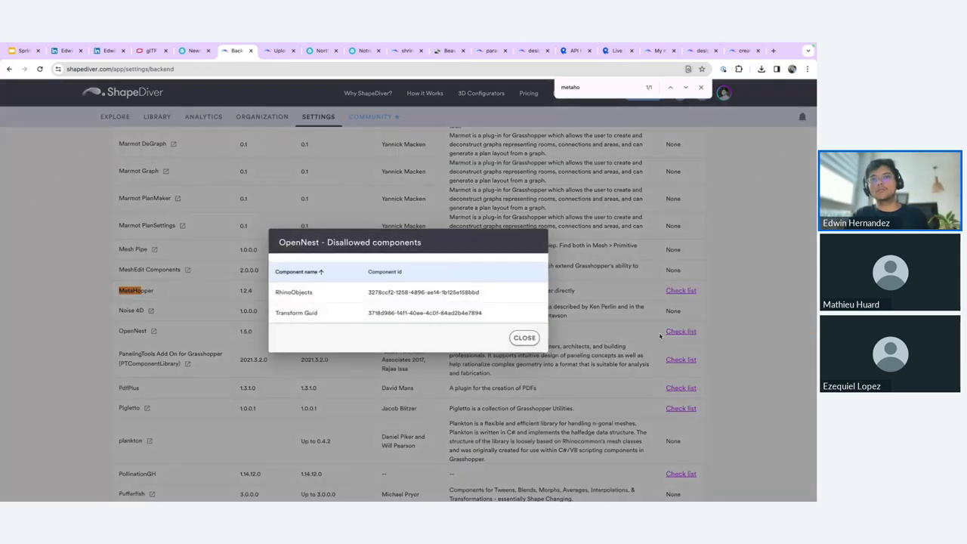
pyautogui.click(523, 337)
pyautogui.scroll(-1, 531, 339)
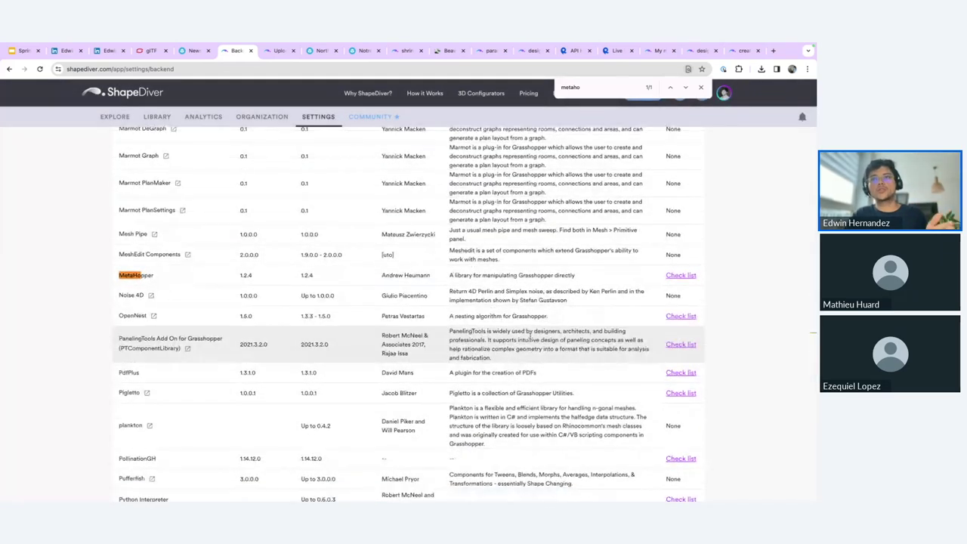
pyautogui.scroll(-1, 555, 339)
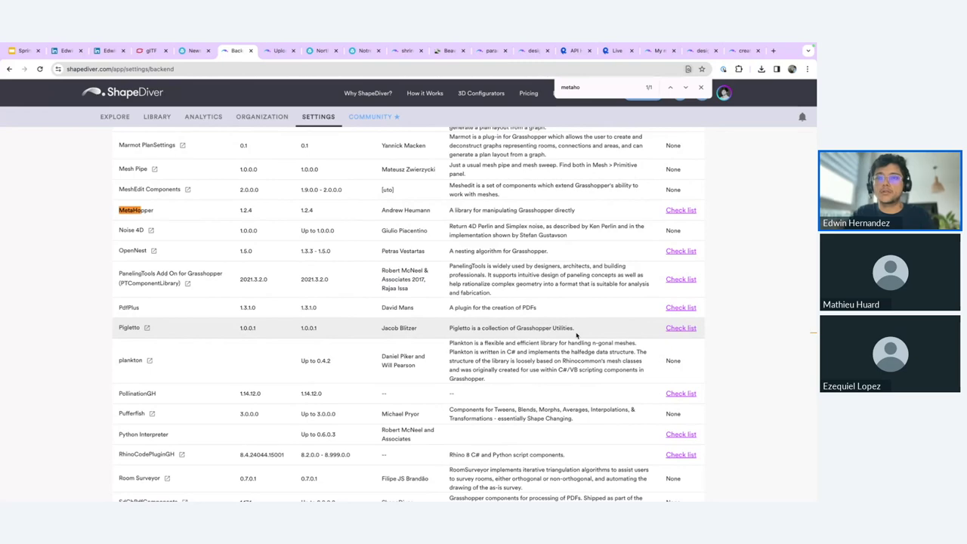
# Step: Return to Grasshopper and bring the Swiftlet section with its Get Metal Price per Gram example into view
pyautogui.hotkey('ctrl', 'Left')
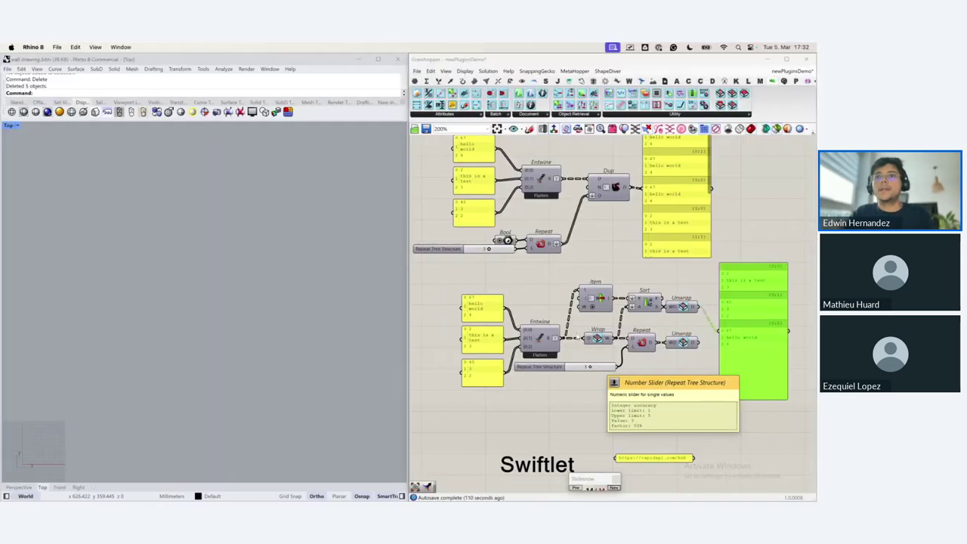
pyautogui.click(576, 488)
pyautogui.click(577, 488)
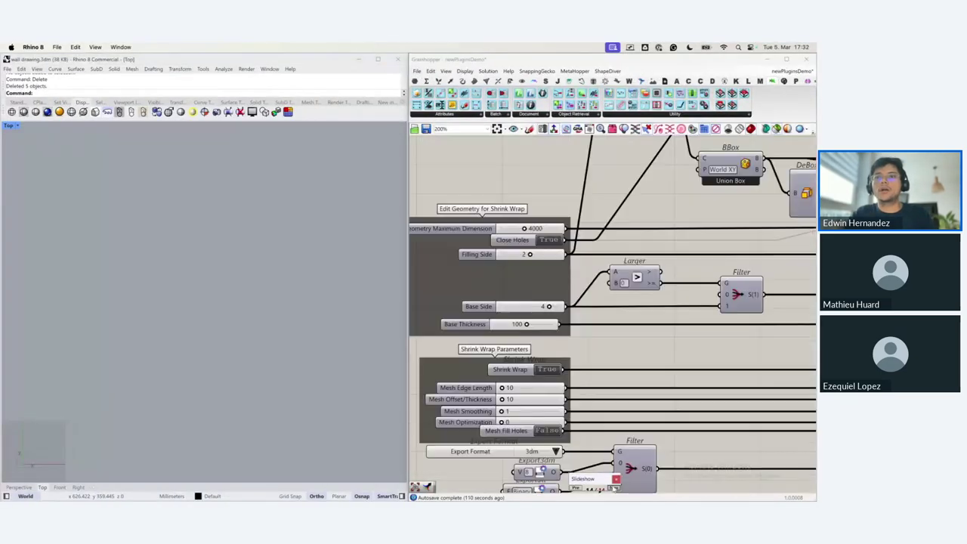
pyautogui.click(576, 488)
pyautogui.click(576, 488)
pyautogui.click(576, 488)
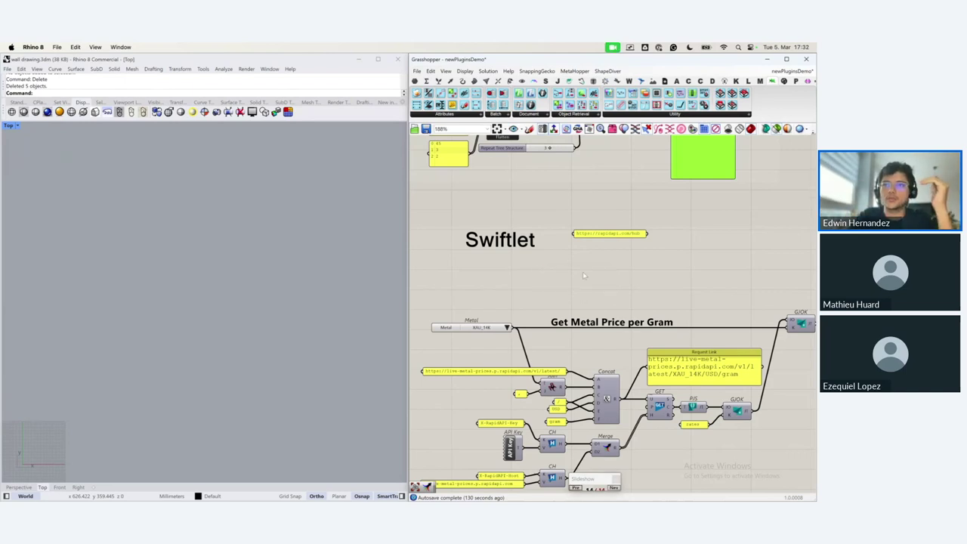
pyautogui.moveTo(582, 272); pyautogui.dragTo(586, 212, button='right')
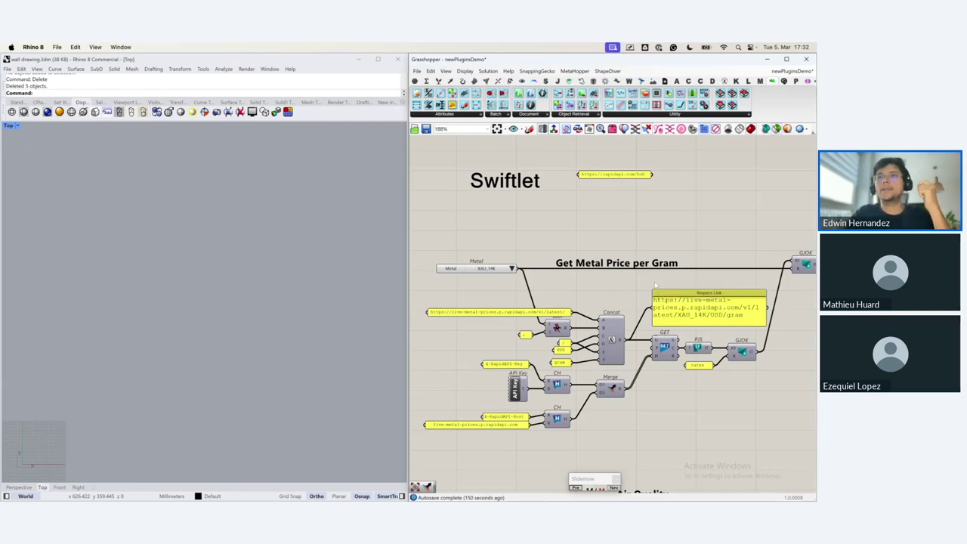
# Step: Switch to the browser and browse the featured API collections on the RapidAPI Hub
pyautogui.moveTo(663, 276); pyautogui.dragTo(563, 290, button='right')
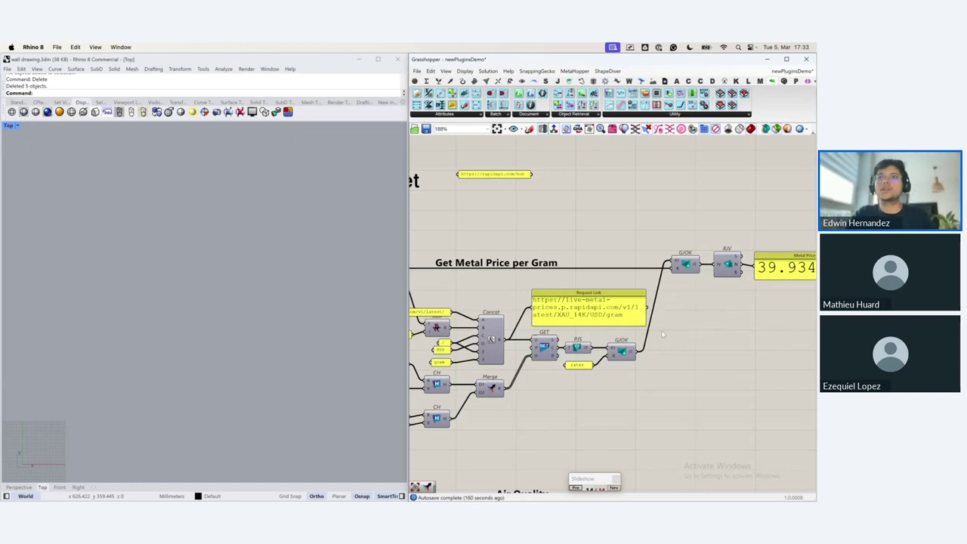
pyautogui.moveTo(566, 315); pyautogui.dragTo(631, 317, button='right')
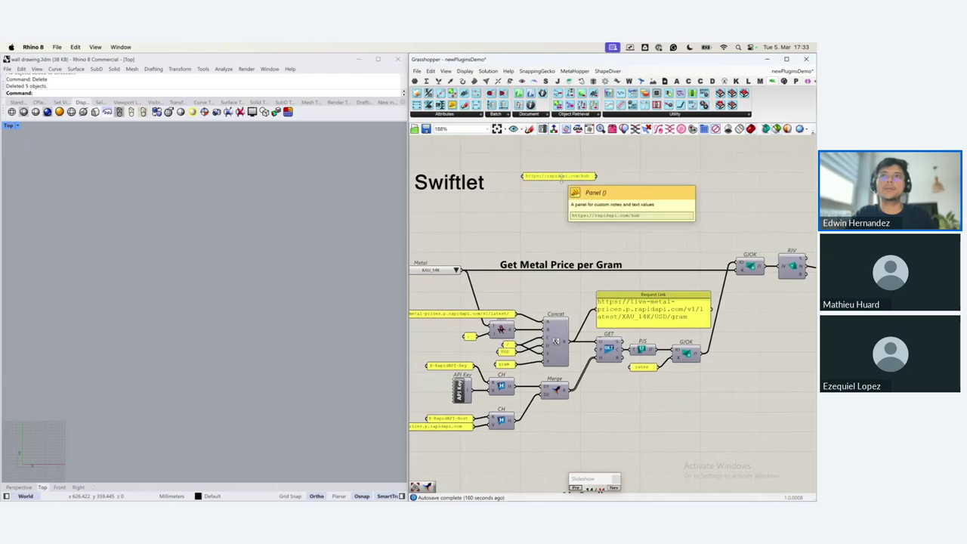
pyautogui.hotkey('ctrl', 'Right')
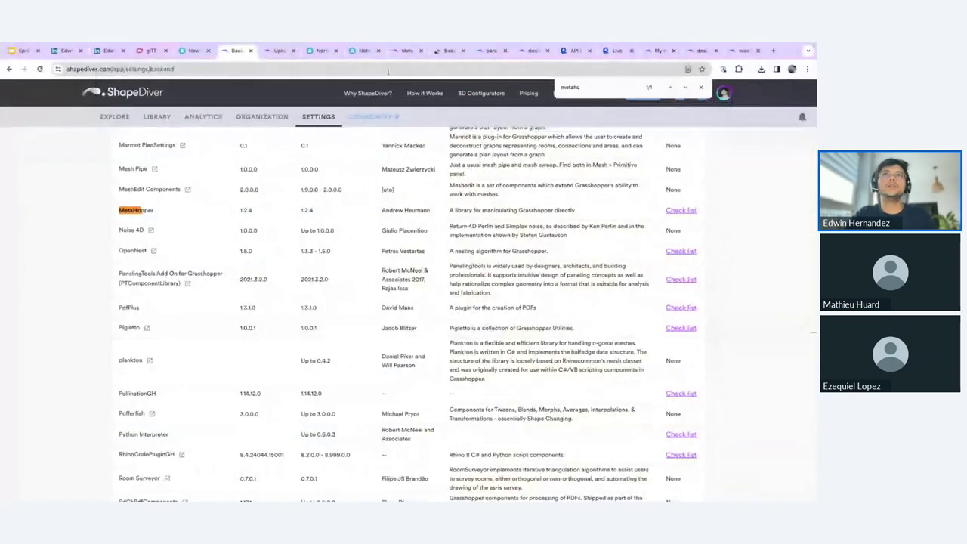
pyautogui.click(570, 51)
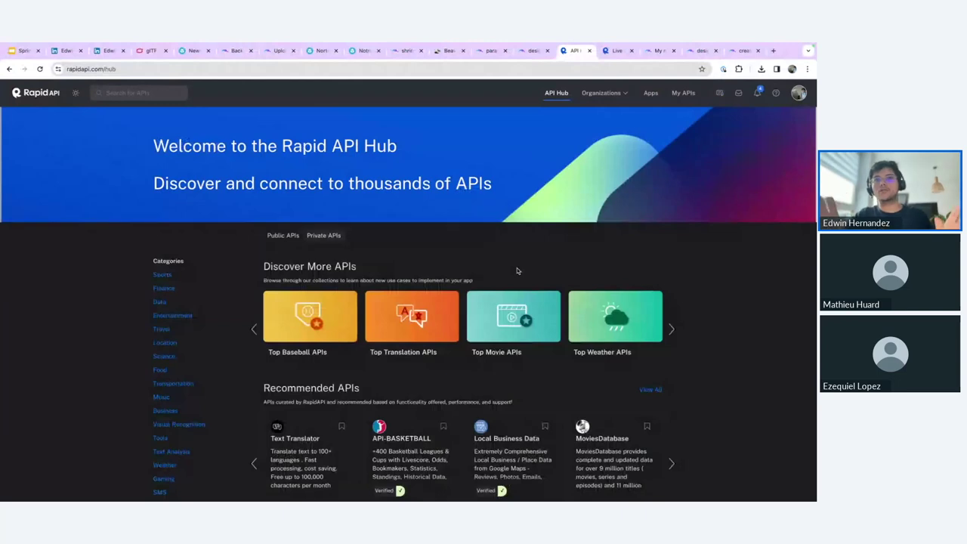
pyautogui.scroll(-2, 517, 268)
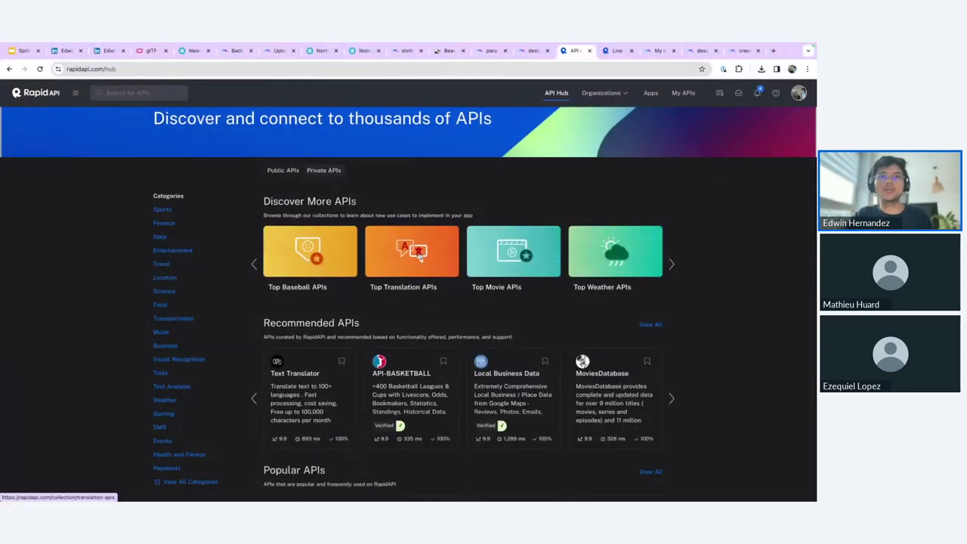
pyautogui.click(673, 264)
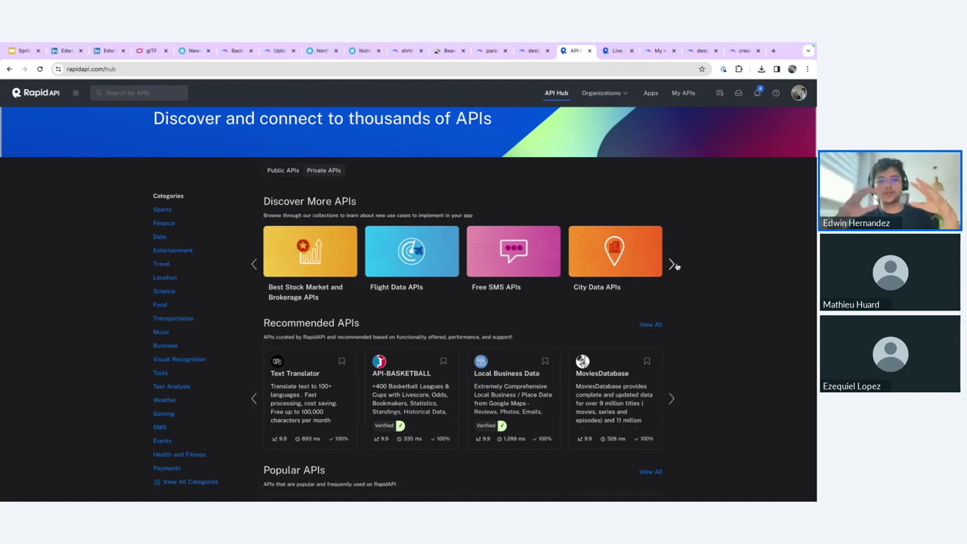
# Step: Open the Live Metal Prices API page in the browser and examine its list of endpoints and request settings
pyautogui.hotkey('ctrl', 'Left')
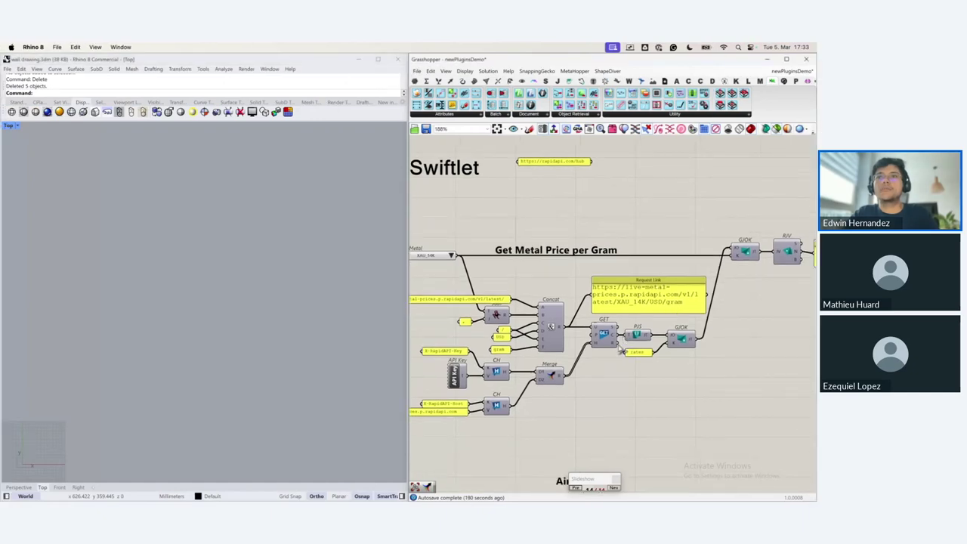
pyautogui.hotkey('ctrl', 'Right')
pyautogui.click(613, 54)
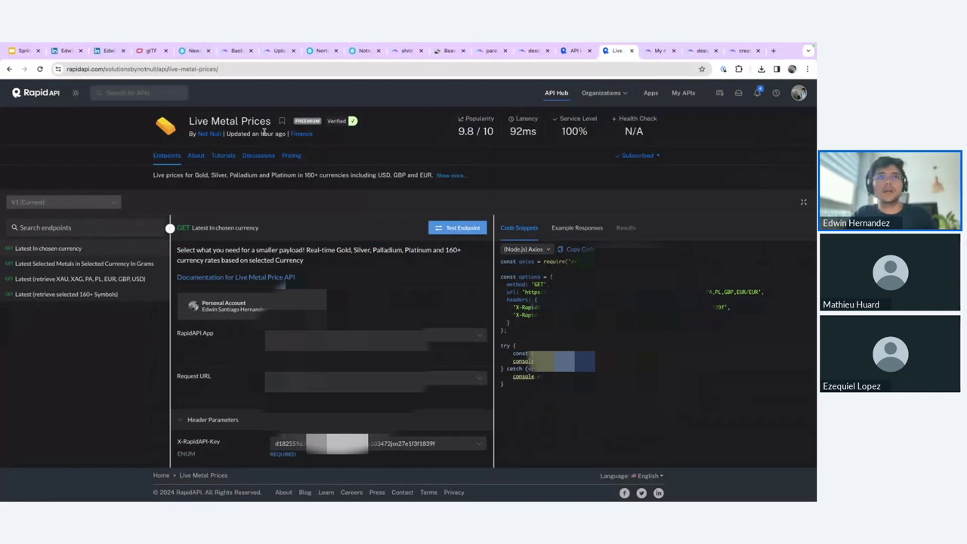
pyautogui.scroll(-1, 332, 355)
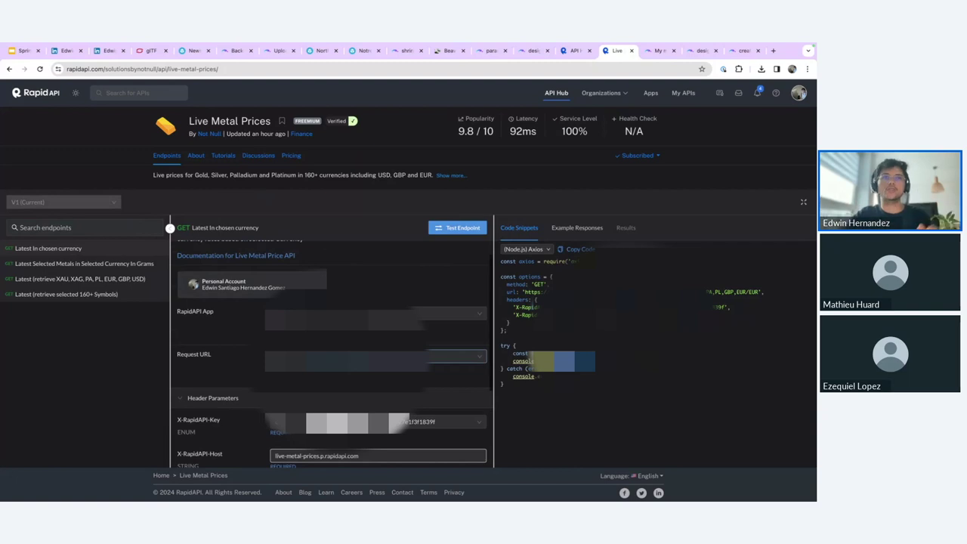
pyautogui.scroll(1, 332, 353)
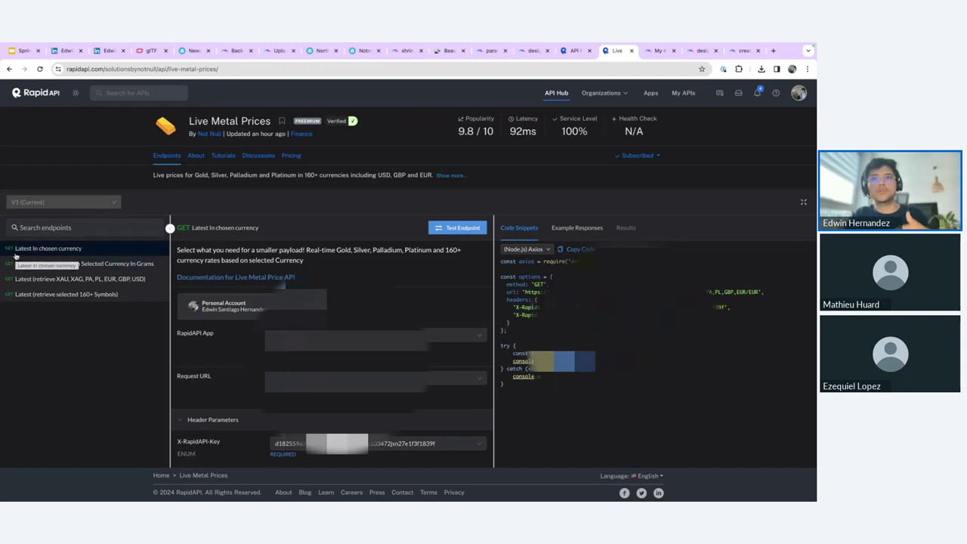
# Step: Check the GET Request component in Grasshopper against the header and required parameters on the Live Metal Prices page
pyautogui.hotkey('ctrl', 'Left')
pyautogui.scroll(1, 604, 333)
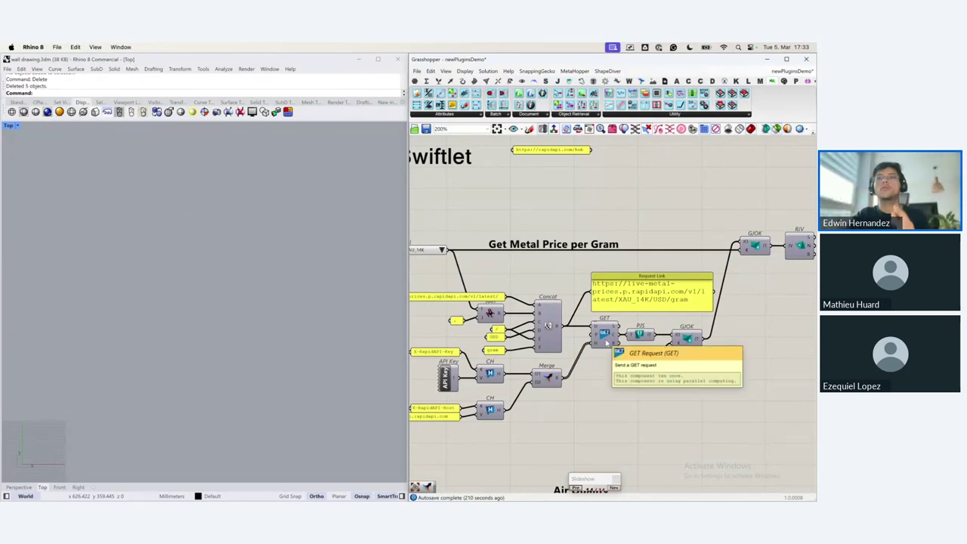
pyautogui.press('super+Tab')
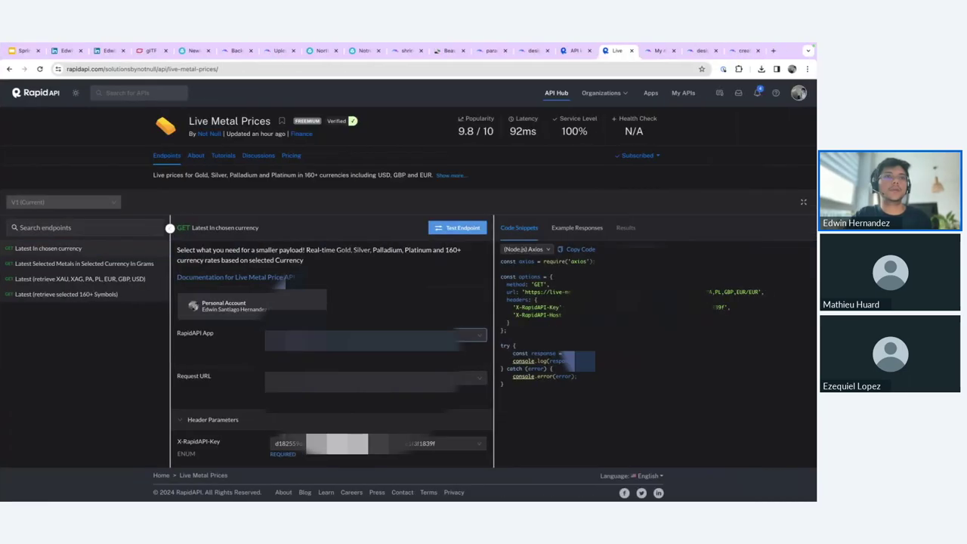
pyautogui.scroll(-2, 255, 352)
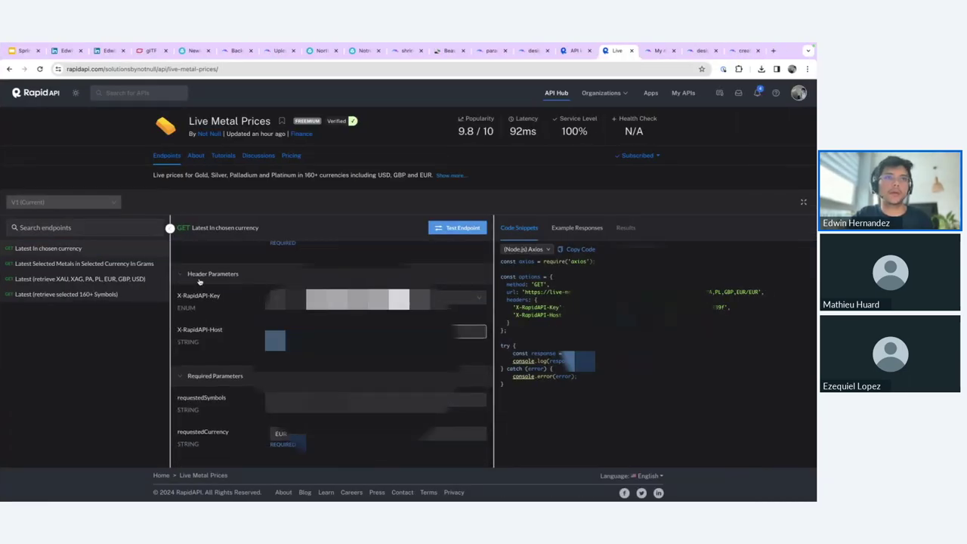
pyautogui.click(199, 280)
pyautogui.click(237, 361)
# Step: Switch back to Grasshopper and move the Metal Price panel above the Request Link panel, closer to the Metal selector
pyautogui.press('super+Tab')
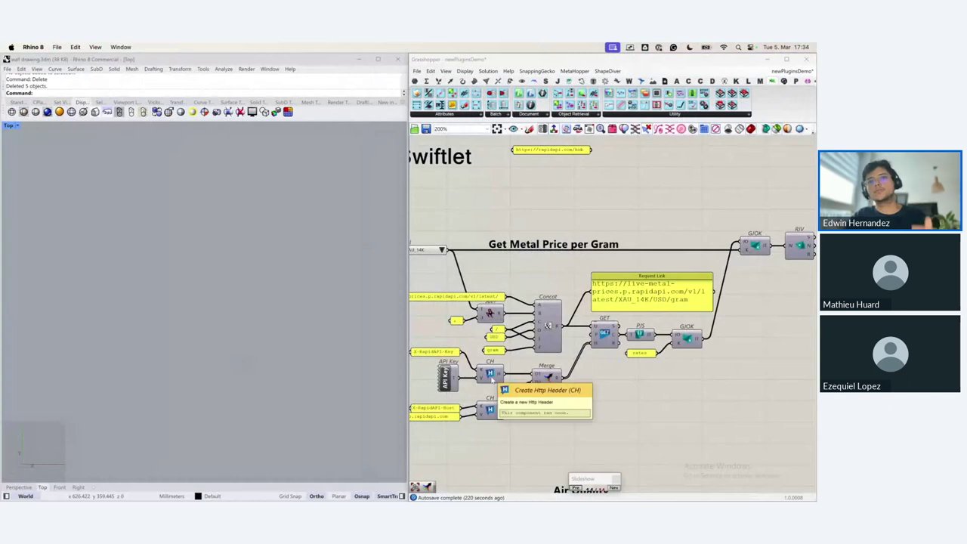
pyautogui.moveTo(493, 380); pyautogui.dragTo(580, 364, button='right')
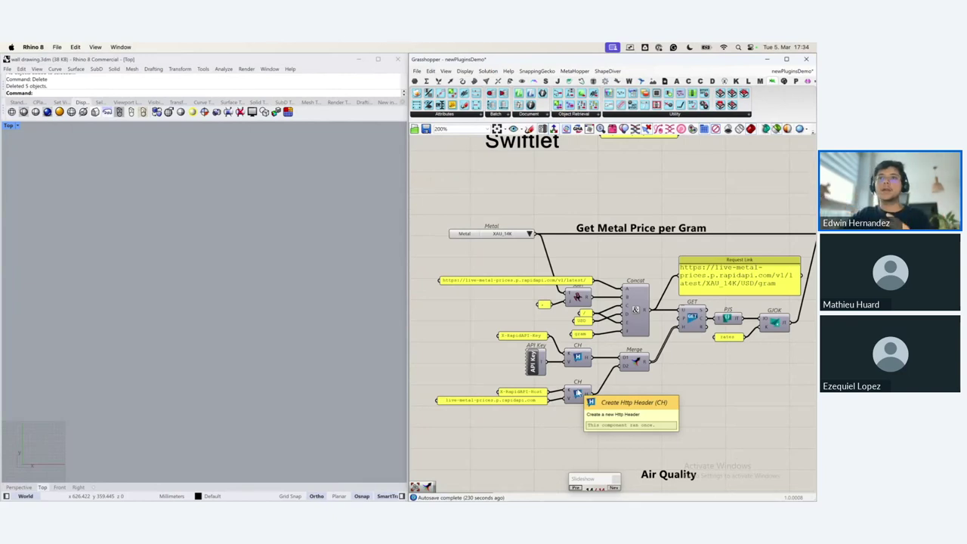
pyautogui.moveTo(748, 333); pyautogui.dragTo(640, 338, button='right')
pyautogui.moveTo(812, 298); pyautogui.dragTo(695, 316, button='right')
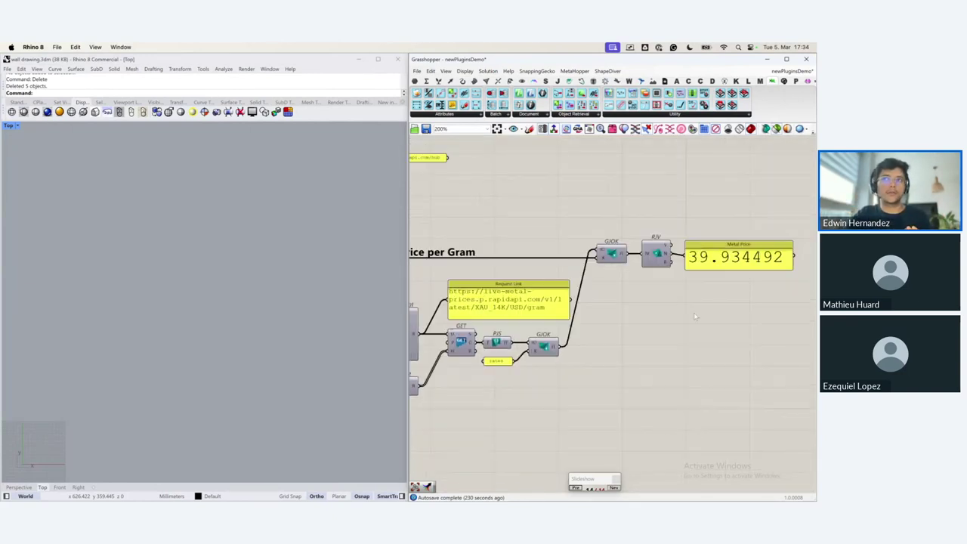
pyautogui.moveTo(624, 303); pyautogui.dragTo(679, 329, button='right')
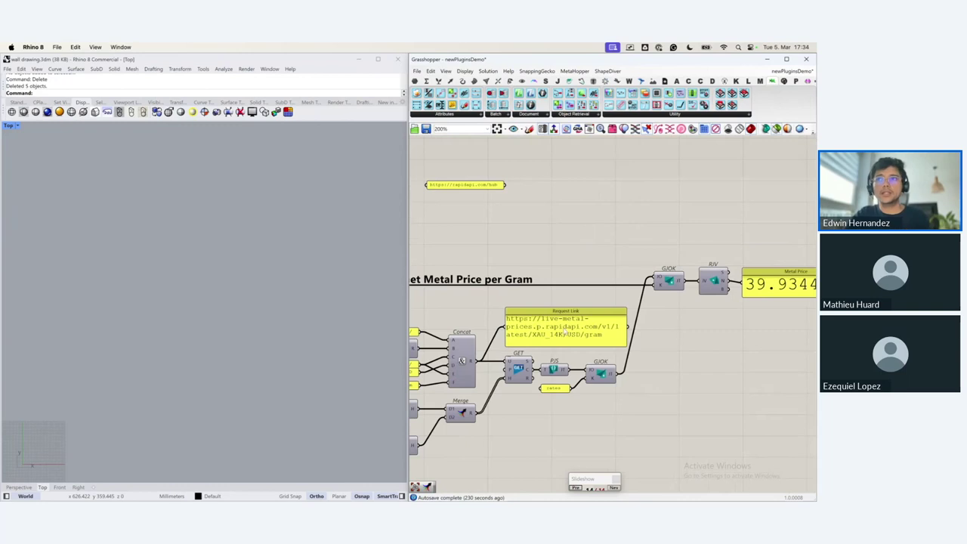
pyautogui.moveTo(564, 332); pyautogui.dragTo(578, 329, button='right')
pyautogui.moveTo(786, 286); pyautogui.dragTo(640, 231)
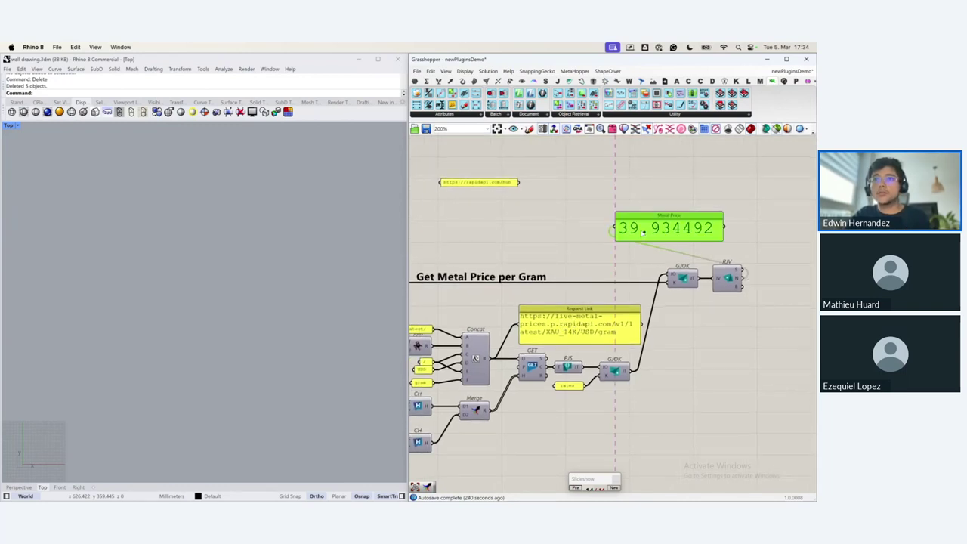
pyautogui.moveTo(431, 296); pyautogui.dragTo(527, 284, button='right')
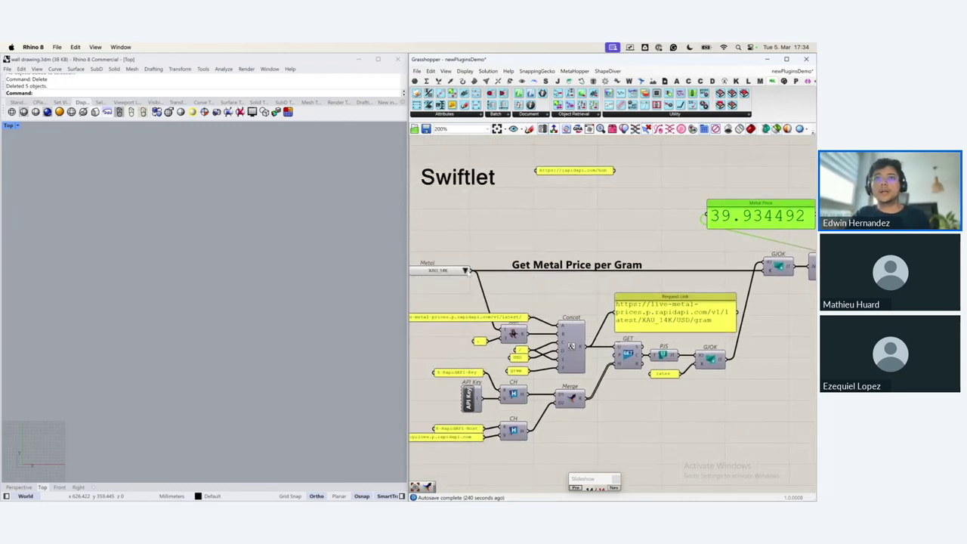
# Step: Test the price request by setting the Metal selector to PL, XAG and PL again, ending on XAU_18K
pyautogui.click(466, 270)
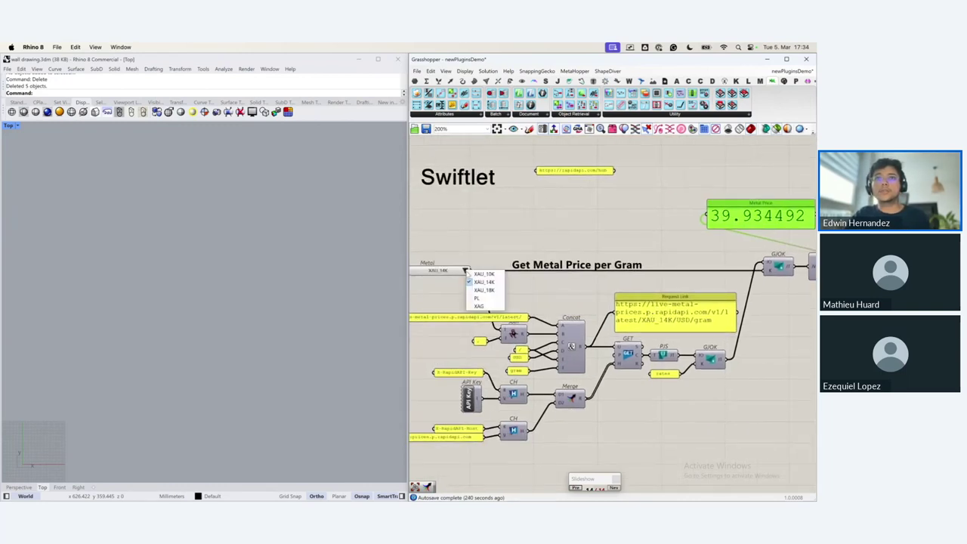
pyautogui.click(495, 300)
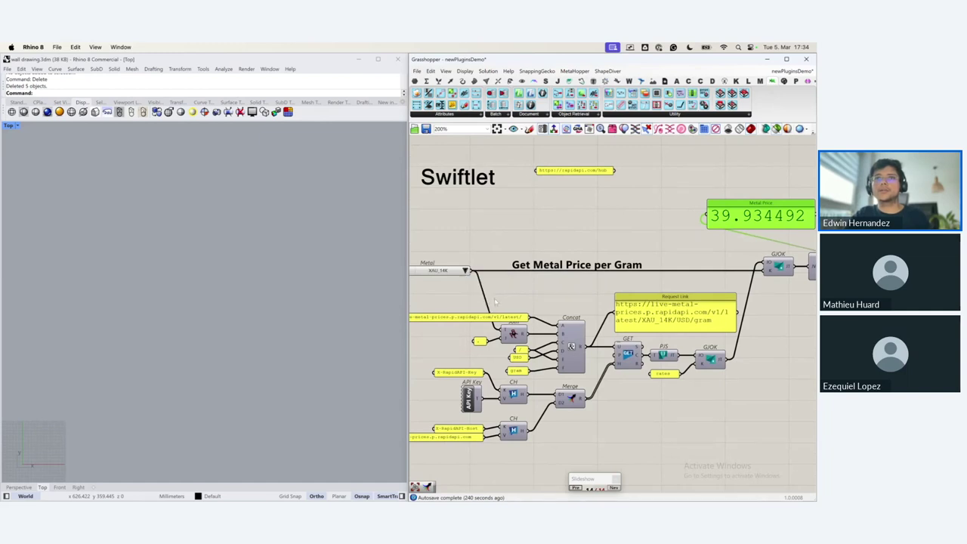
pyautogui.click(466, 270)
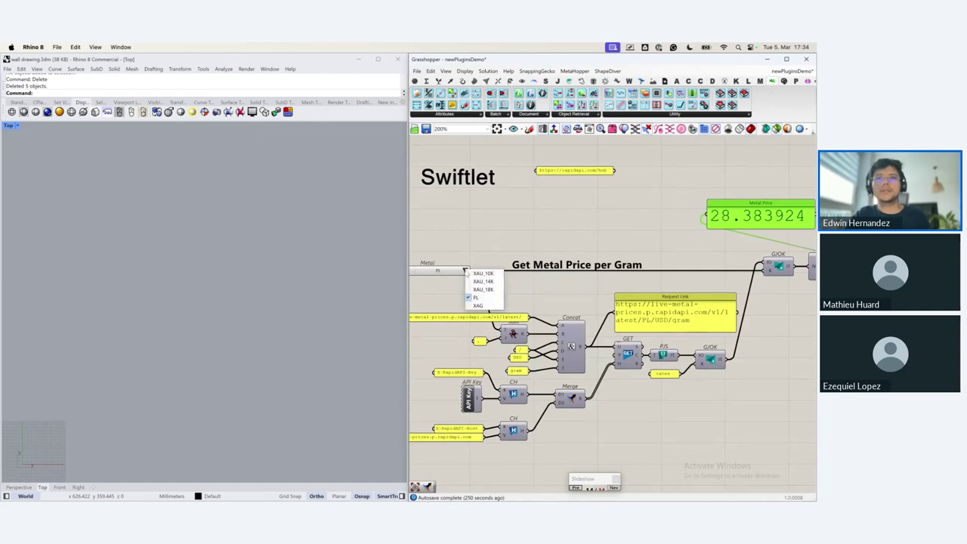
pyautogui.click(479, 305)
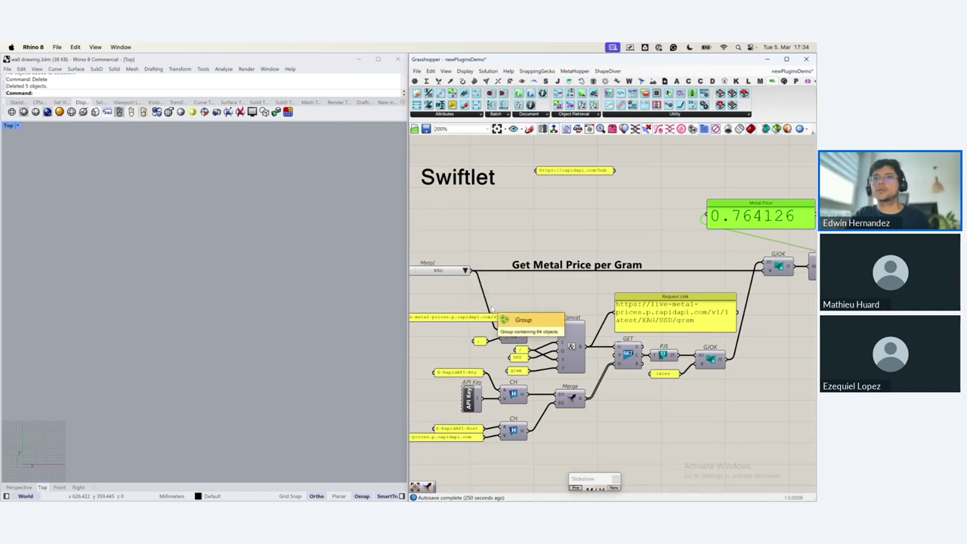
pyautogui.click(465, 270)
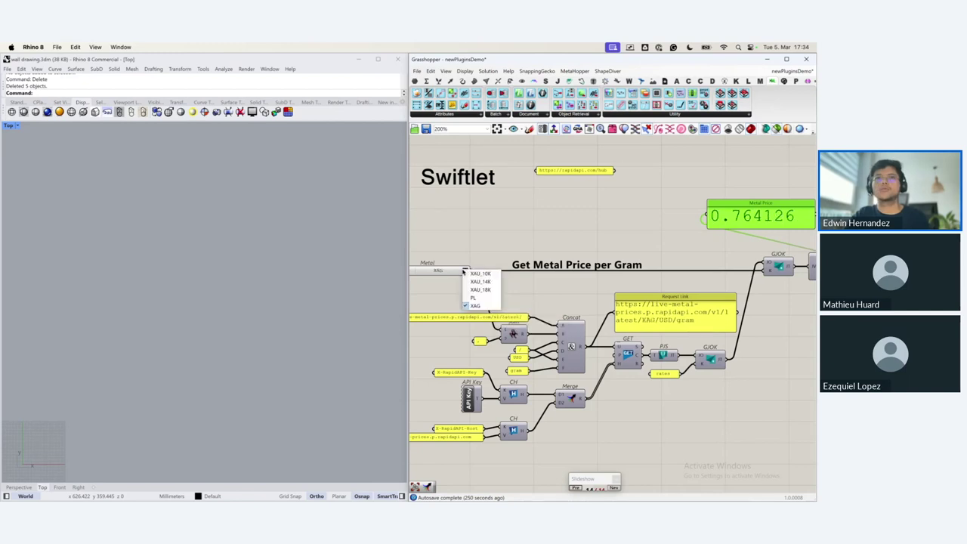
pyautogui.click(476, 297)
pyautogui.click(466, 271)
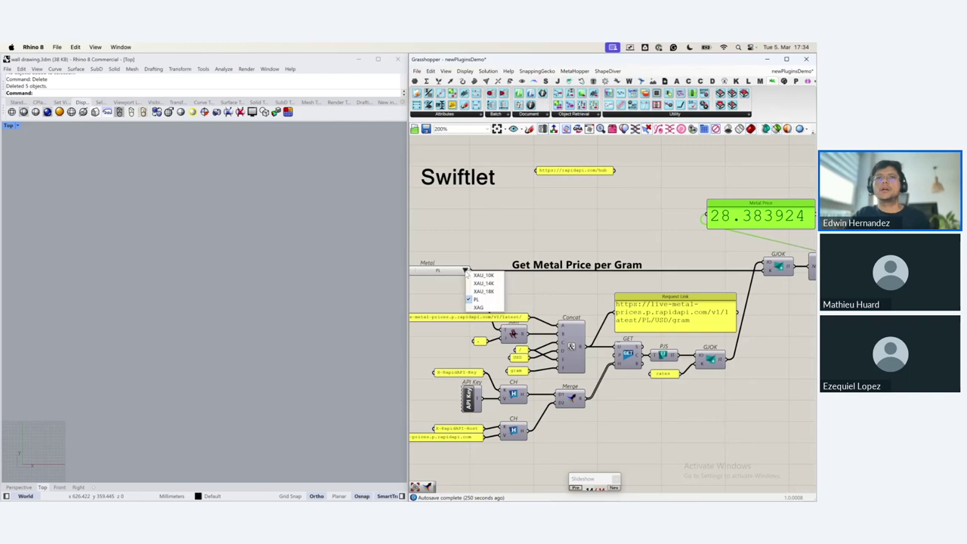
pyautogui.click(483, 292)
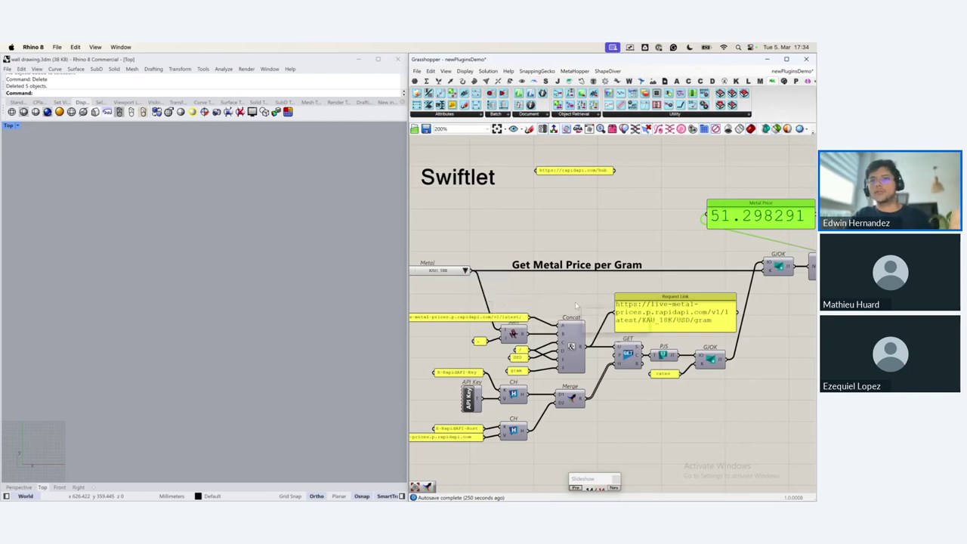
# Step: Examine the Air Quality definition from the location name inputs through the coordinates to the Get Air Quality request
pyautogui.moveTo(575, 301); pyautogui.dragTo(567, 230, button='right')
pyautogui.moveTo(585, 296); pyautogui.dragTo(581, 199, button='right')
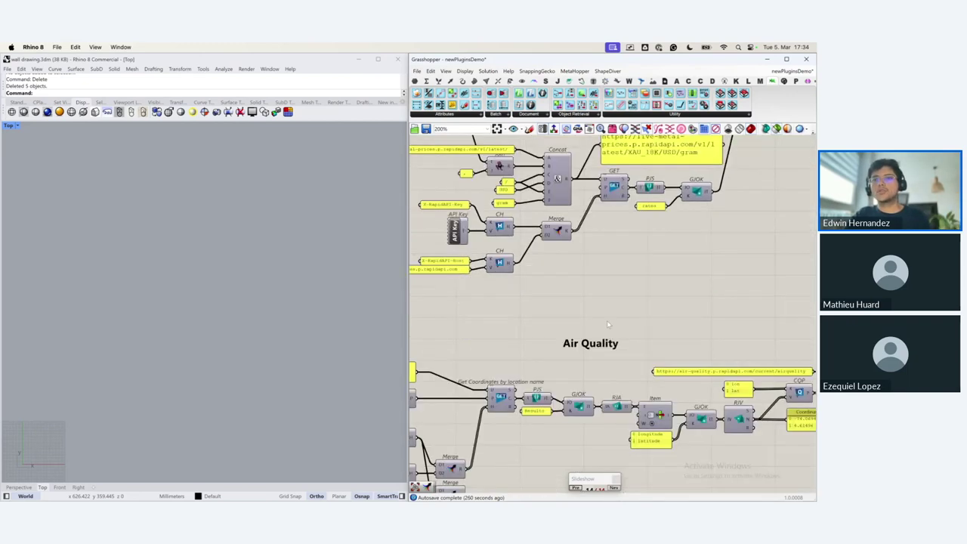
pyautogui.moveTo(606, 321); pyautogui.dragTo(617, 234, button='right')
pyautogui.moveTo(577, 284); pyautogui.dragTo(744, 280, button='right')
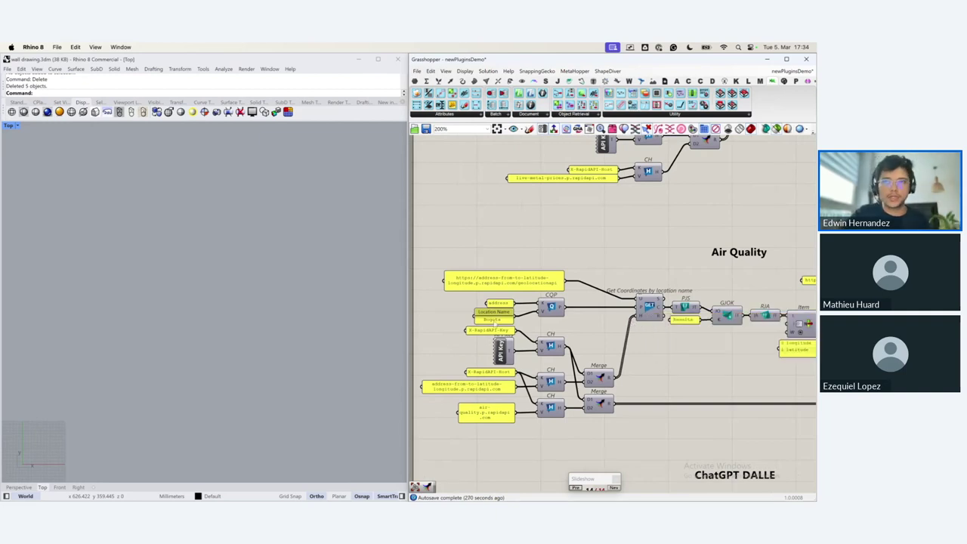
pyautogui.moveTo(688, 340); pyautogui.dragTo(556, 336, button='right')
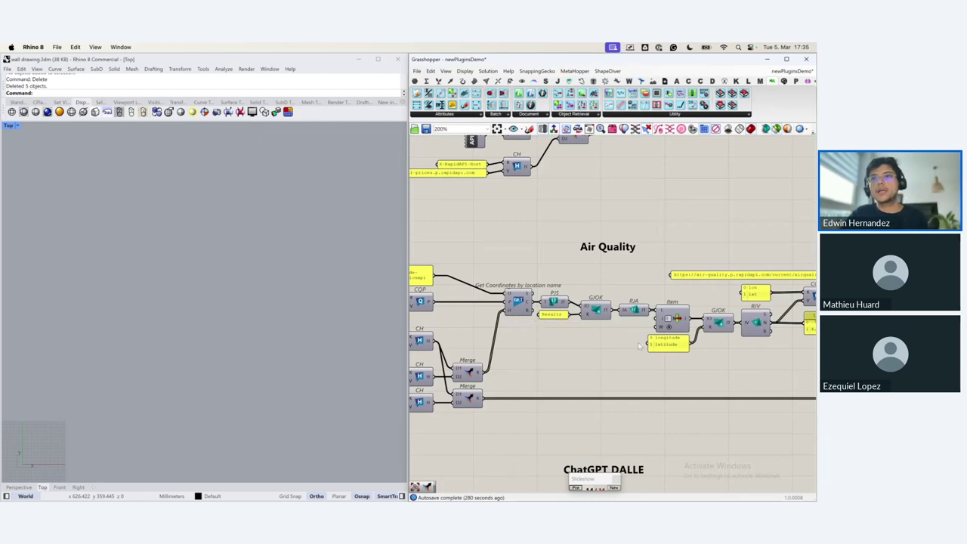
pyautogui.hscroll(5, 613, 355)
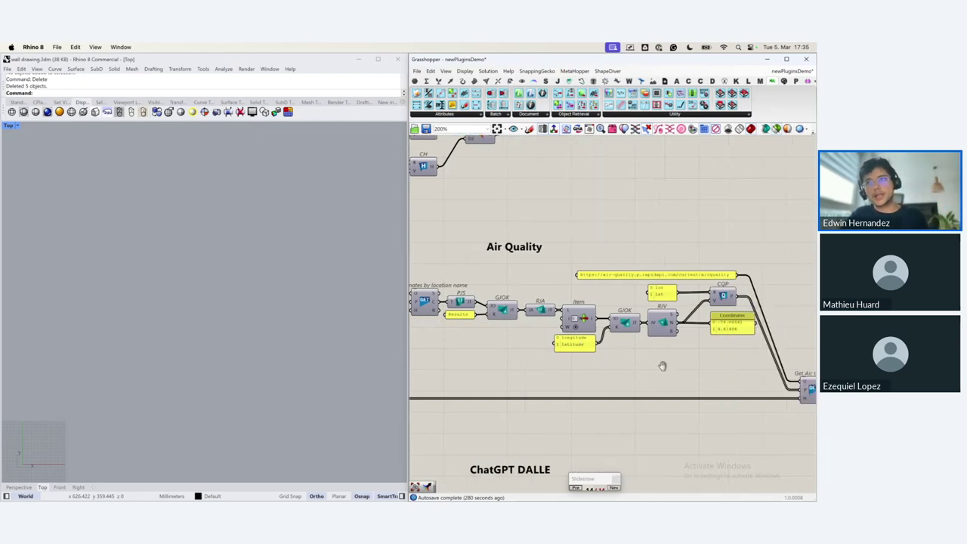
pyautogui.hscroll(6, 662, 365)
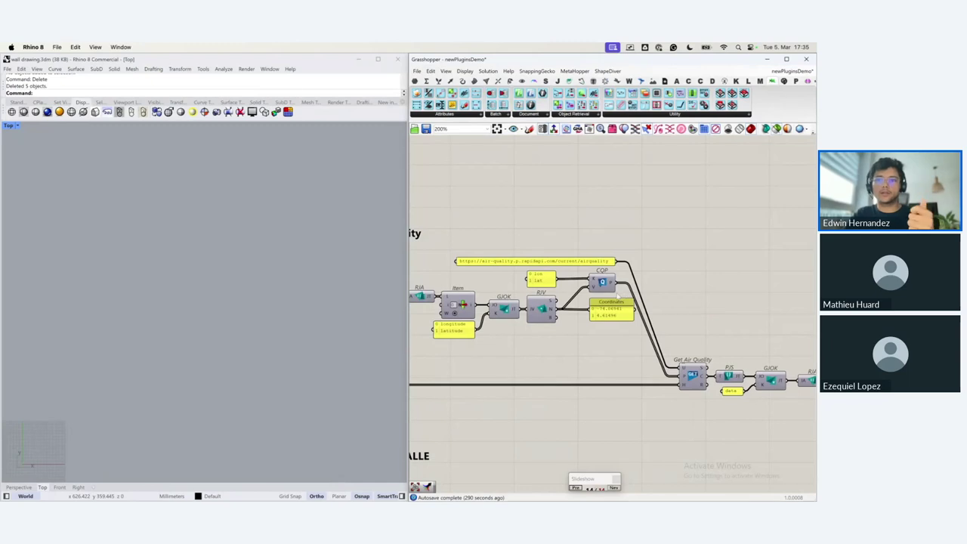
pyautogui.hscroll(5, 634, 317)
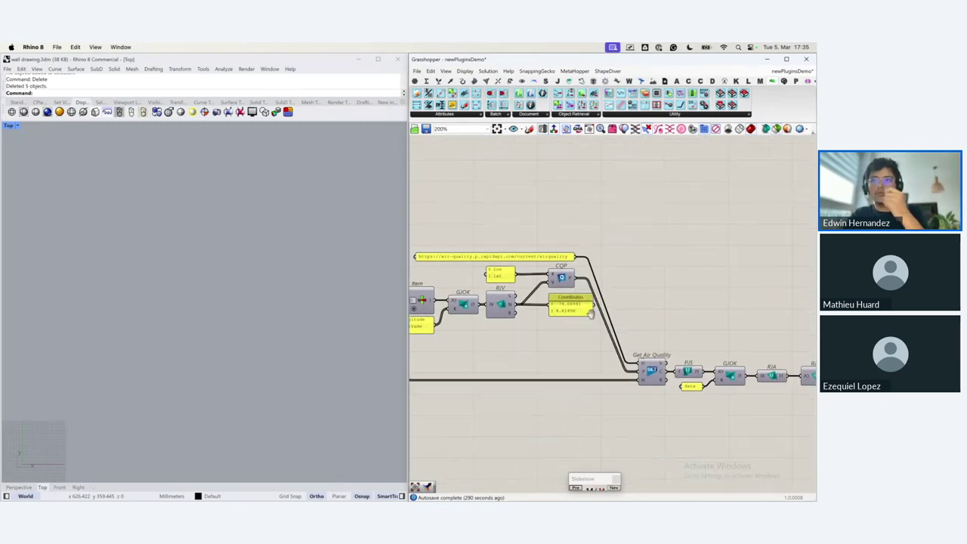
# Step: Review the air quality result panels and look over the ChatGPT DALLE and Google Spreadsheet headings below
pyautogui.moveTo(659, 336); pyautogui.dragTo(415, 326, button='right')
pyautogui.moveTo(716, 297); pyautogui.dragTo(716, 318)
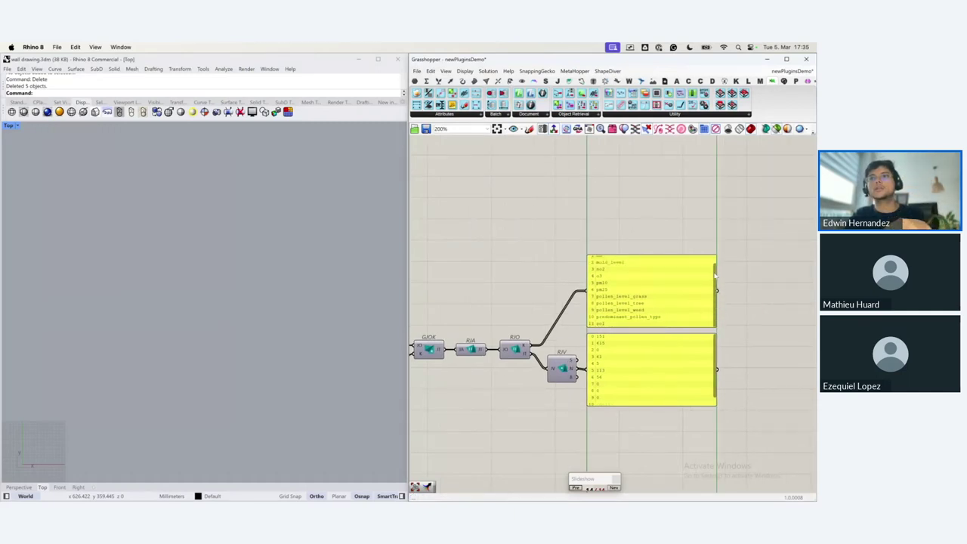
pyautogui.scroll(2, 682, 289)
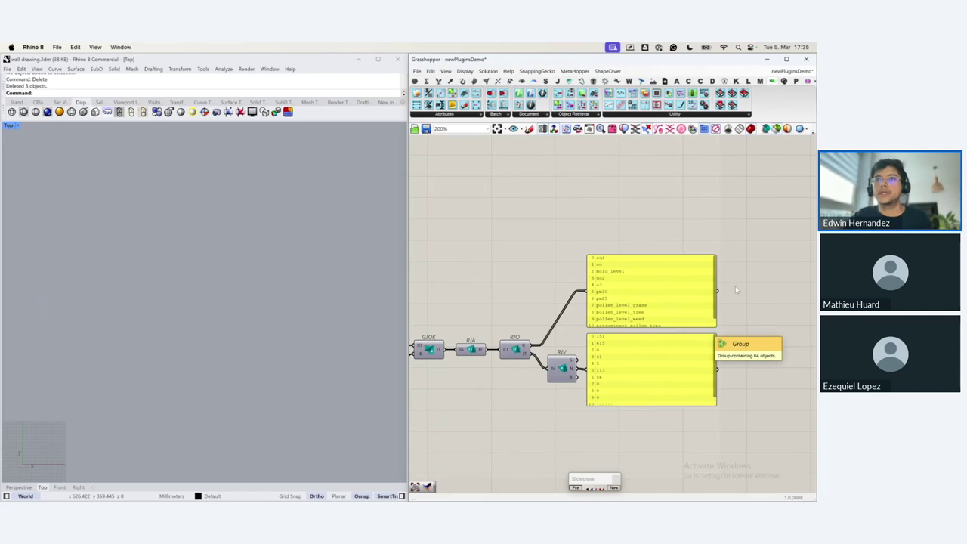
pyautogui.scroll(-6, 731, 311)
pyautogui.scroll(6, 487, 354)
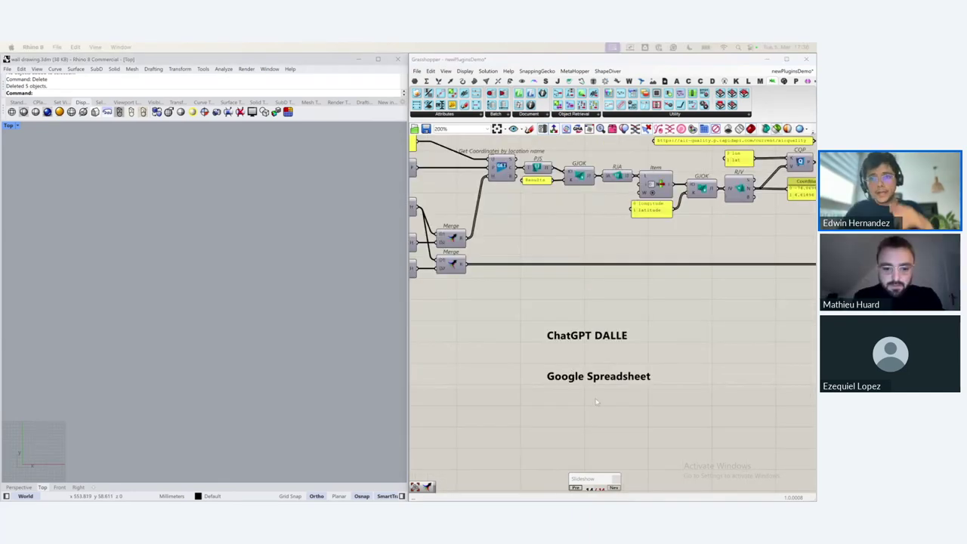
pyautogui.moveTo(596, 425); pyautogui.dragTo(596, 401, button='right')
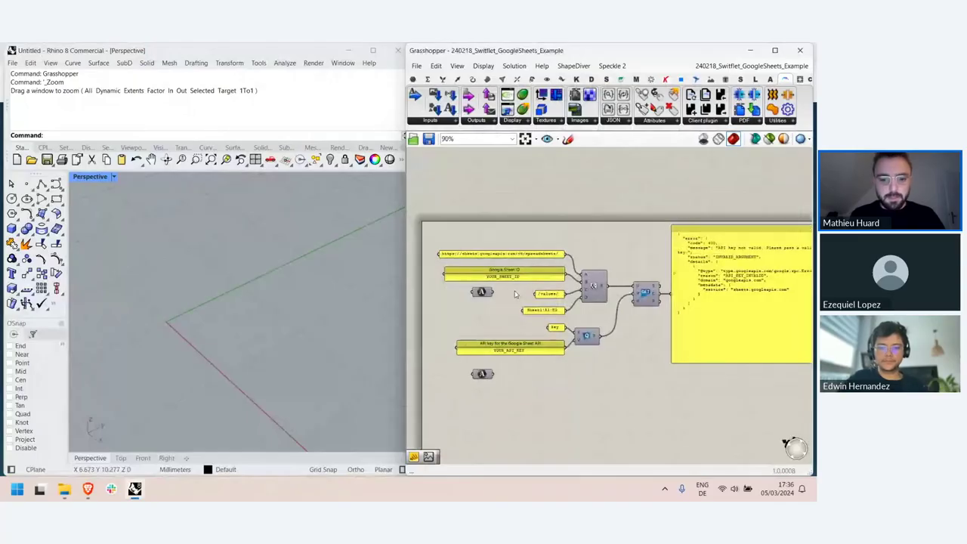
# Step: Examine the Google Sheets example definition, from the URL, sheet ID and API key panels through Create Query Param to the GET Request response
pyautogui.scroll(1, 528, 364)
pyautogui.scroll(-3, 526, 375)
pyautogui.scroll(2, 526, 375)
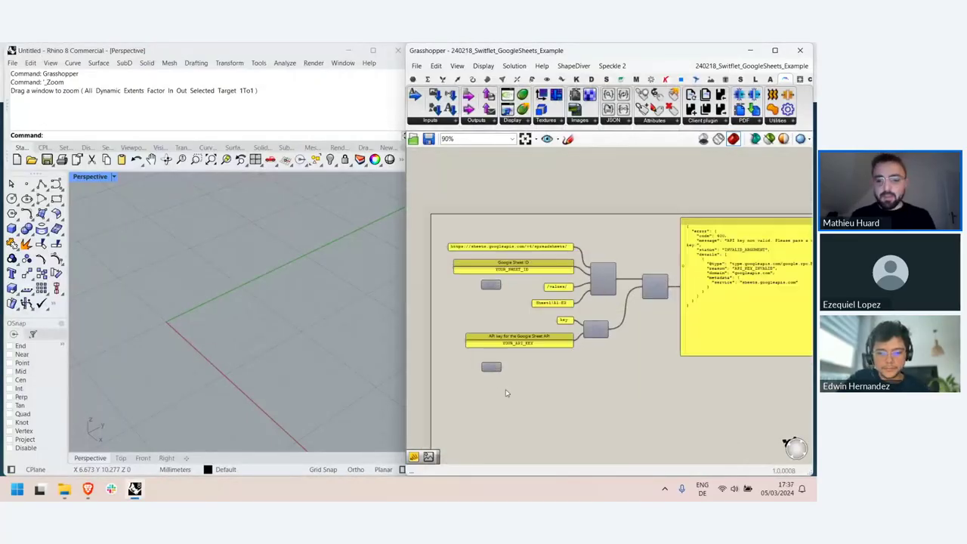
pyautogui.scroll(-2, 565, 355)
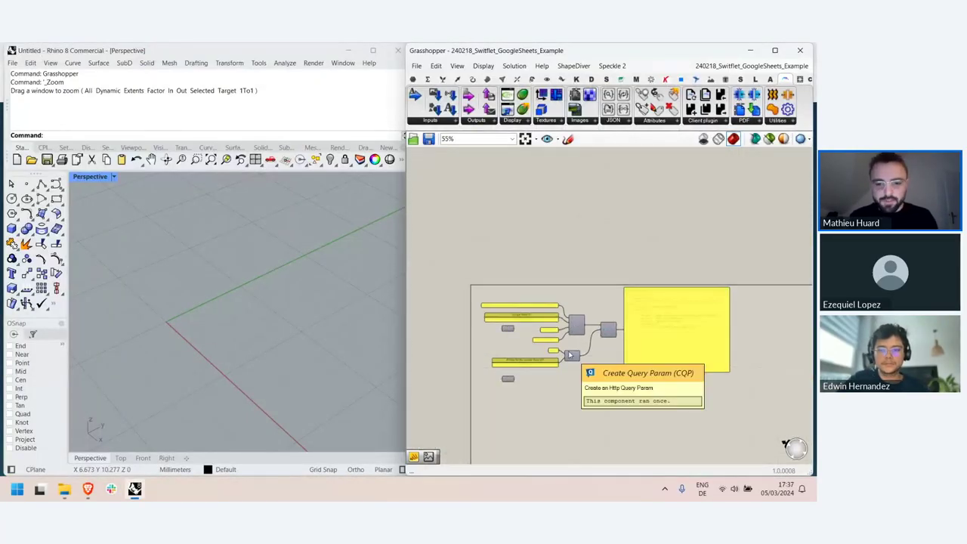
pyautogui.scroll(2, 559, 336)
pyautogui.moveTo(572, 318); pyautogui.dragTo(572, 285, button='right')
pyautogui.scroll(1, 566, 293)
pyautogui.scroll(-1, 567, 293)
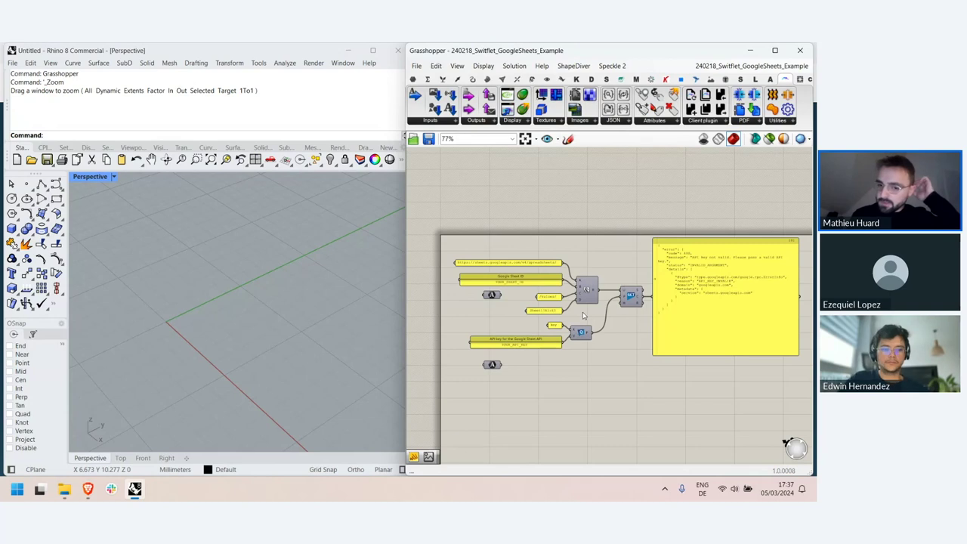
pyautogui.scroll(2, 586, 286)
pyautogui.scroll(-2, 577, 284)
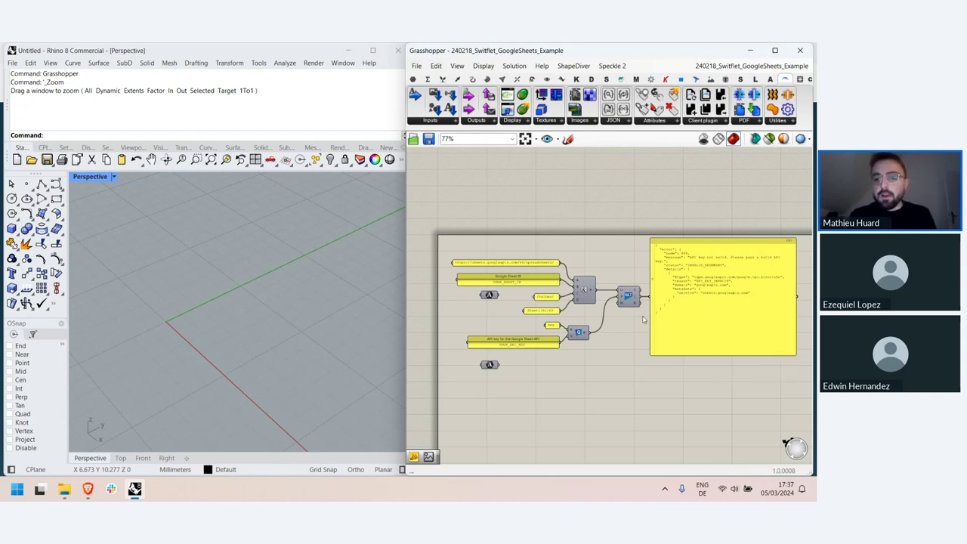
pyautogui.scroll(2, 611, 303)
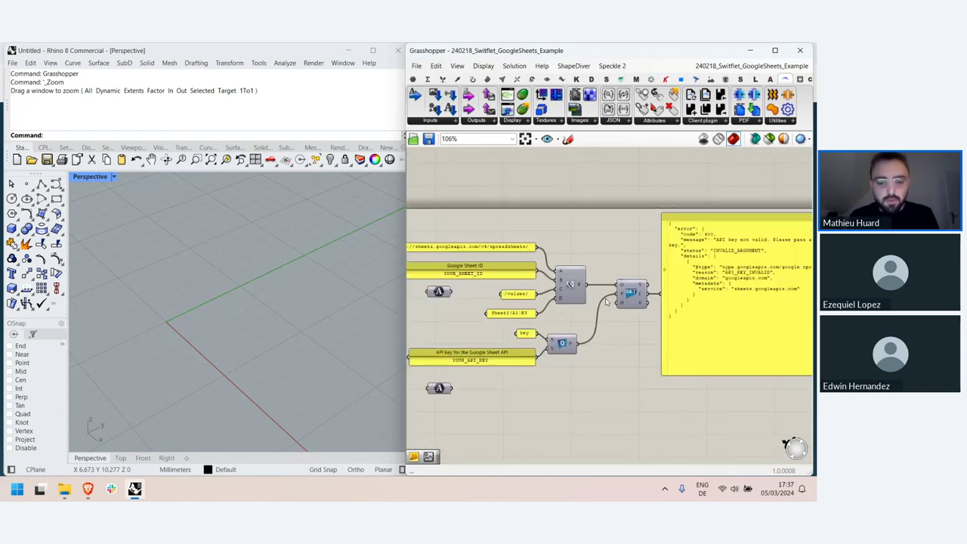
pyautogui.scroll(-2, 606, 302)
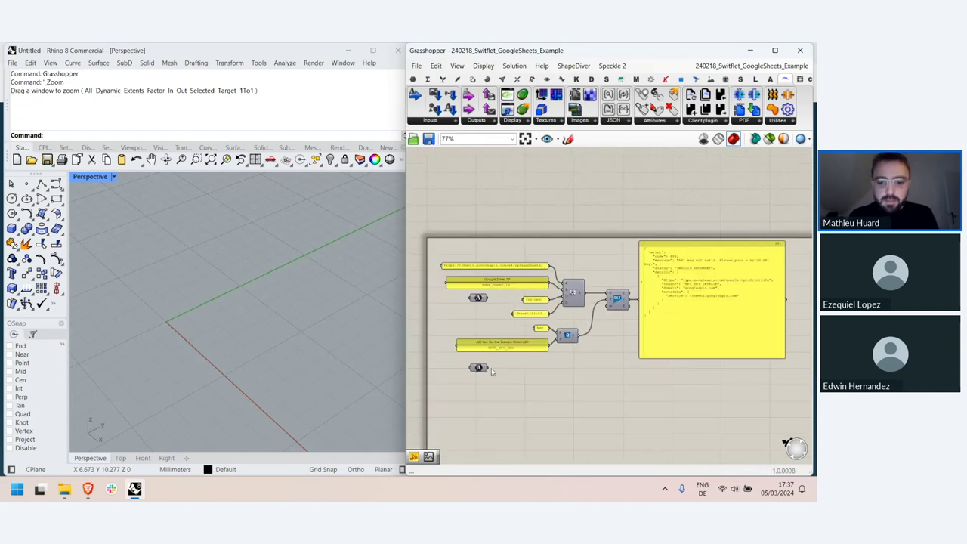
pyautogui.scroll(2, 577, 346)
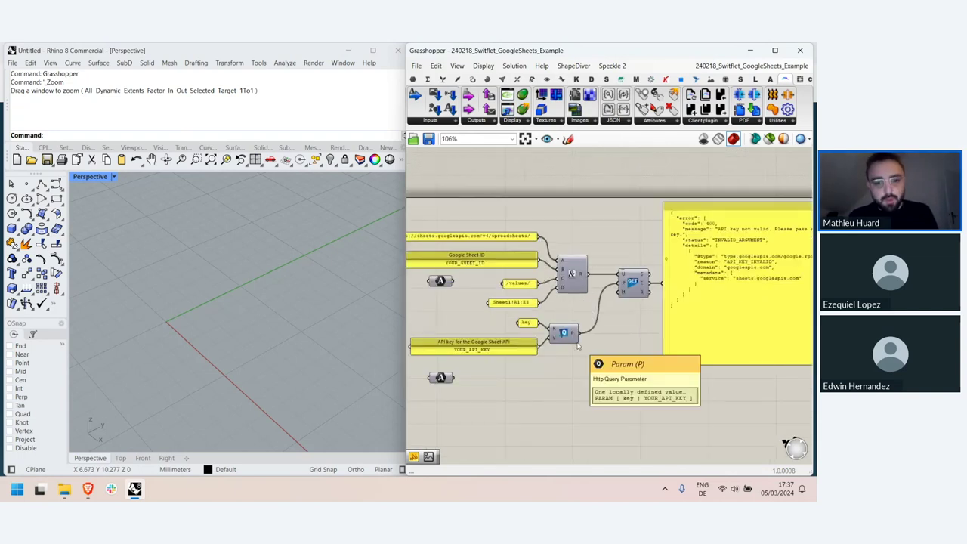
# Step: Switch to the browser and show the GoogleSheetTest spreadsheet that serves as the data source
pyautogui.moveTo(88, 488)
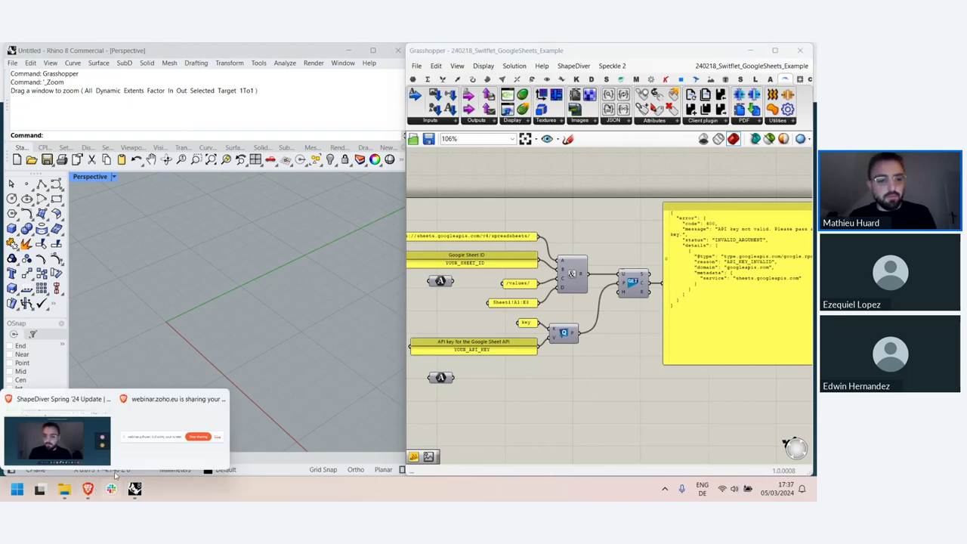
pyautogui.click(50, 437)
pyautogui.click(317, 52)
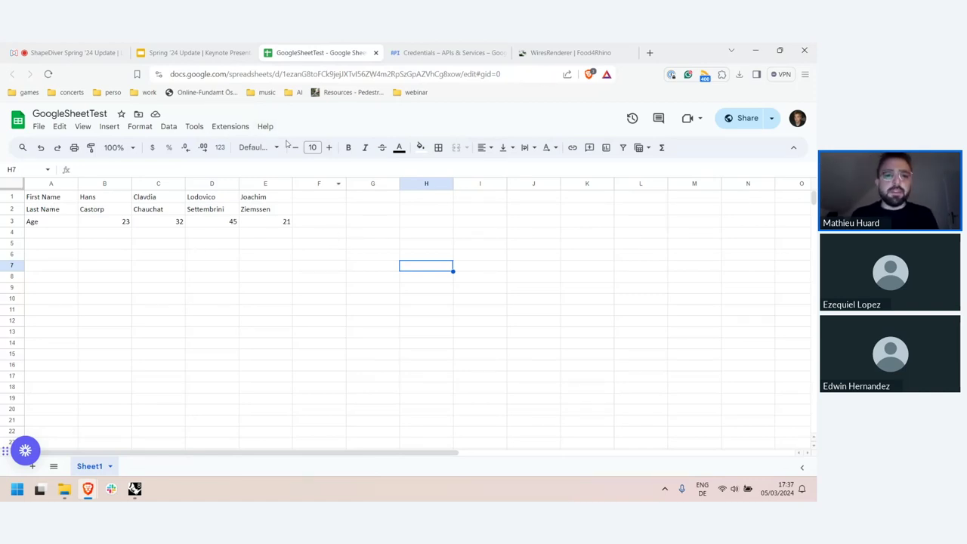
# Step: Switch back to Grasshopper and check the contents of the Google Sheet ID panel without changing them
pyautogui.click(135, 488)
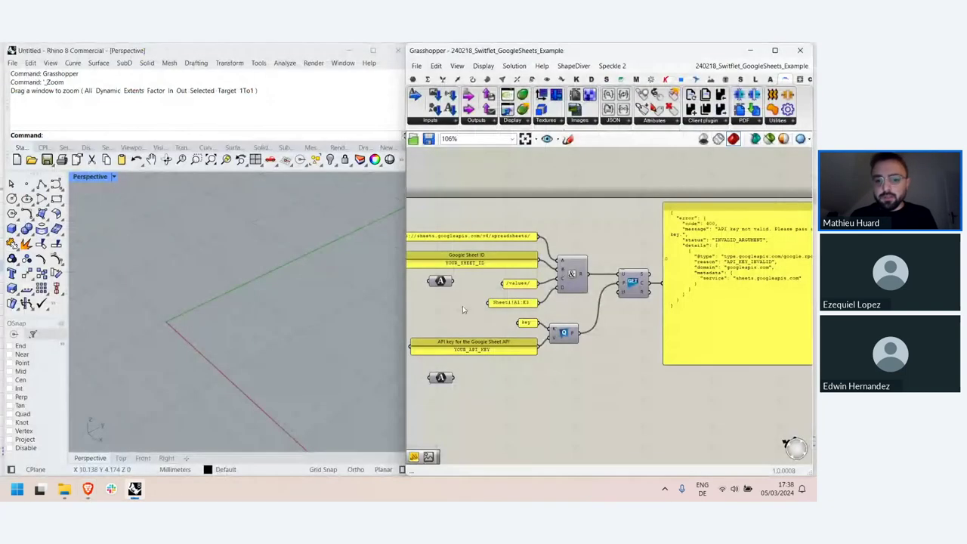
pyautogui.doubleClick(528, 252)
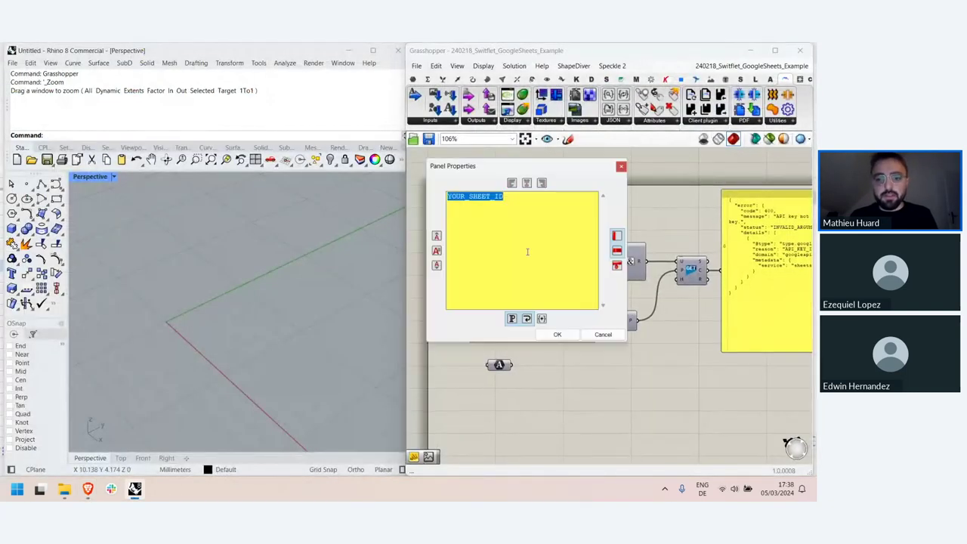
pyautogui.click(602, 335)
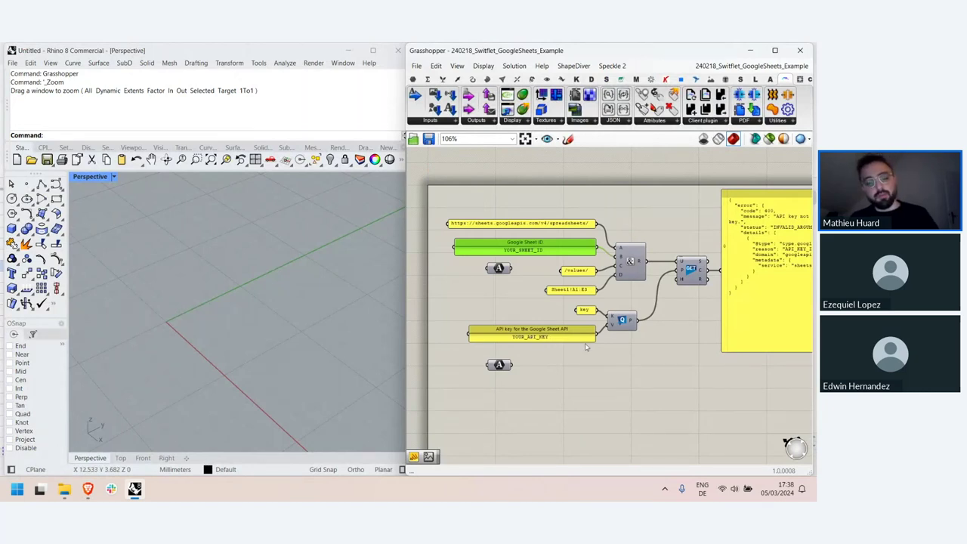
# Step: Wire the two text parameters into the URL concatenation's B input and Create Query Param's value input, replacing the sheet ID and API key placeholder panels
pyautogui.click(551, 391)
pyautogui.moveTo(512, 269); pyautogui.dragTo(590, 280)
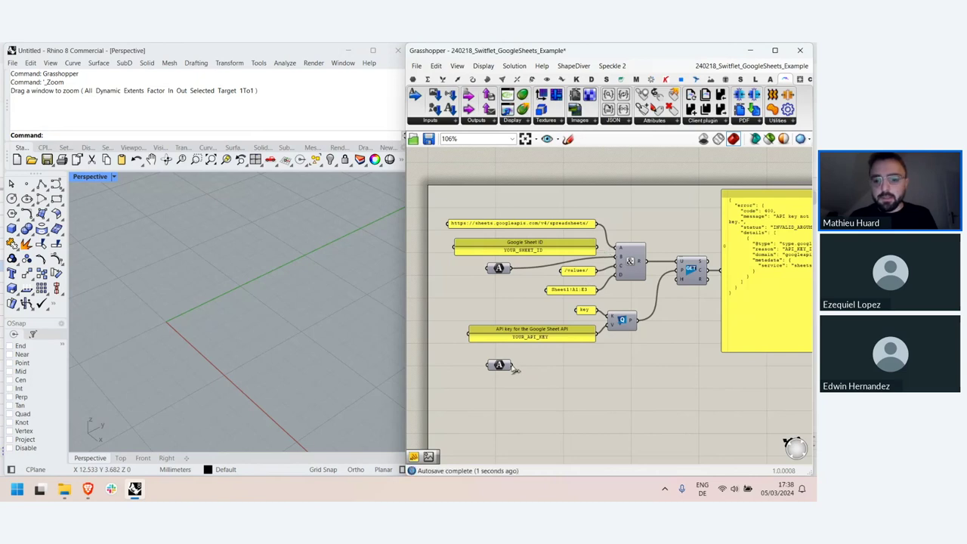
pyautogui.moveTo(513, 365); pyautogui.dragTo(610, 330)
# Step: Examine the GET Request's JSON response in the output panel and how it relates to the whole request definition
pyautogui.moveTo(721, 368); pyautogui.dragTo(576, 375, button='right')
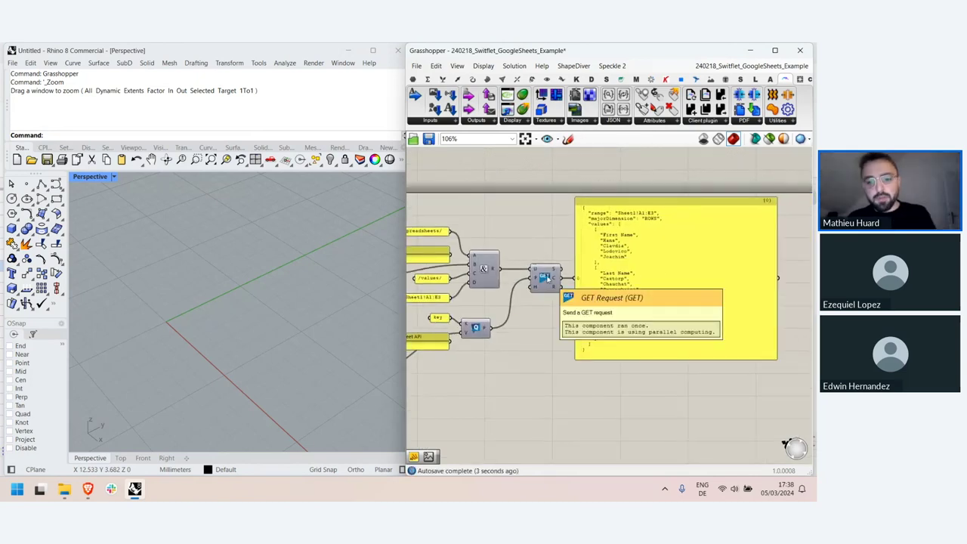
pyautogui.scroll(3, 608, 283)
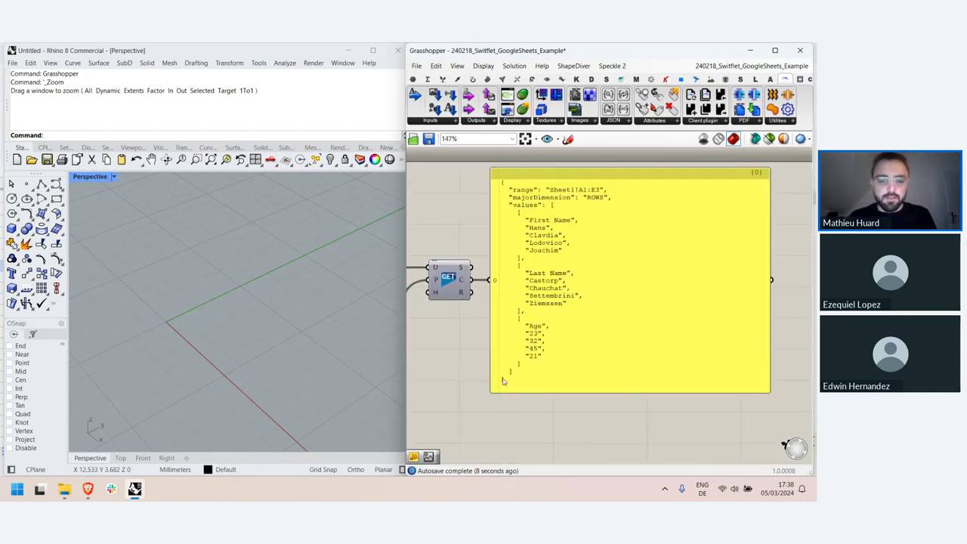
pyautogui.scroll(-3, 504, 382)
pyautogui.moveTo(572, 356); pyautogui.dragTo(591, 332, button='right')
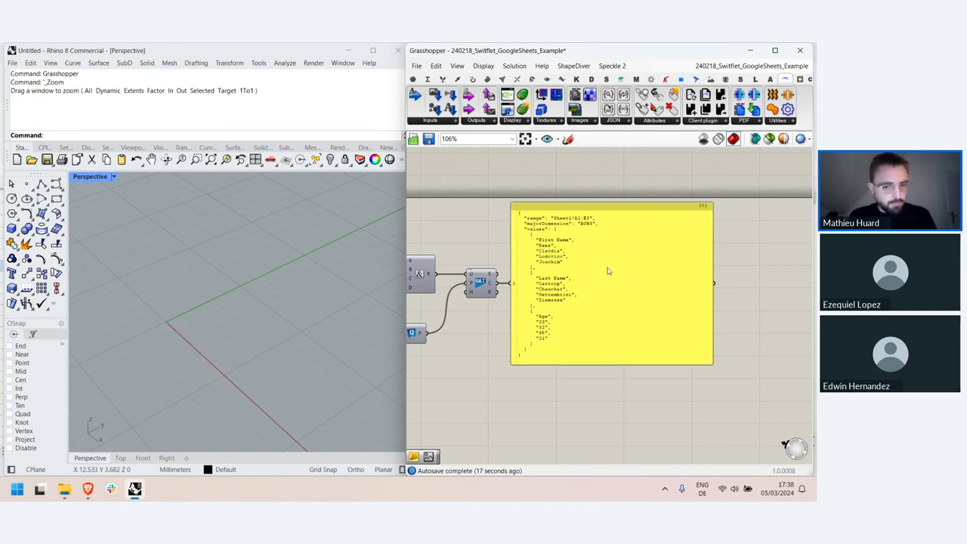
pyautogui.scroll(-3, 642, 280)
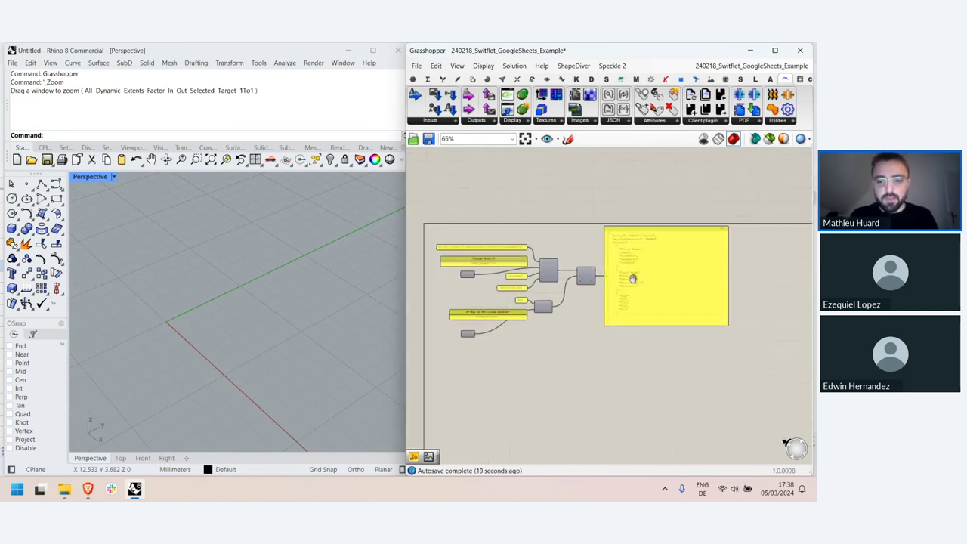
pyautogui.scroll(2, 639, 276)
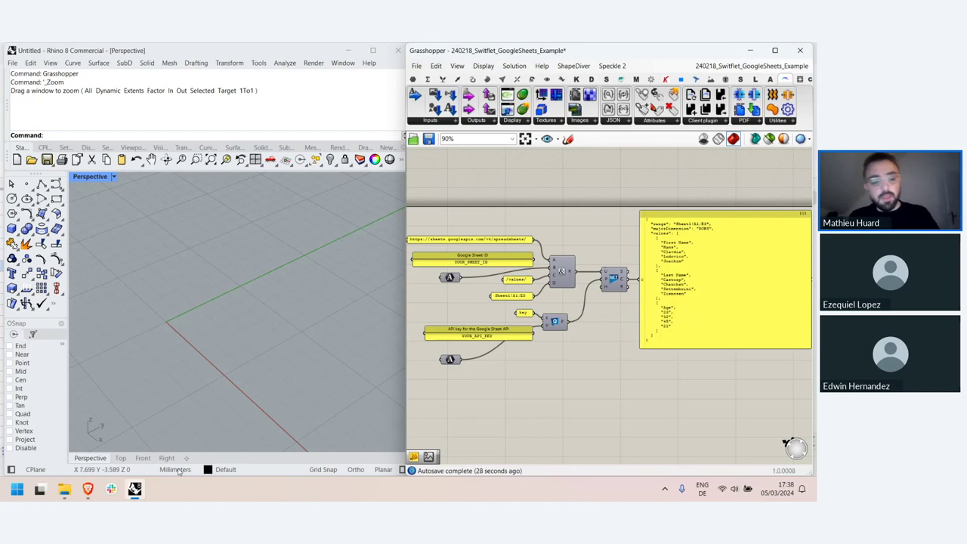
pyautogui.moveTo(136, 491)
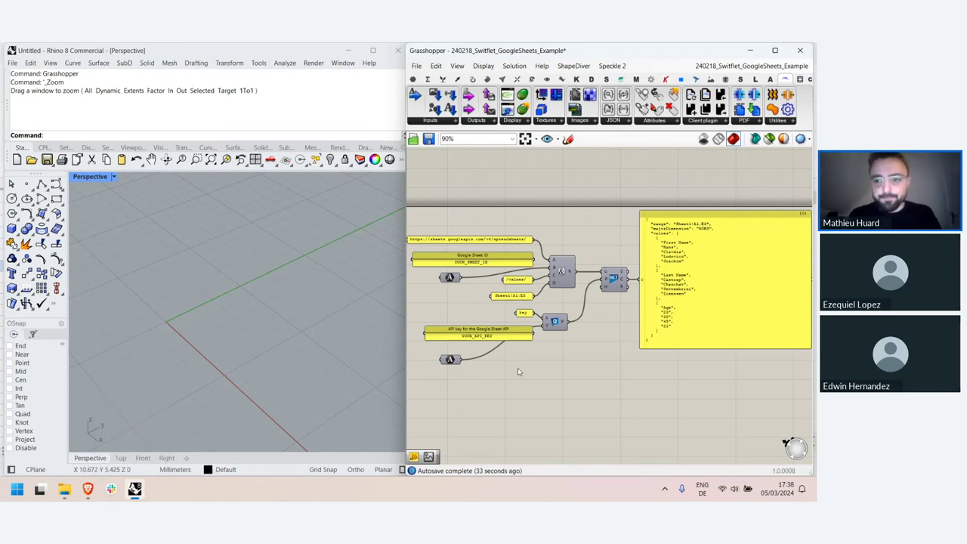
pyautogui.scroll(-2, 520, 372)
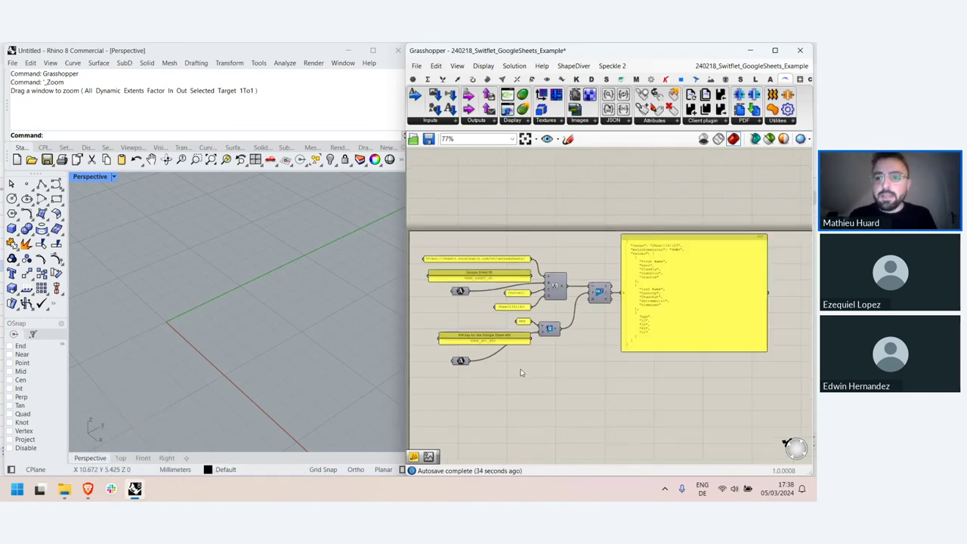
# Step: Switch to the 240213_NugetTestExcel definition and frame its previewed table in the Rhino Perspective viewport
pyautogui.click(741, 66)
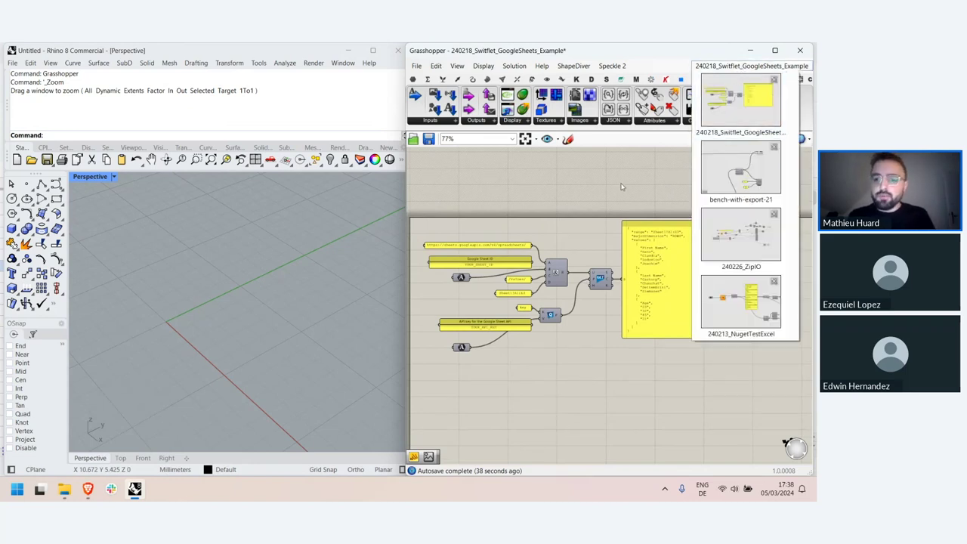
pyautogui.click(741, 313)
pyautogui.scroll(-4, 608, 331)
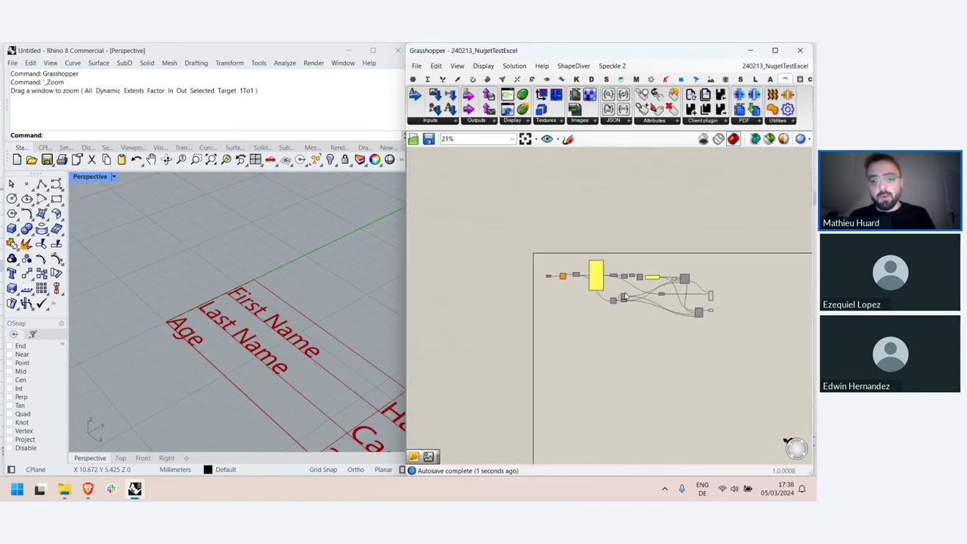
pyautogui.scroll(-9, 276, 260)
pyautogui.moveTo(264, 263); pyautogui.dragTo(248, 307, button='right')
pyautogui.scroll(-4, 309, 309)
pyautogui.scroll(9, 309, 309)
pyautogui.scroll(-6, 255, 314)
pyautogui.scroll(8, 257, 315)
pyautogui.scroll(6, 572, 318)
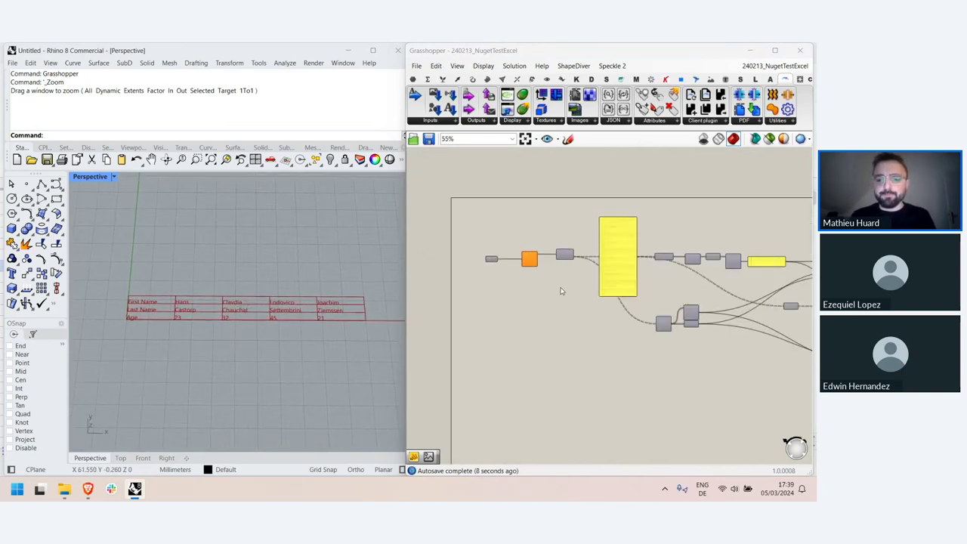
# Step: Examine the Excel definition from the Import Stream component and C# script through the data panel to the components that build the table
pyautogui.moveTo(572, 317); pyautogui.dragTo(616, 318, button='right')
pyautogui.moveTo(688, 295); pyautogui.dragTo(654, 289, button='right')
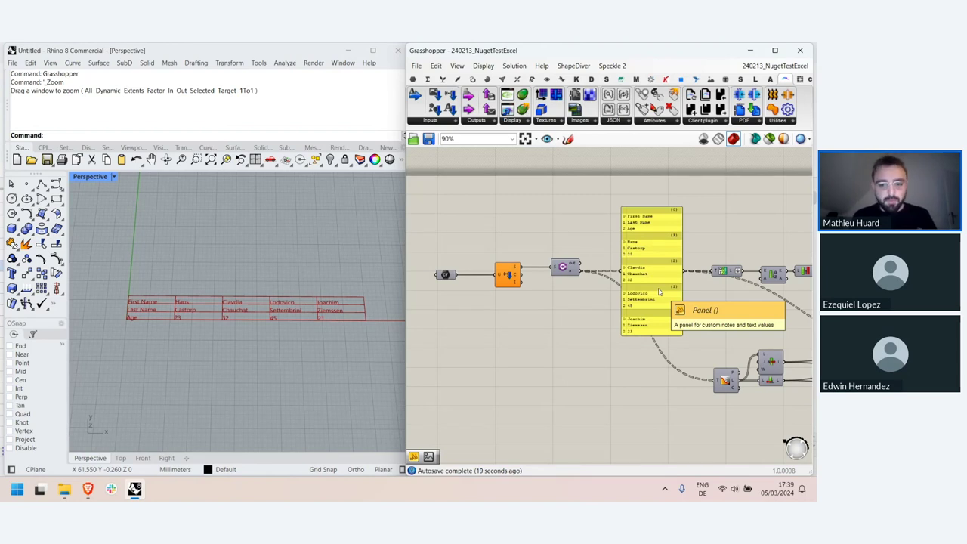
pyautogui.scroll(-5, 531, 313)
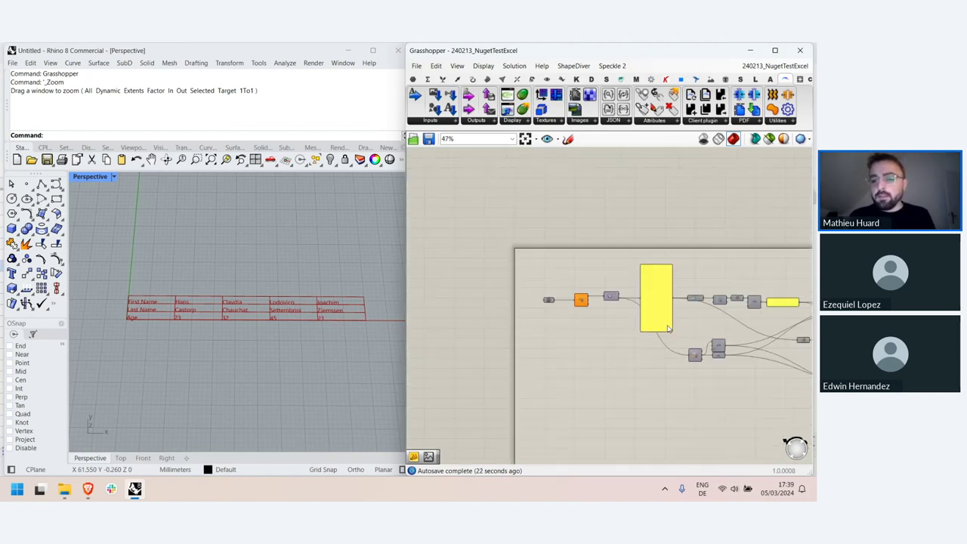
pyautogui.scroll(-1, 630, 316)
pyautogui.scroll(6, 748, 324)
pyautogui.scroll(-3, 757, 349)
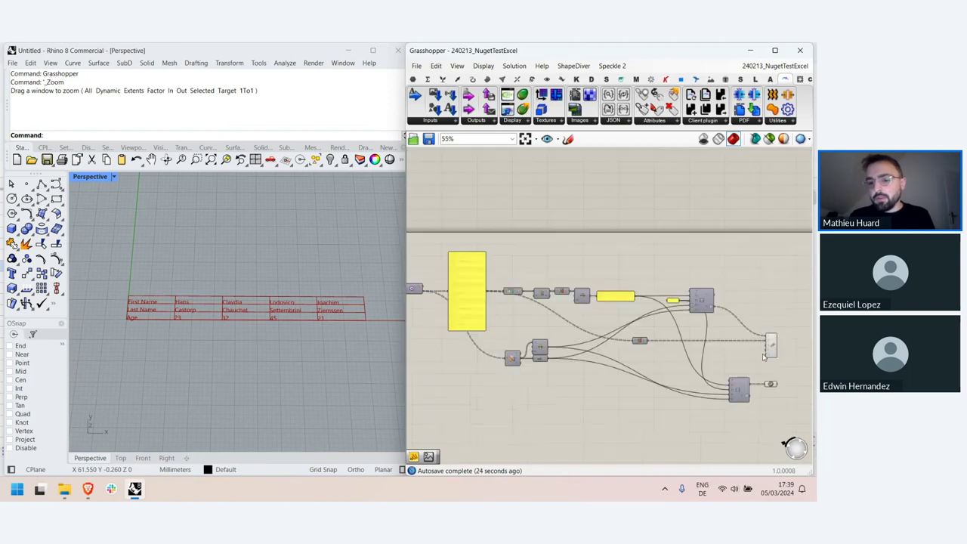
pyautogui.moveTo(609, 333); pyautogui.dragTo(717, 339, button='right')
pyautogui.scroll(6, 504, 314)
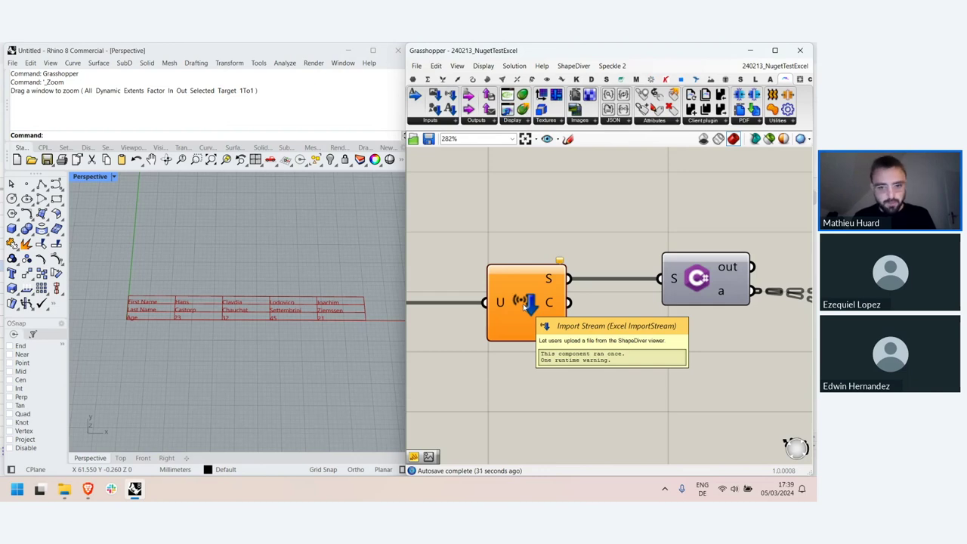
# Step: Look over the ShapeDiver output and input components, including the export options and the Import Stream and Import Text components
pyautogui.click(478, 121)
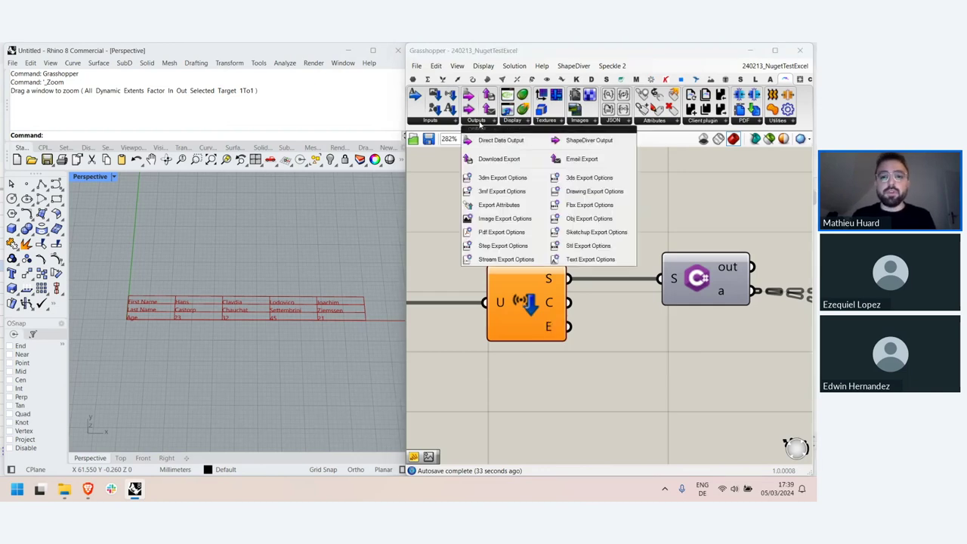
pyautogui.click(429, 121)
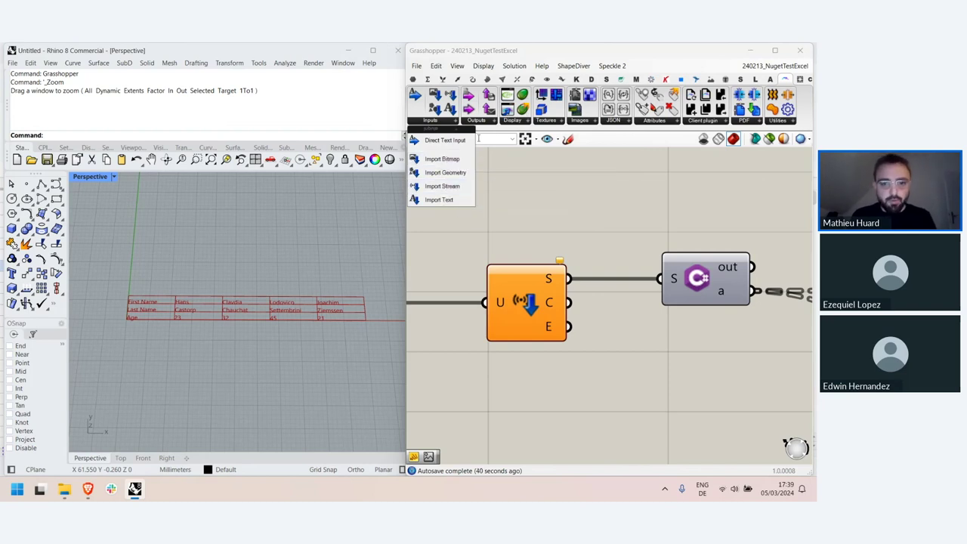
pyautogui.click(478, 121)
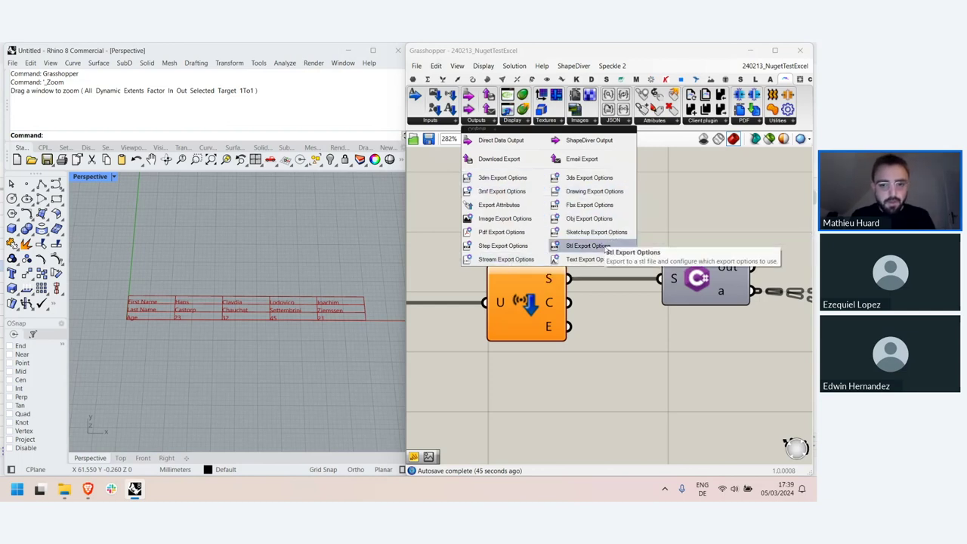
pyautogui.click(665, 199)
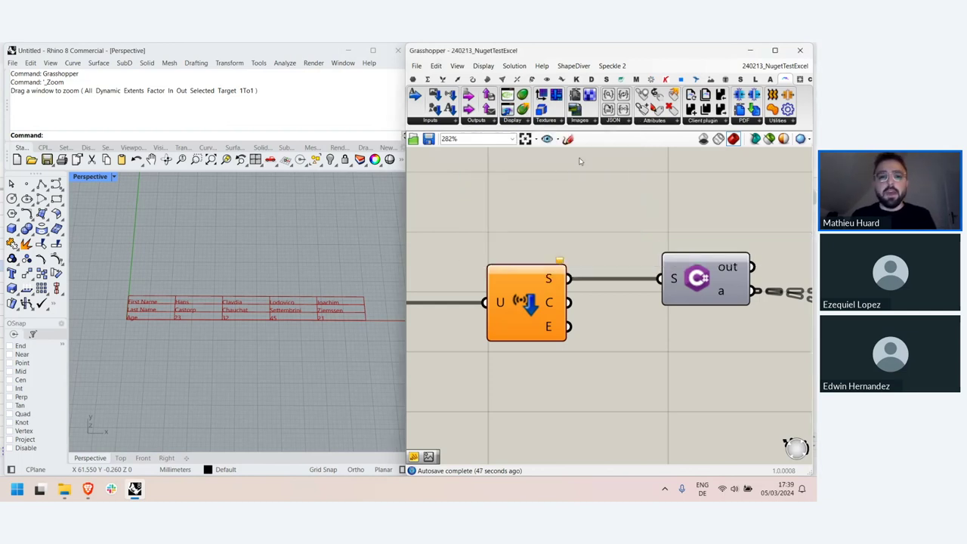
pyautogui.click(443, 124)
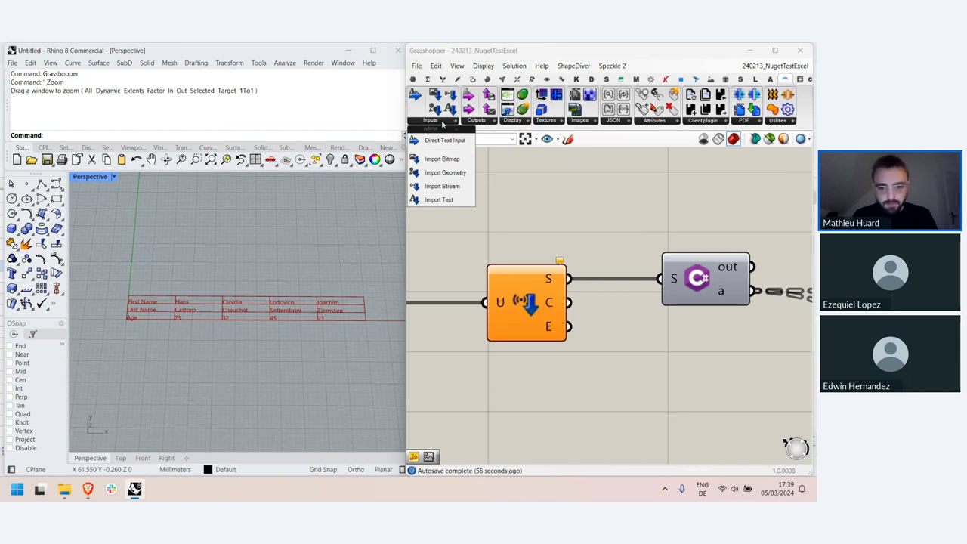
# Step: Inspect the Import Stream component's stream output and its connection to the C# script
pyautogui.moveTo(552, 280)
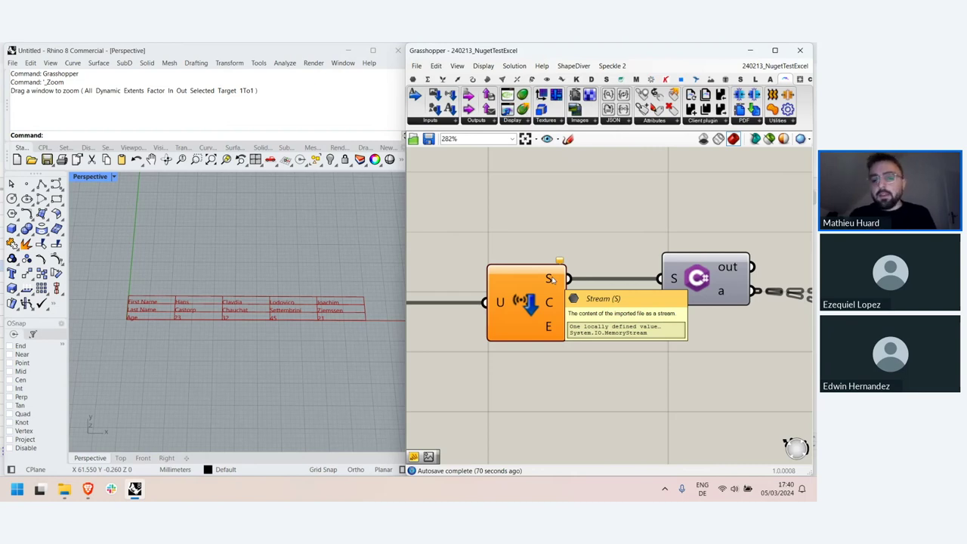
pyautogui.scroll(-4, 553, 280)
pyautogui.scroll(3, 552, 269)
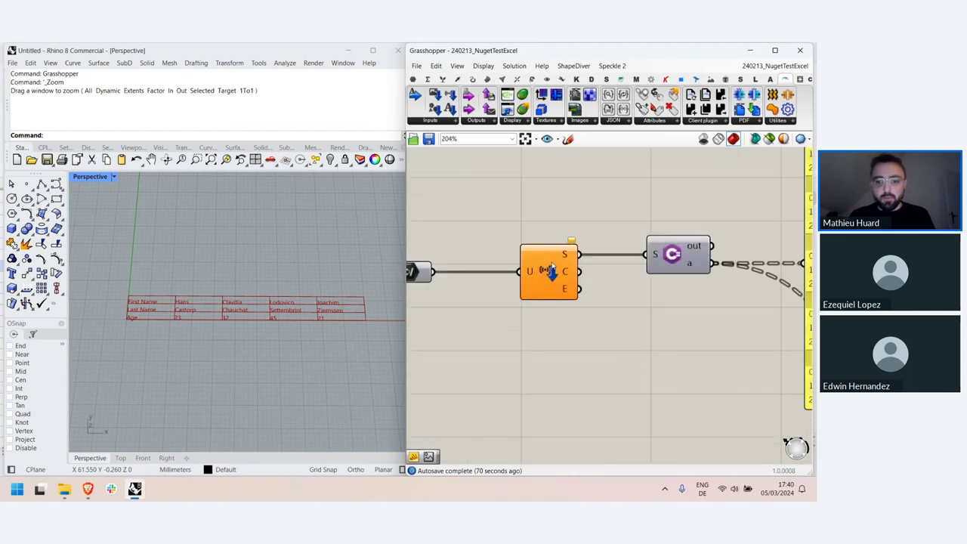
# Step: Open the code of the C# script component fed by the Import Stream component
pyautogui.moveTo(428, 270)
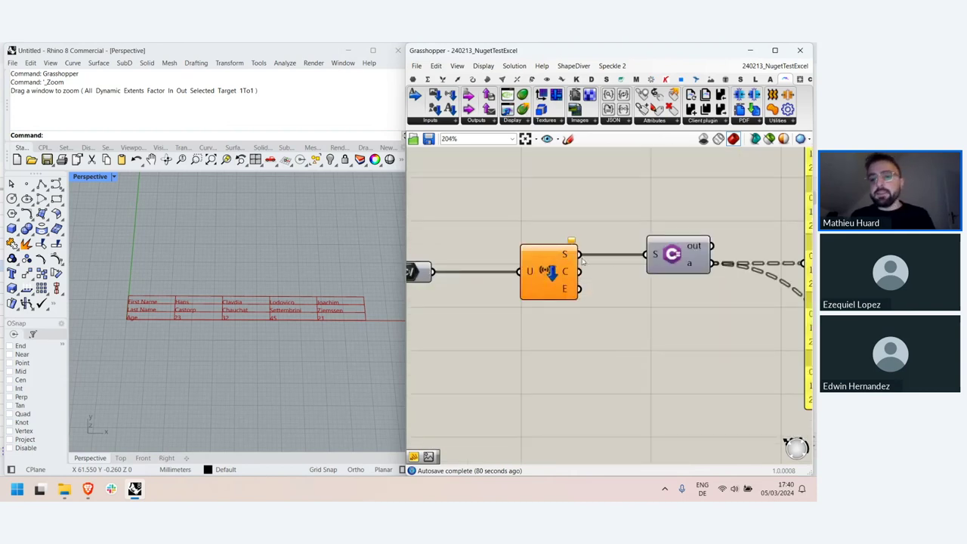
pyautogui.scroll(-4, 567, 314)
pyautogui.scroll(2, 579, 315)
pyautogui.scroll(2, 580, 313)
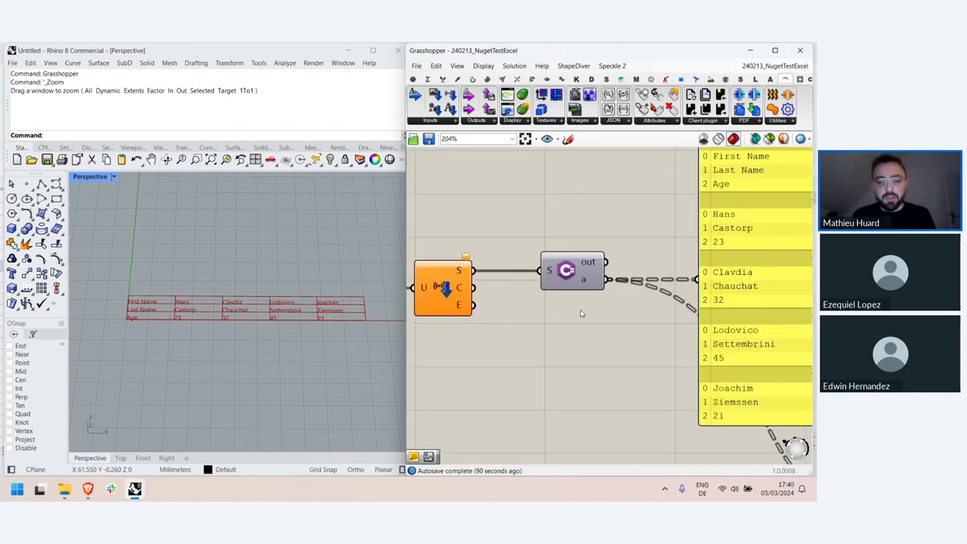
pyautogui.click(563, 272)
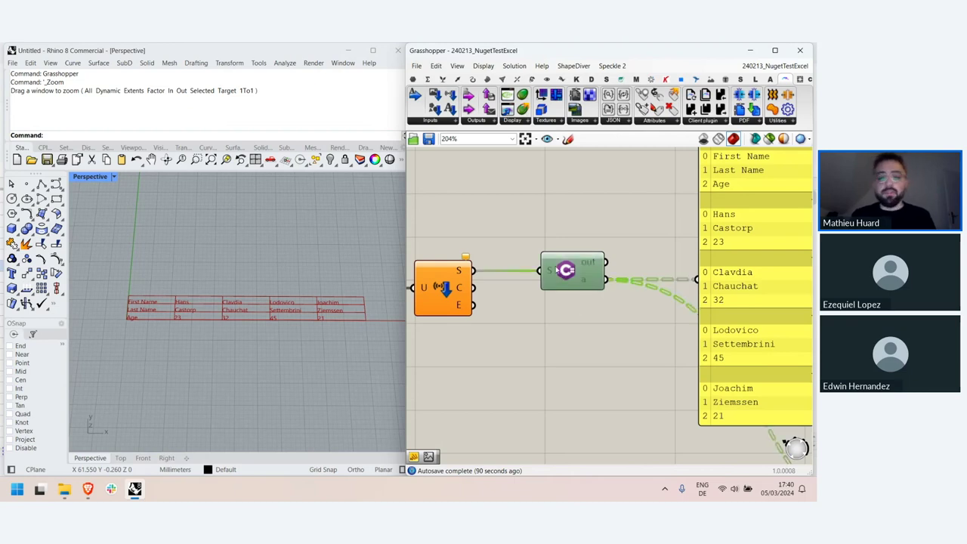
pyautogui.doubleClick(593, 268)
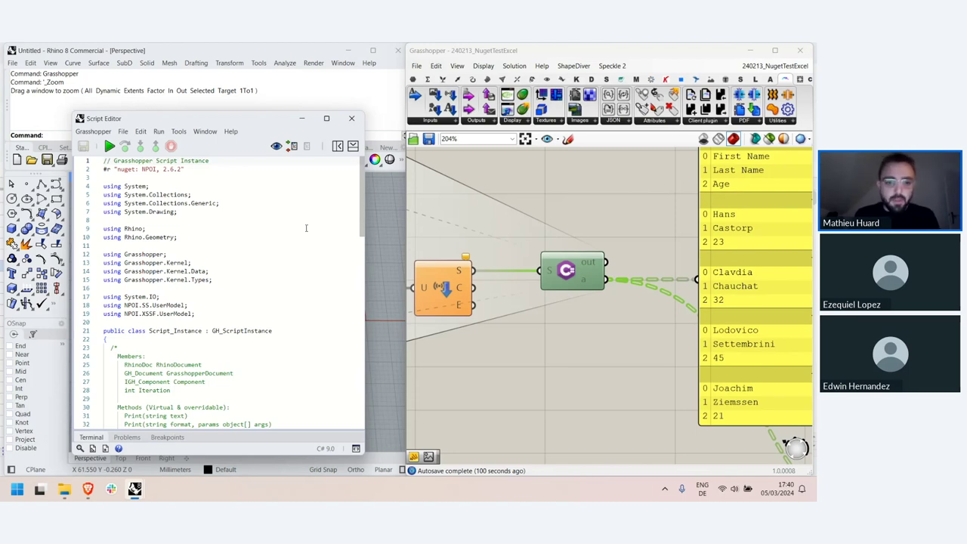
# Step: Widen the script editor and highlight the NPOI 2.6.2 NuGet reference line at the start of the script
pyautogui.scroll(-3, 506, 281)
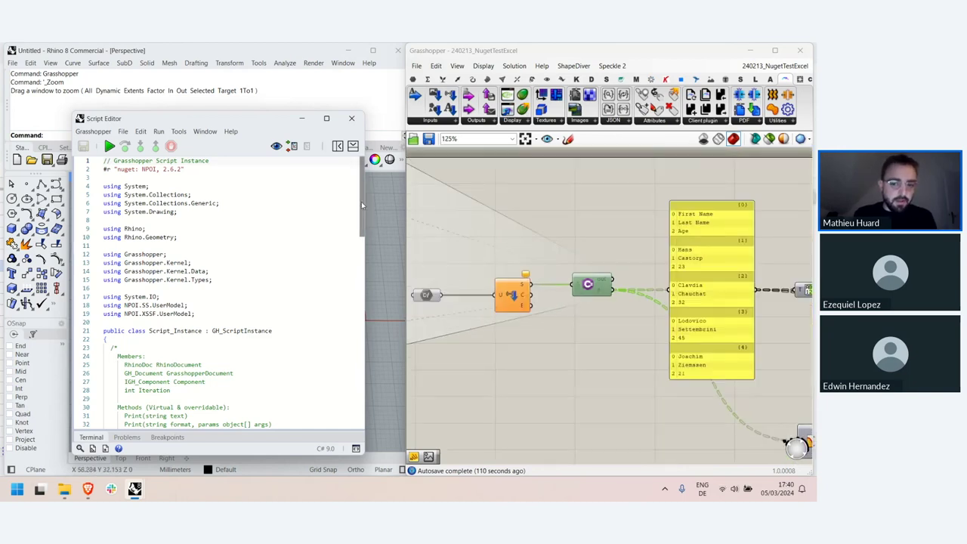
pyautogui.moveTo(365, 201)
pyautogui.mouseDown()
pyautogui.moveTo(384, 196)
pyautogui.moveTo(373, 307)
pyautogui.moveTo(382, 344)
pyautogui.moveTo(362, 182)
pyautogui.mouseUp()
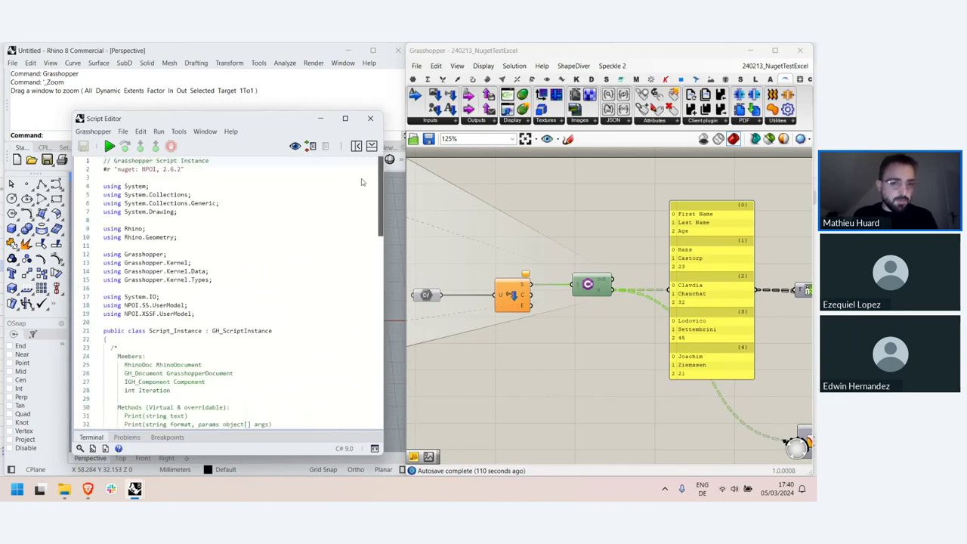
pyautogui.moveTo(186, 169); pyautogui.dragTo(99, 171)
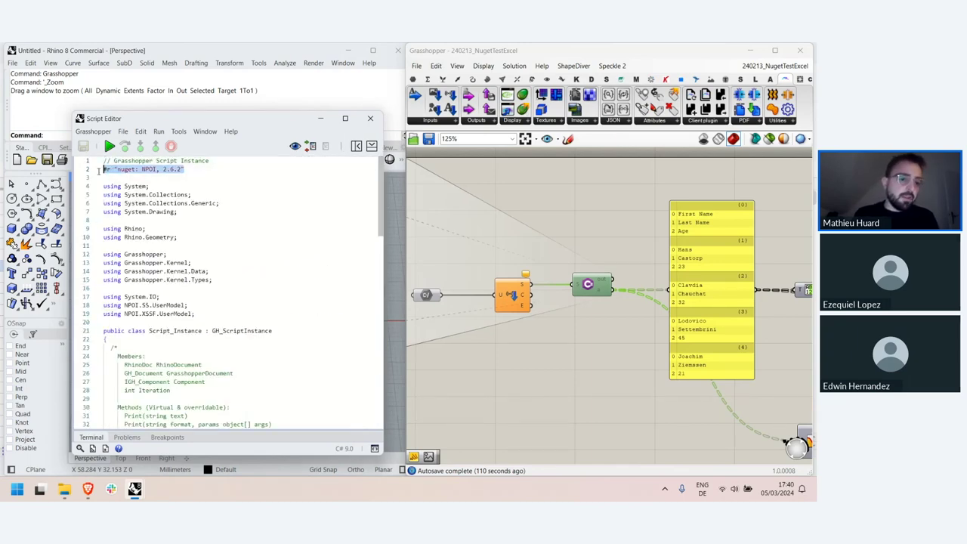
pyautogui.click(142, 175)
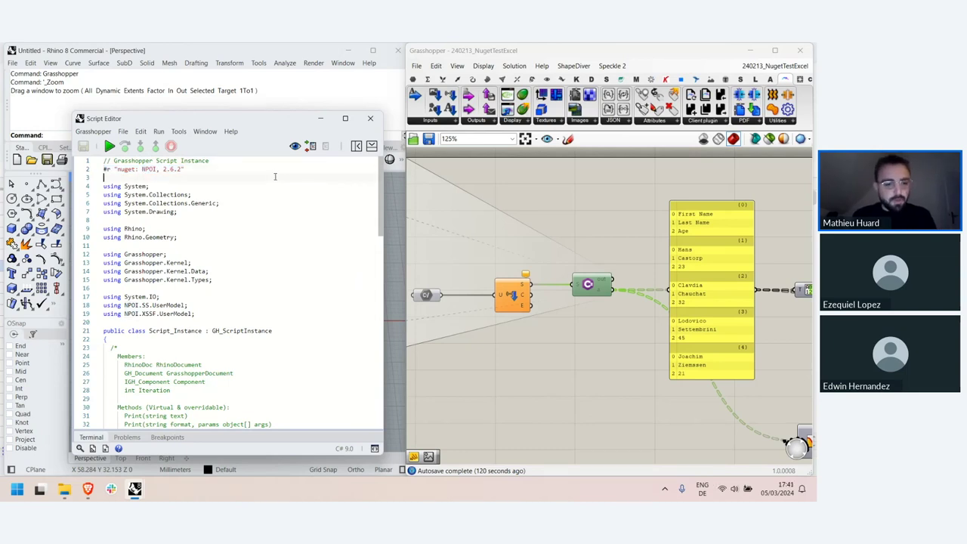
# Step: Examine the RunScript method from the memory stream and XSSFWorkbook lines to the data tree output, and close the script editor
pyautogui.scroll(-10, 228, 261)
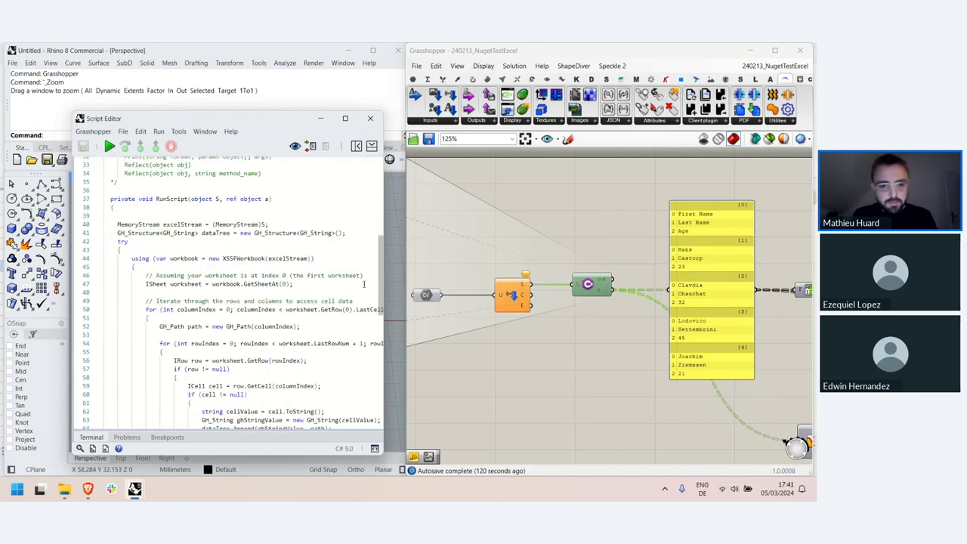
pyautogui.moveTo(383, 271)
pyautogui.mouseDown()
pyautogui.moveTo(413, 270)
pyautogui.moveTo(384, 269)
pyautogui.mouseUp()
pyautogui.scroll(-2, 386, 269)
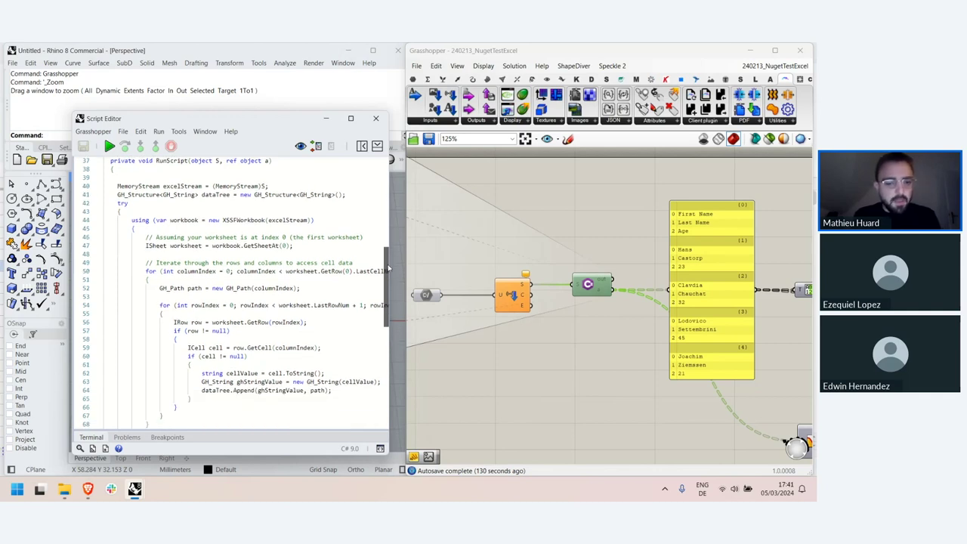
pyautogui.scroll(2, 220, 246)
pyautogui.scroll(-2, 218, 242)
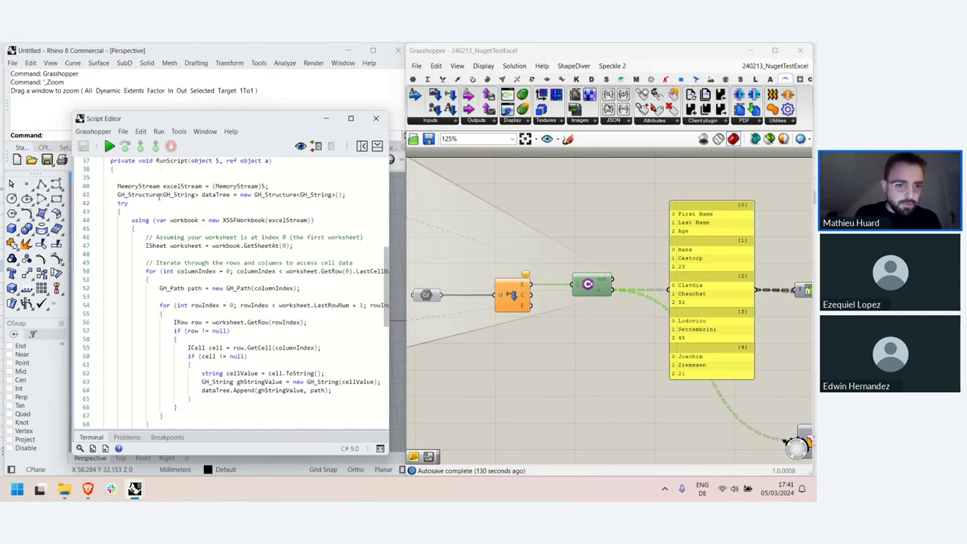
pyautogui.moveTo(162, 187); pyautogui.dragTo(281, 211)
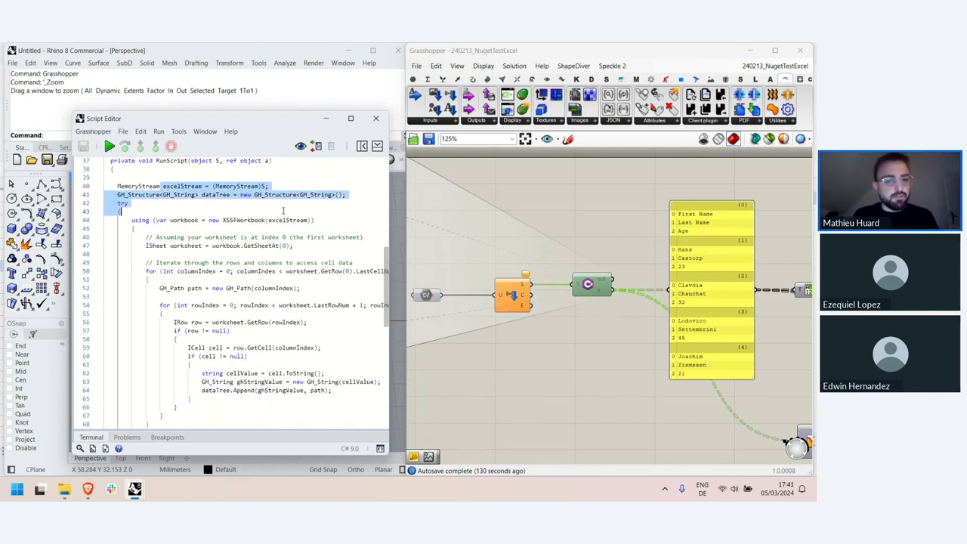
pyautogui.click(282, 211)
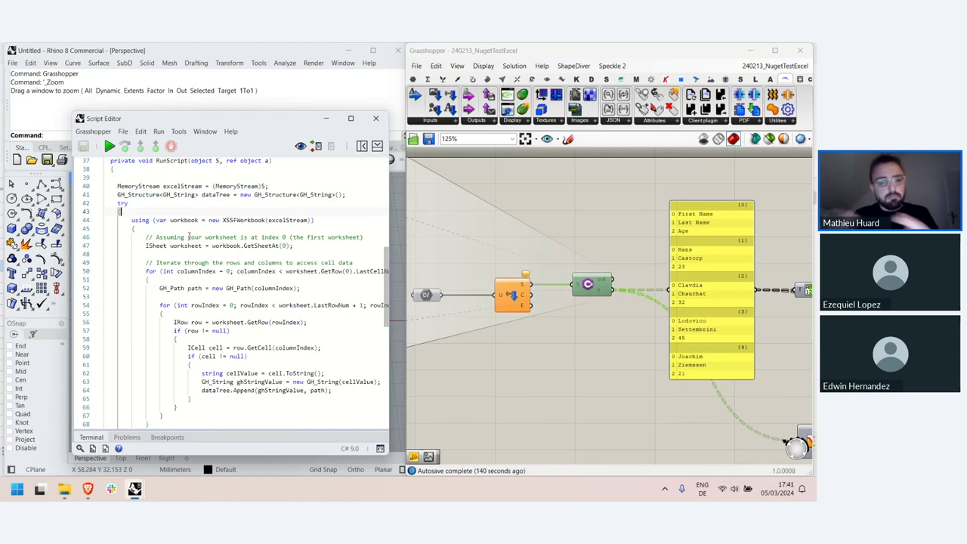
pyautogui.doubleClick(243, 220)
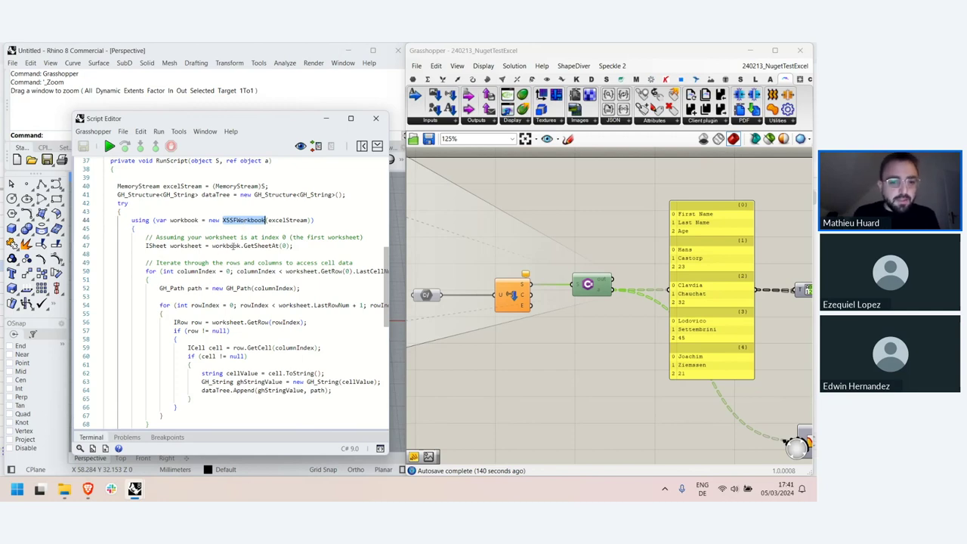
pyautogui.scroll(-2, 234, 245)
pyautogui.scroll(-4, 275, 319)
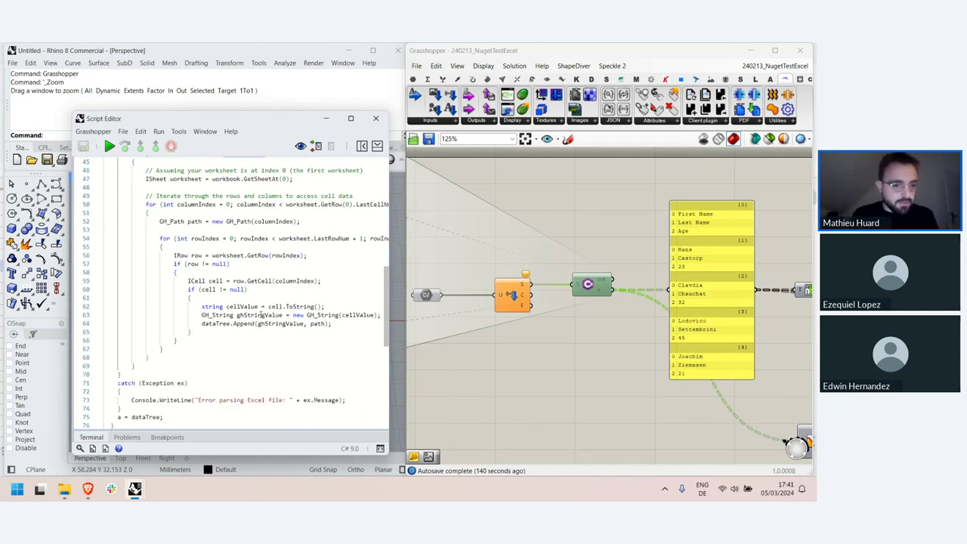
pyautogui.click(375, 117)
# Step: Select the panel that lists the parsed Excel data and make it slightly taller
pyautogui.moveTo(702, 306); pyautogui.dragTo(573, 295, button='right')
pyautogui.click(573, 294)
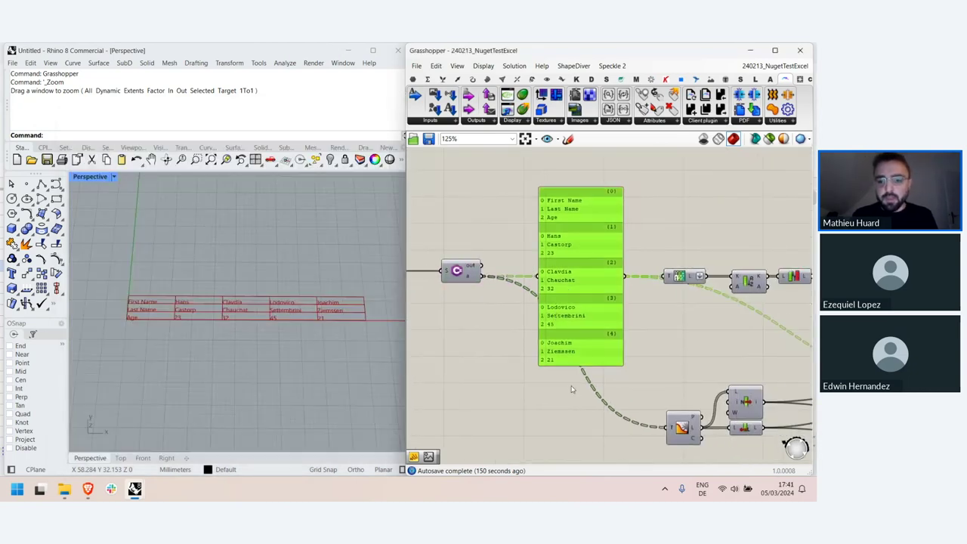
pyautogui.moveTo(580, 368)
pyautogui.mouseDown()
pyautogui.moveTo(582, 396)
pyautogui.moveTo(583, 371)
pyautogui.mouseUp()
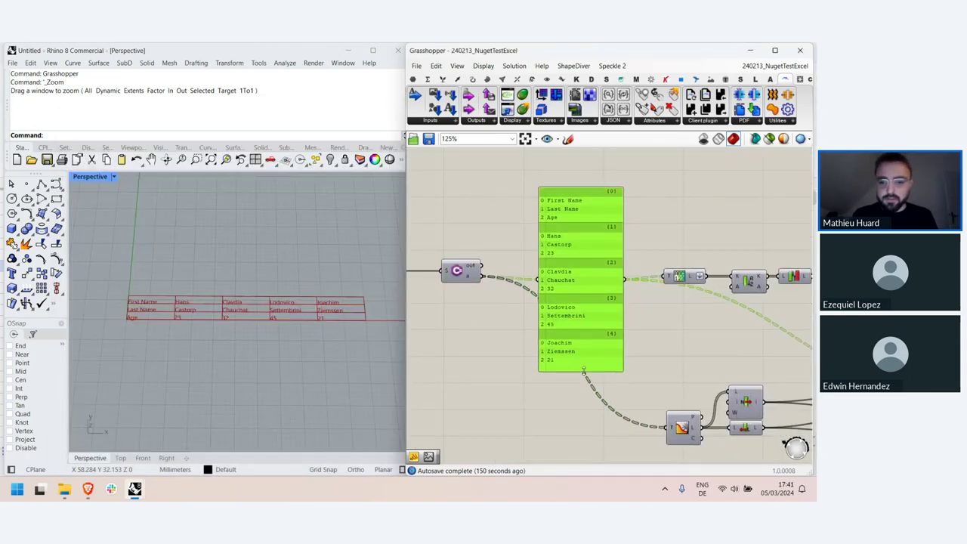
# Step: Trace the components downstream of the data panel to the grids and text tag, and view the resulting table preview in Rhino
pyautogui.scroll(-5, 558, 318)
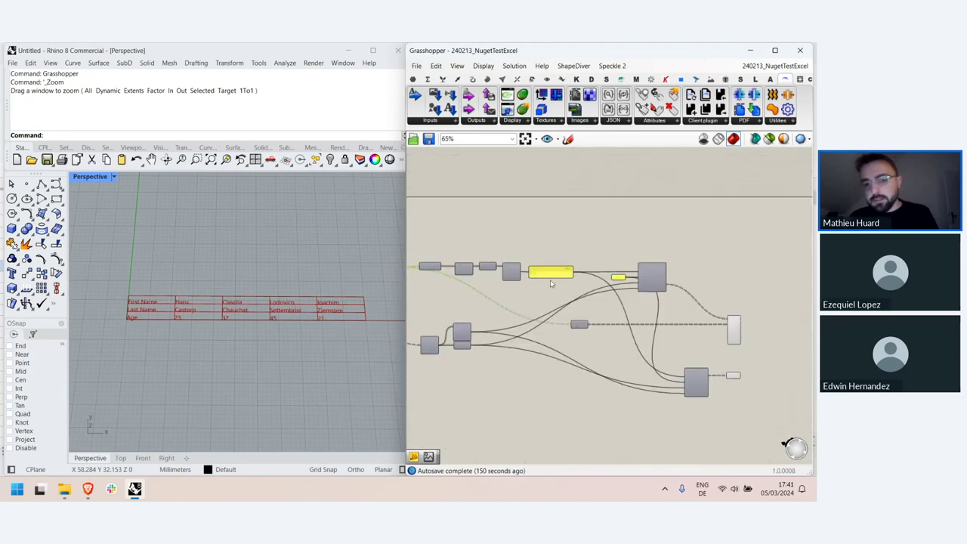
pyautogui.scroll(2, 550, 284)
pyautogui.scroll(4, 616, 298)
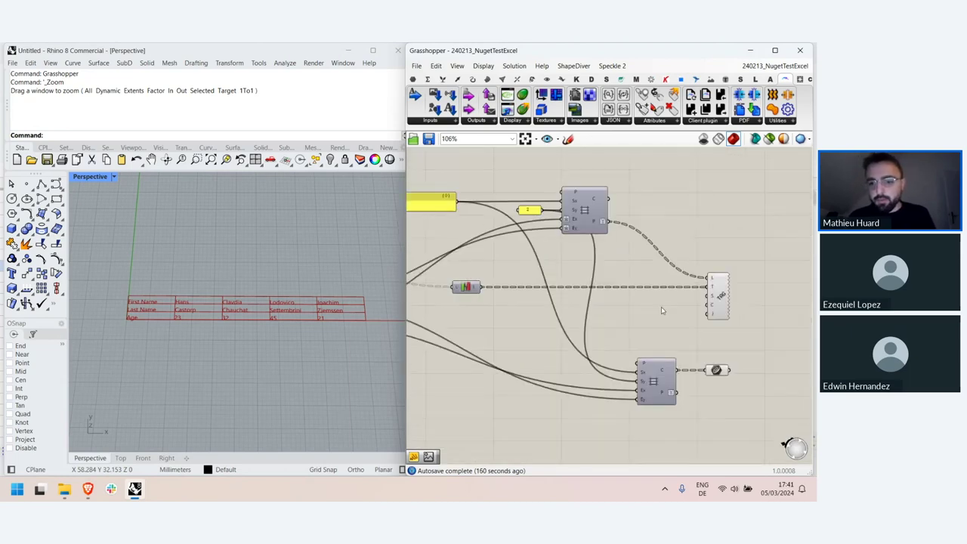
pyautogui.moveTo(347, 350); pyautogui.dragTo(259, 302, button='right')
pyautogui.scroll(8, 249, 302)
pyautogui.scroll(-5, 254, 306)
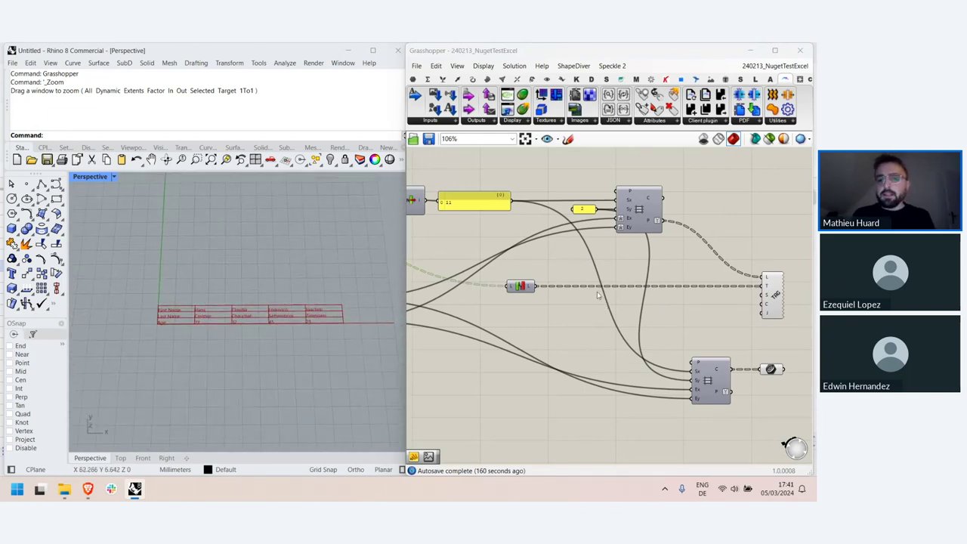
# Step: Switch to the 240226_ZipIO definition and frame its input components and the image-covered box in the Perspective viewport
pyautogui.moveTo(761, 68)
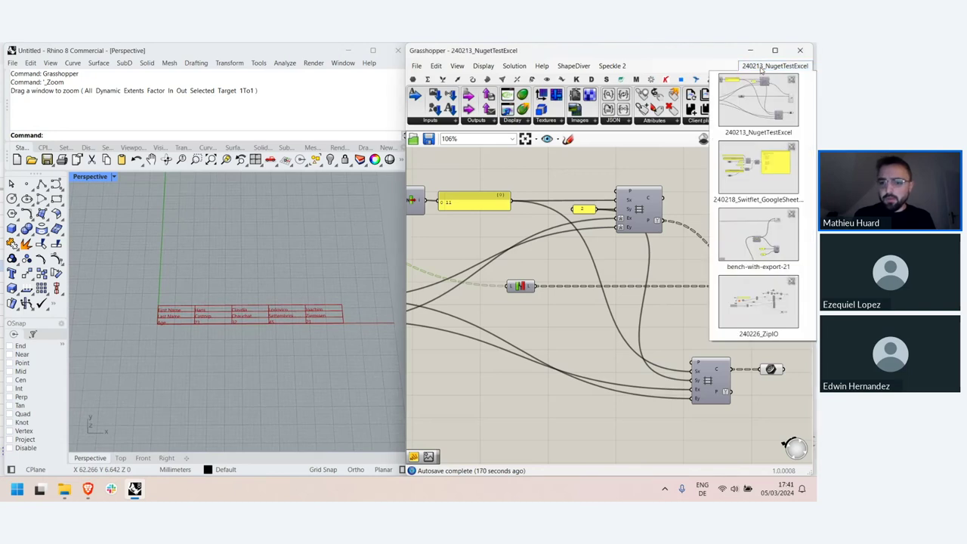
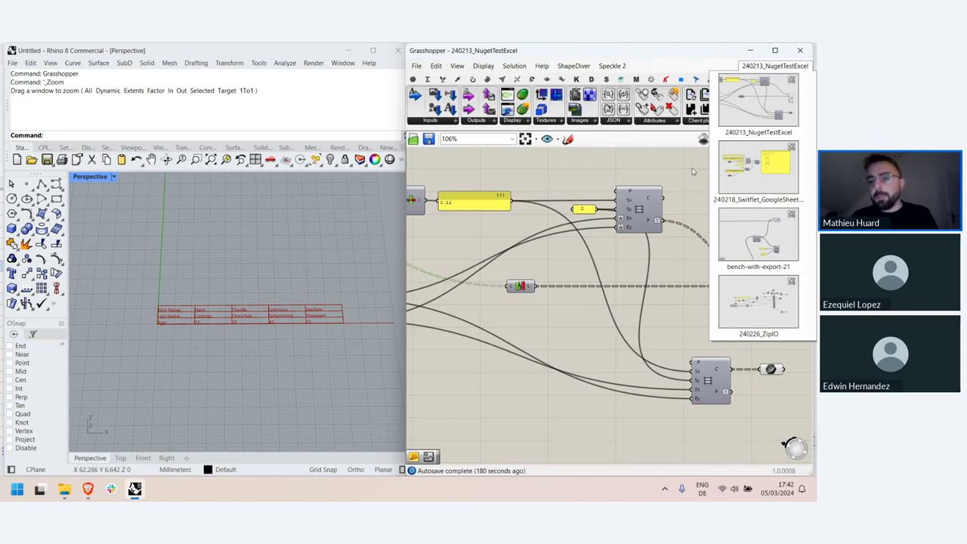
pyautogui.click(764, 308)
pyautogui.scroll(3, 588, 283)
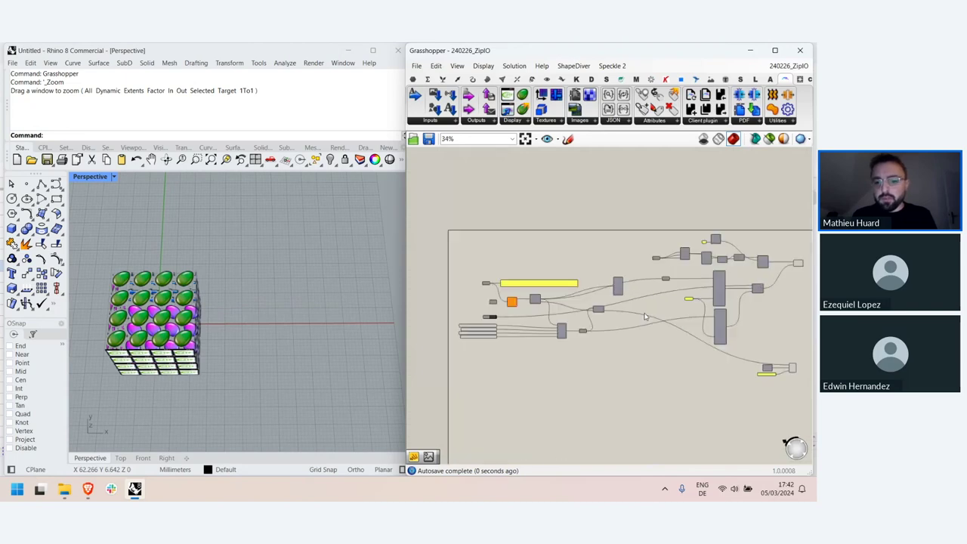
pyautogui.scroll(4, 573, 276)
pyautogui.moveTo(526, 277); pyautogui.dragTo(625, 266, button='right')
pyautogui.scroll(-5, 572, 275)
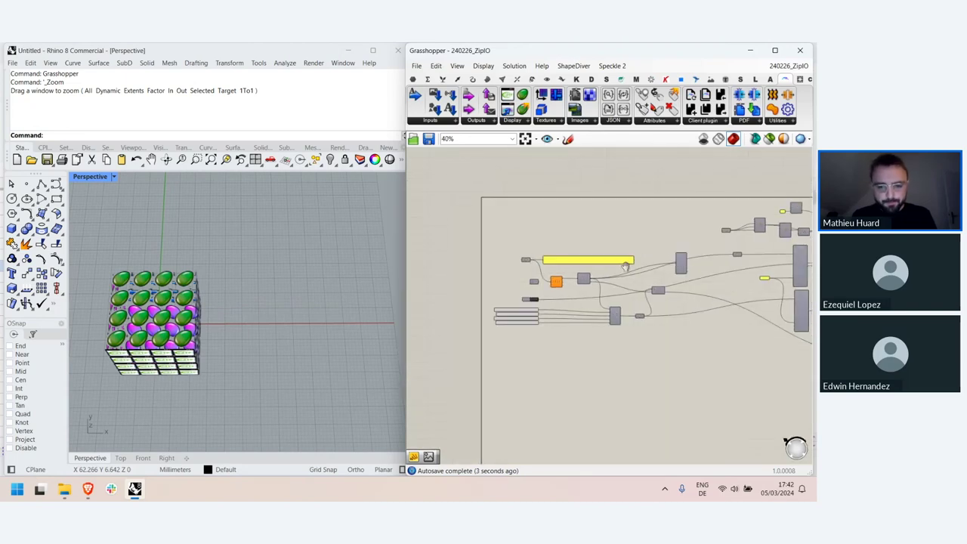
pyautogui.scroll(5, 175, 333)
pyautogui.moveTo(176, 333); pyautogui.dragTo(249, 346, button='right')
pyautogui.scroll(-6, 136, 336)
pyautogui.scroll(2, 249, 345)
pyautogui.scroll(5, 532, 280)
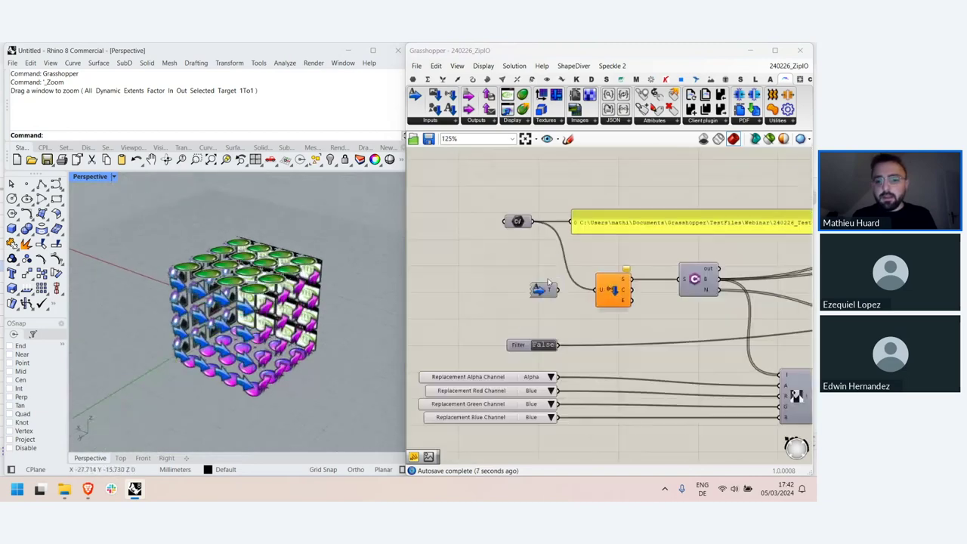
# Step: Look over the zip file path, the Import Stream component and the C# script it feeds
pyautogui.scroll(-2, 555, 286)
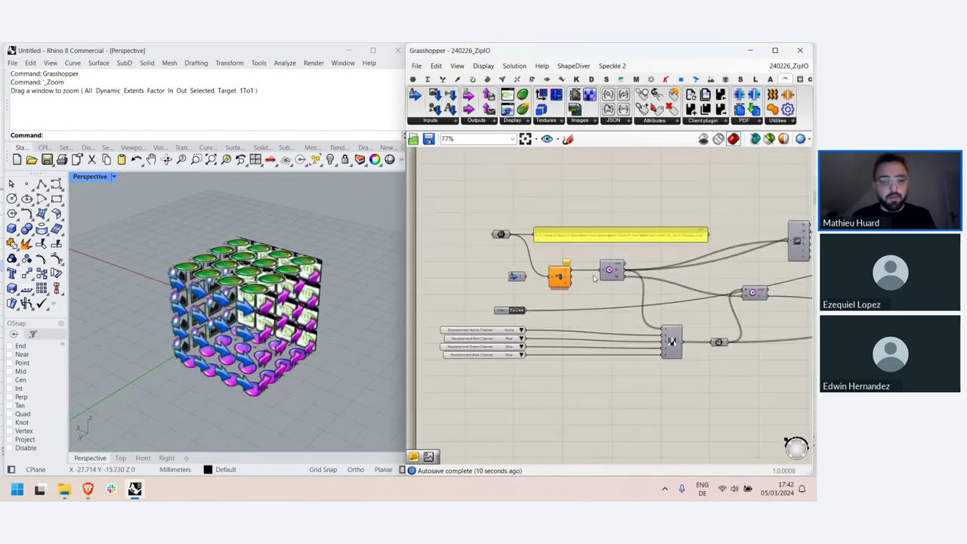
pyautogui.scroll(-1, 595, 279)
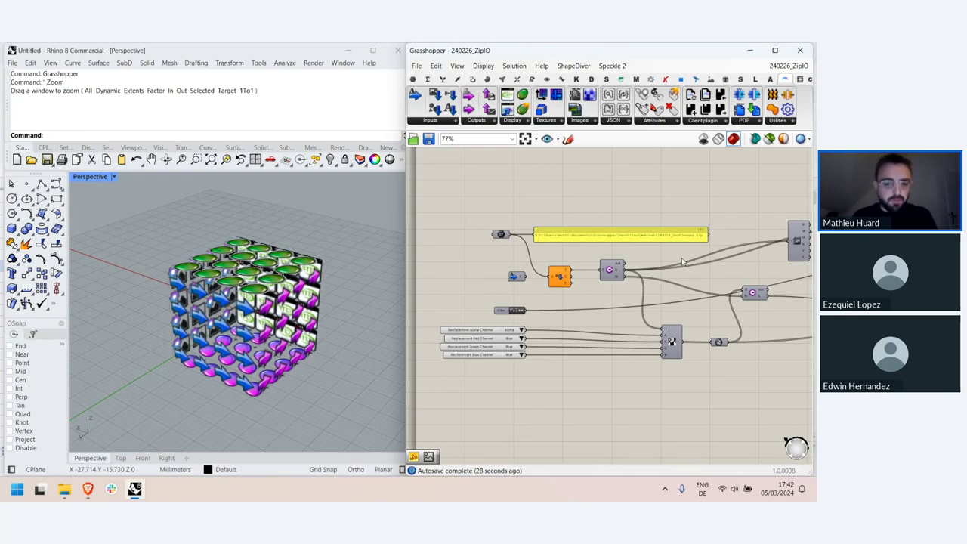
pyautogui.scroll(5, 570, 269)
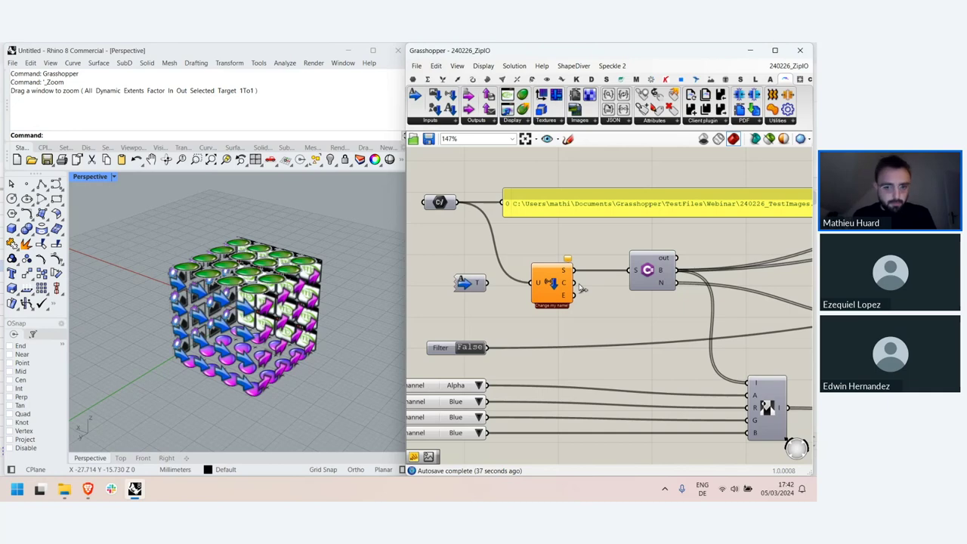
pyautogui.scroll(-1, 581, 288)
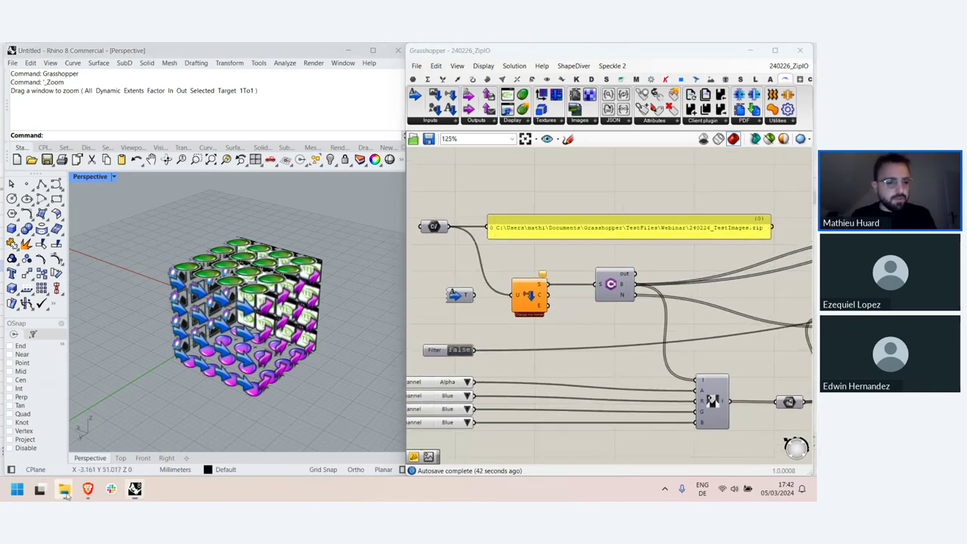
# Step: Open 240226_TestImages.zip from the Webinar folder in File Explorer, and view and close its AdvancedMaterial_24.png image
pyautogui.moveTo(64, 488)
pyautogui.click(161, 436)
pyautogui.doubleClick(354, 252)
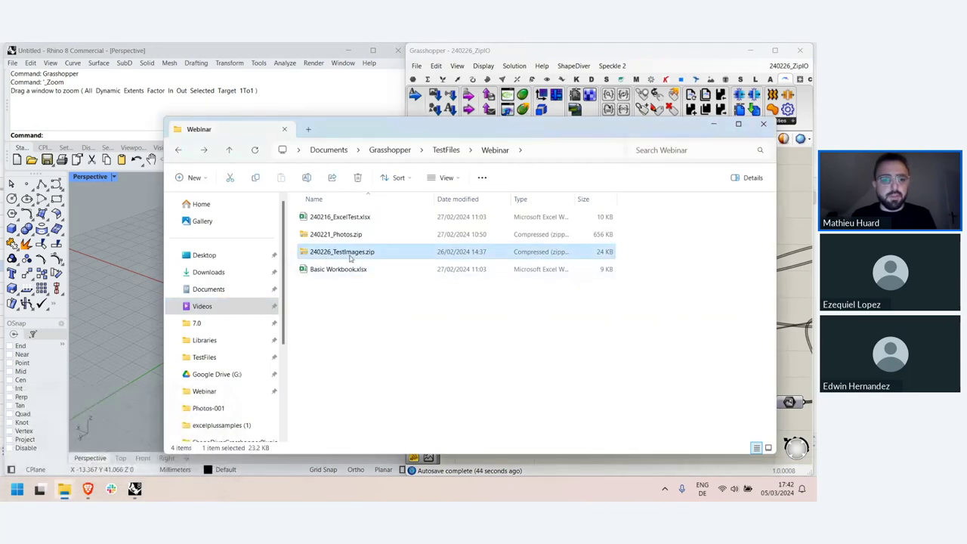
pyautogui.click(354, 219)
pyautogui.doubleClick(352, 218)
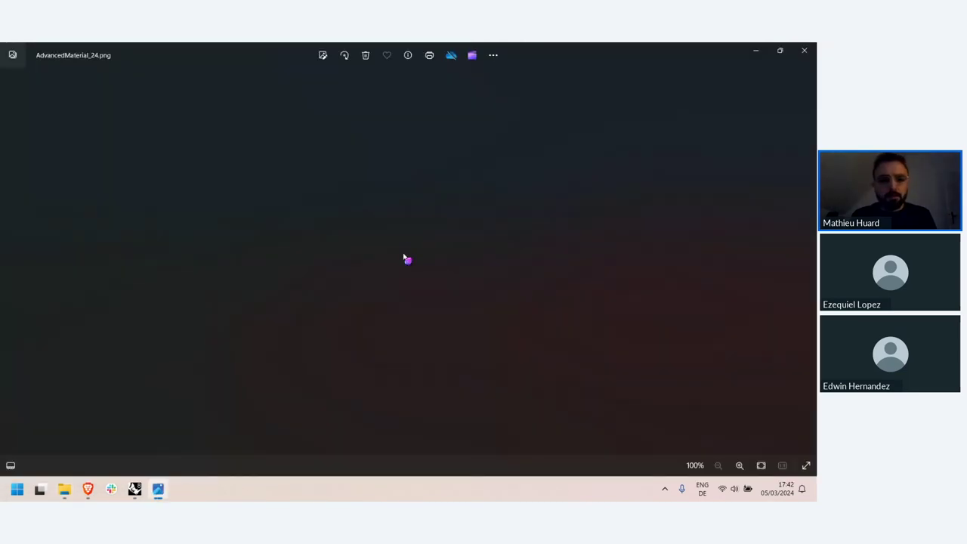
pyautogui.click(804, 50)
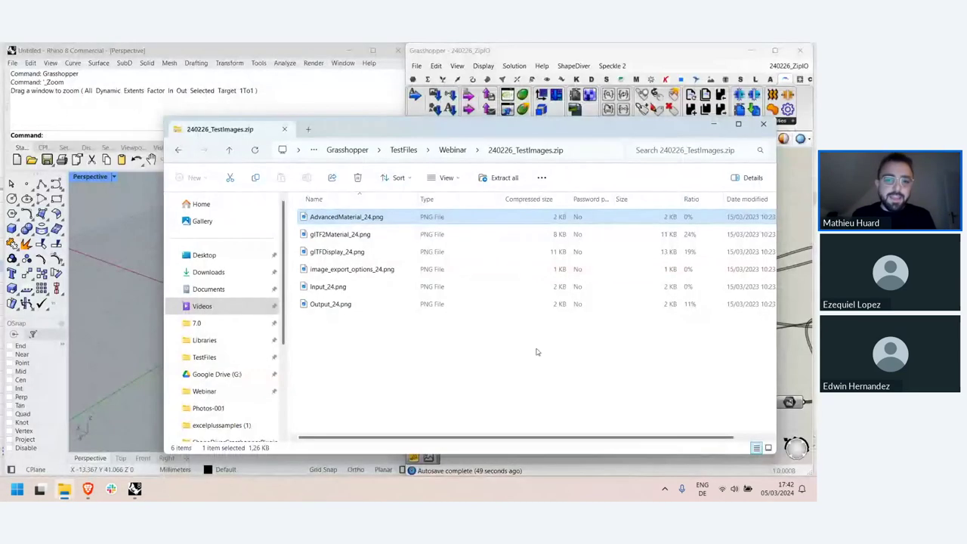
pyautogui.click(380, 360)
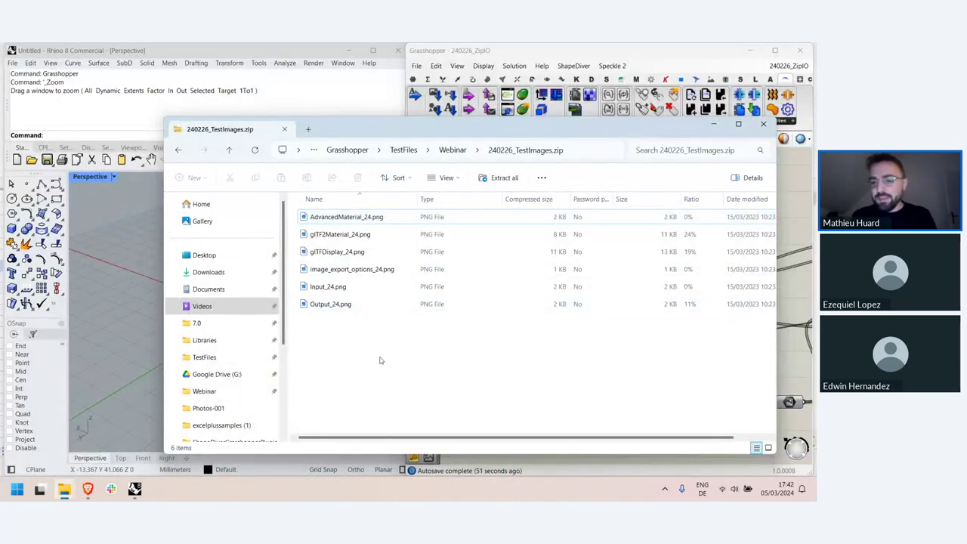
# Step: Return to the 240226_ZipIO definition and look over the Import Stream component that loads the zip file
pyautogui.click(791, 242)
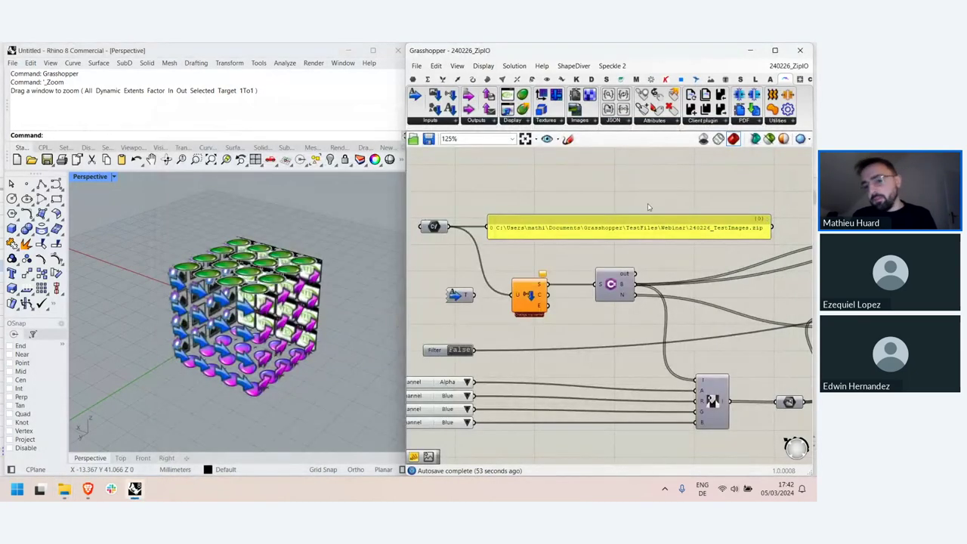
pyautogui.scroll(3, 481, 314)
pyautogui.doubleClick(534, 287)
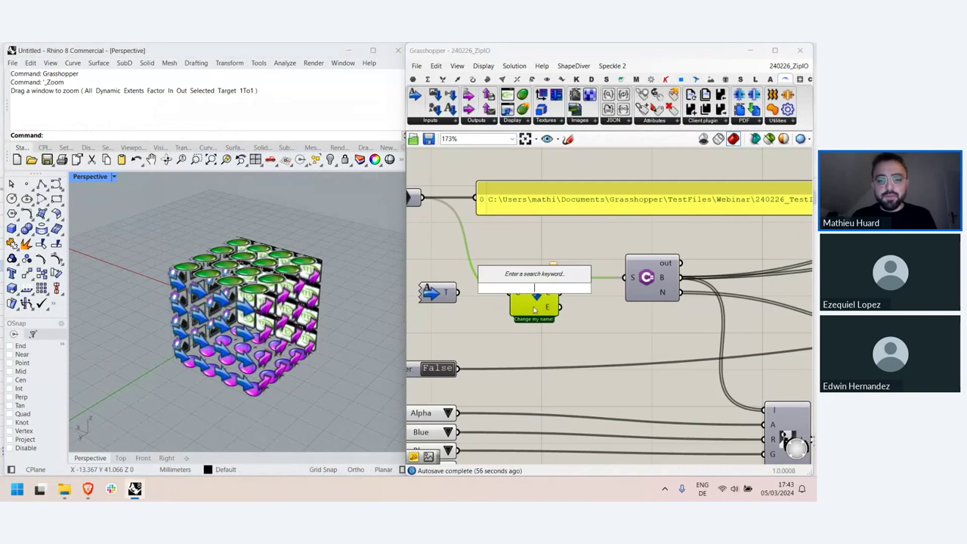
pyautogui.click(534, 310)
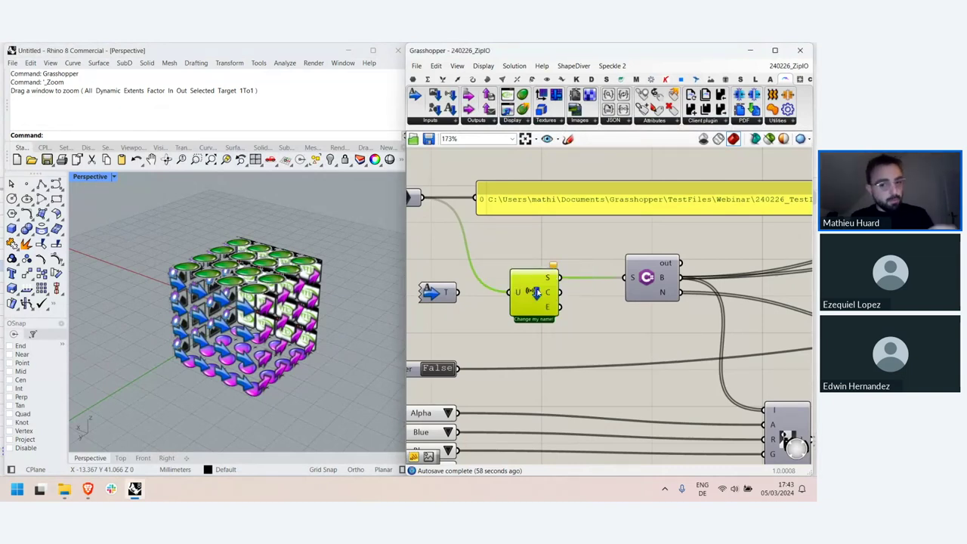
pyautogui.moveTo(551, 281)
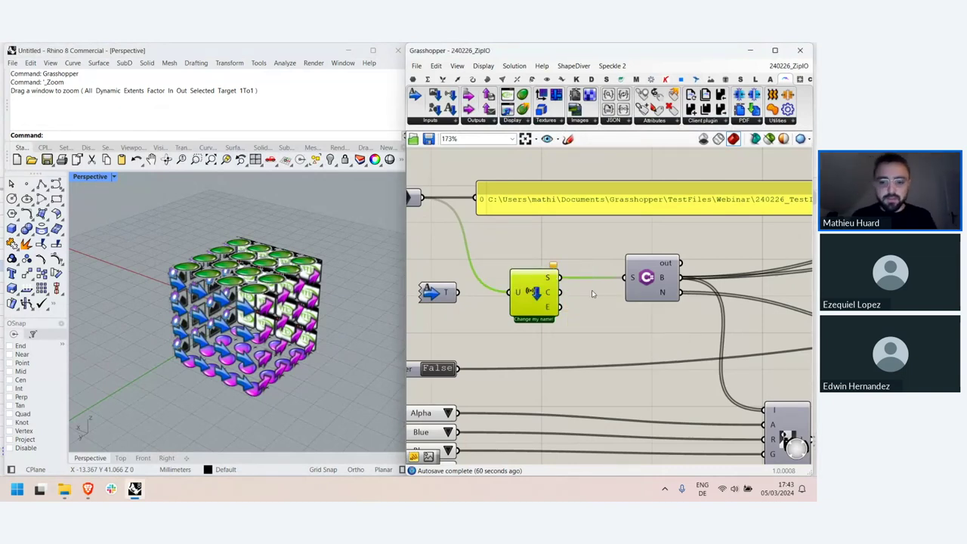
# Step: Review the C# script that extracts the zipped images, from the System.IO.Compression references to the .png entry filter, and close it
pyautogui.moveTo(641, 283); pyautogui.dragTo(551, 276, button='right')
pyautogui.doubleClick(556, 271)
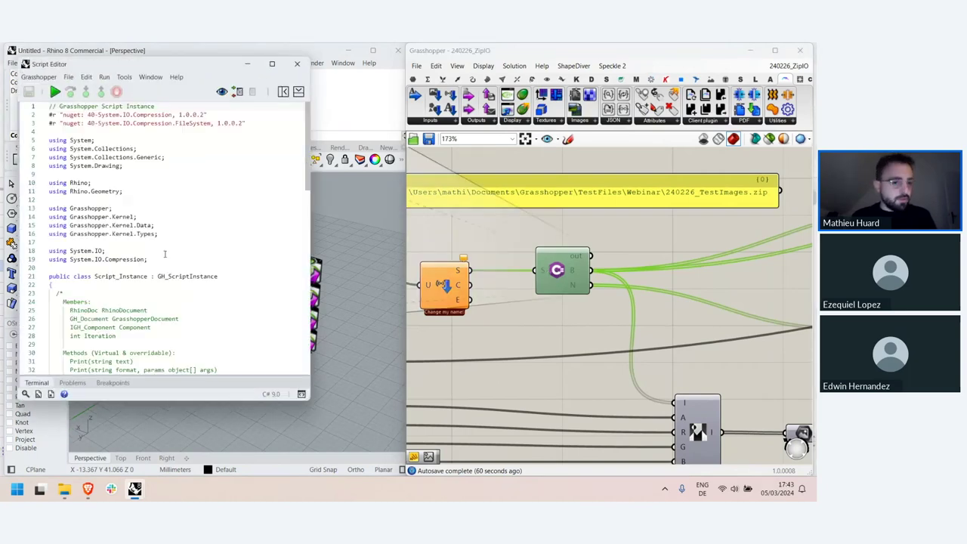
pyautogui.moveTo(147, 259); pyautogui.dragTo(111, 259)
pyautogui.click(80, 259)
pyautogui.click(148, 259)
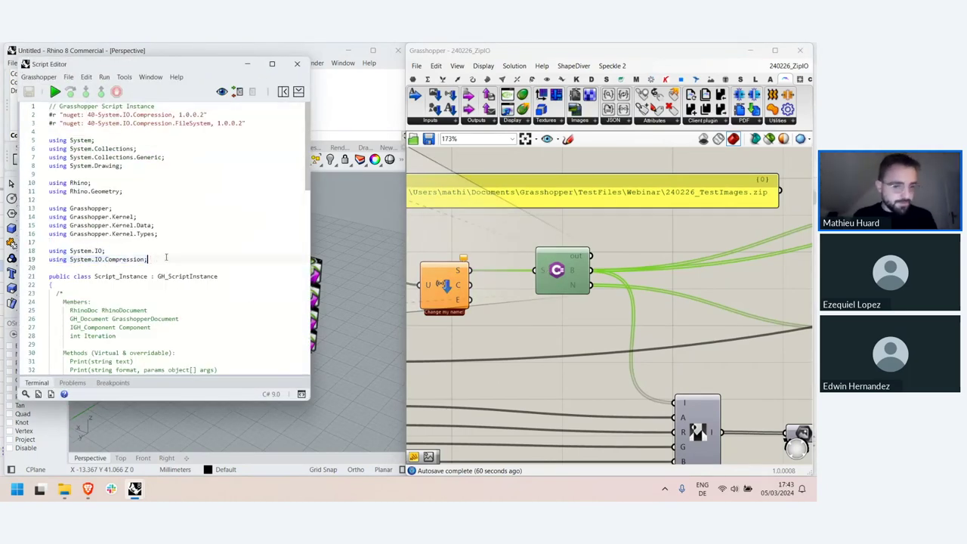
pyautogui.scroll(-8, 202, 257)
pyautogui.scroll(-4, 217, 252)
pyautogui.moveTo(310, 265); pyautogui.dragTo(376, 265)
pyautogui.scroll(-2, 256, 216)
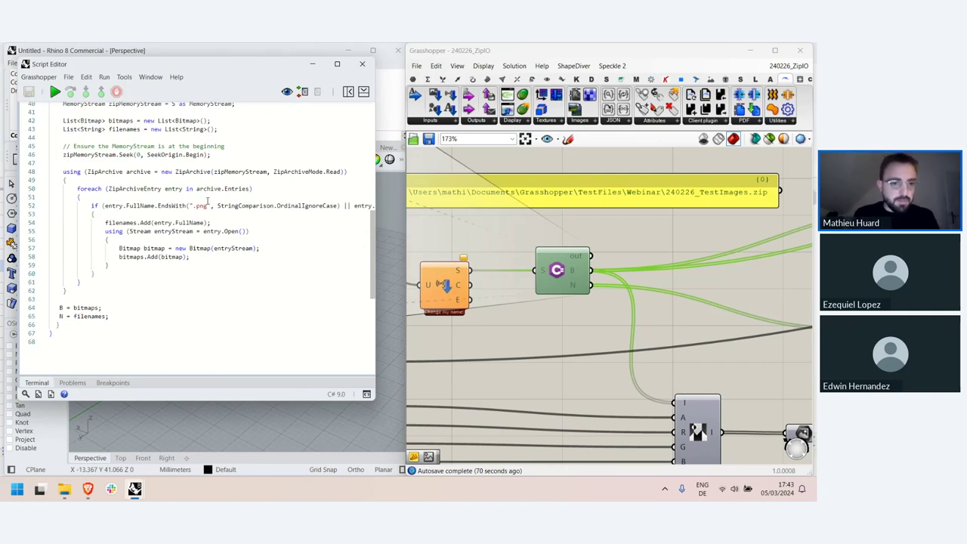
pyautogui.scroll(-3, 229, 230)
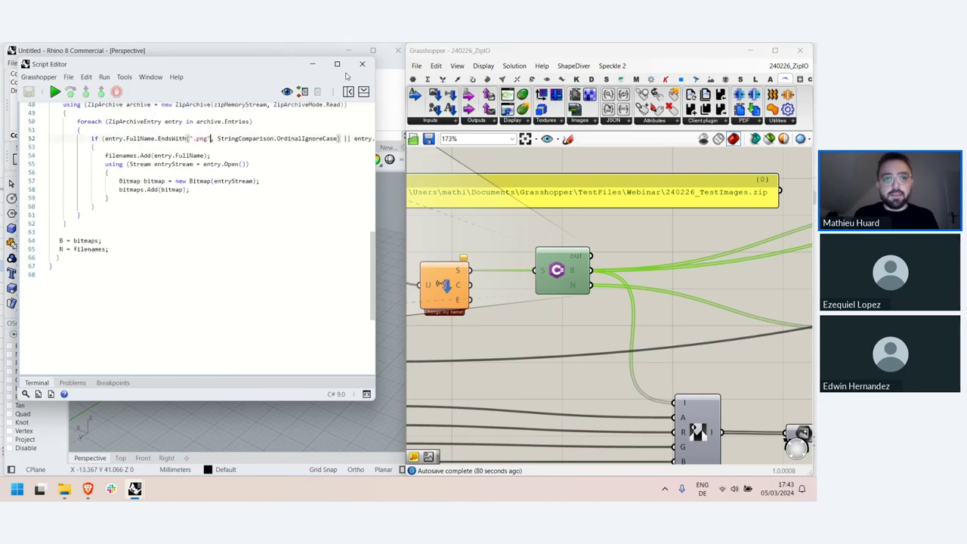
pyautogui.click(362, 64)
# Step: Inspect the bitmap output B of the unzipping script and trace its wires to the downstream components
pyautogui.moveTo(570, 273); pyautogui.dragTo(543, 266, button='right')
pyautogui.moveTo(543, 266)
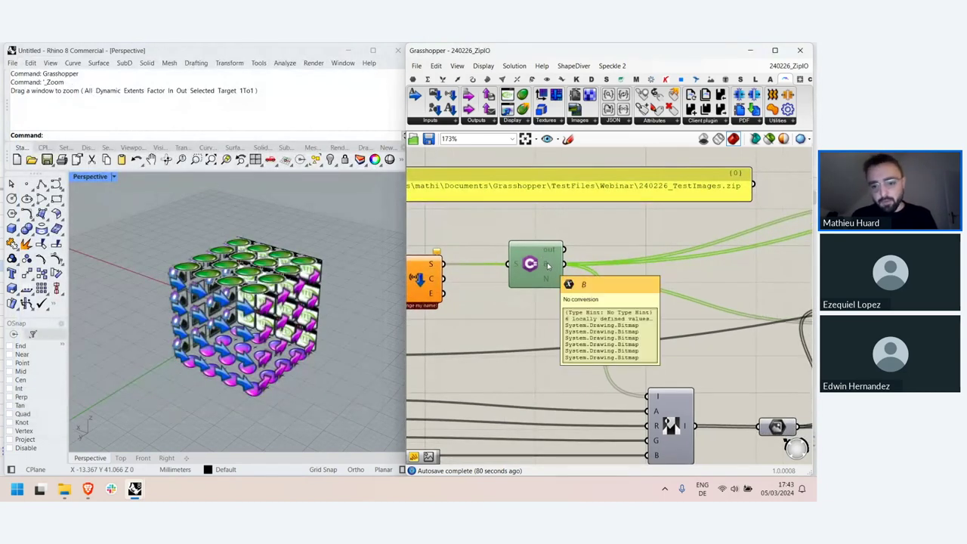
pyautogui.scroll(-5, 547, 266)
pyautogui.moveTo(594, 297); pyautogui.dragTo(553, 309, button='right')
pyautogui.scroll(2, 640, 310)
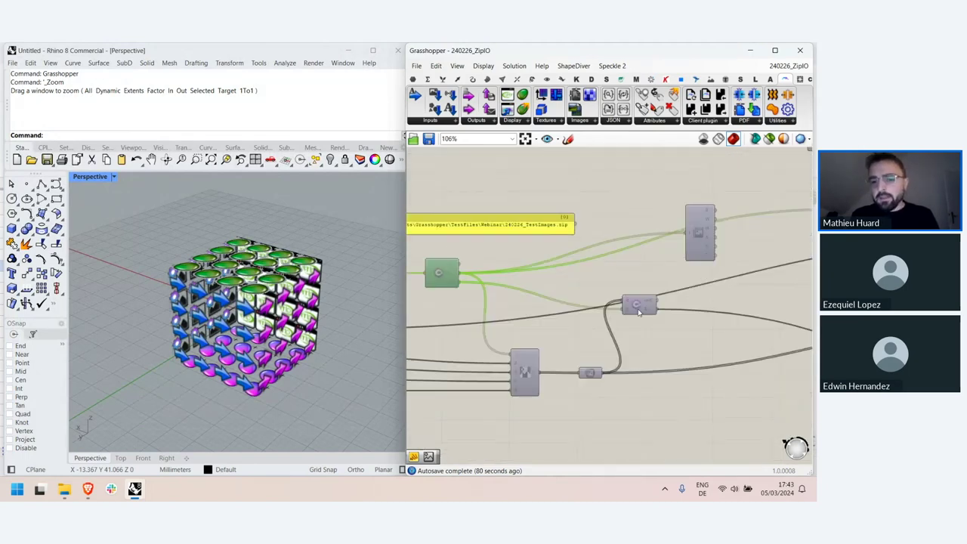
# Step: Open the second C# script, look over its RunScript bitmap and filename loops, and close the editor
pyautogui.moveTo(638, 311); pyautogui.dragTo(560, 291, button='right')
pyautogui.click(561, 291)
pyautogui.doubleClick(562, 292)
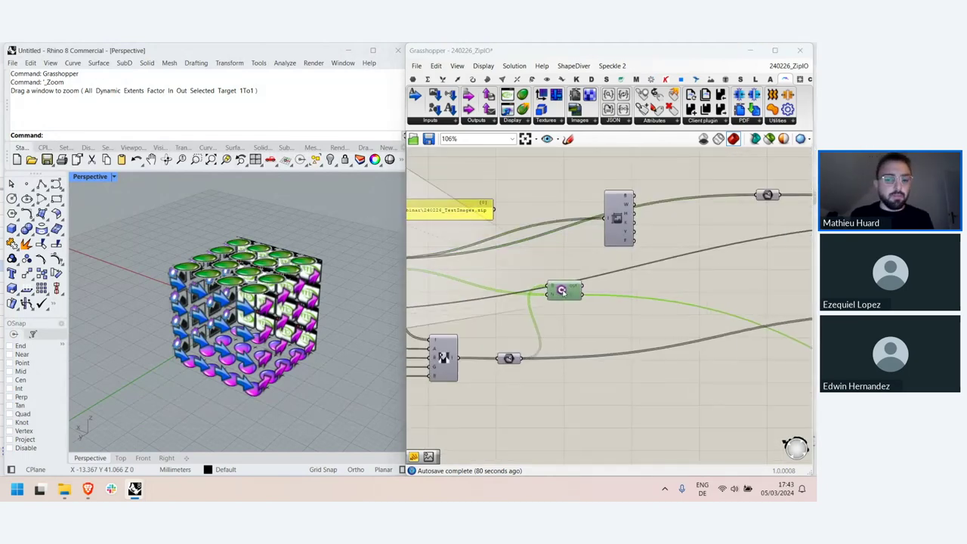
pyautogui.scroll(-4, 201, 246)
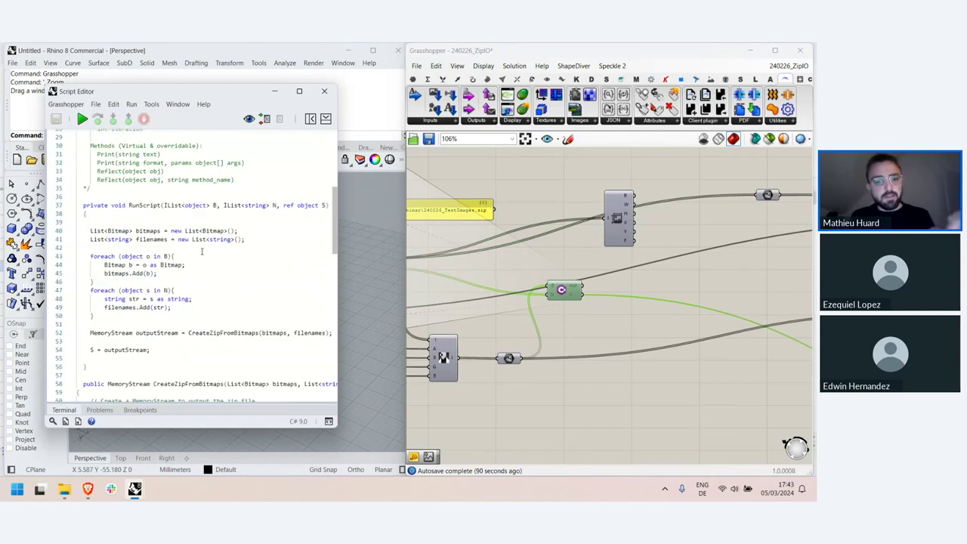
pyautogui.click(324, 91)
# Step: Set the replacement red channel to Red and the green channel to Green, and pick a source for the blue channel
pyautogui.moveTo(474, 309); pyautogui.dragTo(657, 309, button='right')
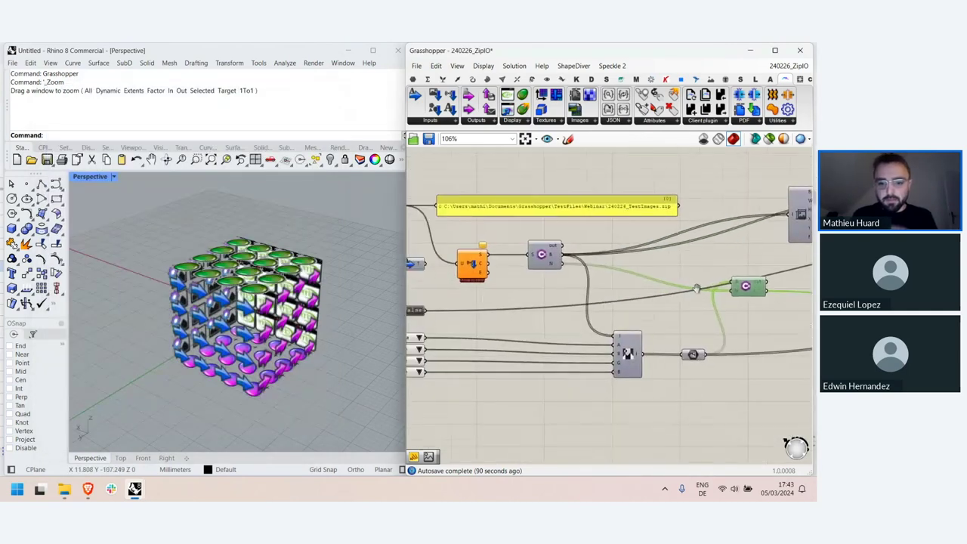
pyautogui.moveTo(626, 373); pyautogui.dragTo(688, 352, button='right')
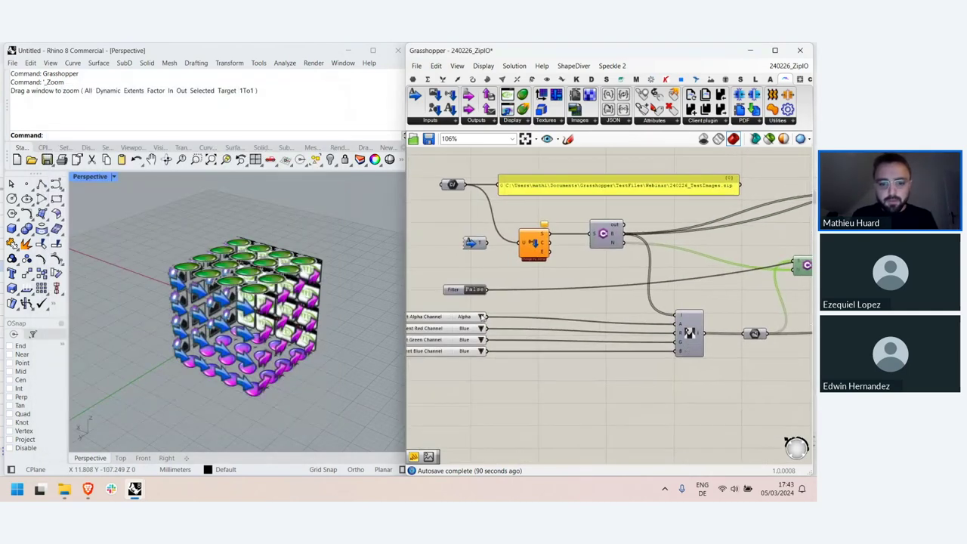
pyautogui.click(482, 327)
pyautogui.click(502, 340)
pyautogui.click(483, 340)
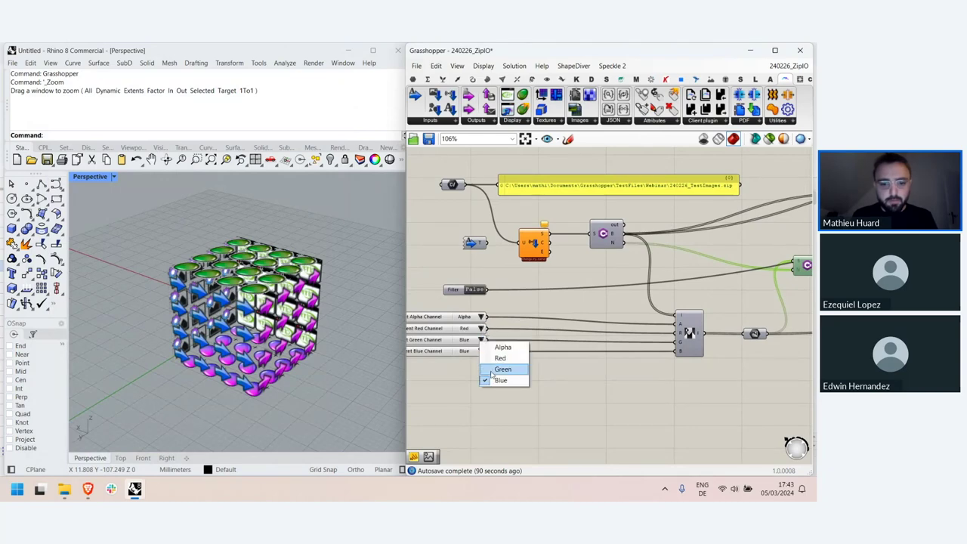
pyautogui.click(499, 371)
pyautogui.click(483, 351)
pyautogui.click(499, 372)
# Step: Survey the whole definition, then review how the second C# script builds its output stream with CreateZipFromBitmaps, and close the script
pyautogui.scroll(-6, 280, 325)
pyautogui.moveTo(726, 309); pyautogui.dragTo(454, 361, button='right')
pyautogui.scroll(-1, 704, 312)
pyautogui.moveTo(735, 232); pyautogui.dragTo(727, 230, button='right')
pyautogui.scroll(-4, 588, 245)
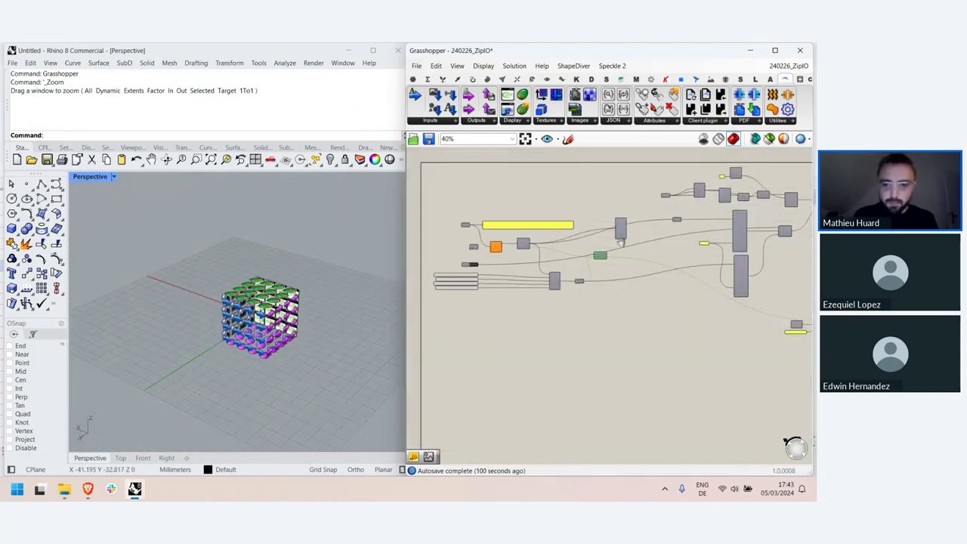
pyautogui.moveTo(587, 245); pyautogui.dragTo(540, 265, button='right')
pyautogui.scroll(5, 604, 291)
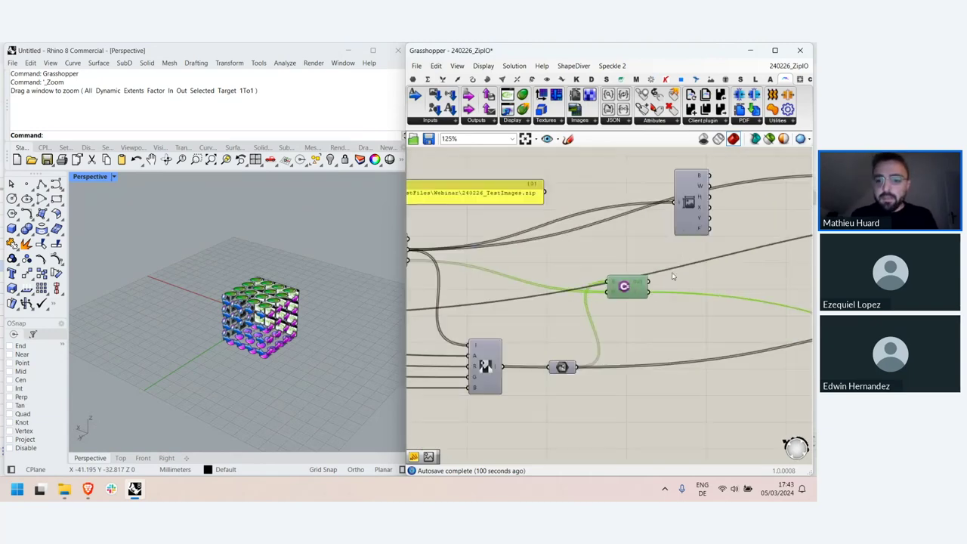
pyautogui.doubleClick(608, 291)
pyautogui.scroll(-4, 147, 301)
pyautogui.scroll(5, 176, 311)
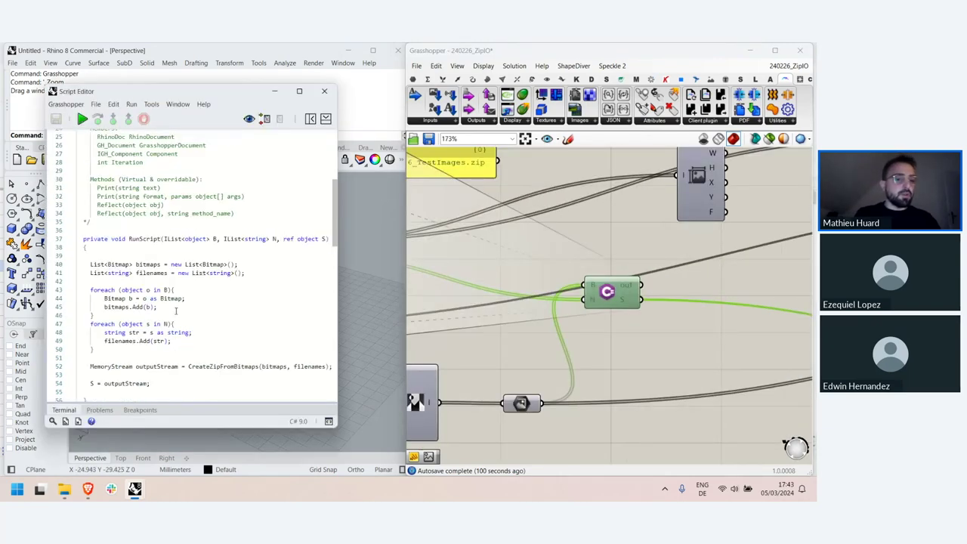
pyautogui.scroll(-4, 176, 311)
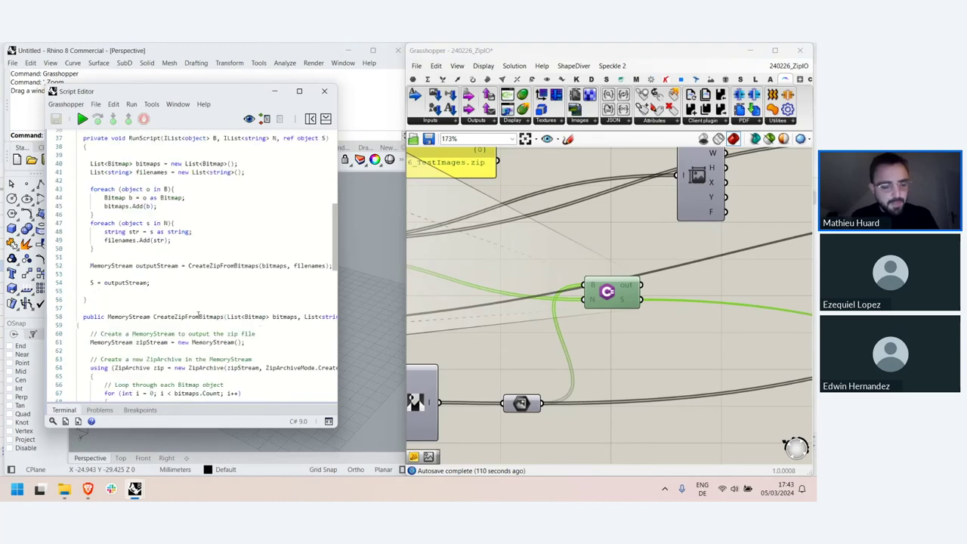
pyautogui.click(320, 99)
# Step: Follow the zip script's stream output S to the export component and its filtered_images name panel
pyautogui.moveTo(627, 305); pyautogui.dragTo(572, 286, button='right')
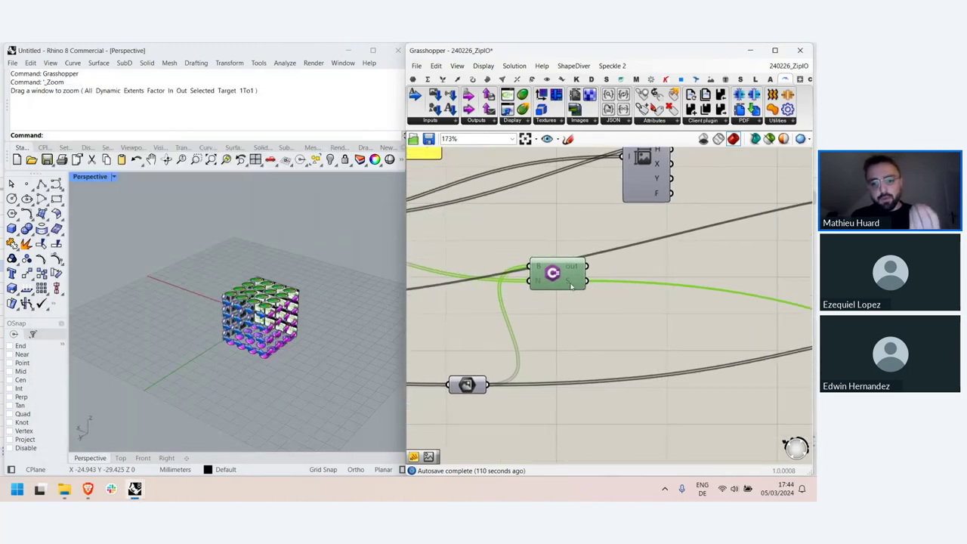
pyautogui.scroll(-4, 570, 285)
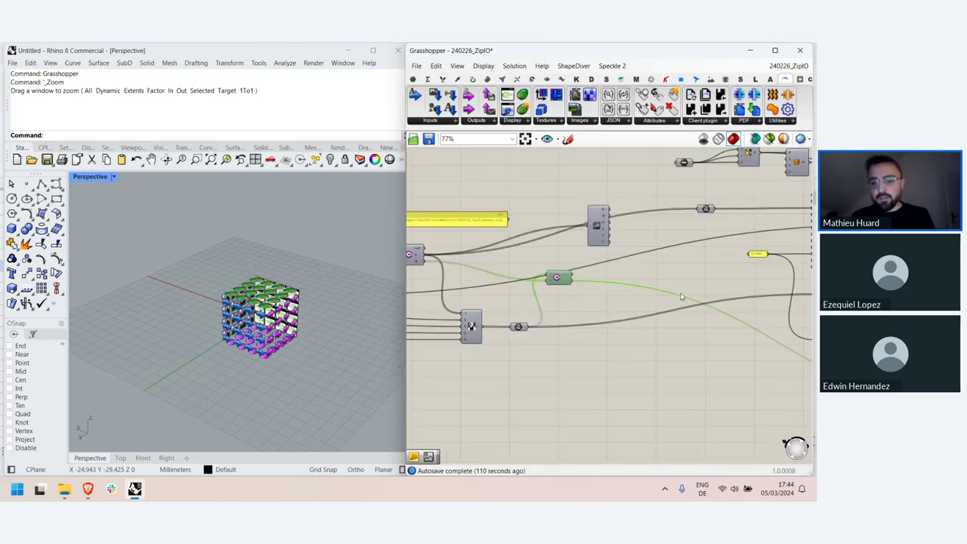
pyautogui.moveTo(682, 298); pyautogui.dragTo(411, 268, button='right')
pyautogui.scroll(7, 688, 347)
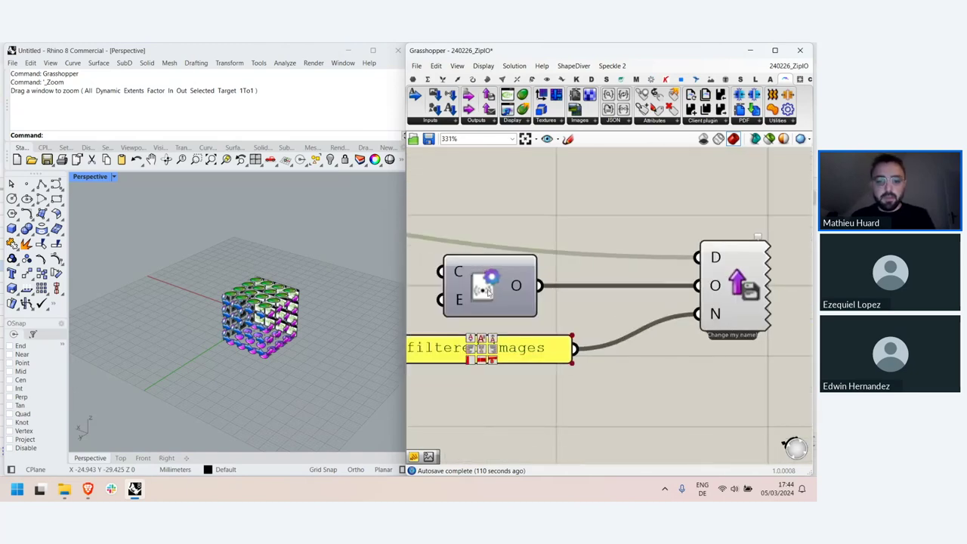
pyautogui.scroll(-4, 561, 237)
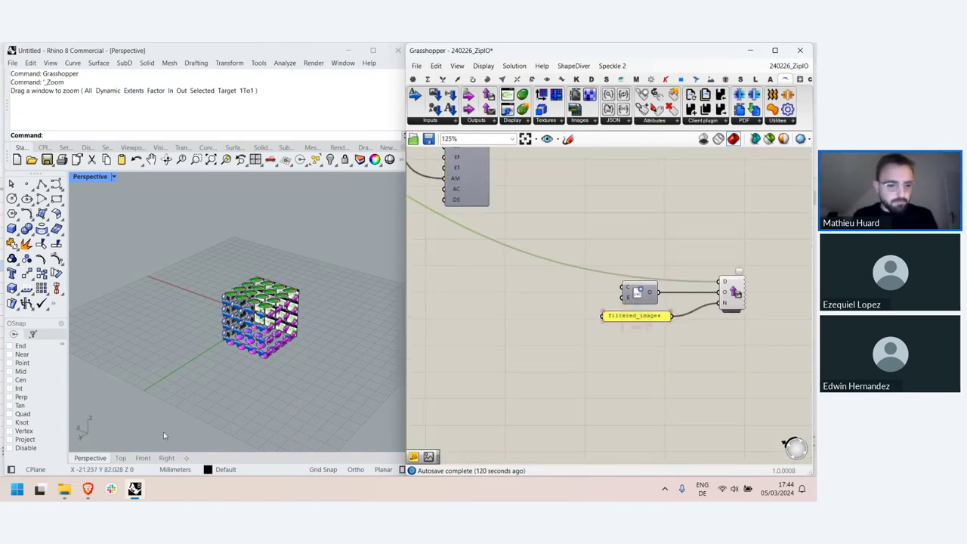
# Step: Switch to the Brave browser and open the 240226_ZipIO ShapeDiver model from the webinar bookmarks in a new tab
pyautogui.moveTo(91, 491)
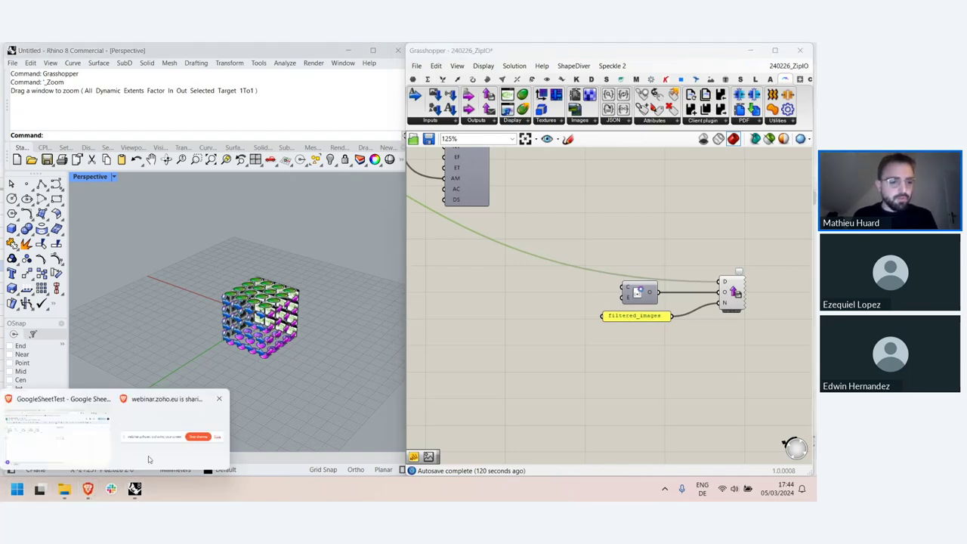
pyautogui.click(58, 432)
pyautogui.click(649, 52)
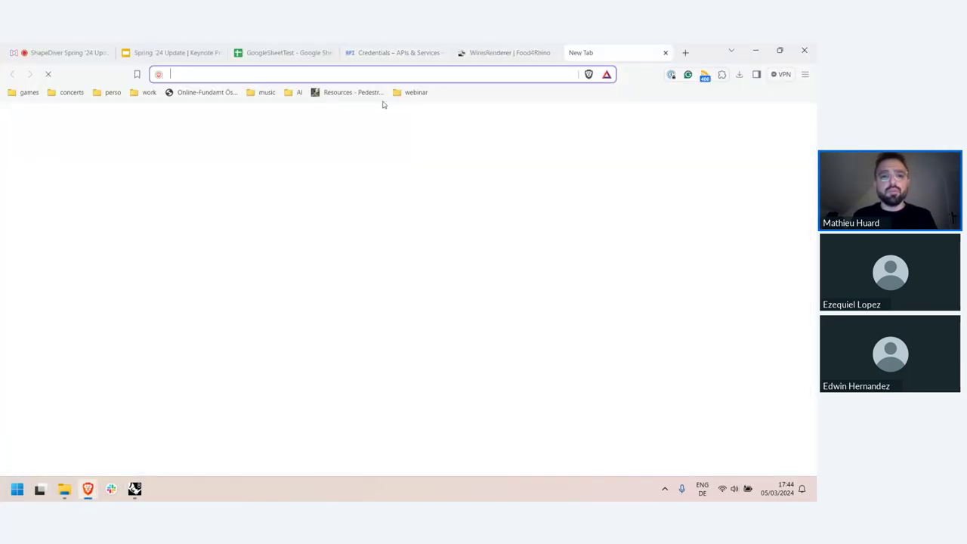
pyautogui.click(415, 92)
pyautogui.click(451, 123)
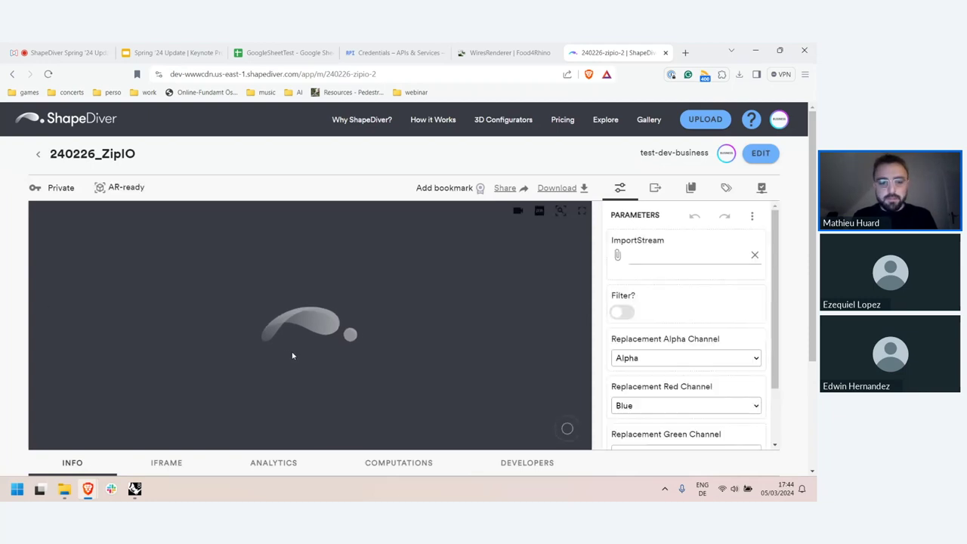
# Step: Orbit around the image-covered box in the ShapeDiver model viewer
pyautogui.moveTo(301, 375); pyautogui.dragTo(375, 333)
pyautogui.scroll(-1, 718, 314)
pyautogui.scroll(1, 718, 315)
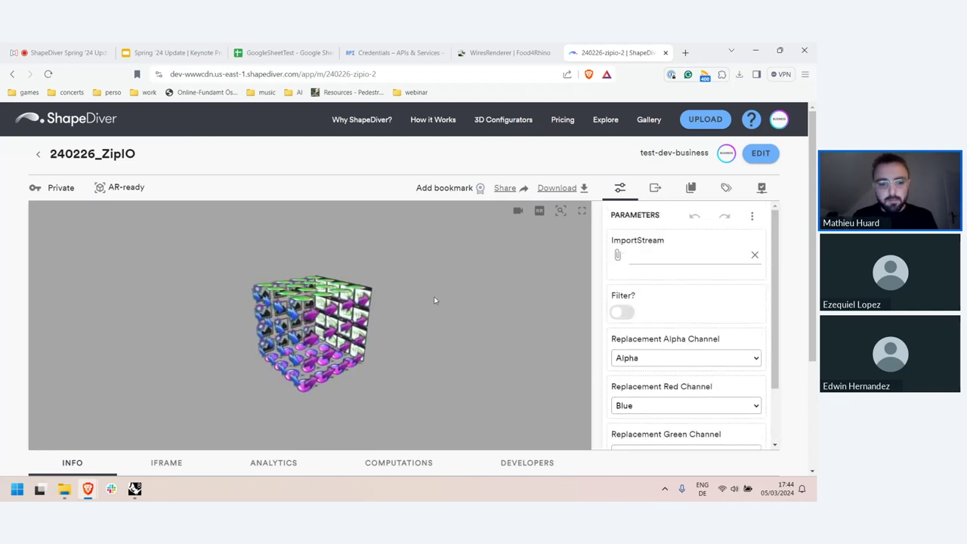
pyautogui.moveTo(435, 300); pyautogui.dragTo(461, 321)
pyautogui.moveTo(504, 278); pyautogui.dragTo(515, 263)
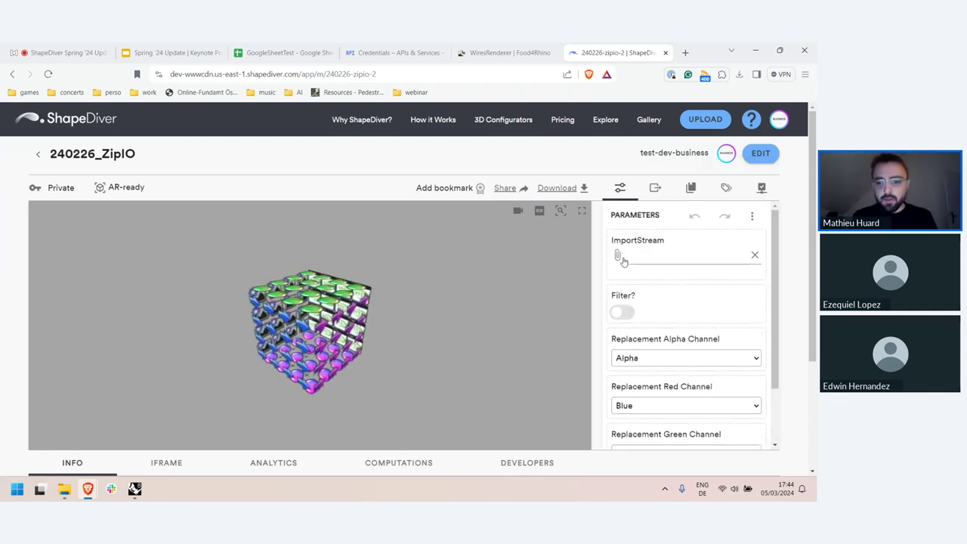
# Step: Load 240221_Photos.zip into the ImportStream parameter and inspect the photos on the box up close
pyautogui.click(617, 255)
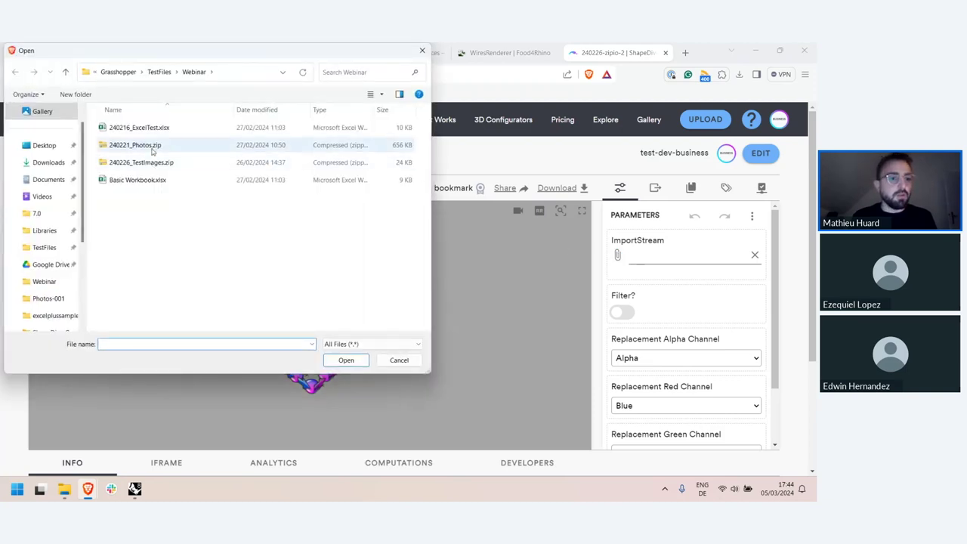
pyautogui.click(135, 146)
pyautogui.doubleClick(148, 146)
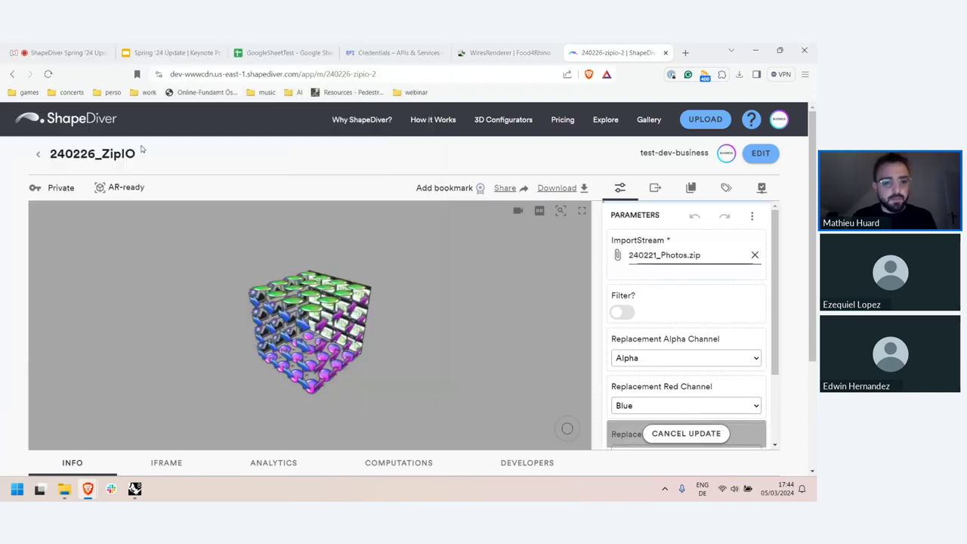
pyautogui.moveTo(314, 300); pyautogui.dragTo(294, 326)
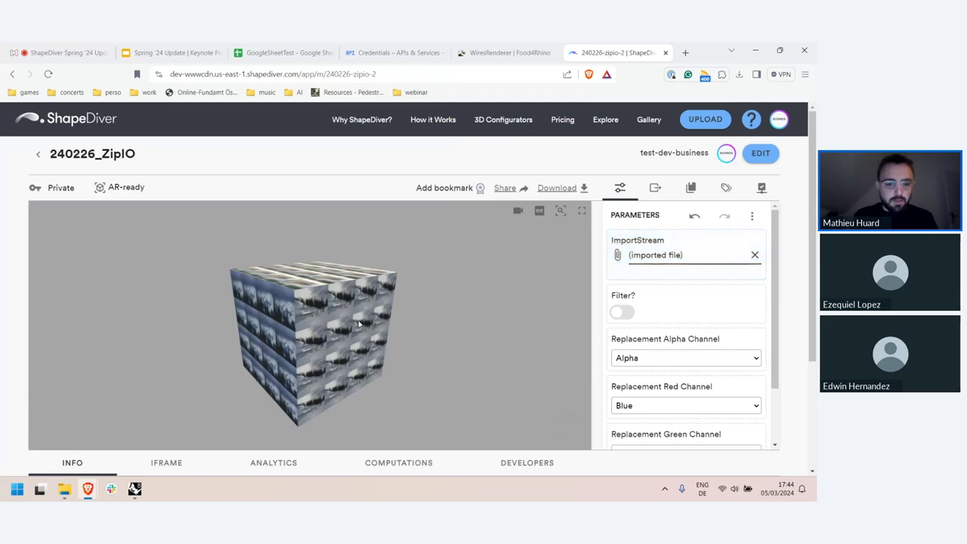
pyautogui.scroll(4, 307, 312)
pyautogui.moveTo(275, 309); pyautogui.dragTo(461, 294)
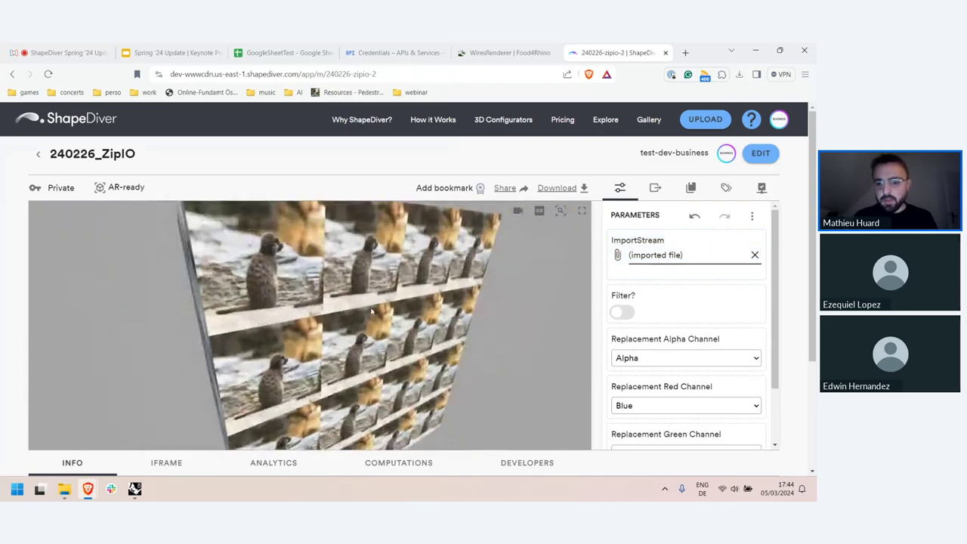
# Step: Set the Replacement Red Channel parameter to Red and turn on the Filter? option
pyautogui.scroll(-1, 726, 404)
pyautogui.click(665, 352)
pyautogui.click(656, 377)
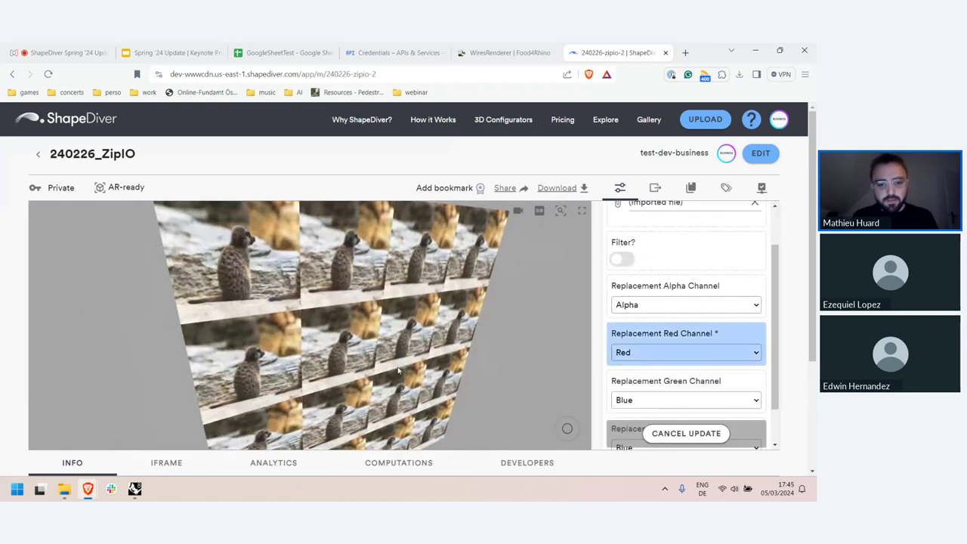
pyautogui.scroll(-1, 635, 355)
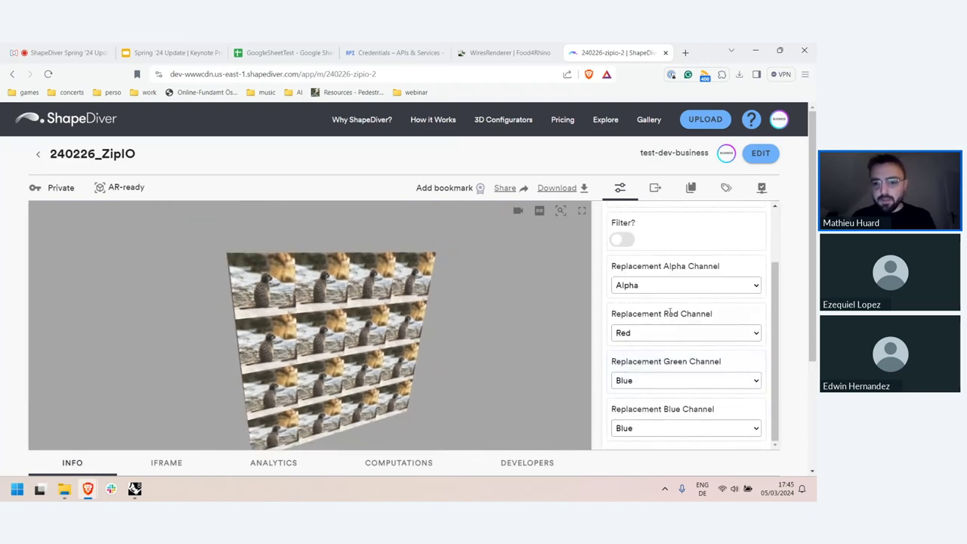
pyautogui.click(621, 295)
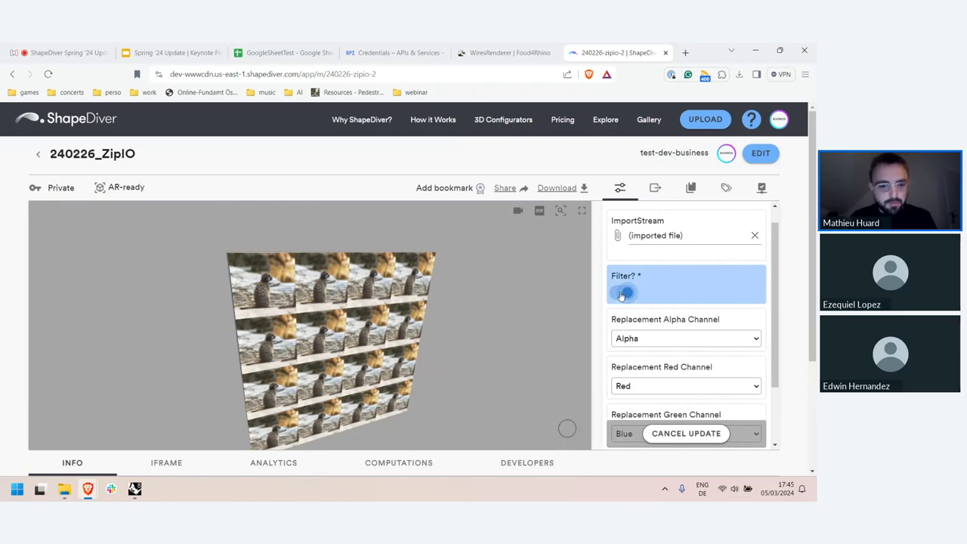
# Step: Set the Replacement Green Channel parameter to Red
pyautogui.moveTo(483, 346); pyautogui.dragTo(441, 346)
pyautogui.scroll(5, 439, 346)
pyautogui.scroll(-1, 799, 472)
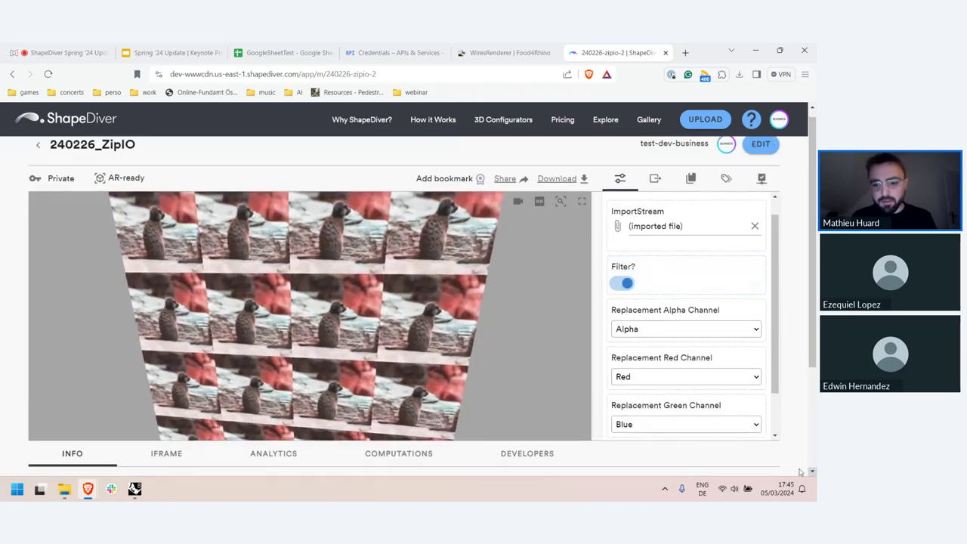
pyautogui.scroll(-1, 800, 472)
pyautogui.scroll(1, 684, 313)
pyautogui.scroll(-1, 712, 302)
pyautogui.scroll(2, 810, 234)
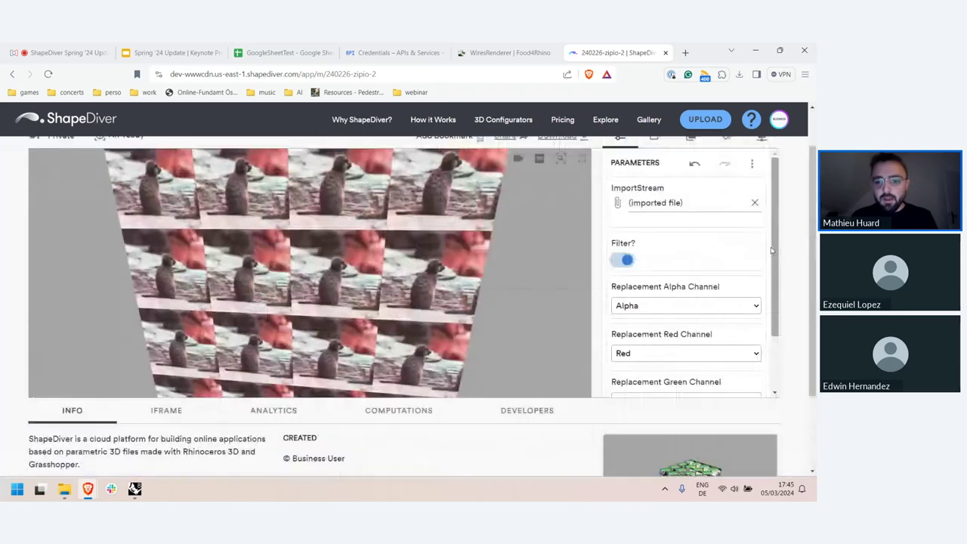
pyautogui.scroll(-1, 771, 250)
pyautogui.click(669, 330)
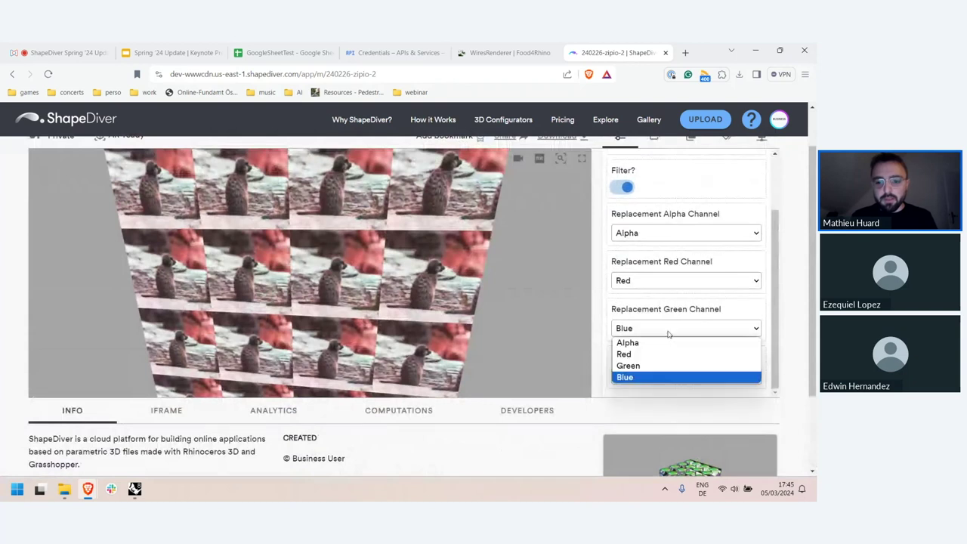
pyautogui.click(635, 354)
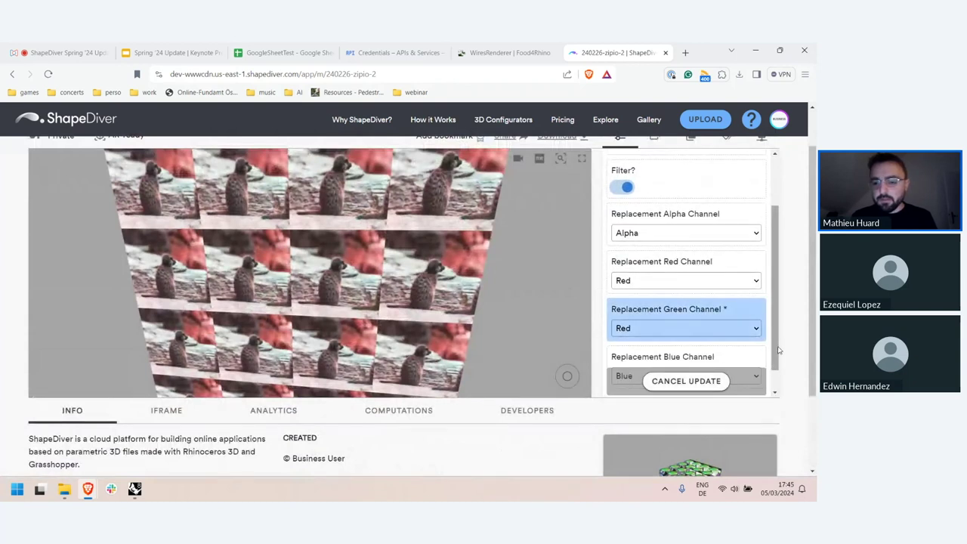
pyautogui.scroll(-1, 752, 343)
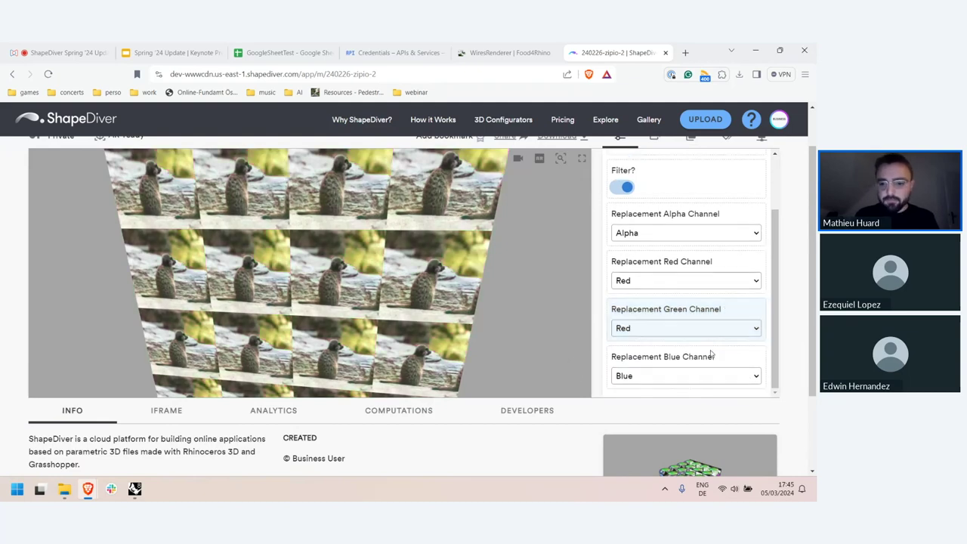
# Step: Run the model's DownloadExport and save the filtered photos as filtered_images.zip in Downloads
pyautogui.scroll(4, 756, 302)
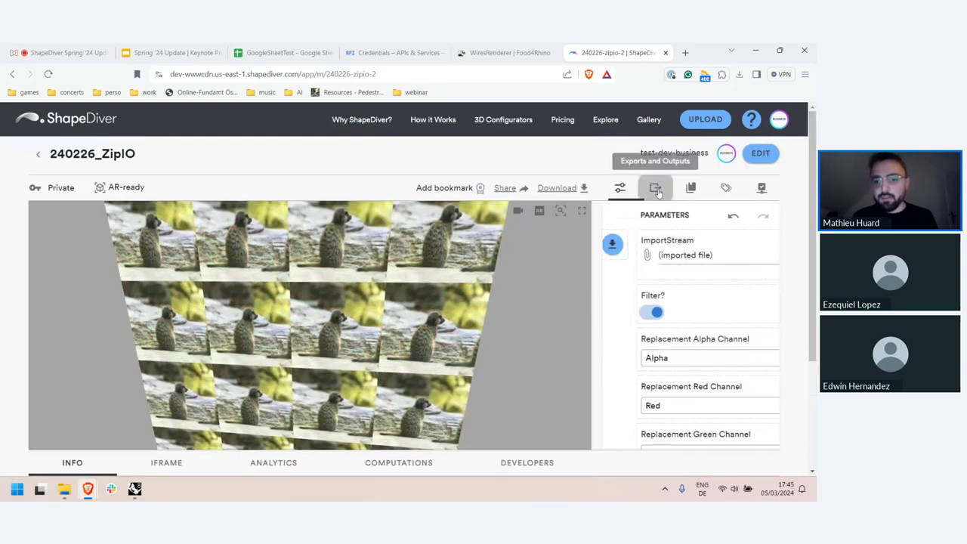
pyautogui.click(655, 187)
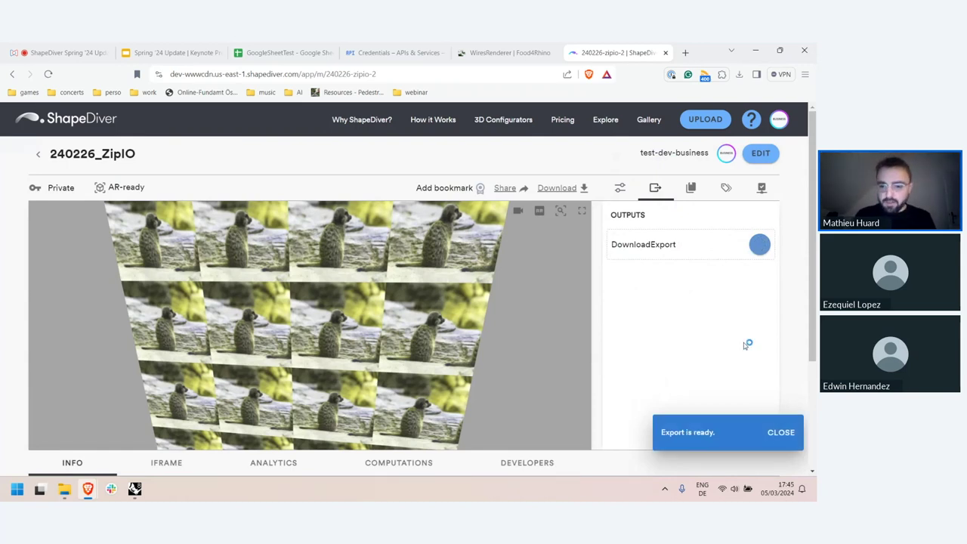
pyautogui.moveTo(133, 320); pyautogui.dragTo(73, 321)
pyautogui.click(345, 359)
# Step: Open filtered_images.zip from the Downloads folder, view the photo DSC01420.jpg, and return to the ShapeDiver model page
pyautogui.click(64, 488)
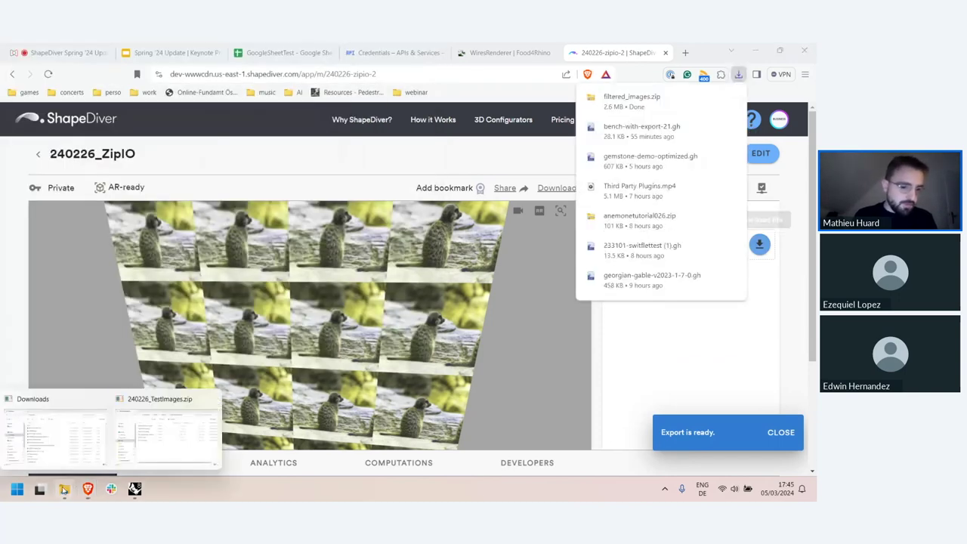
pyautogui.click(71, 432)
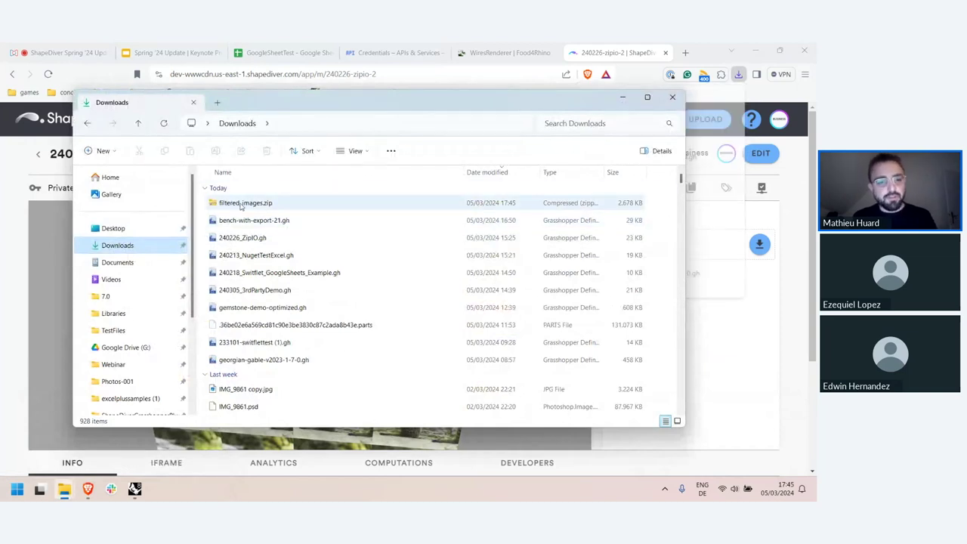
pyautogui.doubleClick(260, 203)
pyautogui.doubleClick(249, 207)
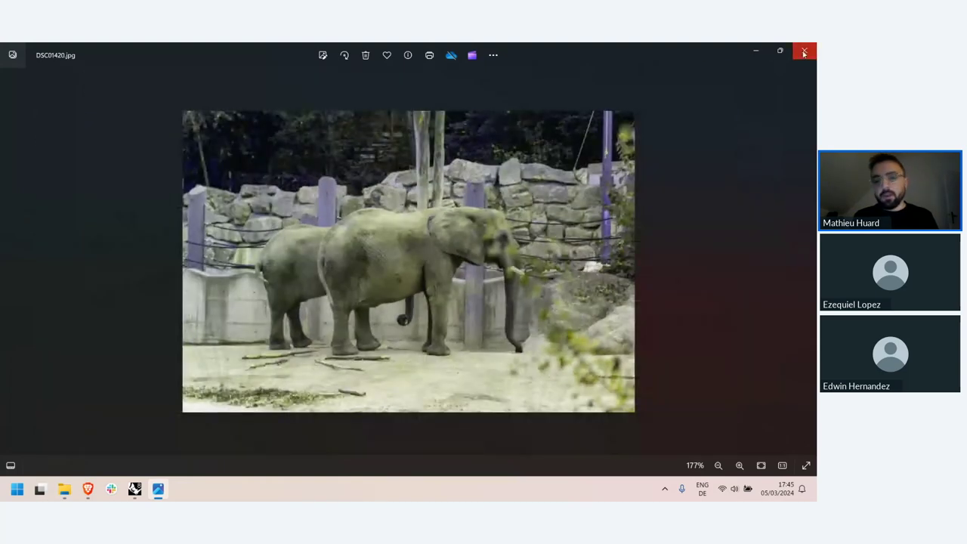
pyautogui.click(803, 52)
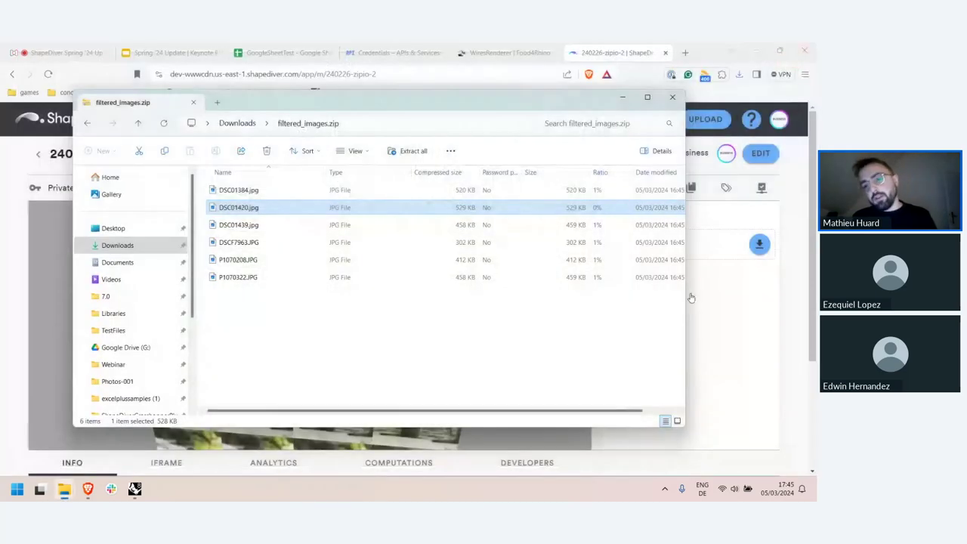
pyautogui.click(738, 351)
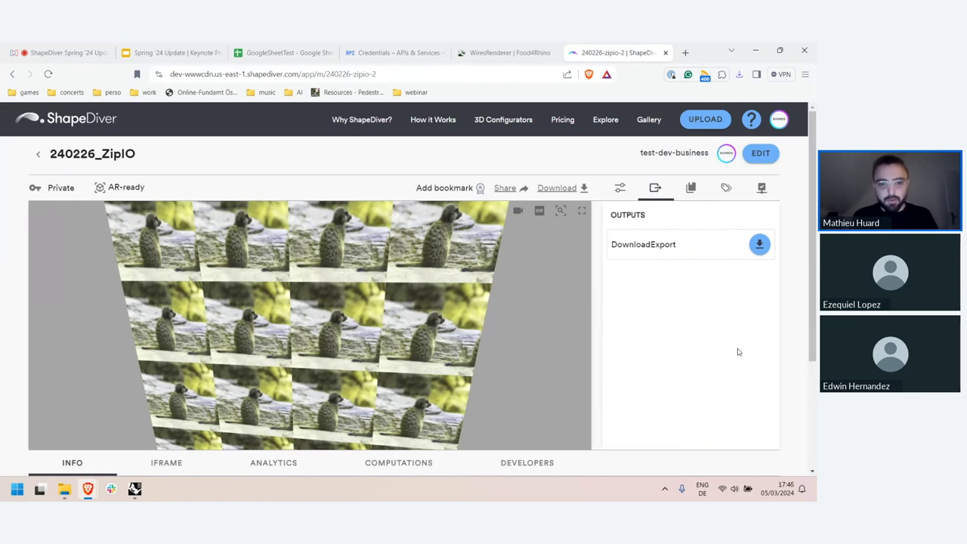
# Step: Open the bench-with-export ShapeDiver model from the webinar bookmarks and view the bench from the opposite side
pyautogui.scroll(-5, 323, 336)
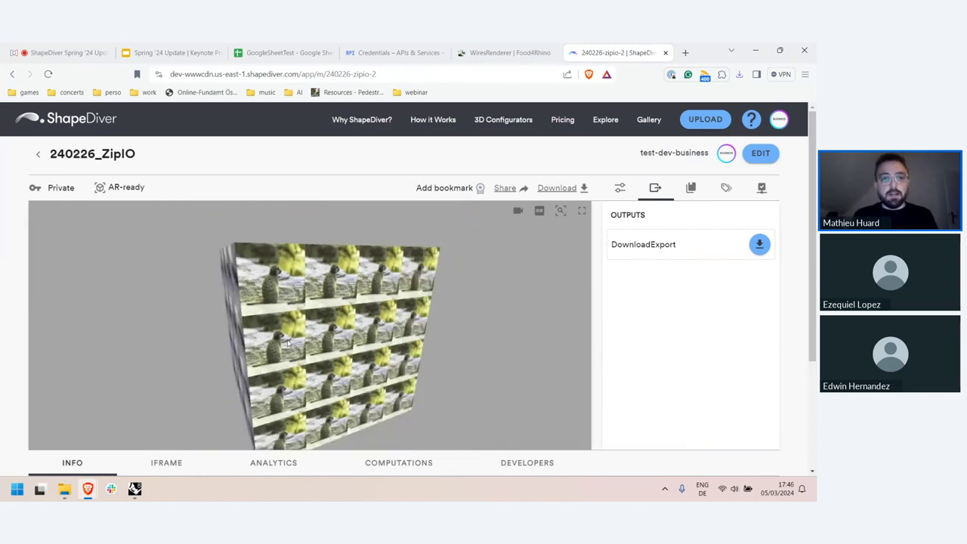
pyautogui.click(408, 94)
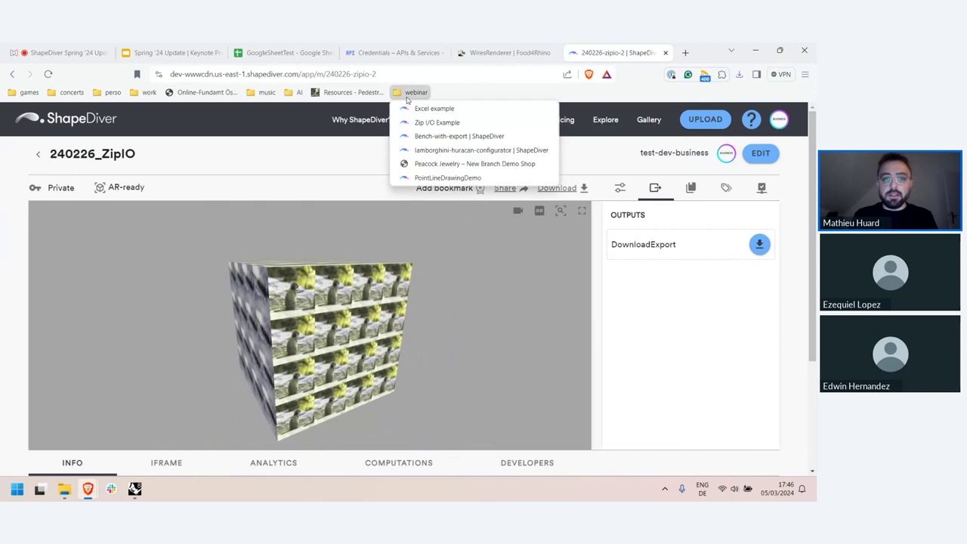
pyautogui.click(467, 93)
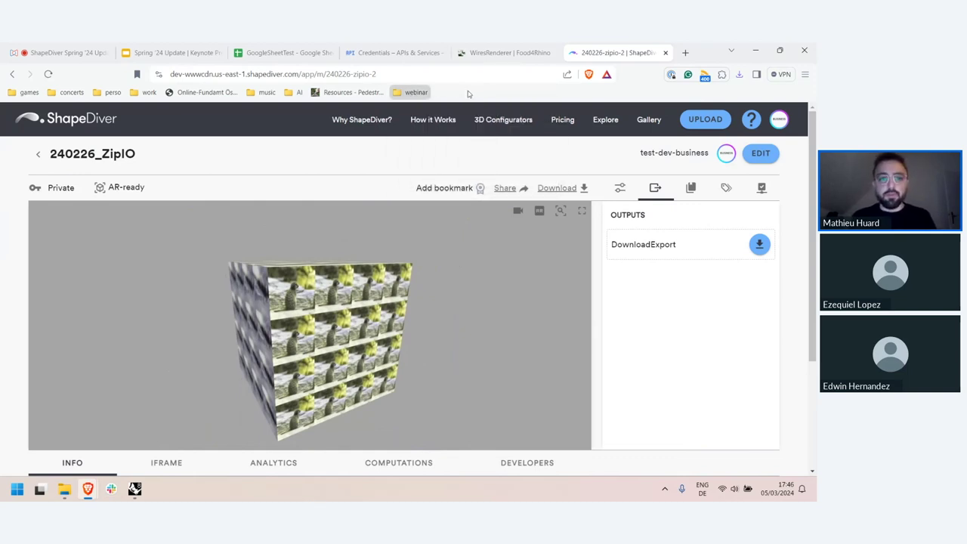
pyautogui.click(422, 93)
pyautogui.click(458, 136)
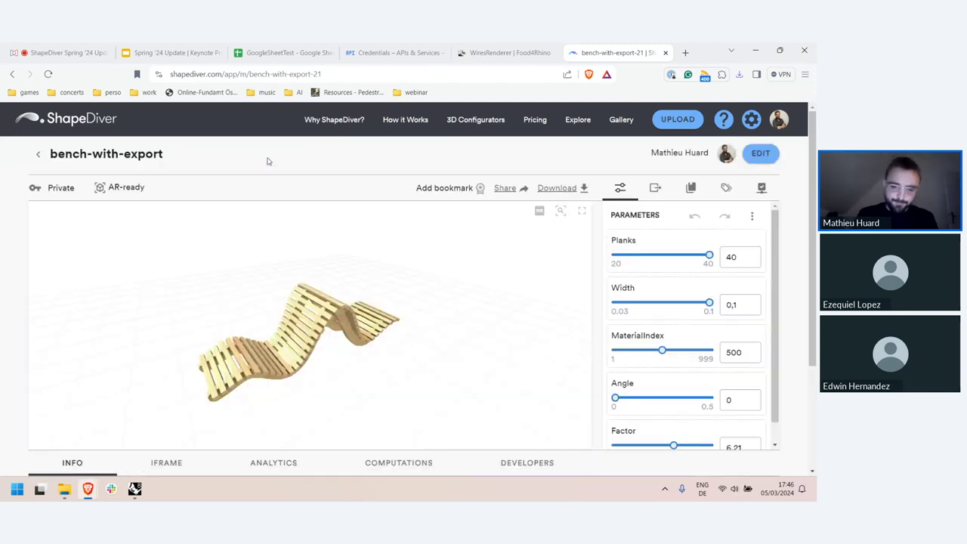
pyautogui.moveTo(206, 312); pyautogui.dragTo(335, 321)
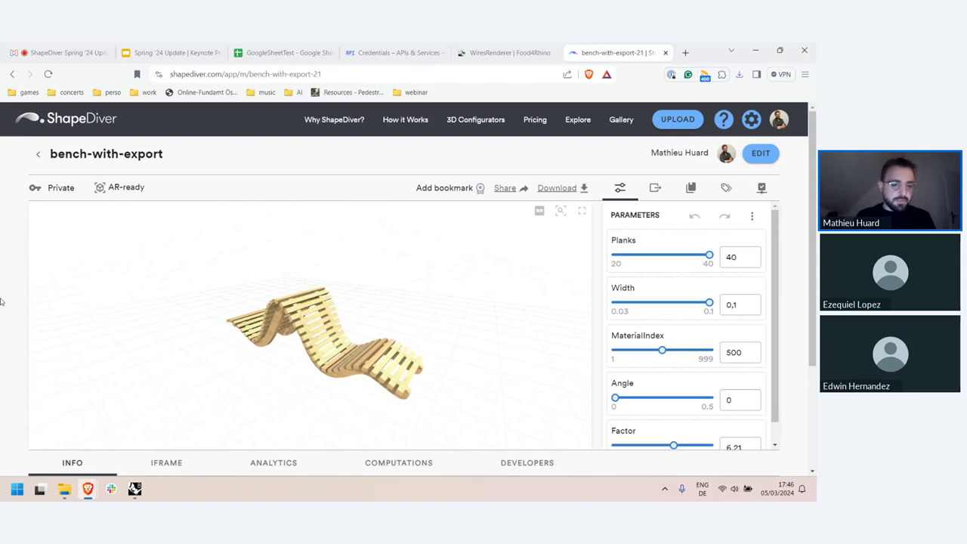
# Step: Switch to Grasshopper, examine the ShapeDiver plugin's options for loading parameter values from JSON or a saved state, and return to the browser
pyautogui.click(136, 489)
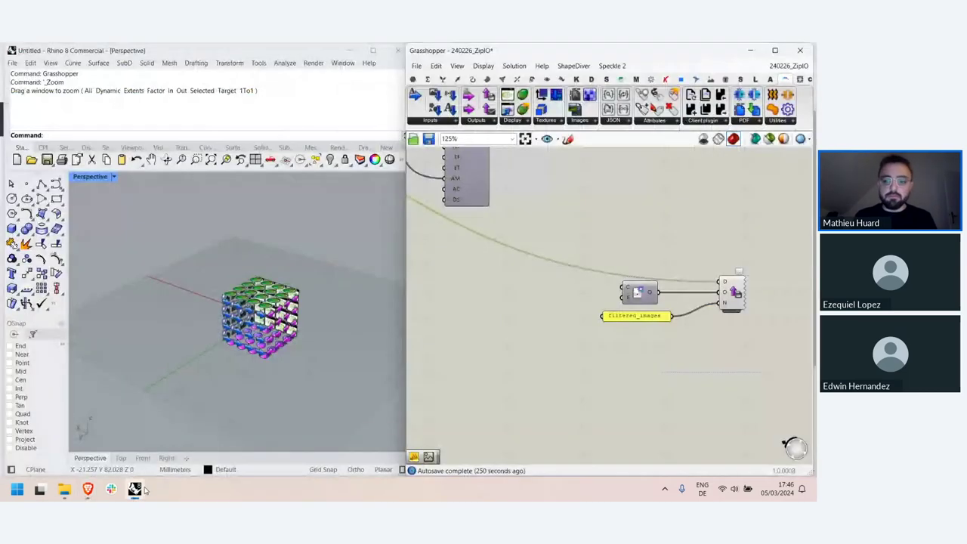
pyautogui.click(573, 66)
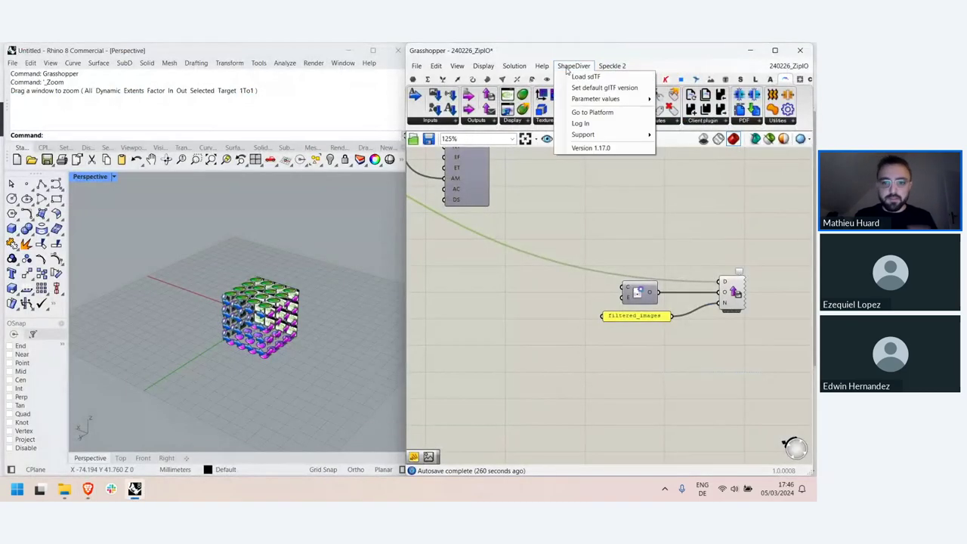
pyautogui.click(566, 71)
pyautogui.click(572, 66)
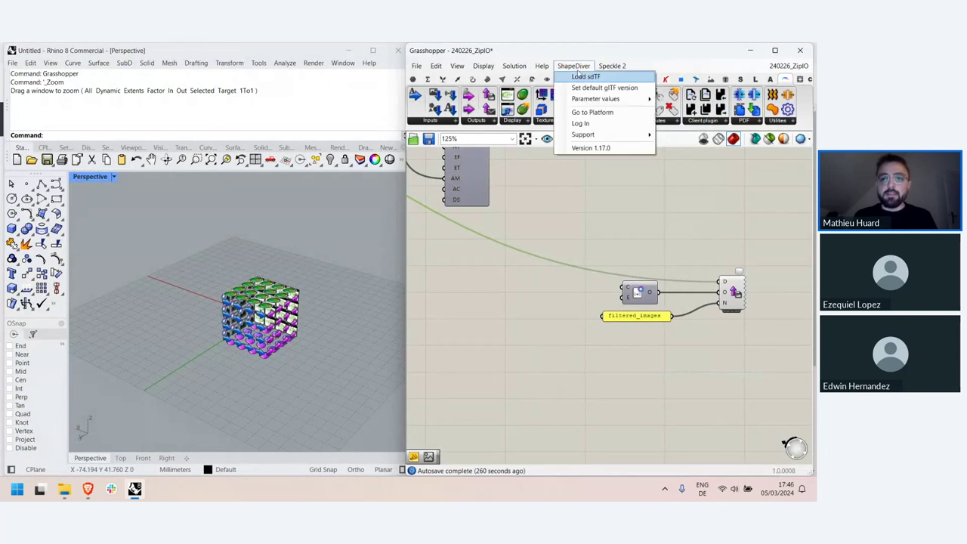
pyautogui.click(587, 114)
pyautogui.scroll(-4, 595, 185)
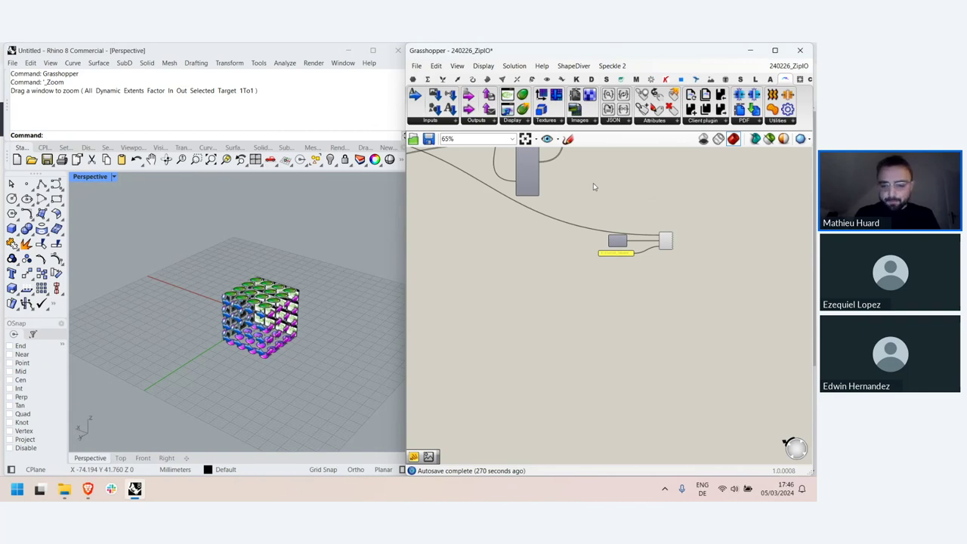
pyautogui.click(581, 66)
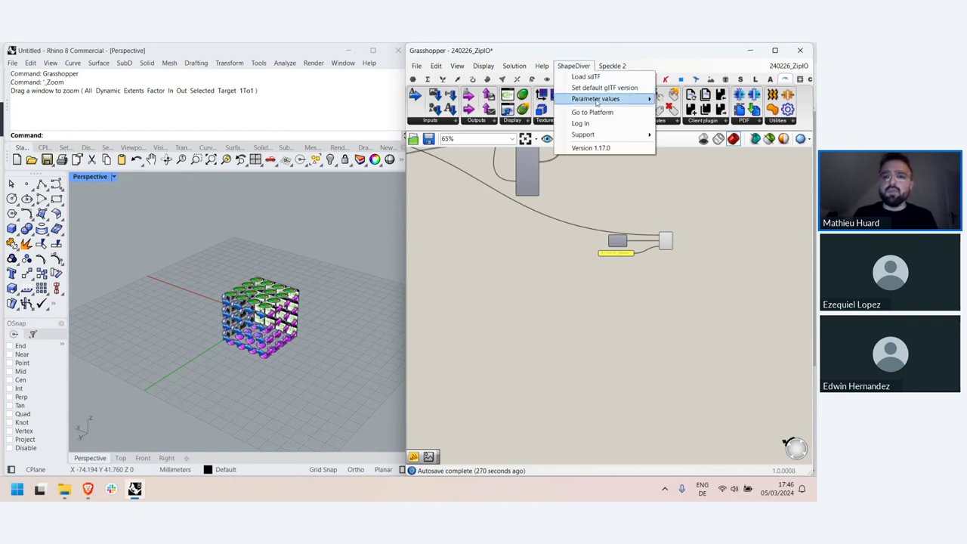
pyautogui.moveTo(596, 101)
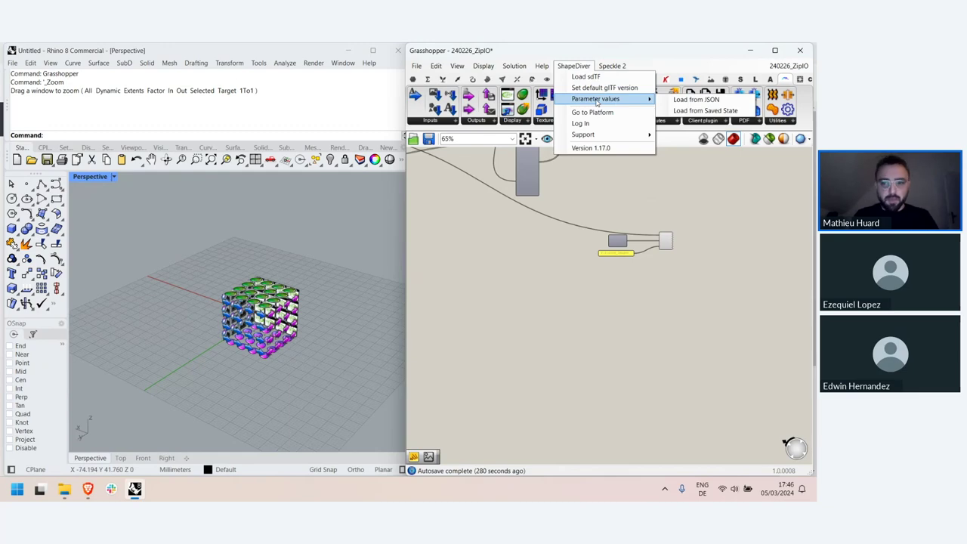
pyautogui.click(504, 243)
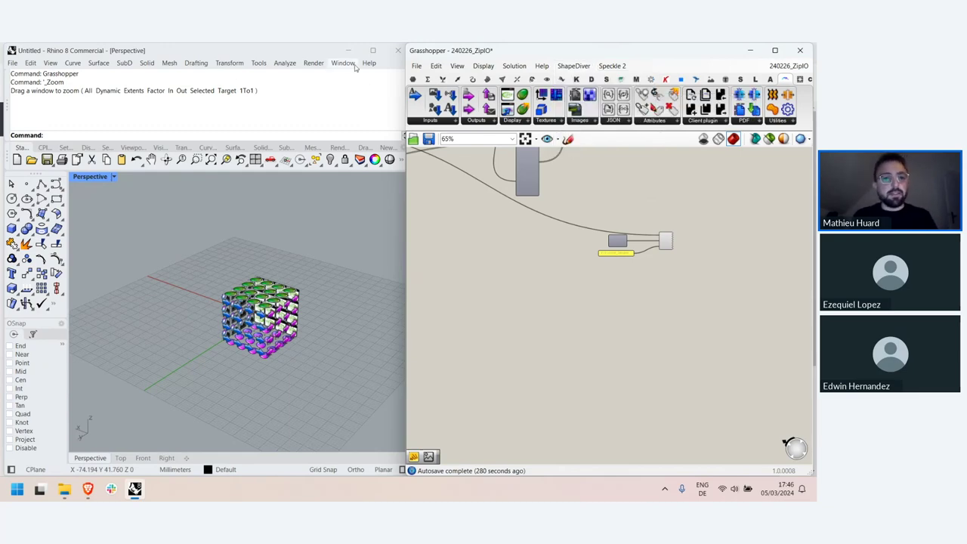
pyautogui.click(349, 52)
# Step: Set the bench's Planks parameter to 26 and its Width to 0.08
pyautogui.moveTo(404, 319); pyautogui.dragTo(366, 305)
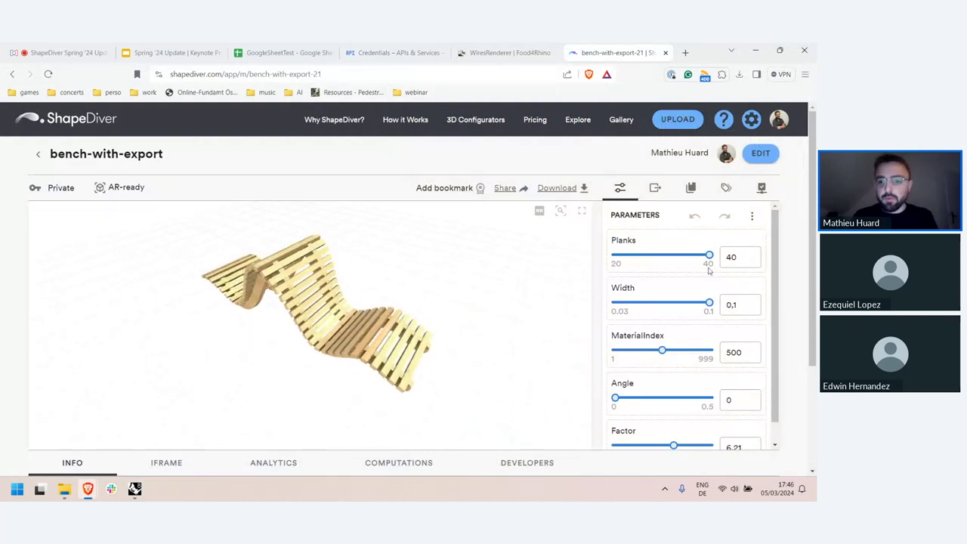
pyautogui.moveTo(707, 258); pyautogui.dragTo(643, 256)
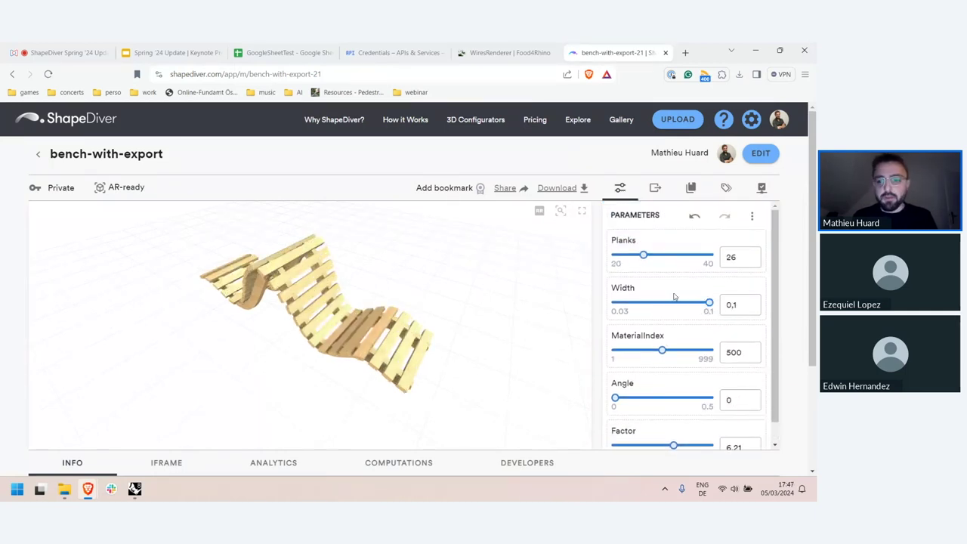
pyautogui.moveTo(708, 302); pyautogui.dragTo(682, 302)
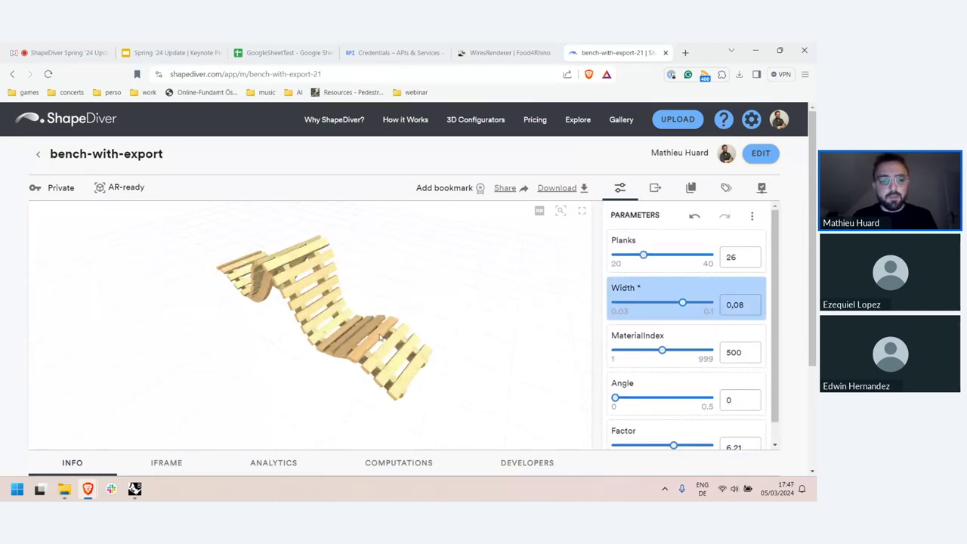
# Step: Export the bench's parameter values to Downloads as bench-with-export-21.json
pyautogui.click(752, 216)
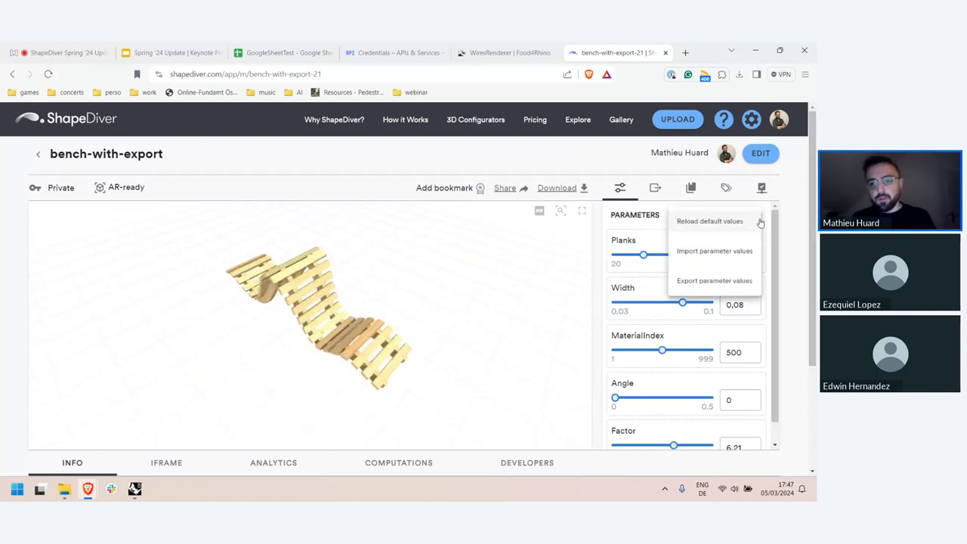
pyautogui.click(688, 281)
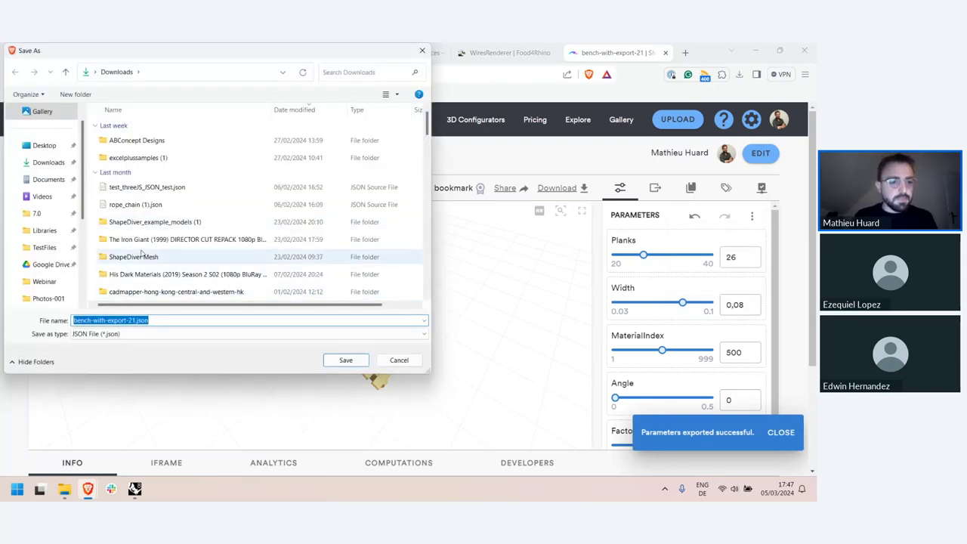
pyautogui.click(343, 361)
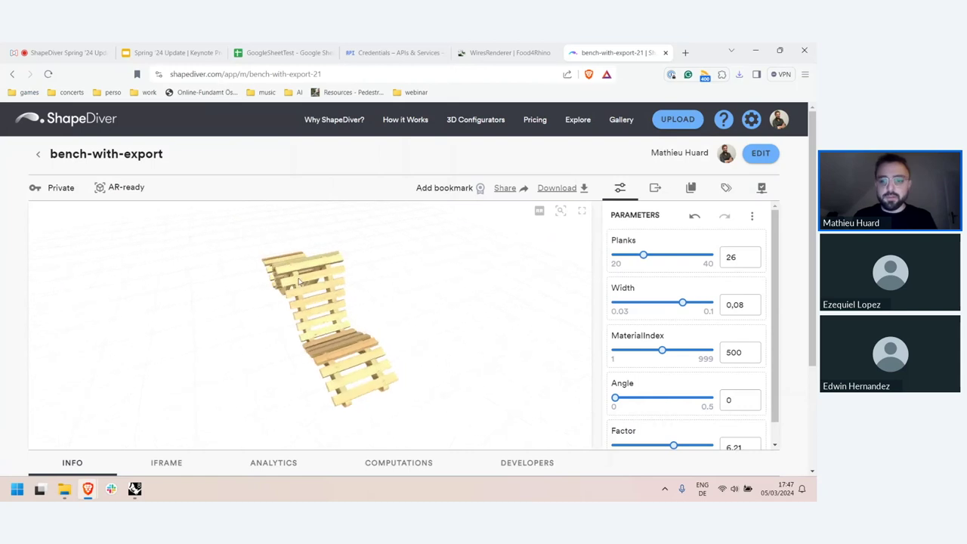
# Step: View the bench's saved states, and set its Width parameter to 0.1 and Planks to 20
pyautogui.click(670, 194)
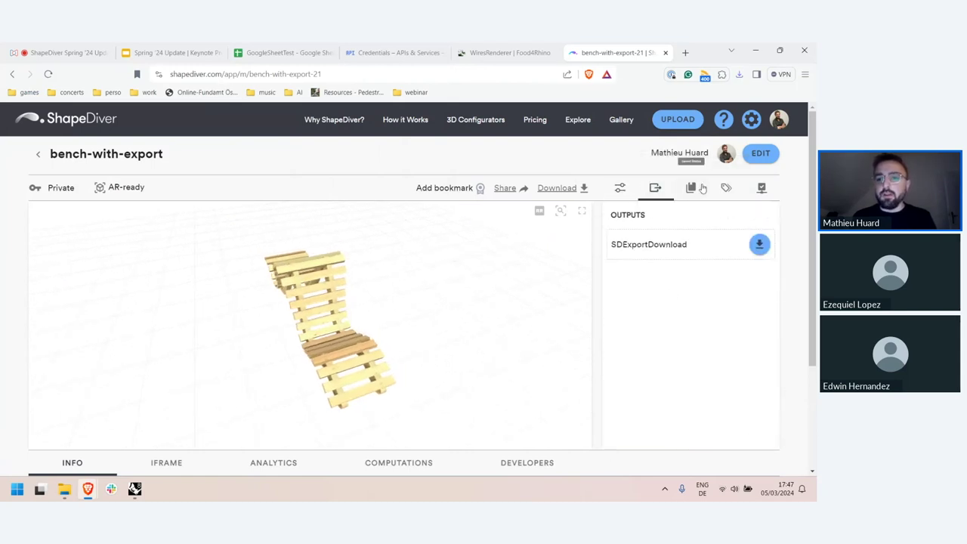
pyautogui.click(691, 188)
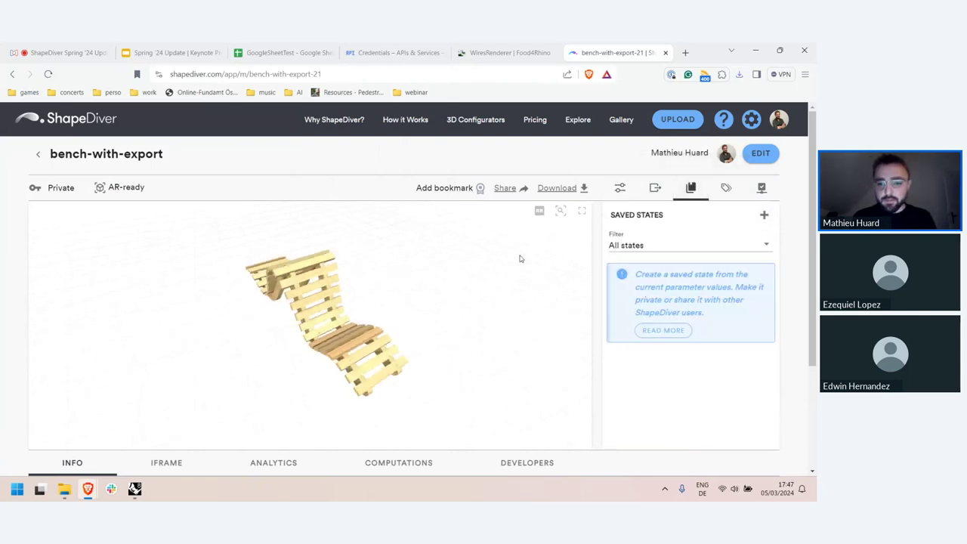
pyautogui.click(620, 188)
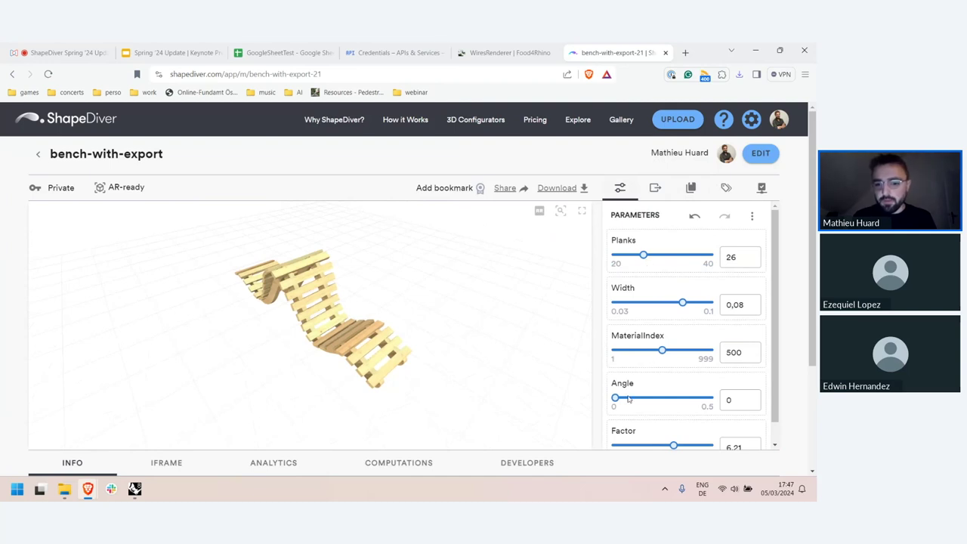
pyautogui.moveTo(682, 303); pyautogui.dragTo(721, 305)
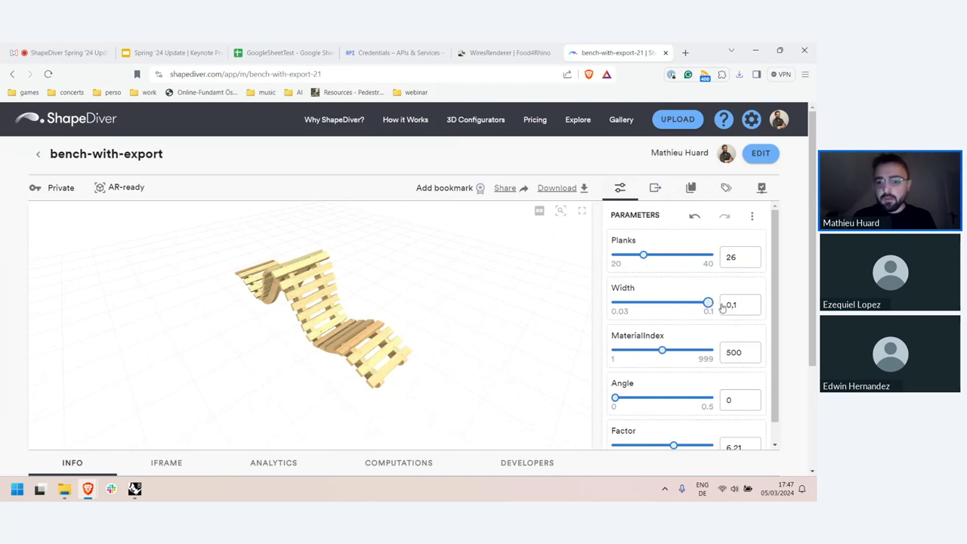
pyautogui.moveTo(642, 254); pyautogui.dragTo(559, 261)
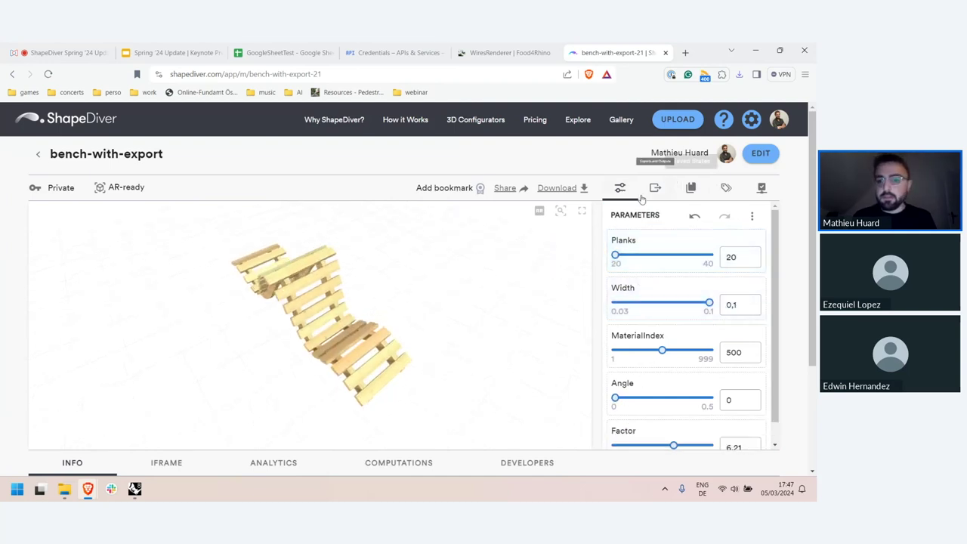
# Step: Create a public saved state named "20 planks" from the bench's current parameter values, and check the model's parameters and saved states
pyautogui.click(690, 187)
pyautogui.click(764, 214)
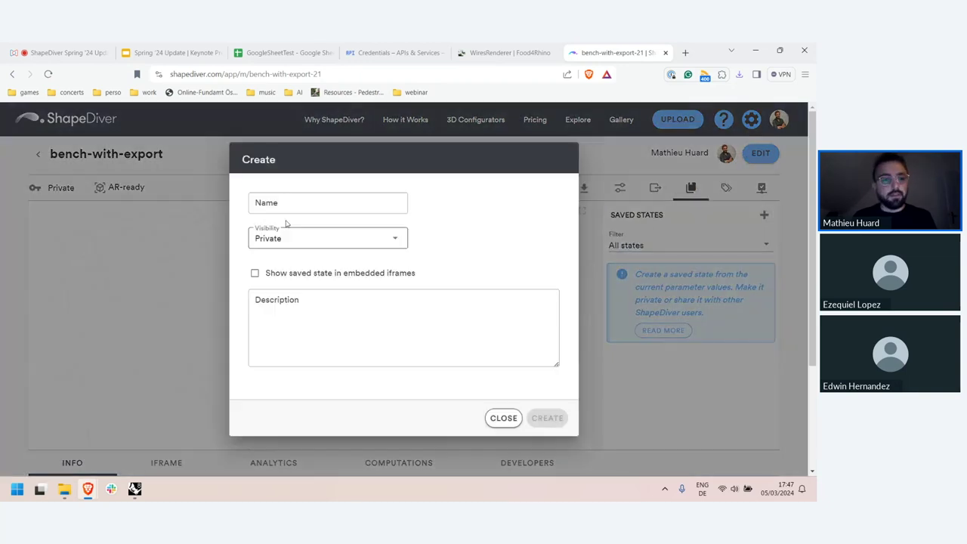
pyautogui.click(288, 203)
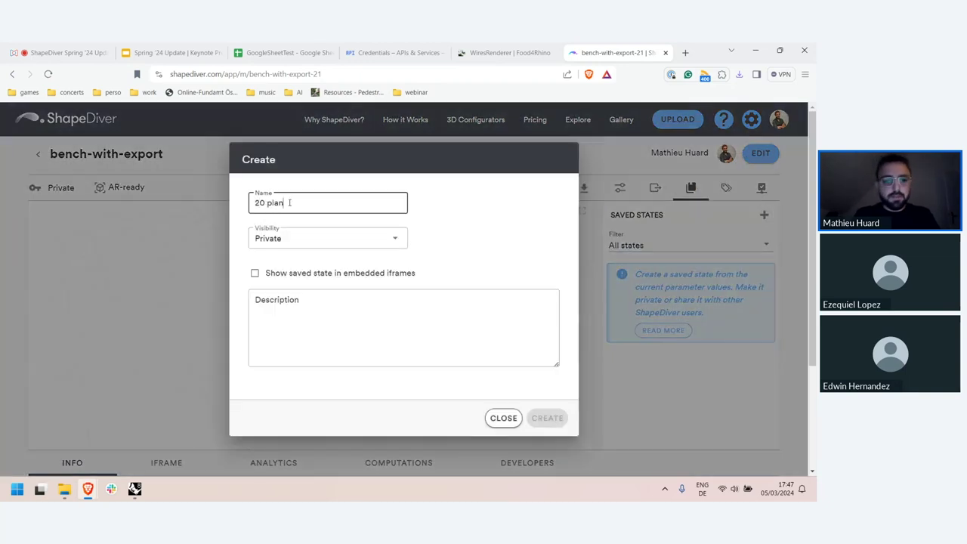
pyautogui.write('20 planks')
pyautogui.click(302, 240)
pyautogui.click(293, 263)
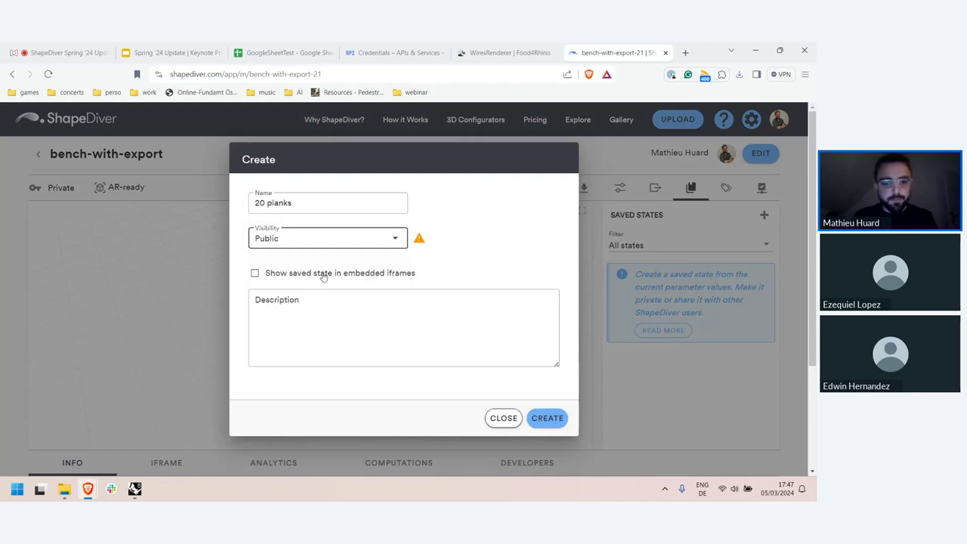
pyautogui.click(548, 417)
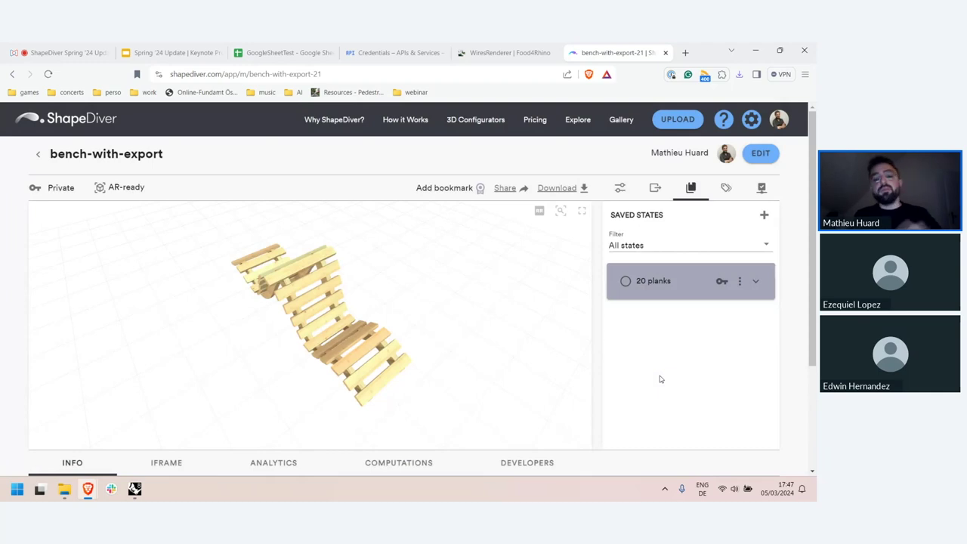
pyautogui.click(618, 190)
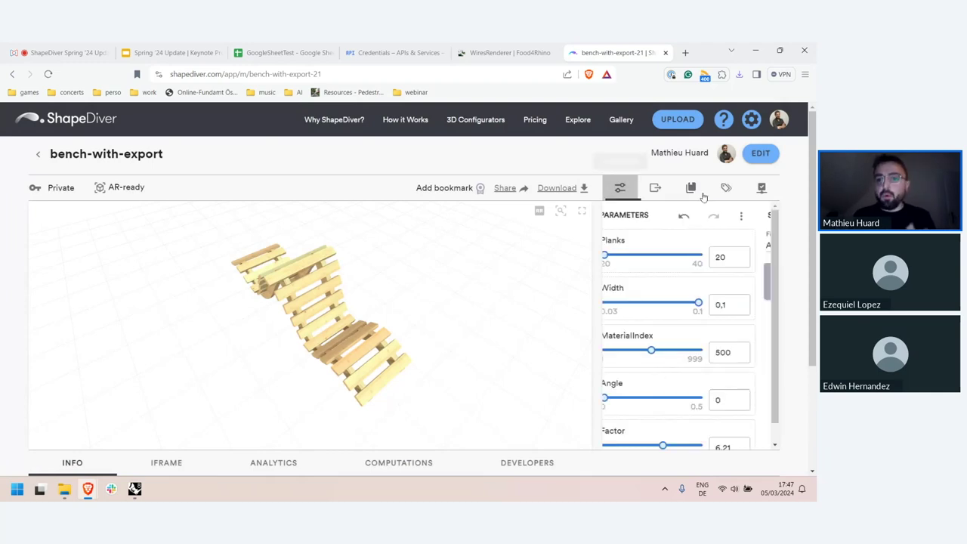
pyautogui.click(691, 189)
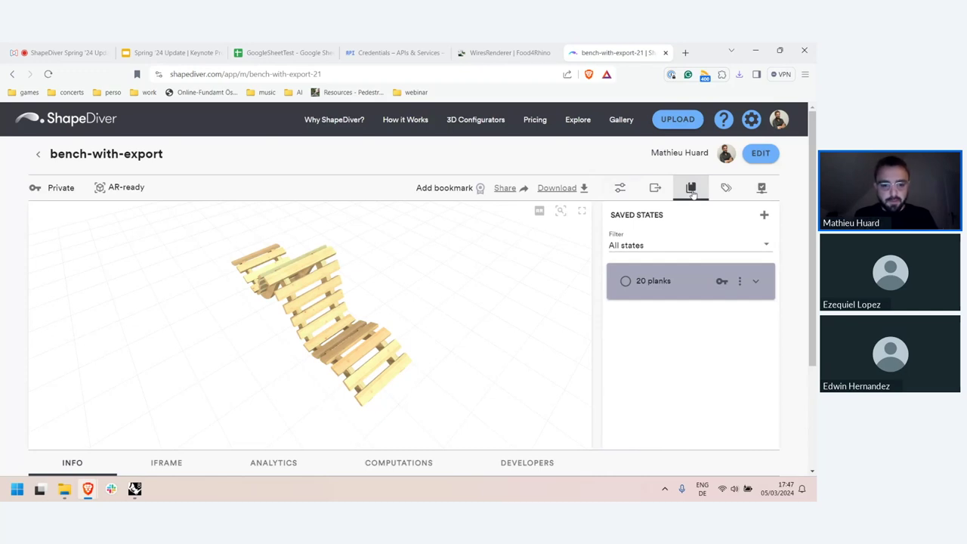
# Step: Switch to Grasshopper and open the recent definition bench-with-export-21
pyautogui.click(134, 489)
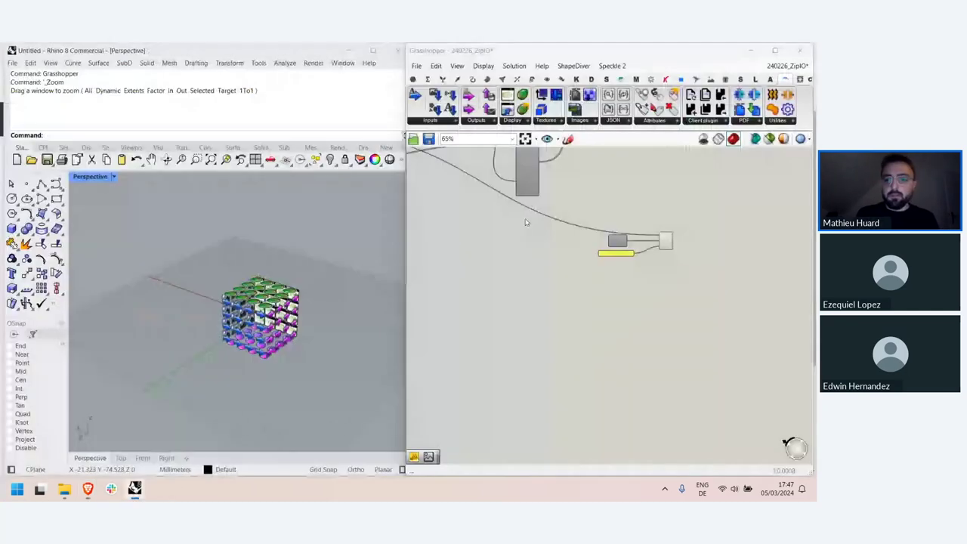
pyautogui.click(416, 66)
pyautogui.click(715, 234)
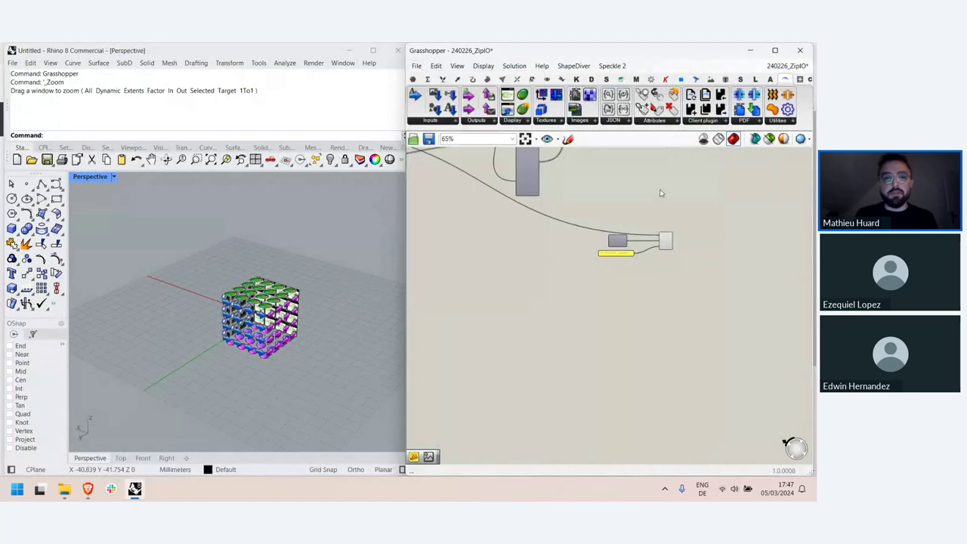
pyautogui.click(416, 66)
pyautogui.moveTo(451, 106)
pyautogui.click(597, 113)
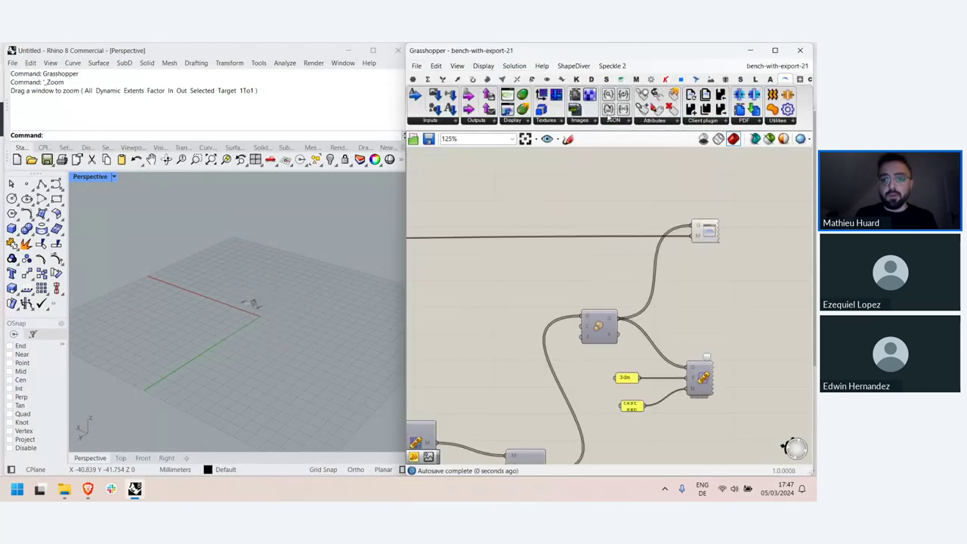
# Step: Examine the bench geometry in the Rhino viewport and the definition's Planks, Width and Angle sliders
pyautogui.scroll(-4, 638, 264)
pyautogui.moveTo(527, 260); pyautogui.dragTo(617, 281, button='right')
pyautogui.scroll(10, 250, 308)
pyautogui.moveTo(259, 334); pyautogui.dragTo(414, 355, button='right')
pyautogui.scroll(3, 257, 345)
pyautogui.scroll(-10, 276, 369)
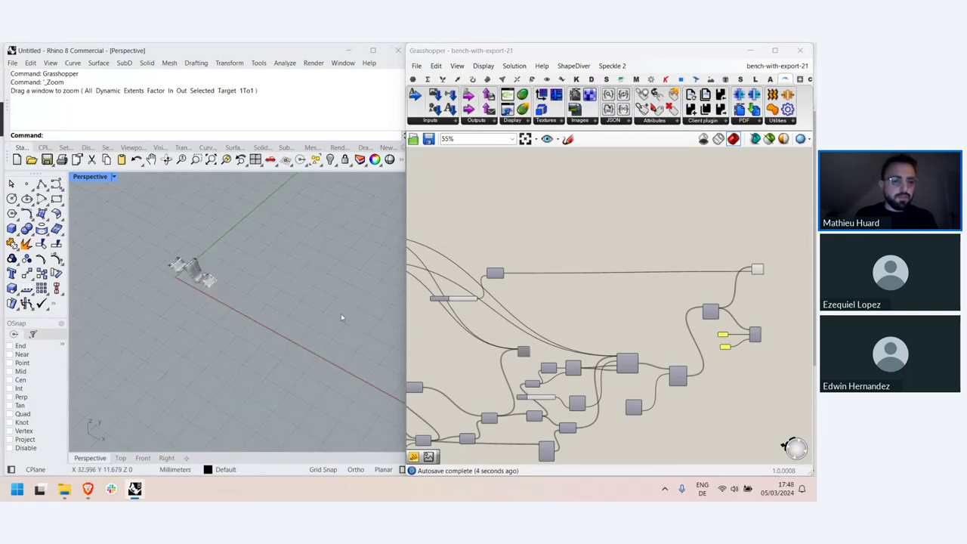
pyautogui.scroll(12, 182, 263)
pyautogui.moveTo(301, 329); pyautogui.dragTo(282, 333, button='right')
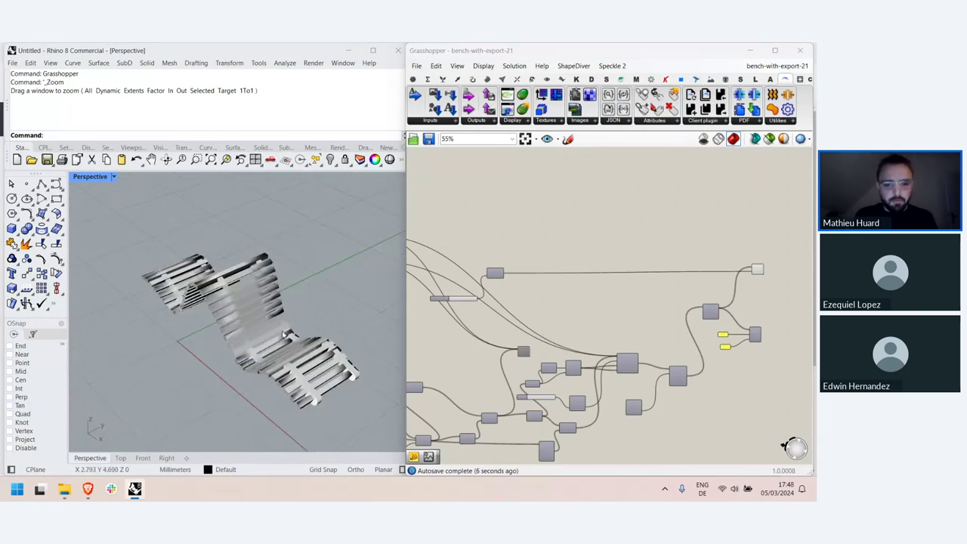
pyautogui.scroll(4, 768, 272)
pyautogui.click(745, 267)
pyautogui.click(756, 305)
pyautogui.scroll(-4, 747, 305)
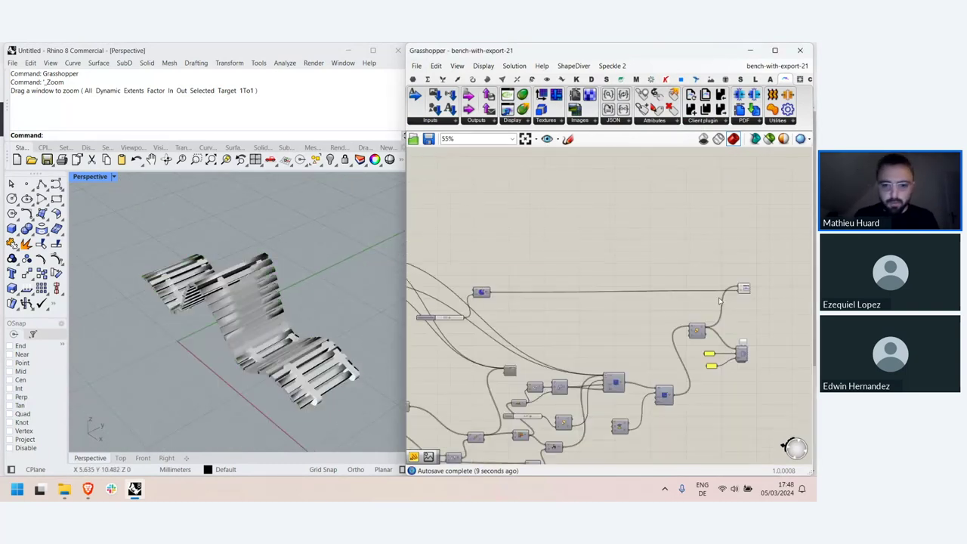
pyautogui.moveTo(627, 309); pyautogui.dragTo(734, 297, button='right')
pyautogui.scroll(-5, 734, 297)
pyautogui.moveTo(423, 236); pyautogui.dragTo(513, 258, button='right')
pyautogui.scroll(5, 514, 264)
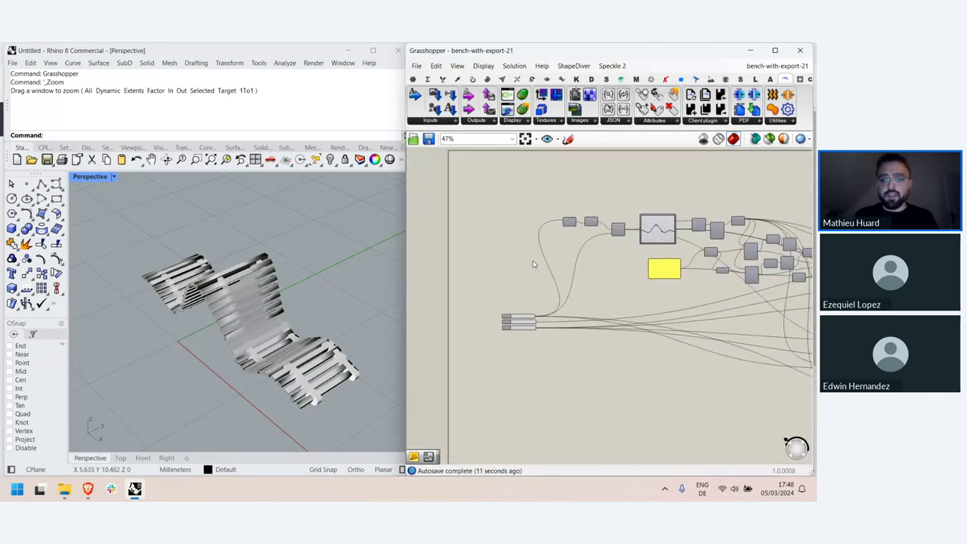
pyautogui.scroll(4, 532, 266)
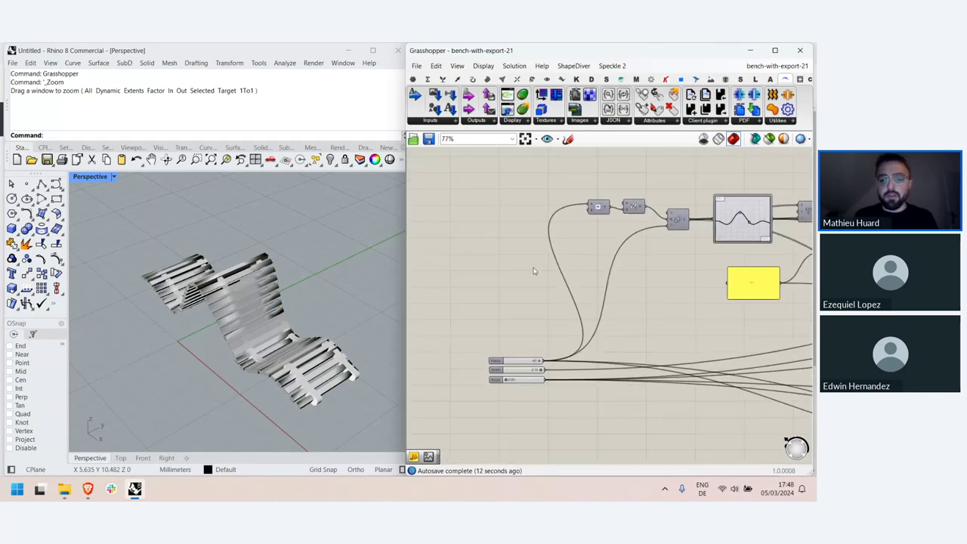
# Step: Load the parameter values from bench-with-export-21.json in Downloads into the definition, and inspect the updated bench and sliders
pyautogui.click(574, 66)
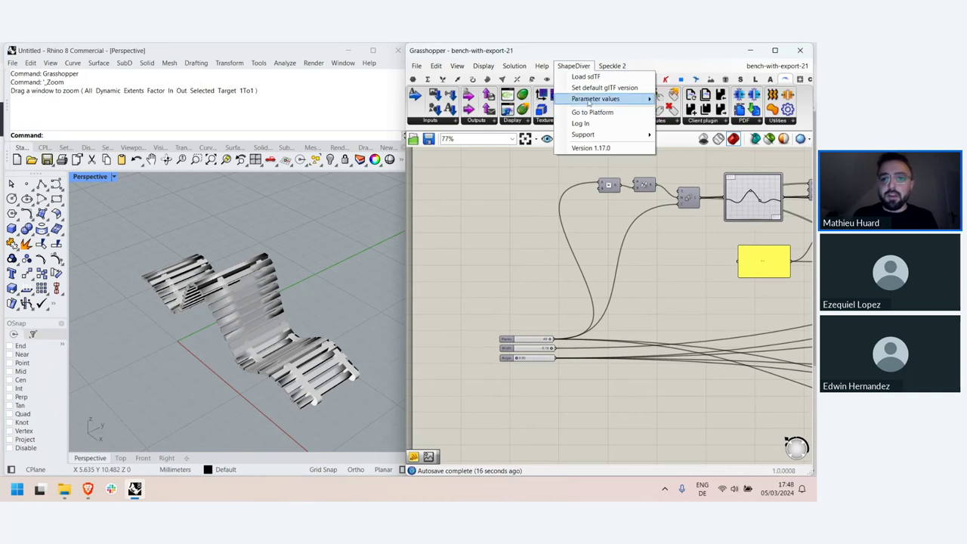
pyautogui.moveTo(578, 101)
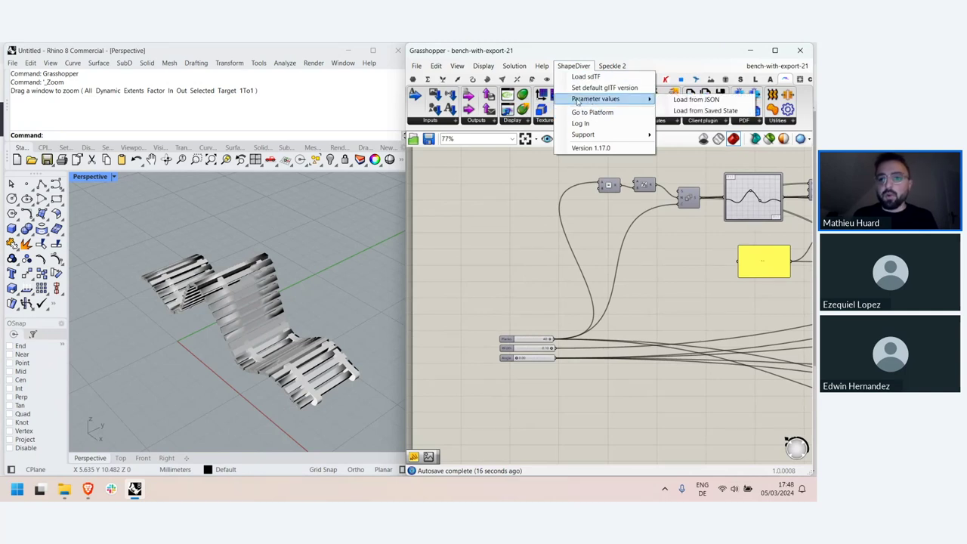
pyautogui.click(695, 101)
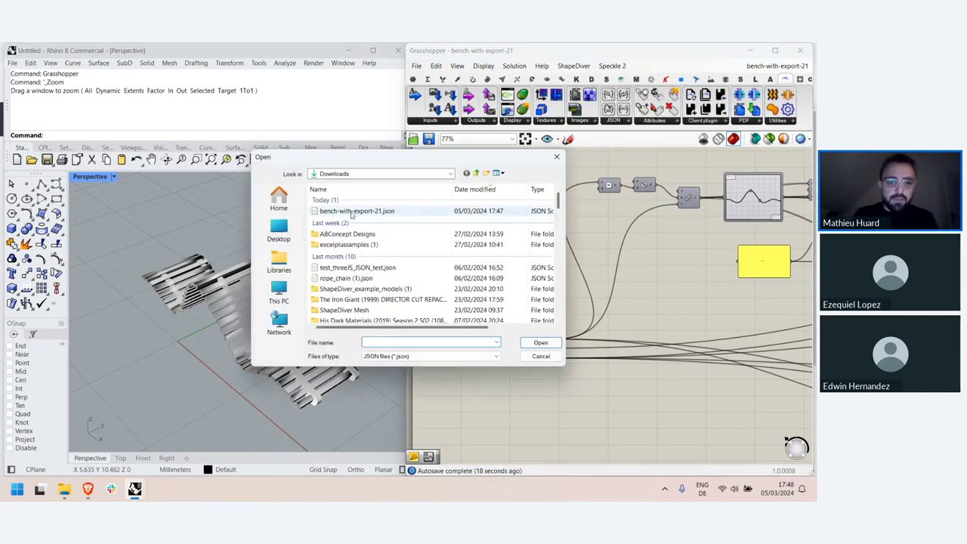
pyautogui.doubleClick(367, 213)
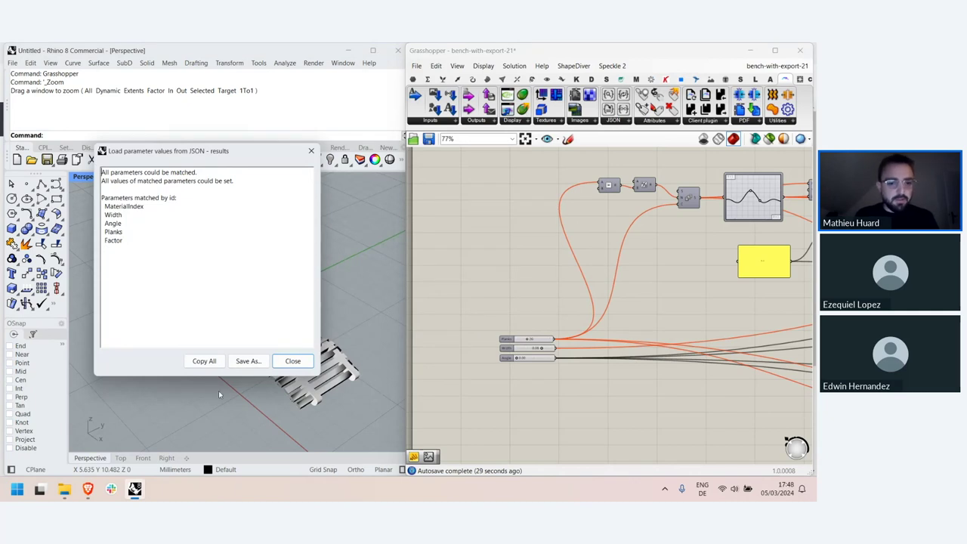
pyautogui.click(273, 360)
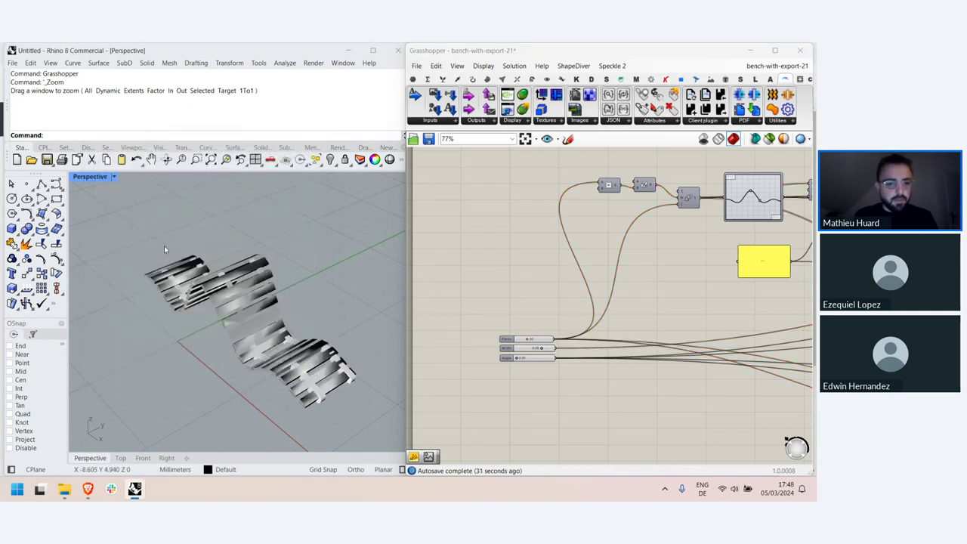
pyautogui.scroll(2, 521, 349)
pyautogui.scroll(-2, 545, 360)
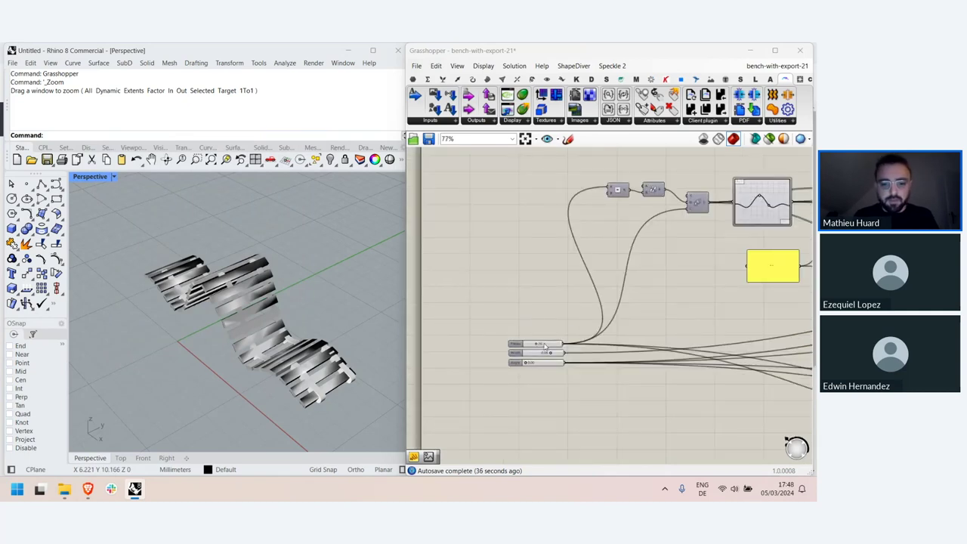
pyautogui.scroll(-3, 520, 312)
pyautogui.scroll(-1, 501, 239)
pyautogui.scroll(2, 504, 235)
pyautogui.moveTo(506, 231); pyautogui.dragTo(491, 231, button='right')
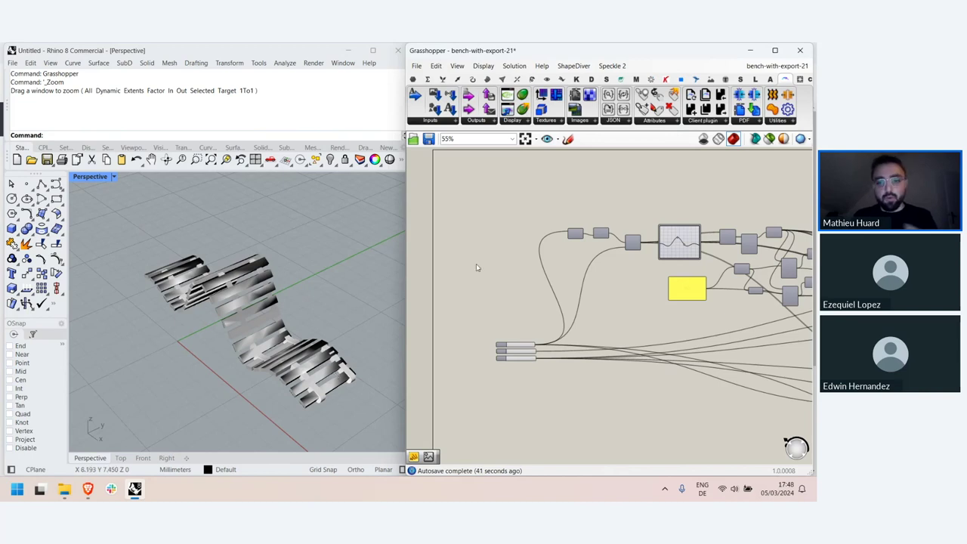
# Step: Log in to the ShapeDiver plugin by authorizing the Grasshopper IDE application in the browser, and return to Grasshopper
pyautogui.click(574, 65)
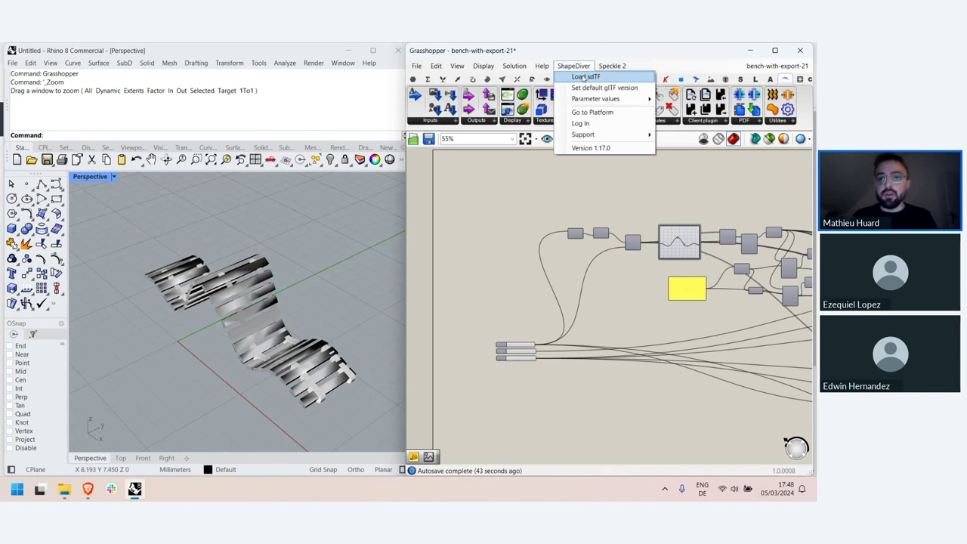
pyautogui.moveTo(596, 99)
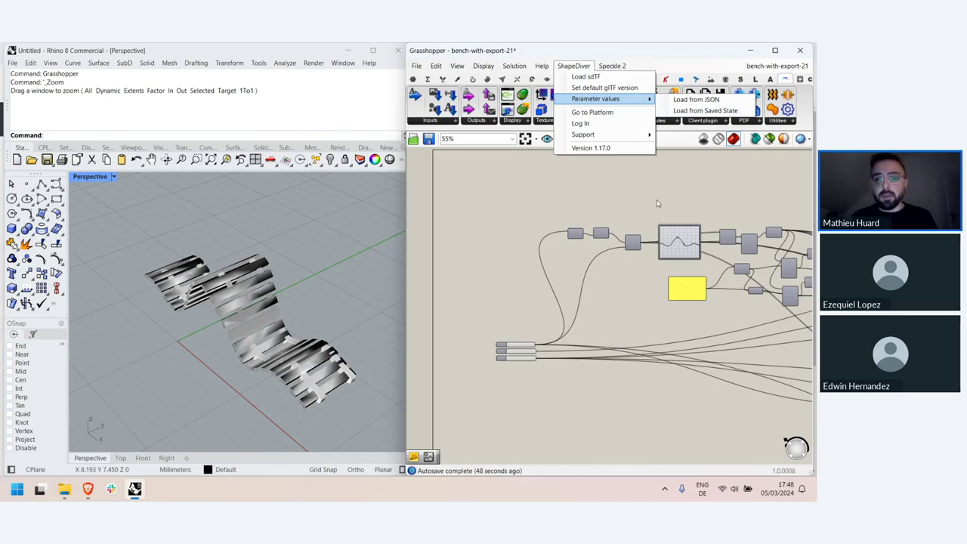
pyautogui.click(601, 127)
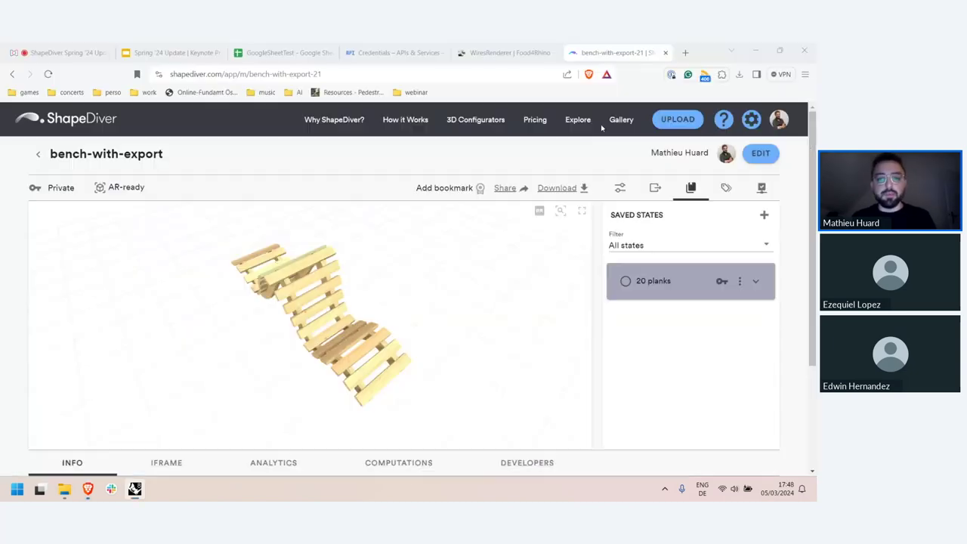
pyautogui.click(366, 346)
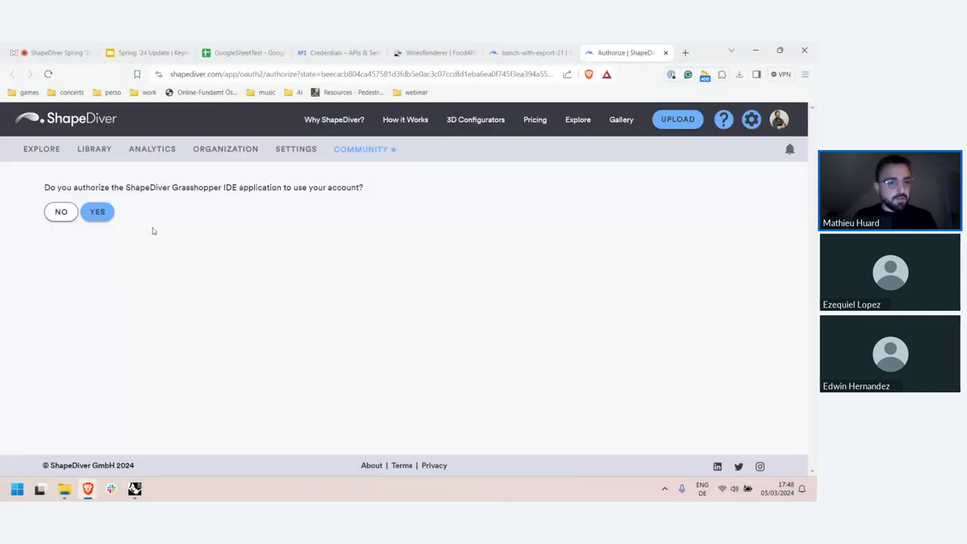
pyautogui.click(102, 214)
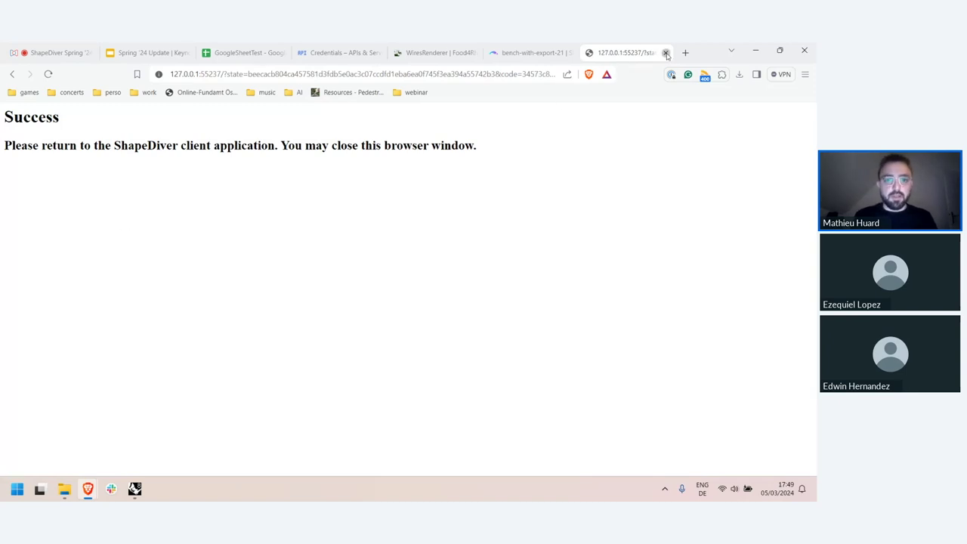
pyautogui.click(665, 53)
pyautogui.click(134, 489)
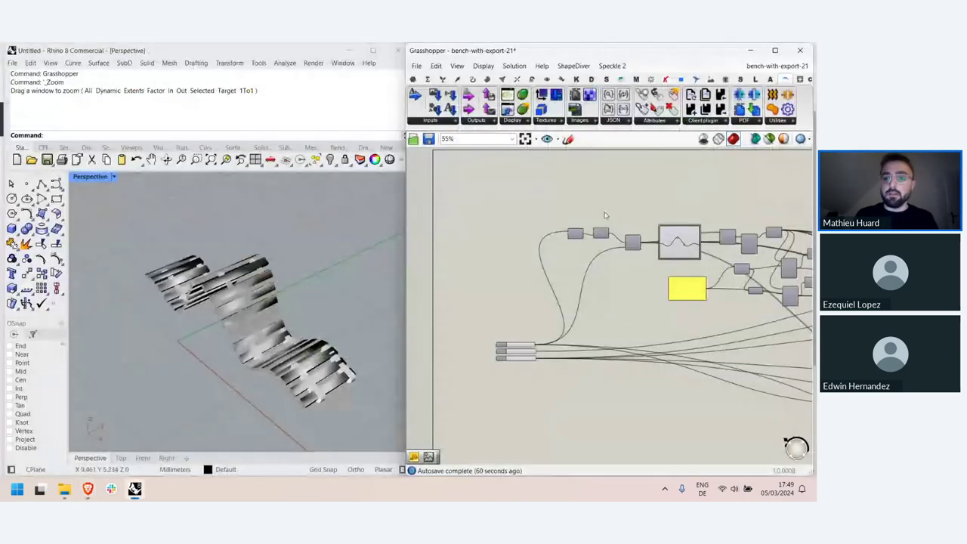
pyautogui.click(574, 65)
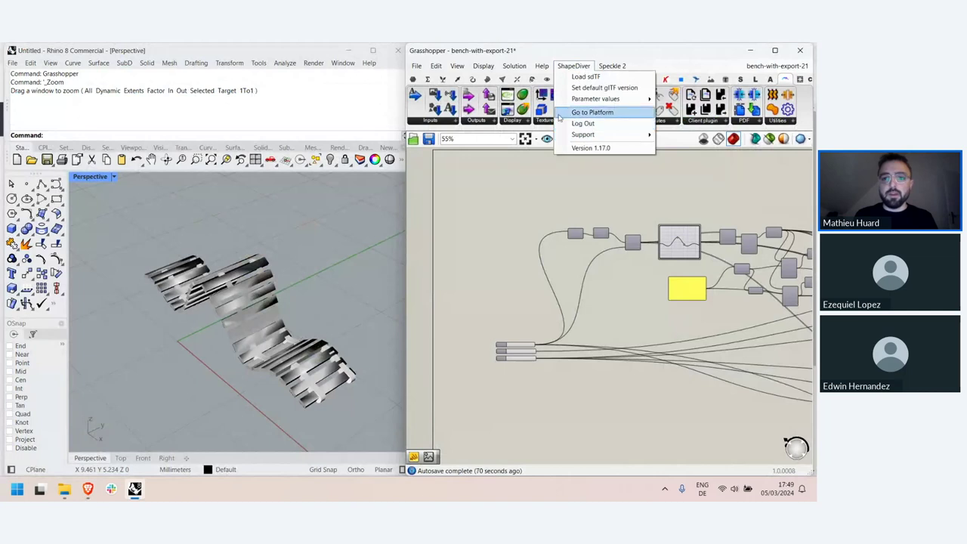
pyautogui.click(568, 67)
pyautogui.click(570, 66)
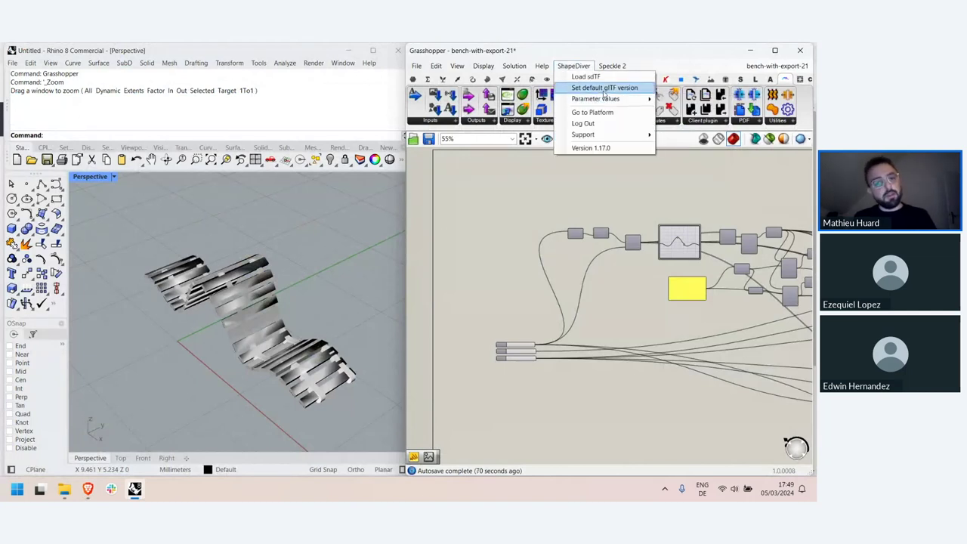
pyautogui.moveTo(609, 102)
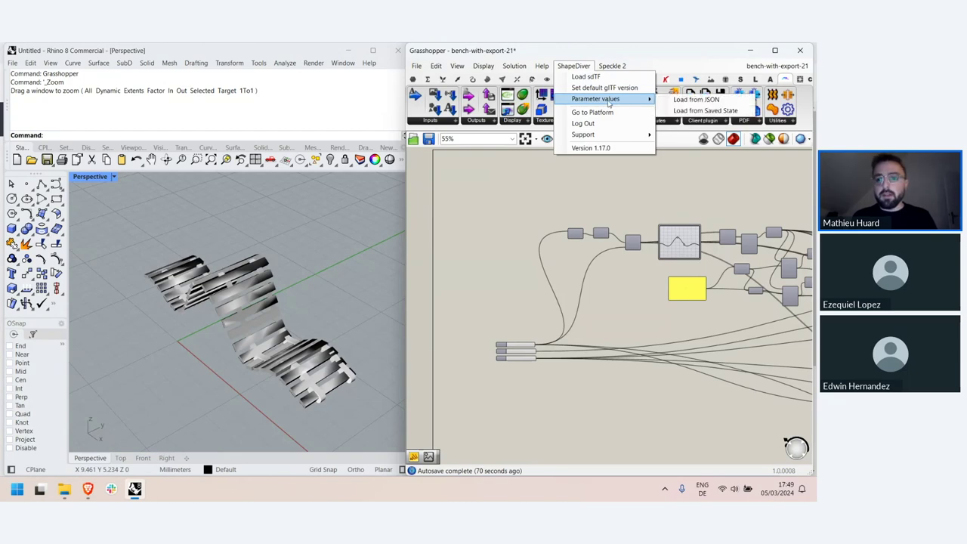
# Step: Switch to the browser and copy the link of the bench's "20 planks" saved state
pyautogui.click(88, 489)
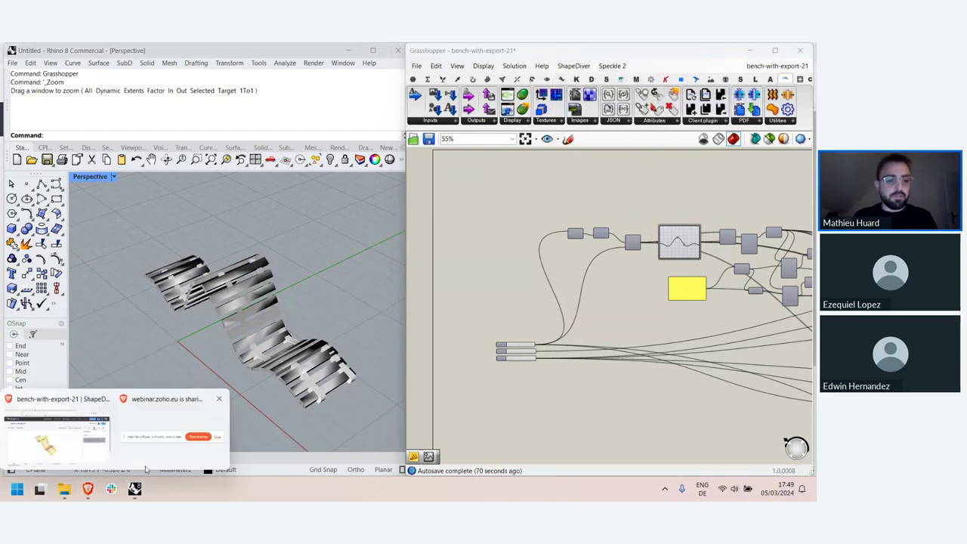
pyautogui.click(57, 434)
pyautogui.click(758, 282)
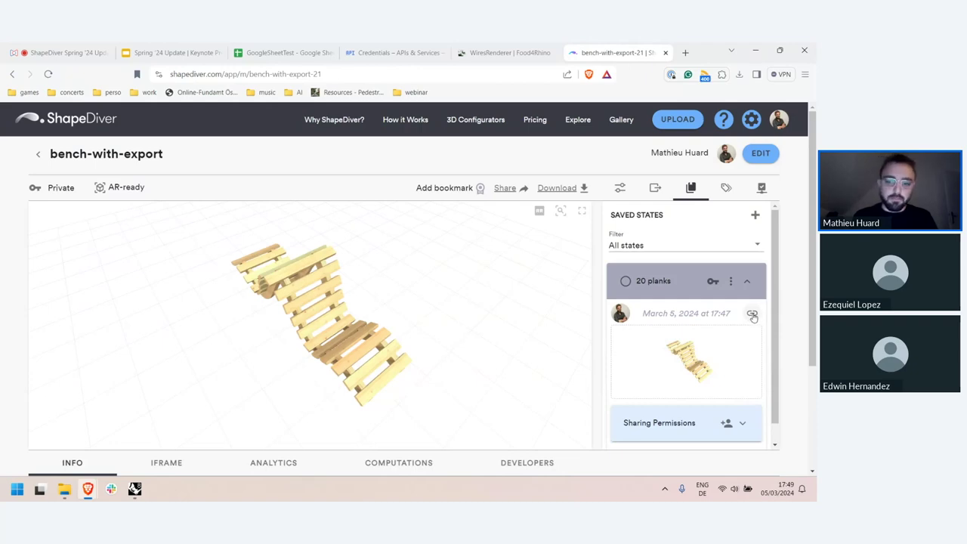
pyautogui.click(752, 316)
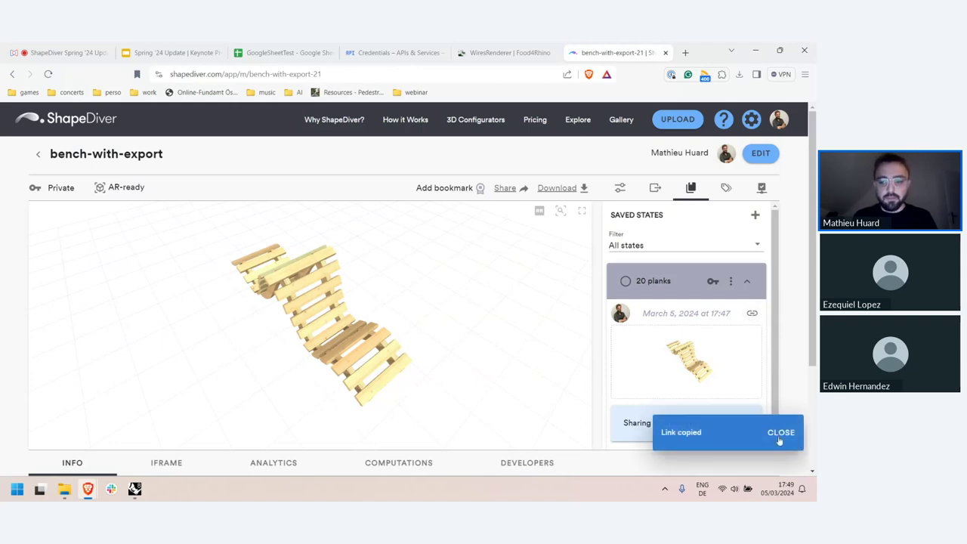
# Step: Switch to Grasshopper and load the parameter values from the copied "20 planks" saved state link into the bench definition
pyautogui.click(135, 489)
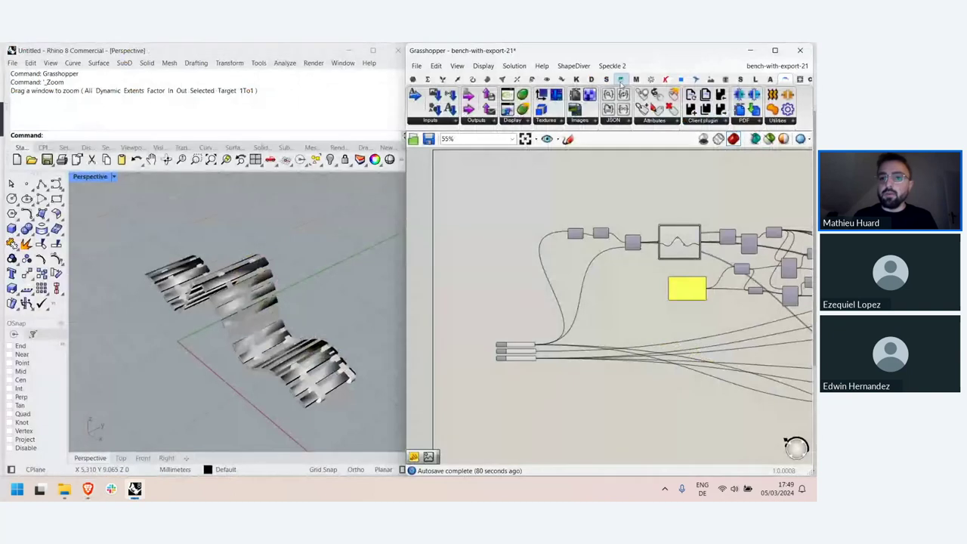
pyautogui.click(573, 65)
pyautogui.moveTo(604, 99)
pyautogui.click(699, 110)
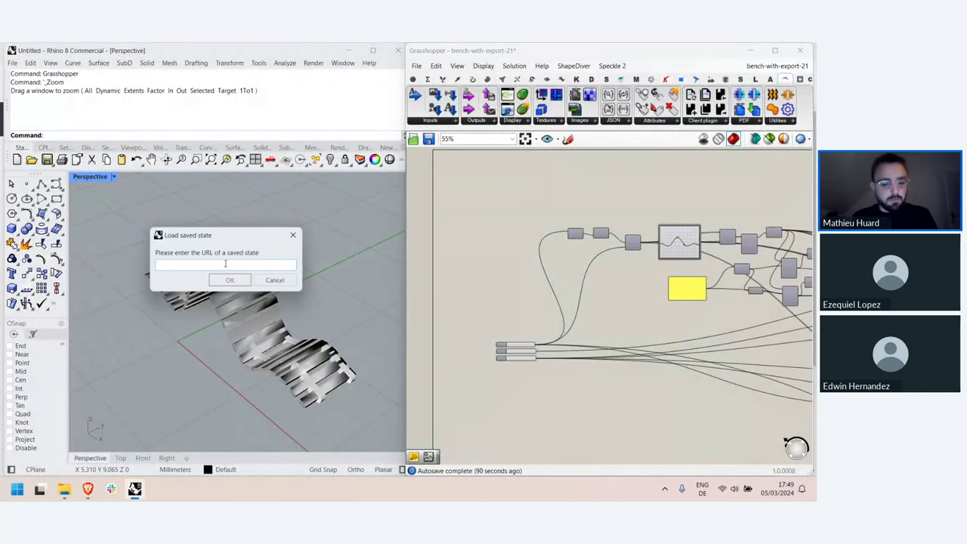
pyautogui.hotkey('ctrl', 'v')
pyautogui.click(234, 279)
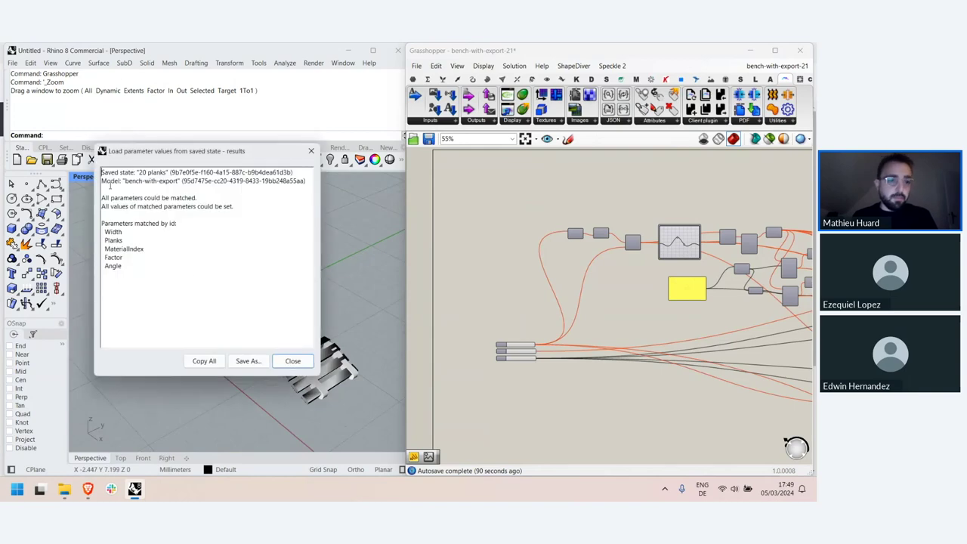
pyautogui.click(292, 360)
# Step: Inspect the updated bench geometry in the Rhino viewport and the definition's Planks, Width and Angle sliders
pyautogui.moveTo(347, 302); pyautogui.dragTo(302, 295, button='right')
pyautogui.scroll(5, 302, 296)
pyautogui.scroll(-5, 301, 292)
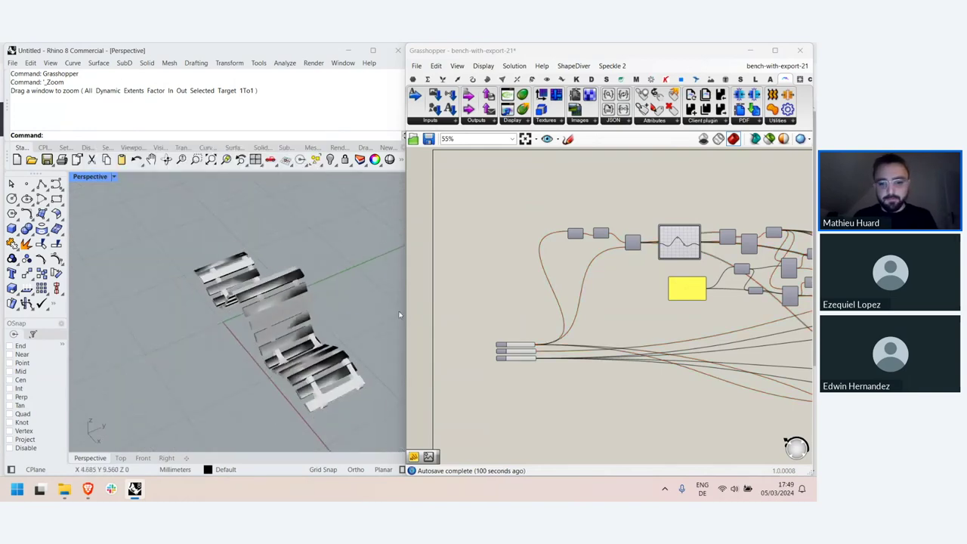
pyautogui.scroll(5, 515, 297)
pyautogui.scroll(-3, 515, 302)
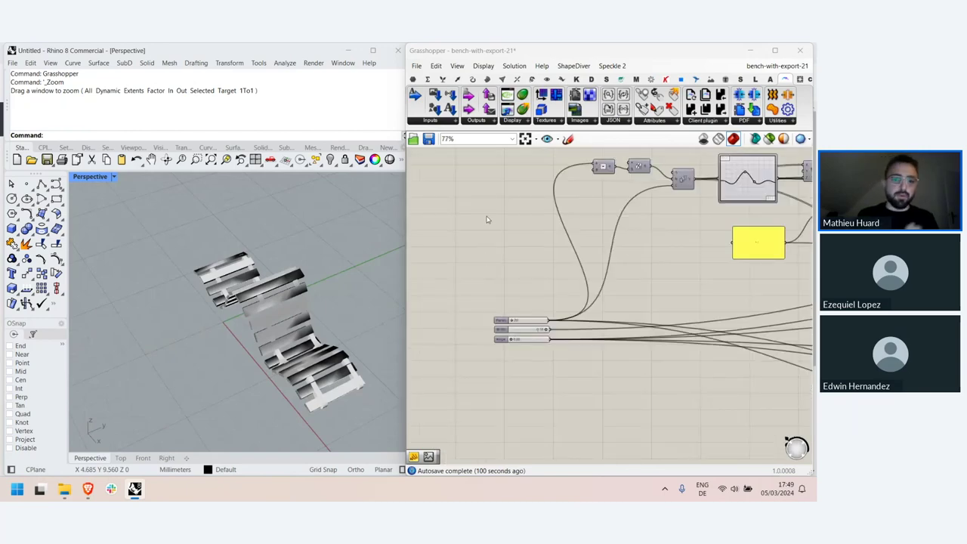
pyautogui.scroll(-3, 203, 383)
pyautogui.moveTo(203, 383); pyautogui.dragTo(234, 376, button='right')
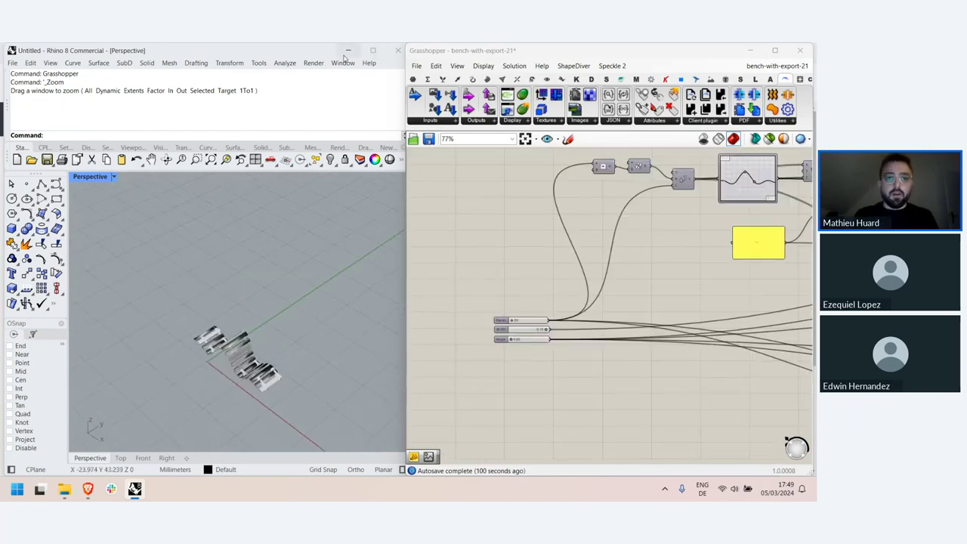
# Step: Return to the bench model in the browser and review its computation statistics for March 5, 2024
pyautogui.click(347, 52)
pyautogui.moveTo(470, 328); pyautogui.dragTo(369, 309)
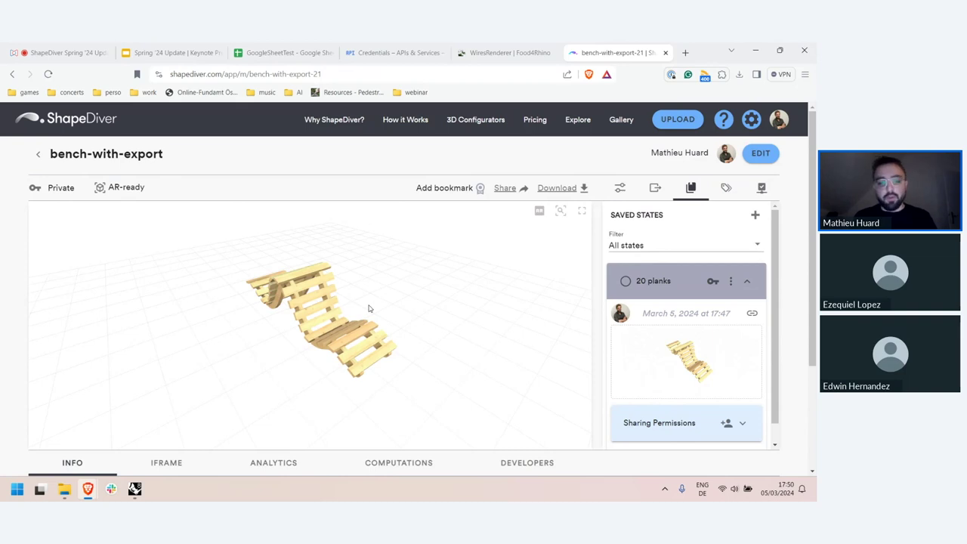
pyautogui.click(399, 462)
pyautogui.scroll(-3, 469, 398)
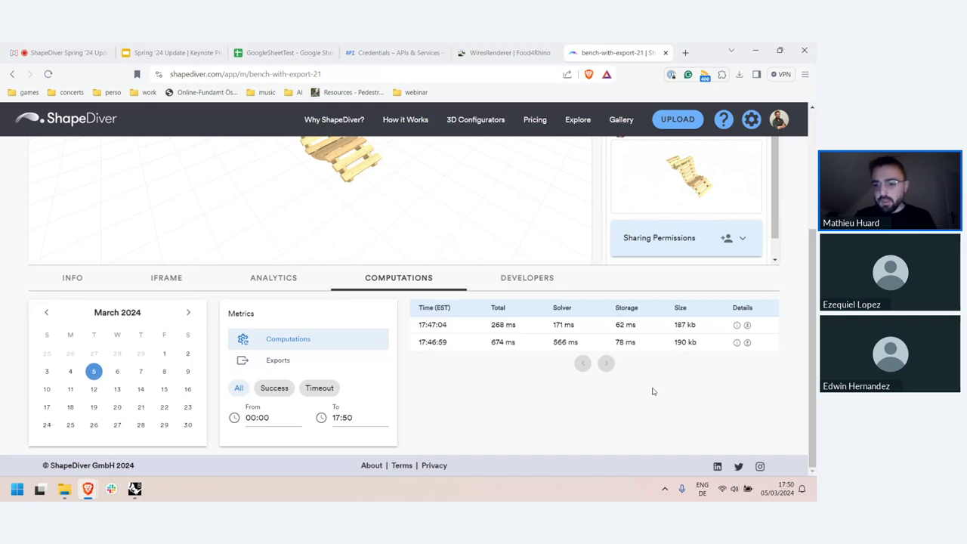
pyautogui.scroll(3, 755, 355)
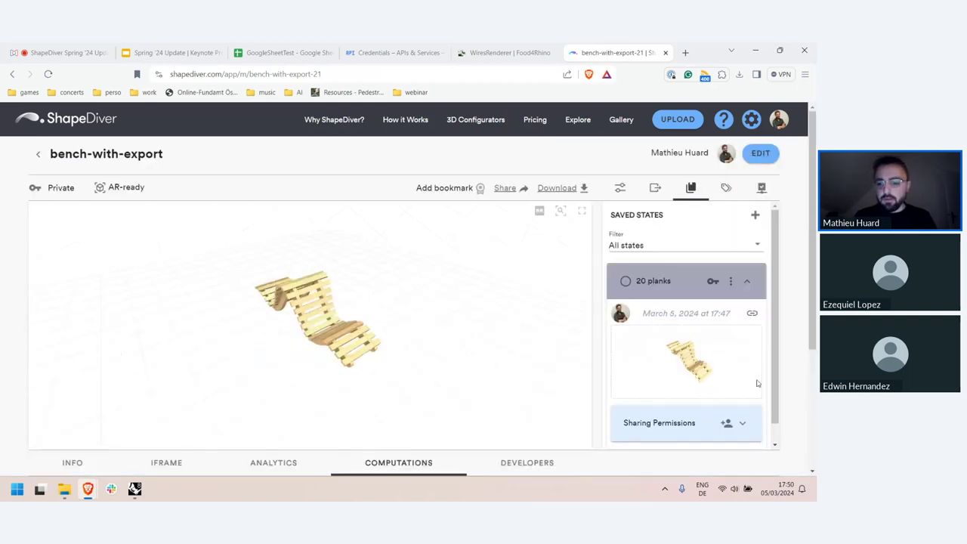
pyautogui.scroll(-5, 757, 383)
pyautogui.scroll(5, 609, 187)
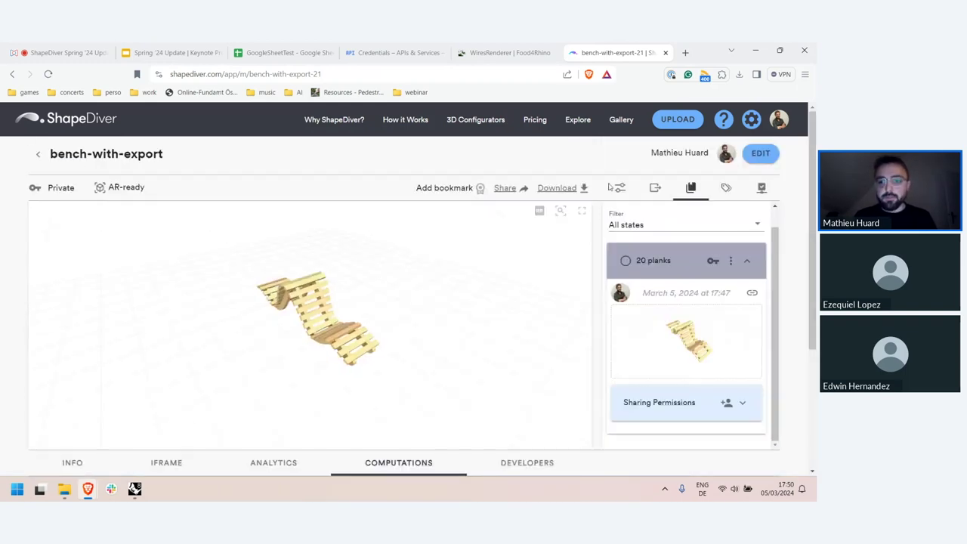
# Step: Review what the bench model page offers for parameters, outputs, saved states, attributes and desktop clients
pyautogui.click(612, 187)
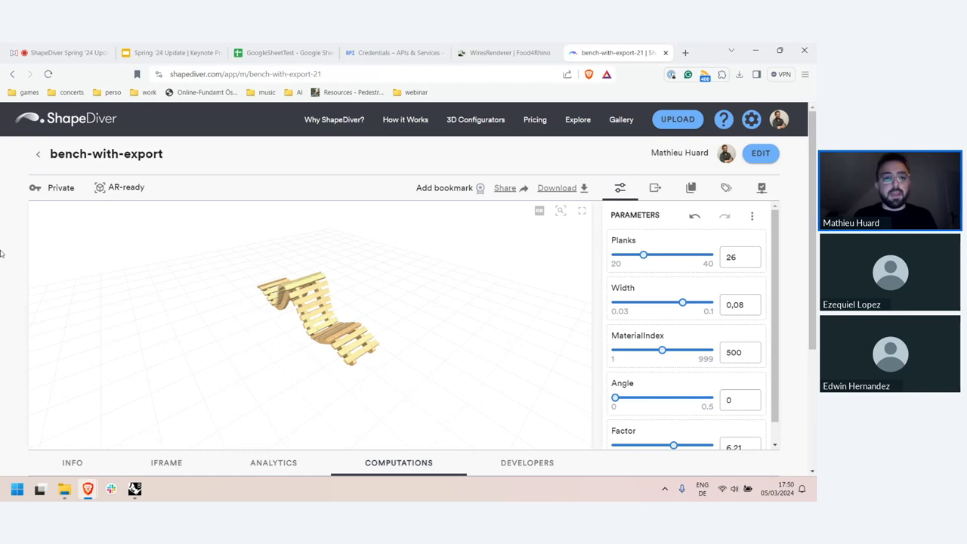
pyautogui.click(408, 92)
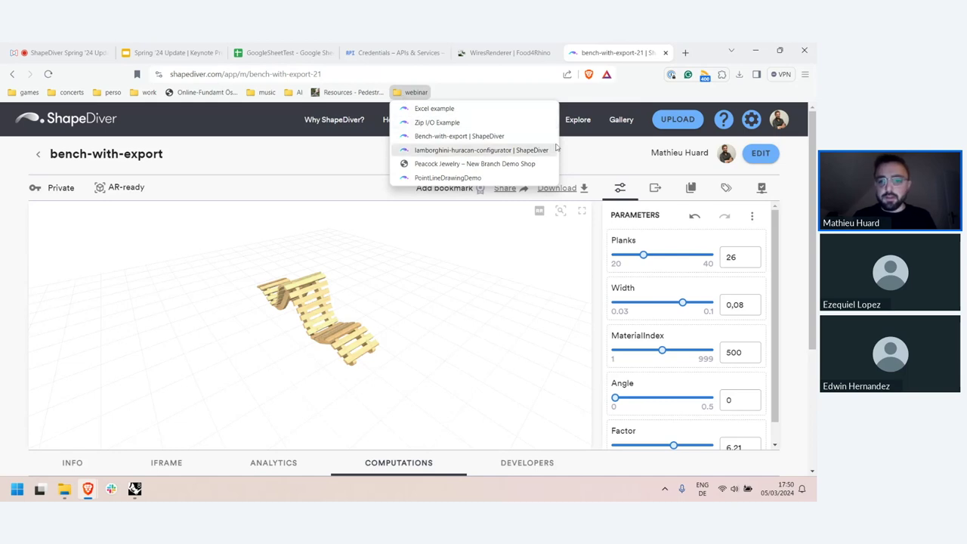
pyautogui.click(608, 162)
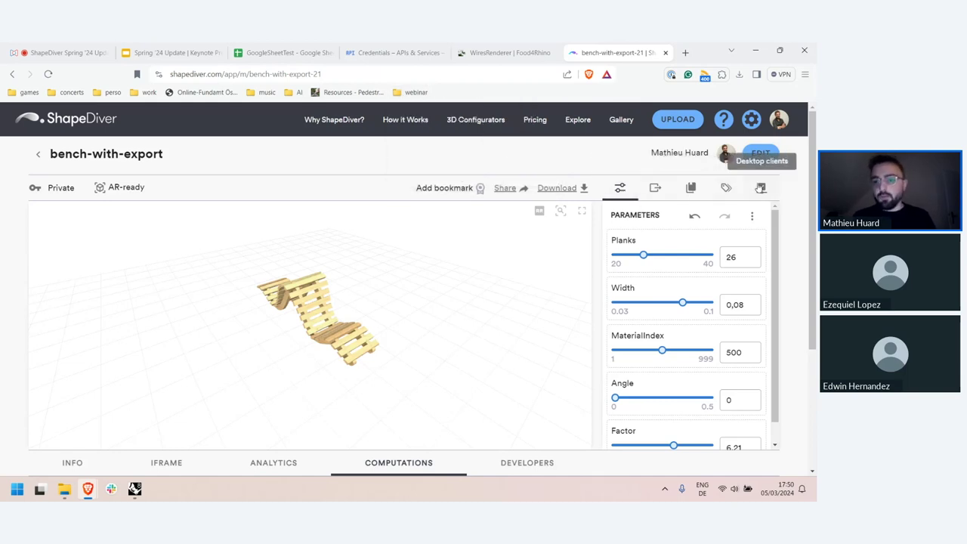
pyautogui.scroll(-1, 646, 321)
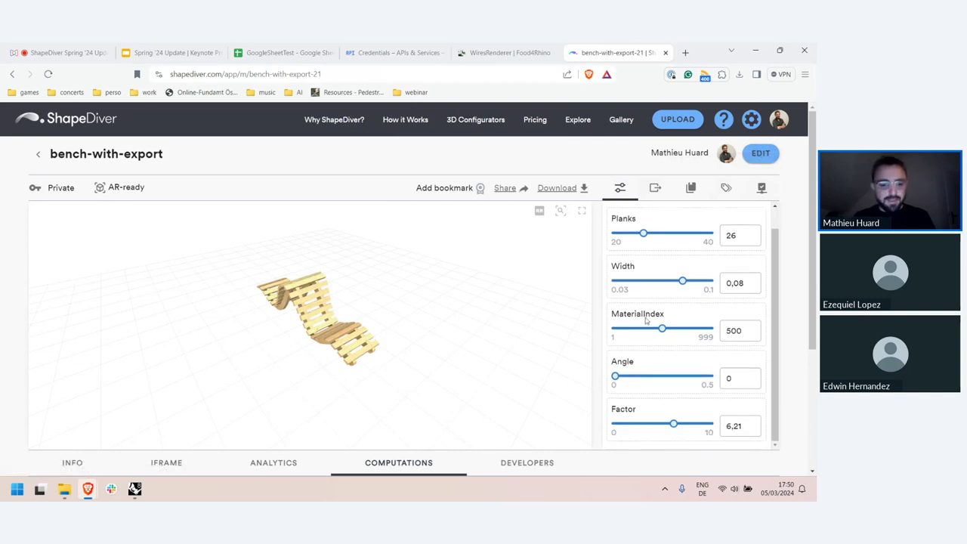
pyautogui.scroll(-3, 5, 354)
pyautogui.scroll(3, 11, 346)
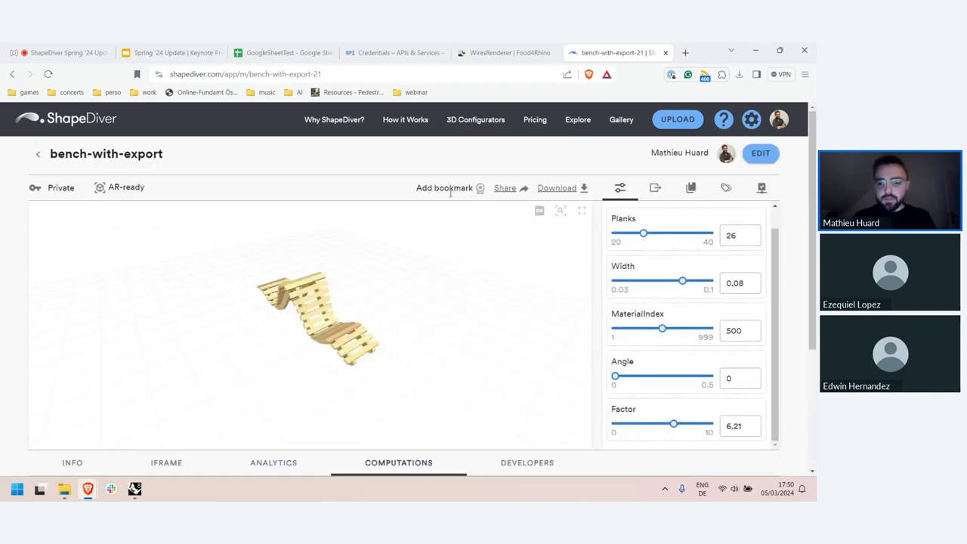
pyautogui.click(655, 188)
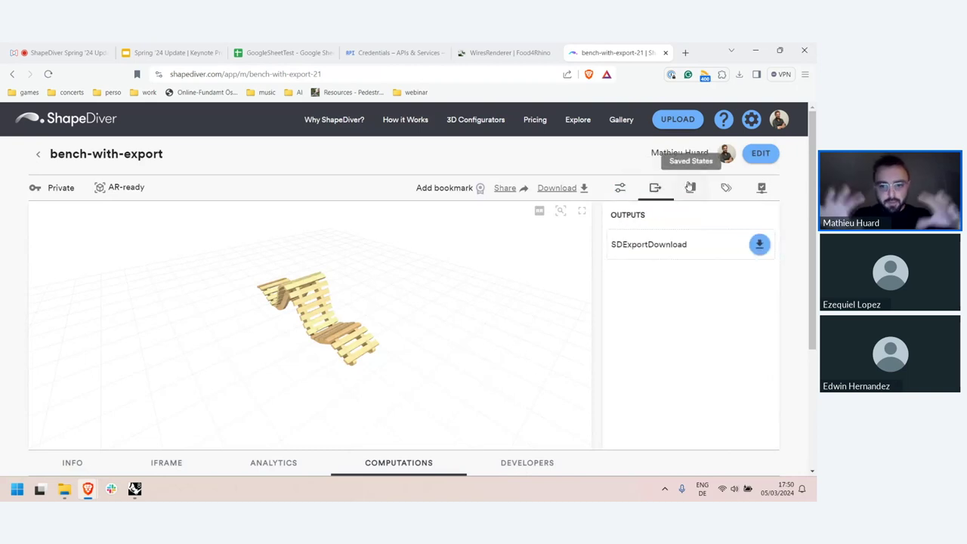
pyautogui.click(689, 187)
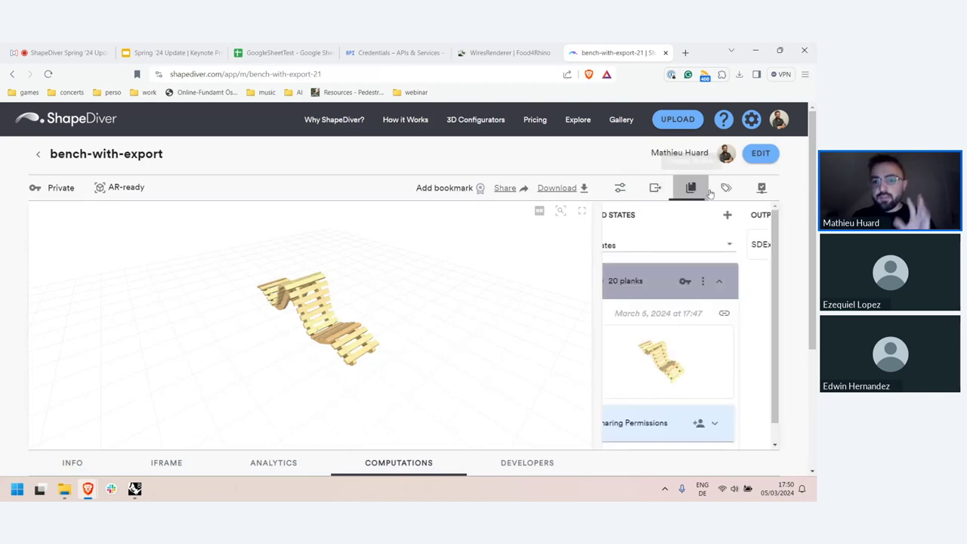
pyautogui.click(726, 188)
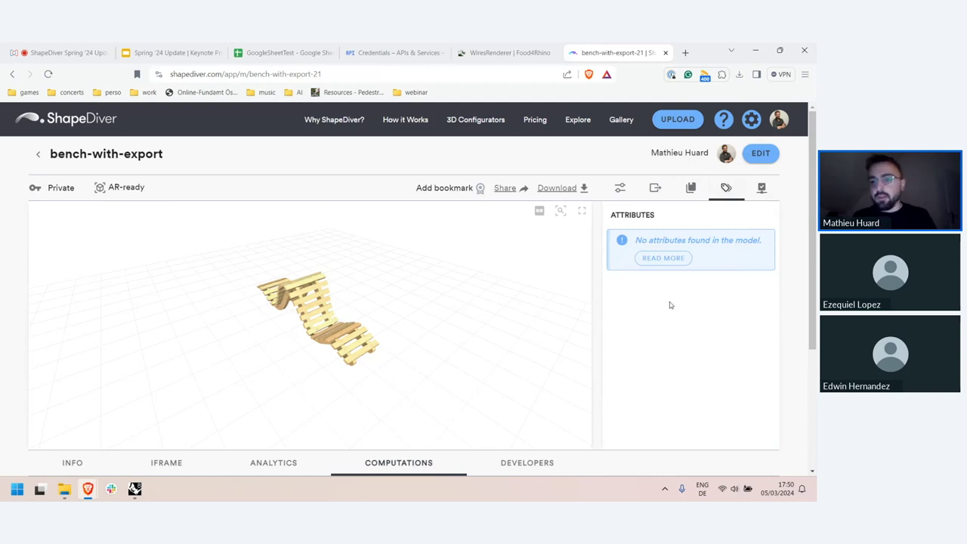
pyautogui.click(761, 189)
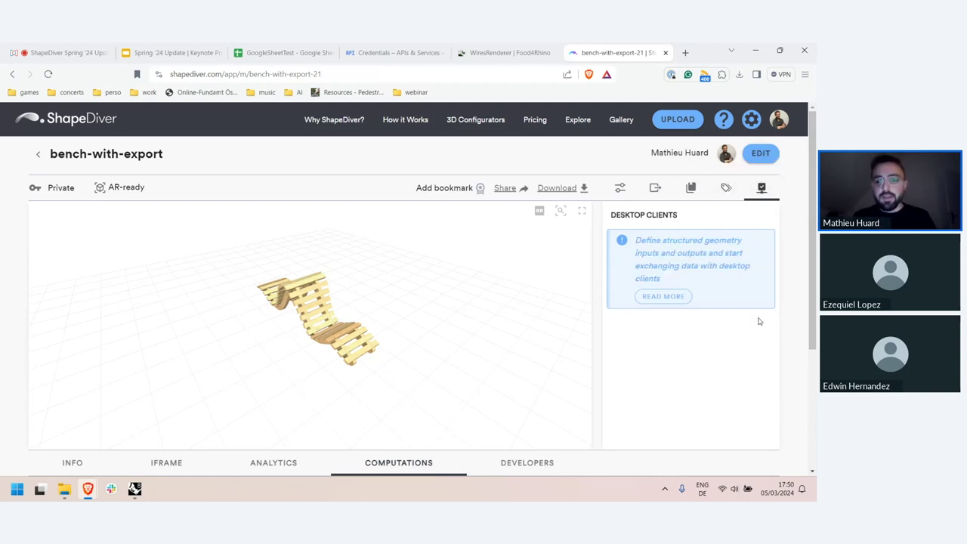
# Step: Edit the bench model's general settings to hide saved states, attribute visualization and desktop clients
pyautogui.click(761, 153)
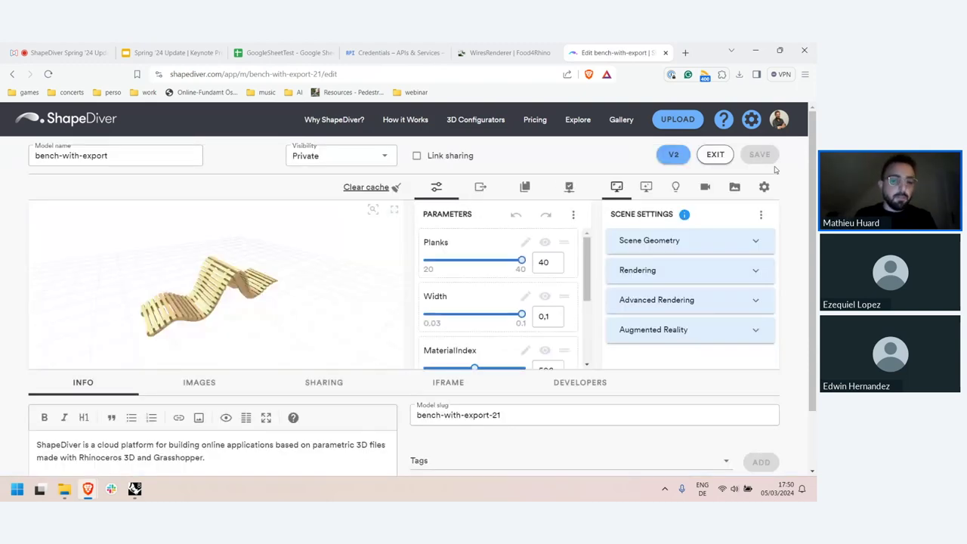
pyautogui.moveTo(138, 282); pyautogui.dragTo(276, 279)
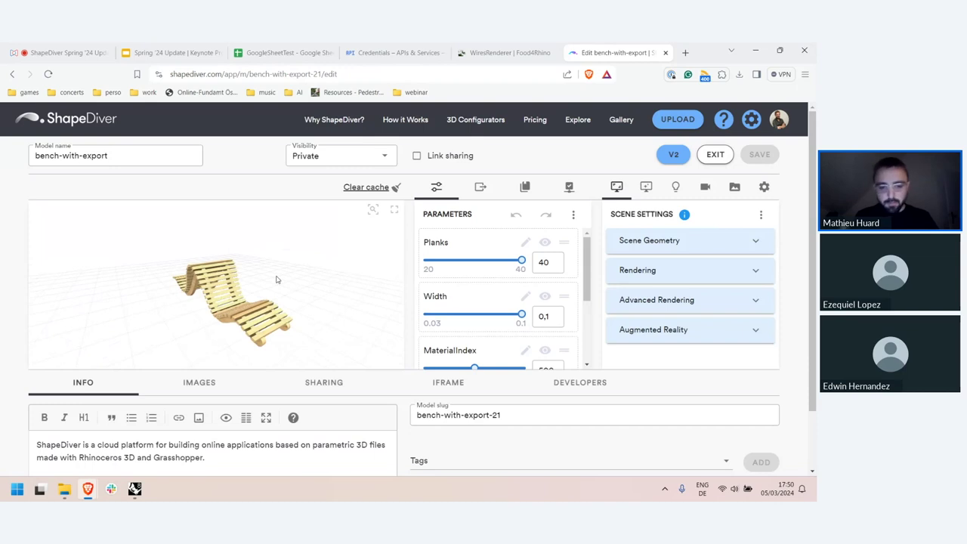
pyautogui.click(764, 186)
pyautogui.scroll(-3, 693, 316)
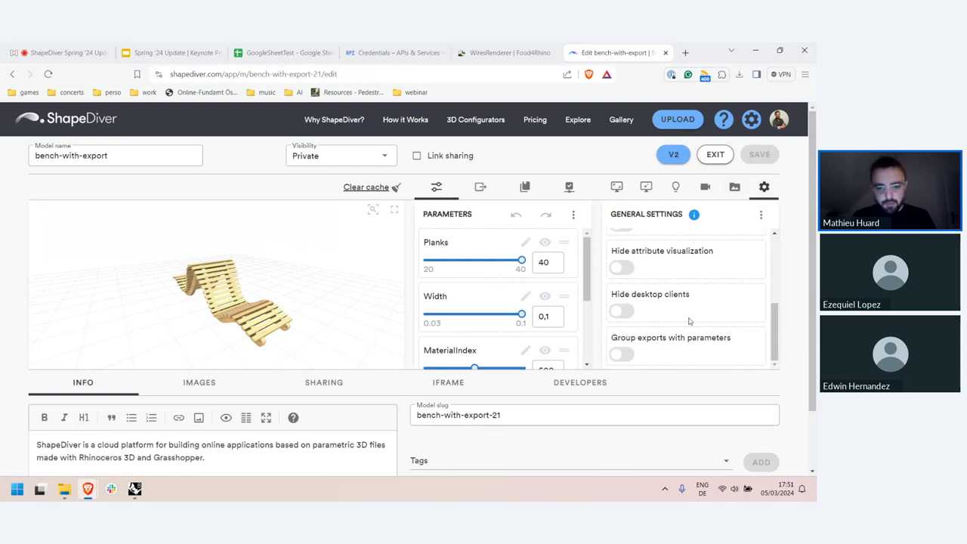
pyautogui.scroll(3, 688, 316)
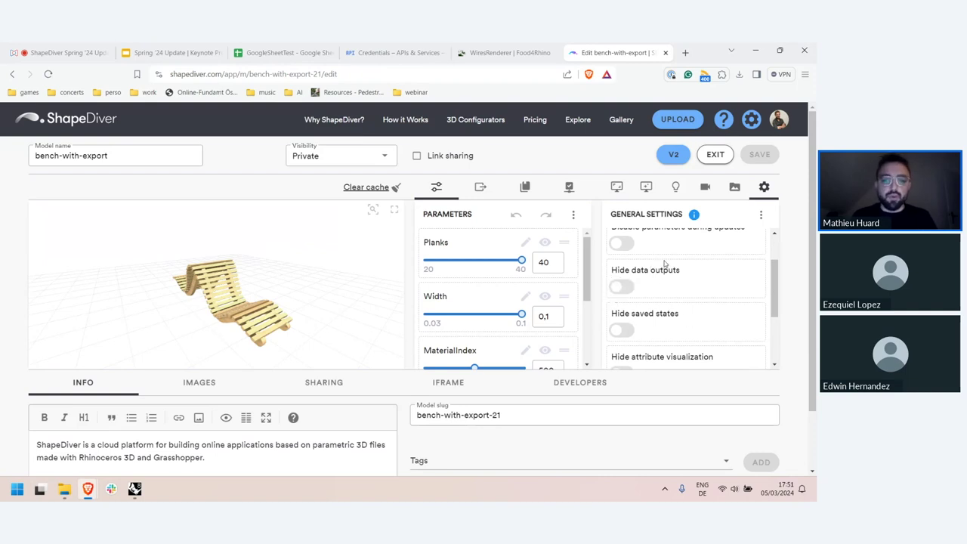
pyautogui.scroll(-1, 645, 338)
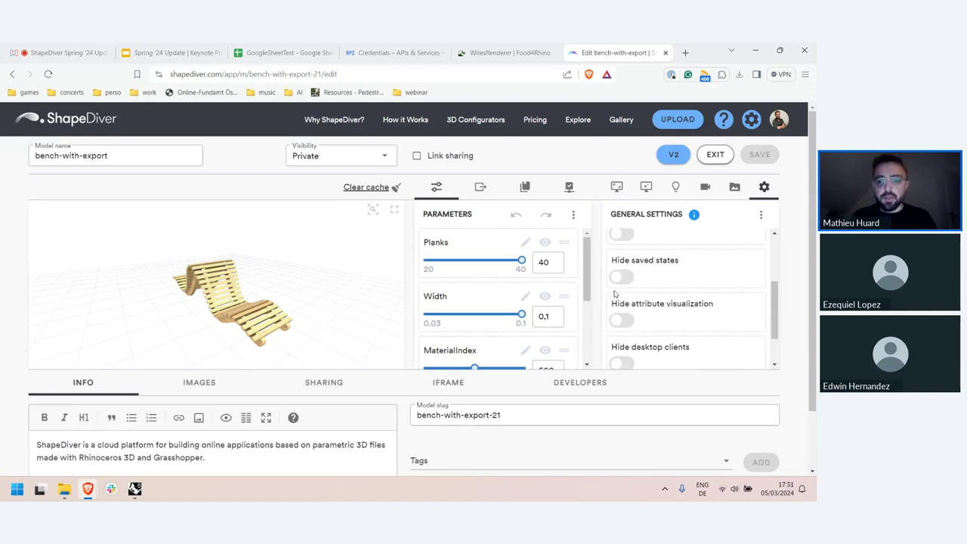
pyautogui.click(622, 276)
pyautogui.click(621, 320)
pyautogui.scroll(-1, 679, 316)
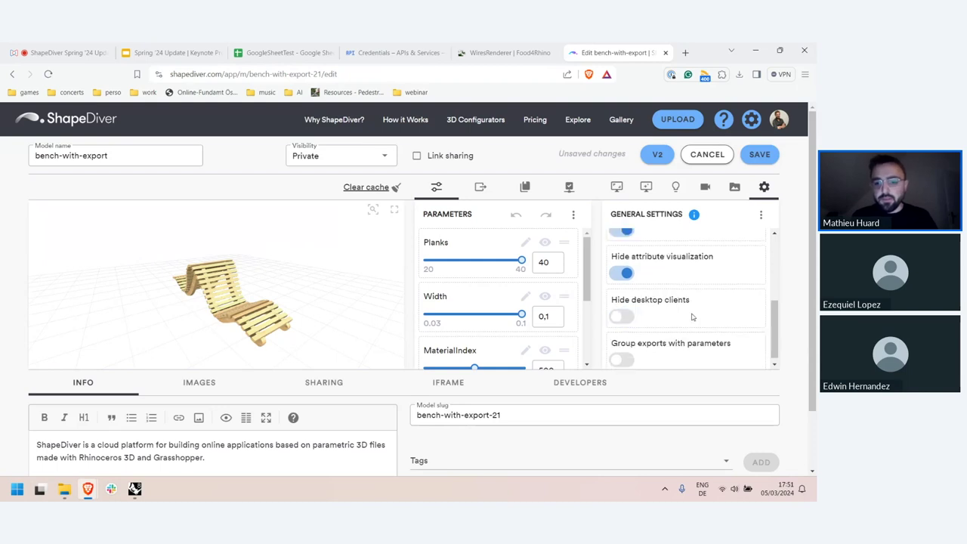
pyautogui.click(631, 312)
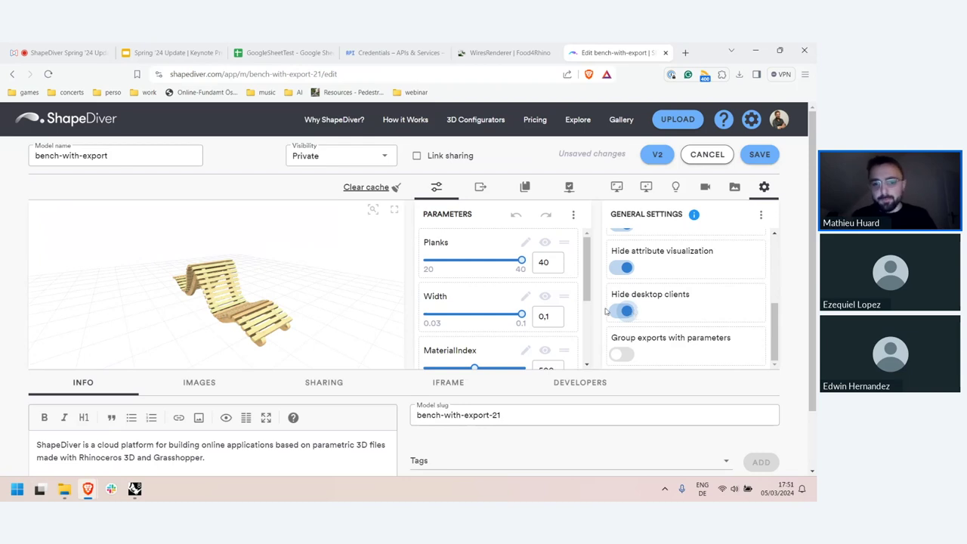
# Step: Compare the bench's separate parameters and outputs, and set its exports to be grouped with the parameters
pyautogui.click(482, 187)
pyautogui.click(440, 188)
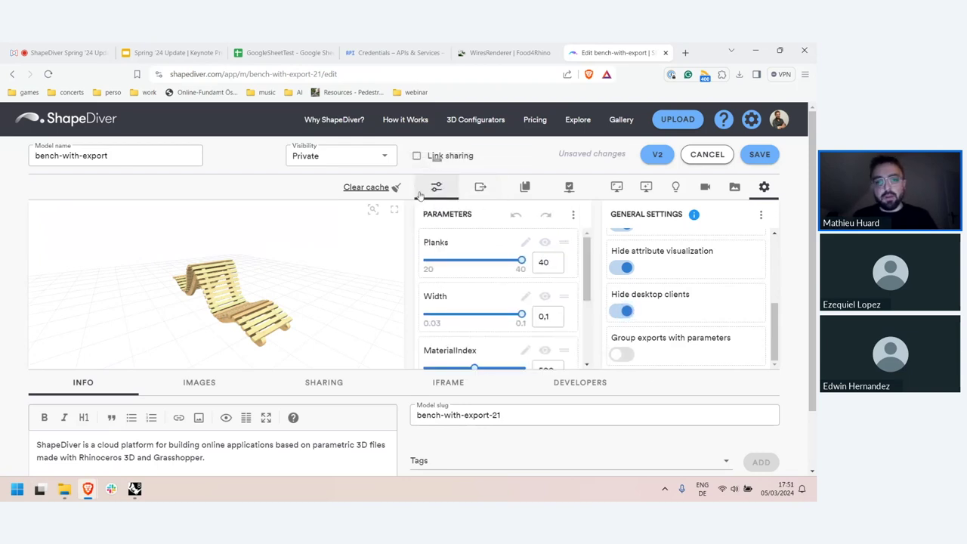
pyautogui.click(484, 188)
pyautogui.scroll(-1, 512, 293)
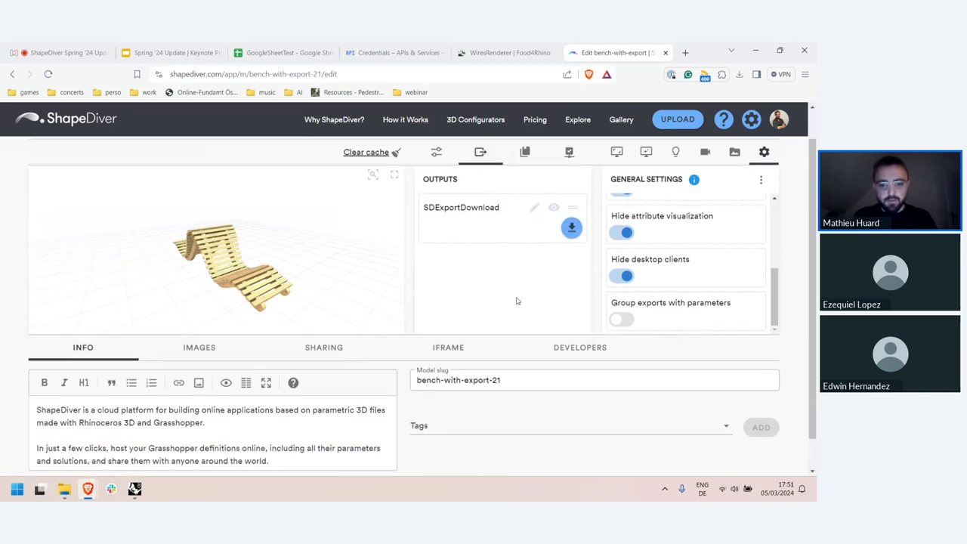
pyautogui.scroll(1, 503, 308)
pyautogui.click(435, 188)
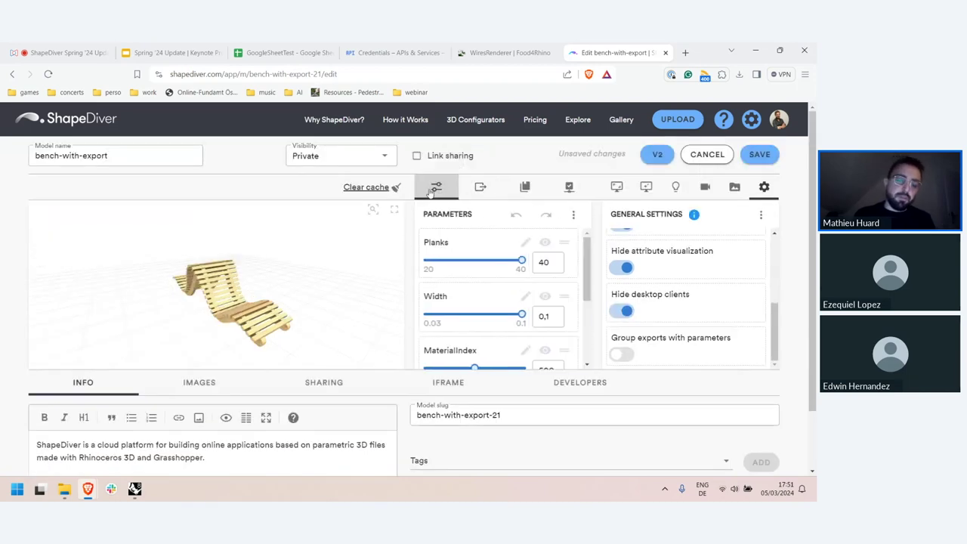
pyautogui.click(481, 188)
pyautogui.click(618, 355)
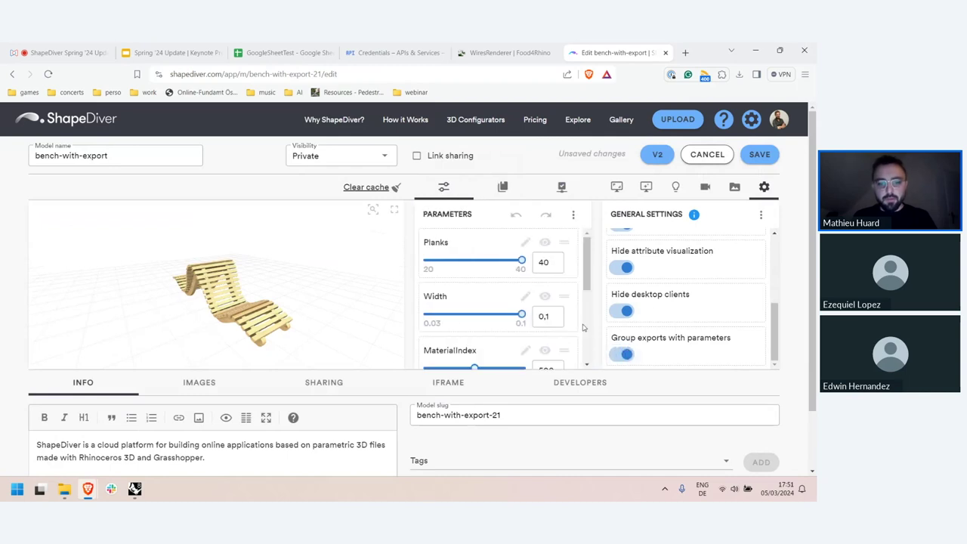
pyautogui.scroll(-3, 539, 321)
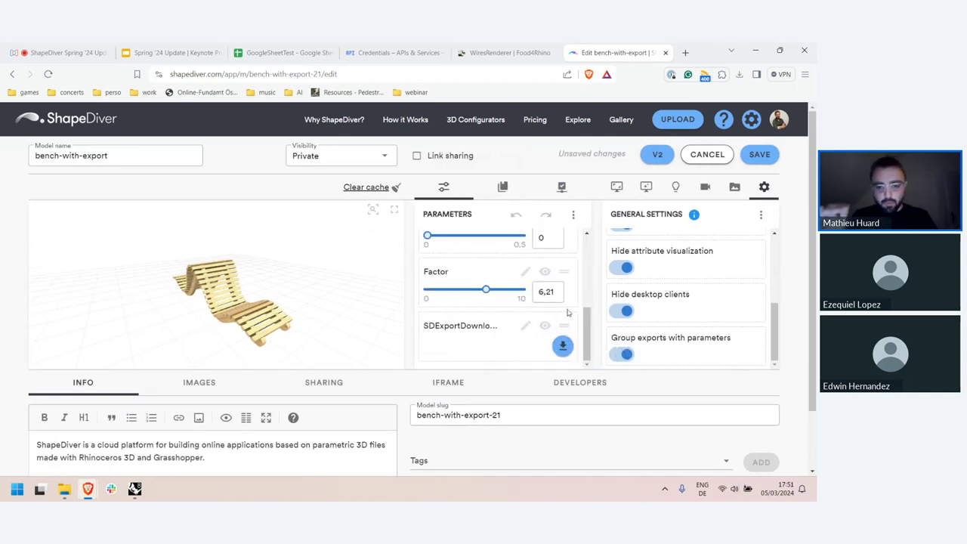
# Step: Save the bench model's changed settings, exit editing and check the simplified parameters view on the model page
pyautogui.click(759, 154)
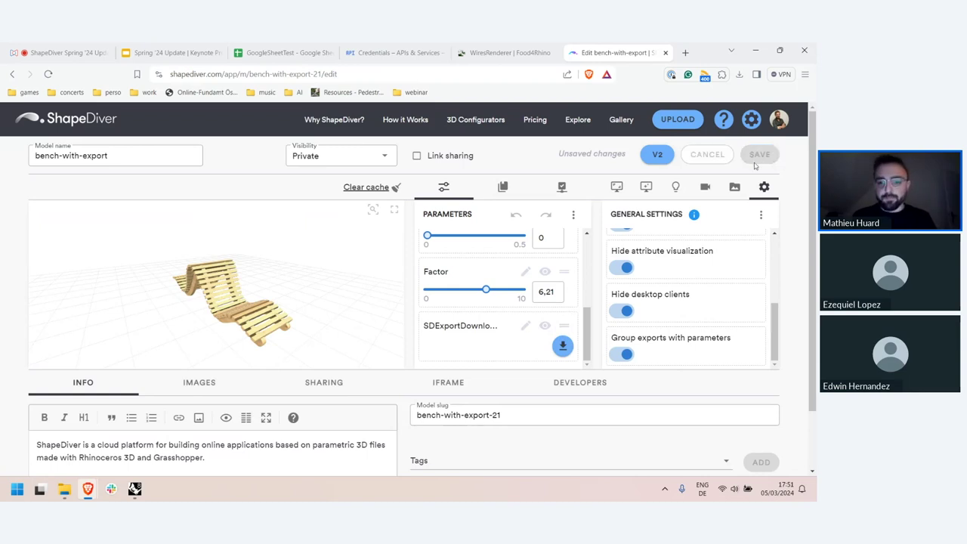
pyautogui.click(781, 431)
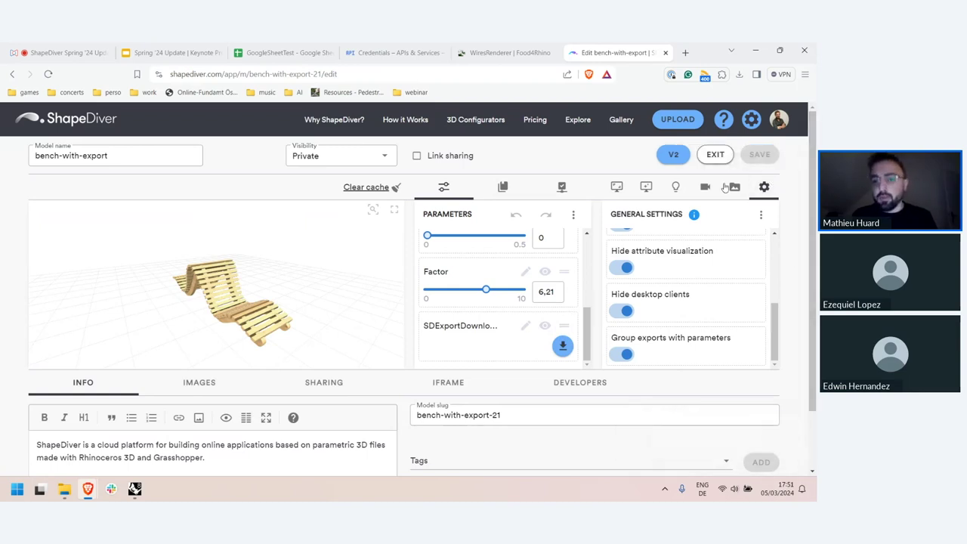
pyautogui.click(715, 154)
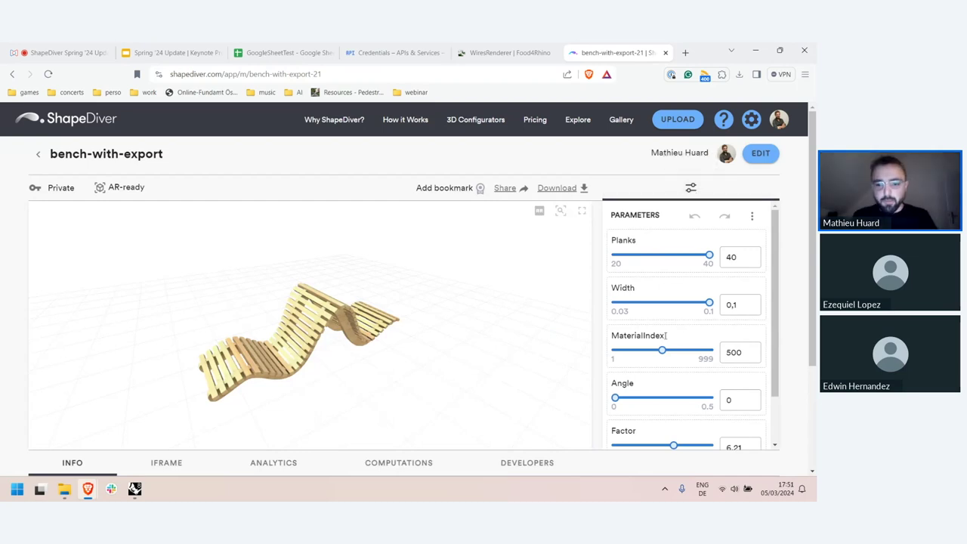
pyautogui.scroll(-1, 703, 393)
pyautogui.scroll(1, 701, 342)
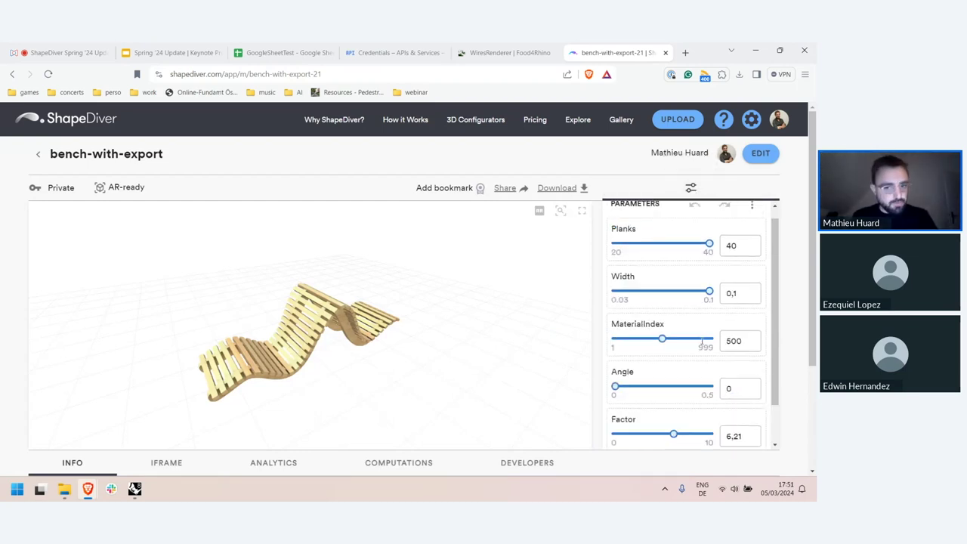
# Step: Review the export grouped with the bench's parameters and the iframe embedding options on the model page
pyautogui.scroll(-2, 796, 340)
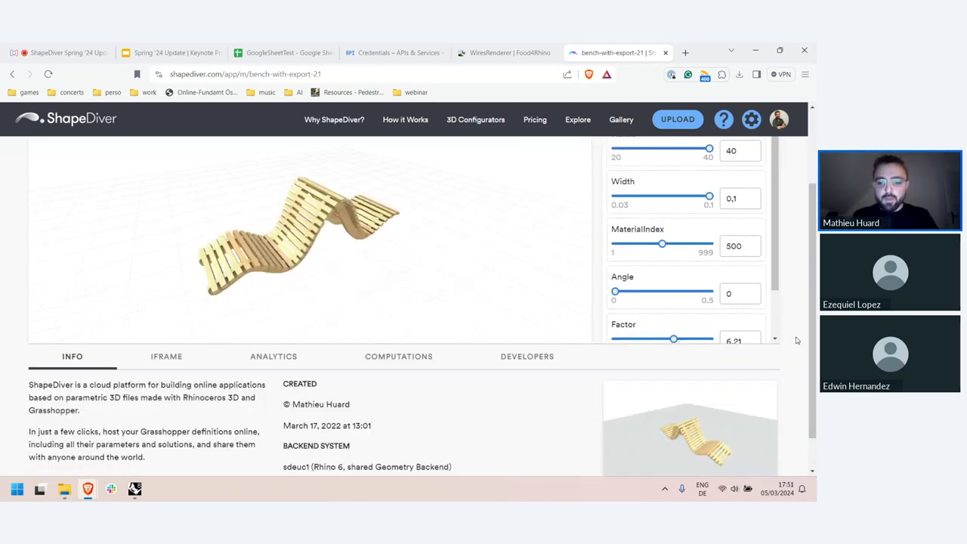
pyautogui.scroll(2, 794, 361)
pyautogui.scroll(-1, 709, 346)
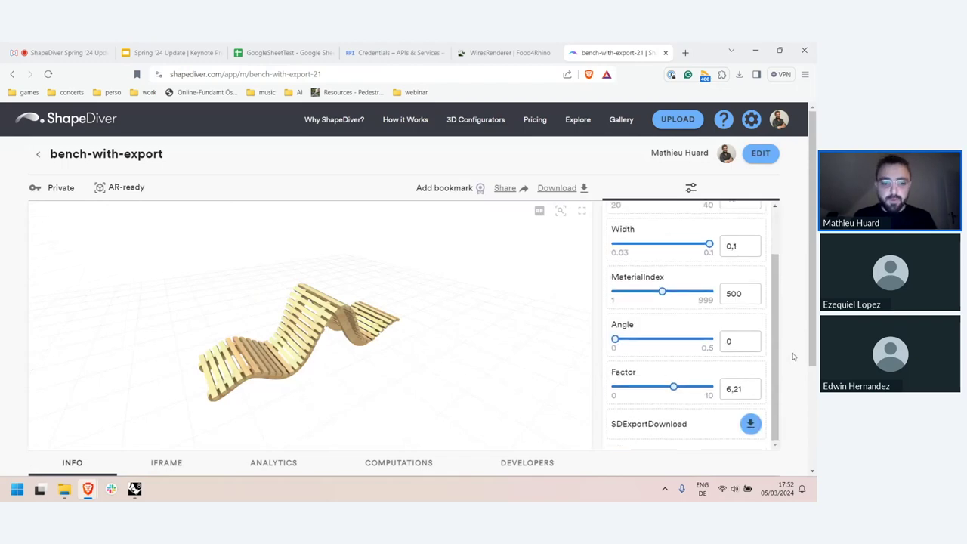
pyautogui.scroll(-1, 801, 363)
pyautogui.click(166, 428)
pyautogui.scroll(-2, 4, 324)
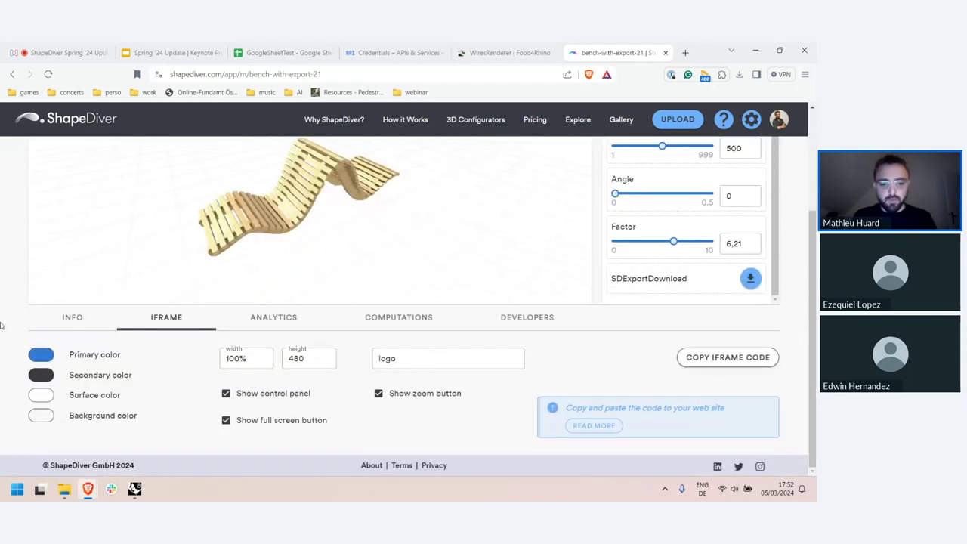
pyautogui.scroll(3, 76, 295)
# Step: Check which interface elements the bench model's iframe settings hide, and leave edit mode without changes
pyautogui.click(760, 151)
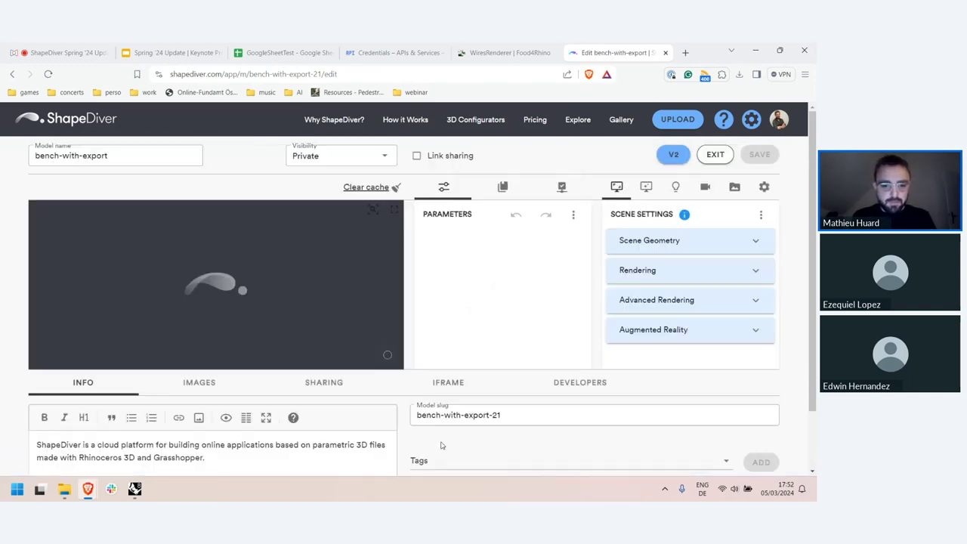
pyautogui.click(447, 382)
pyautogui.scroll(-1, 221, 332)
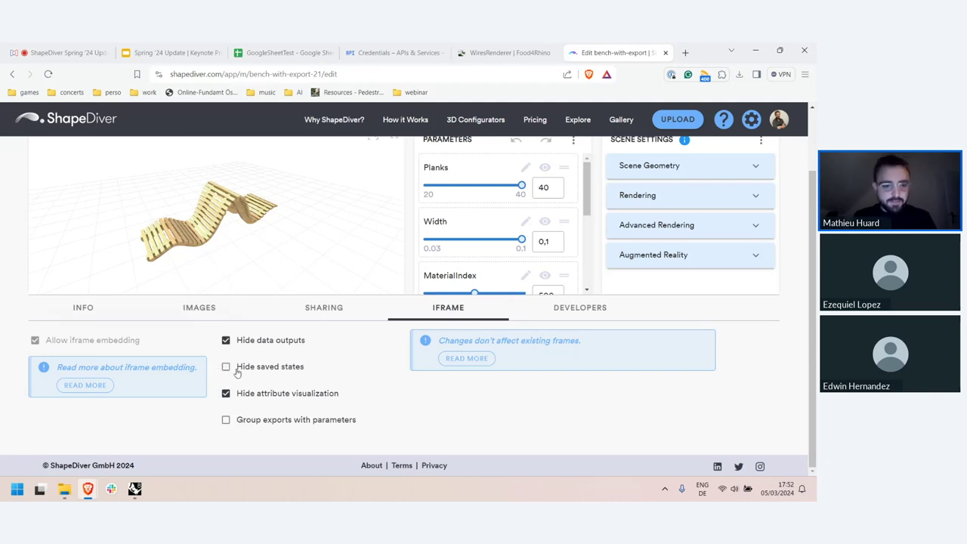
pyautogui.scroll(1, 529, 317)
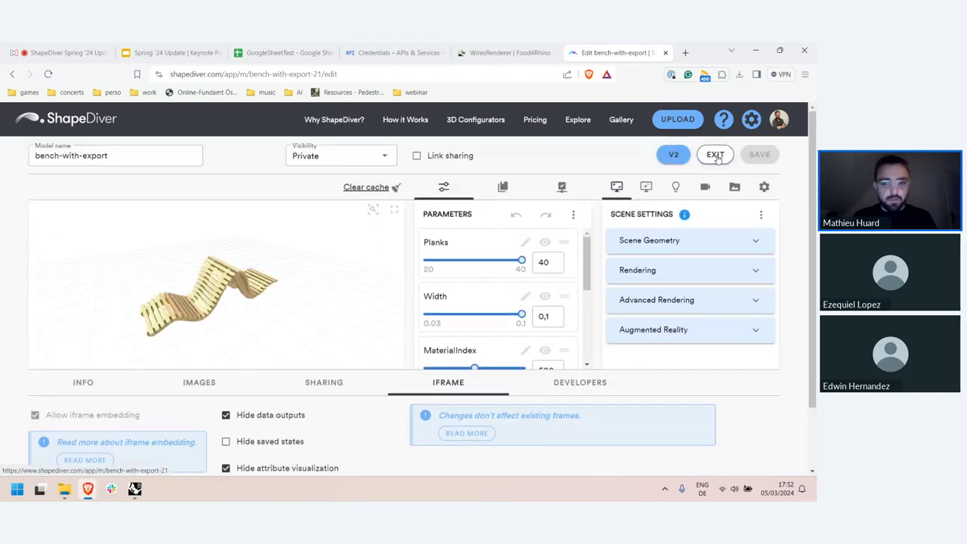
pyautogui.click(714, 155)
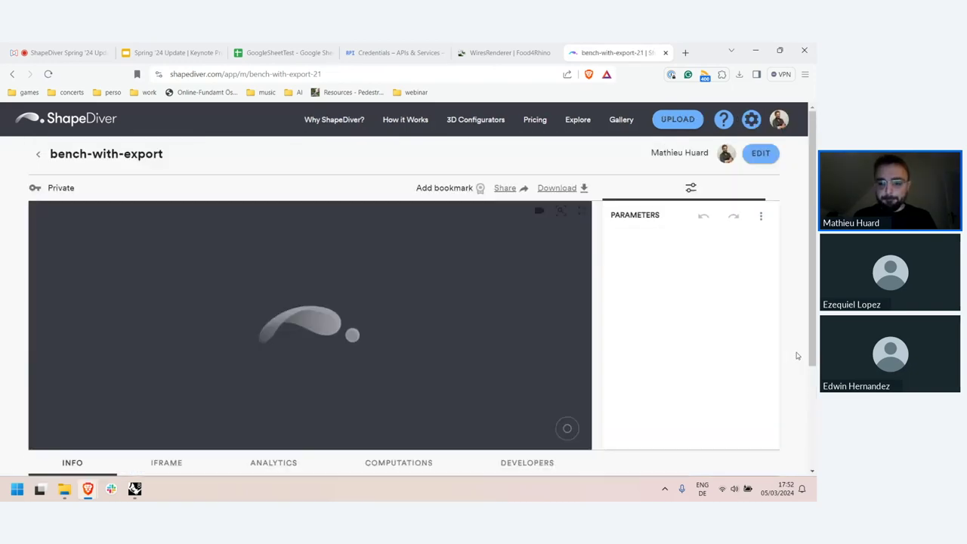
# Step: Copy the bench model's iframe code and open w3schools.com/tags/tryit.asp?filename=tryhtml_iframe in a new tab
pyautogui.scroll(-1, 118, 410)
pyautogui.click(167, 410)
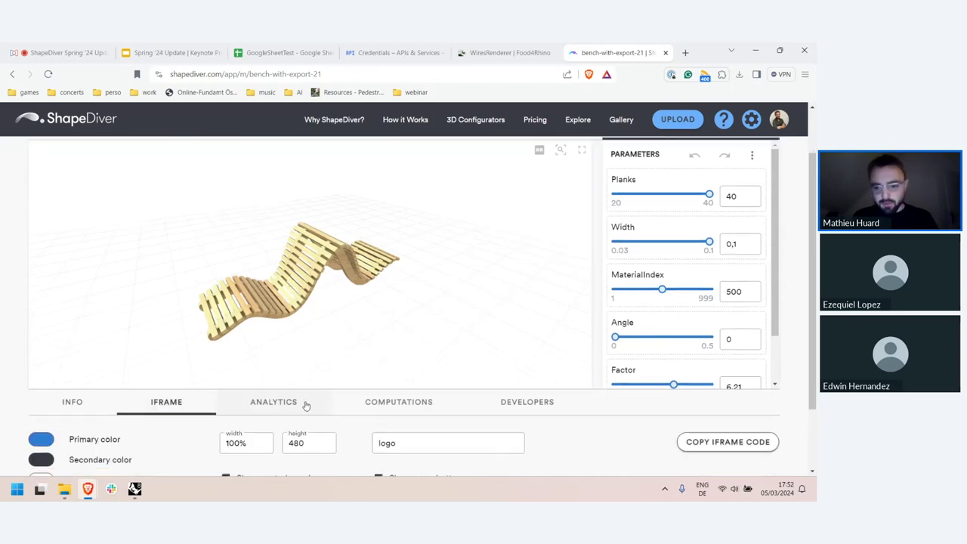
pyautogui.scroll(-1, 305, 403)
pyautogui.click(685, 53)
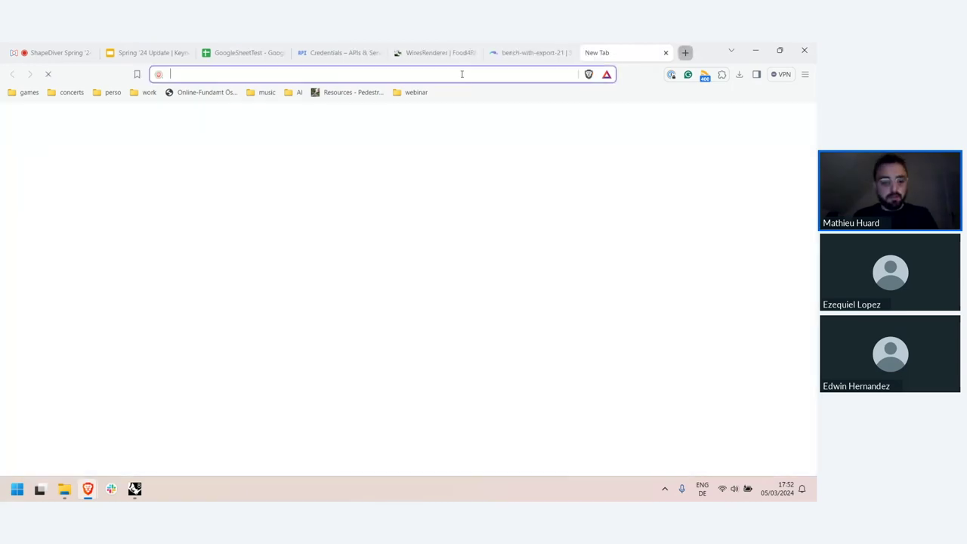
pyautogui.write('w3schools.com/tags/tryit.asp?filename=tryhtml_iframe')
pyautogui.press('Return')
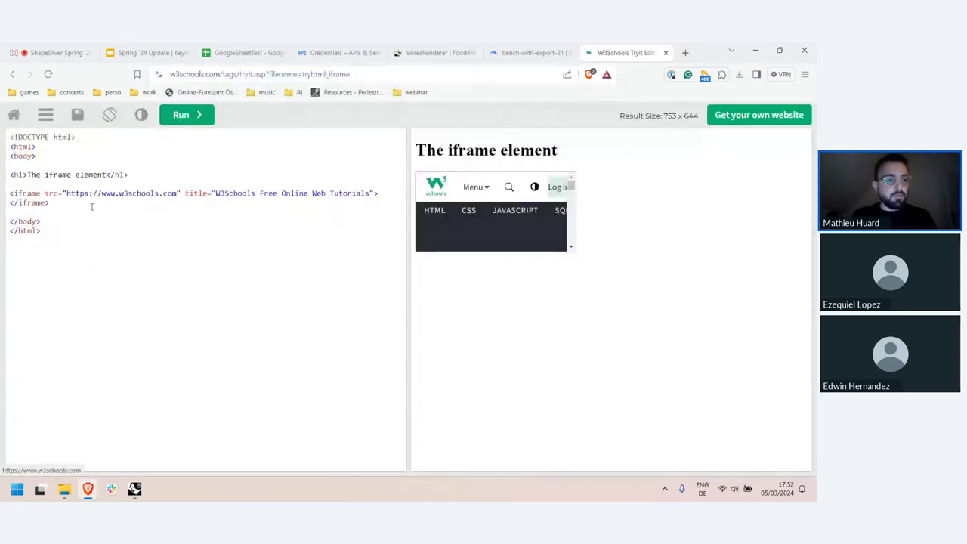
# Step: Replace the sample heading and iframe with the bench-with-export-21 embed code and run the page
pyautogui.moveTo(50, 202); pyautogui.dragTo(9, 174)
pyautogui.write('<iframe id="sdv-iframe" width="100%" height="480" src="https://www.shapediver.com/app/iframe/bench-with-export-21?primaryColor=%23317DD4&secondaryColor=%23393A45&surfaceColor=%23FFFFFF&backgroundColor=%23F8F8F8&showControls=1&showZoomButton=1&showFullscreenButton=1&hideDataOutputsIframe=1&hideAttributeVisualizationIframe=1&parametersValidation=0" referrerpolicy="origin" allowfullscreen style="overflow-x: hidden; overflow-y: hidden; border-width: 0;">     <p>Your browser does not support iframes.</p> </iframe>')
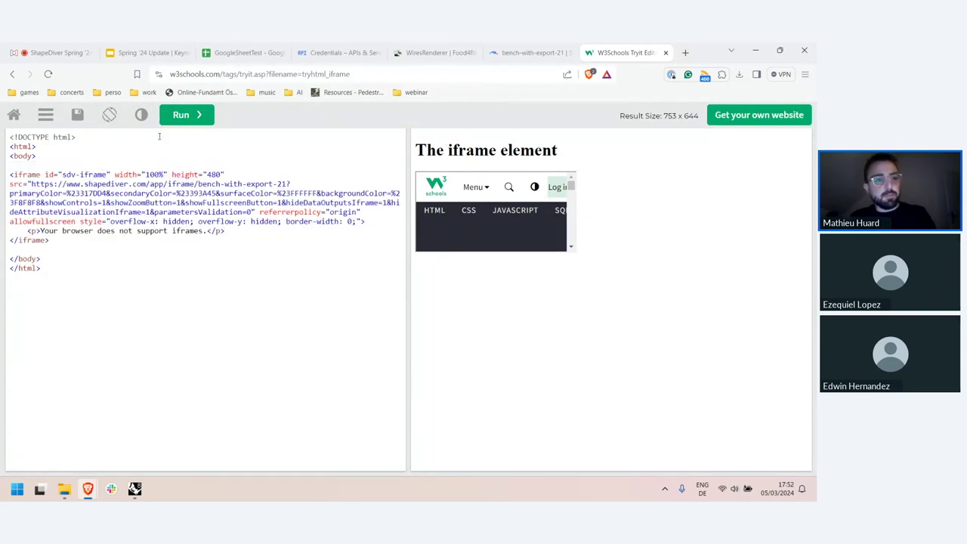
pyautogui.click(181, 115)
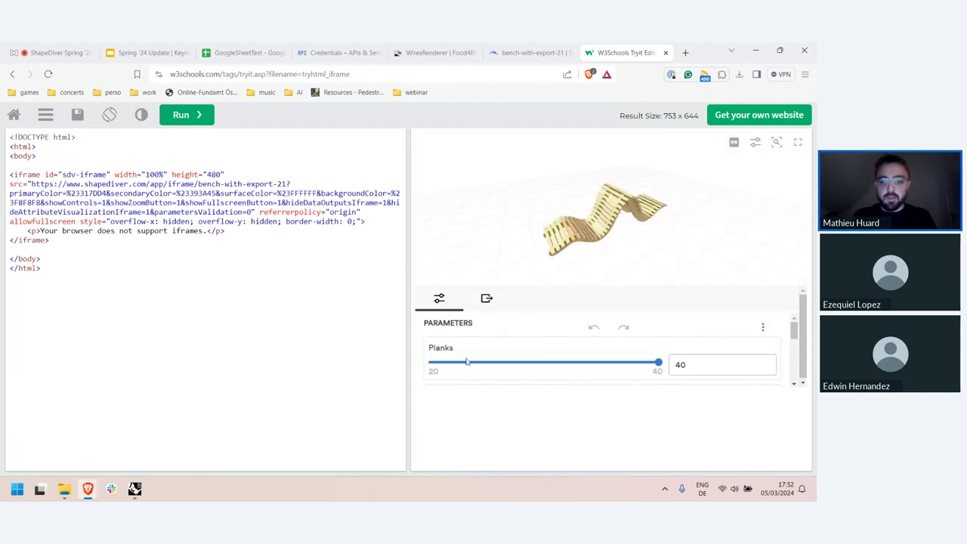
# Step: Compare the separate parameters and exports of the bench embedded in the W3Schools preview
pyautogui.click(486, 299)
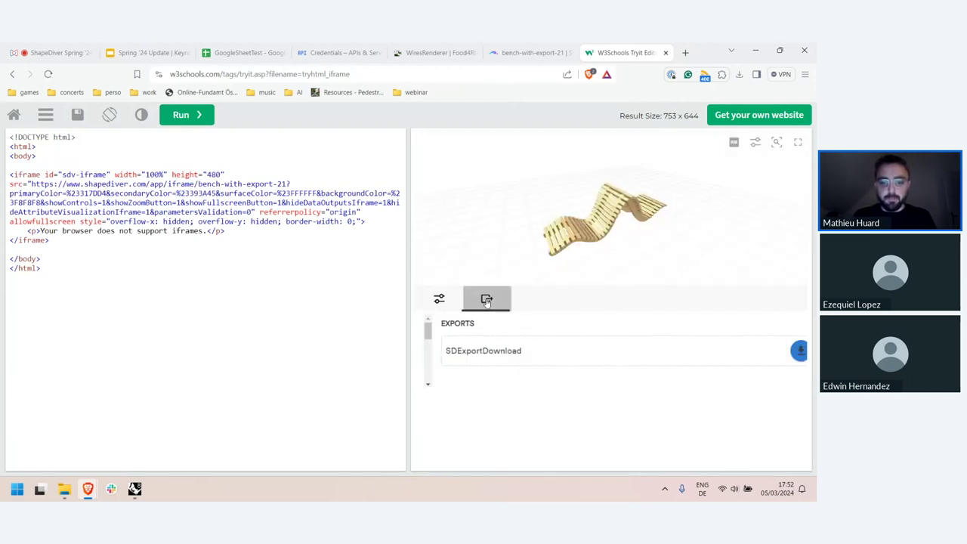
pyautogui.click(440, 300)
pyautogui.click(487, 301)
pyautogui.click(439, 301)
# Step: Return to the ShapeDiver bench model, examine its iframe hiding and export grouping options again, and exit editing
pyautogui.click(528, 50)
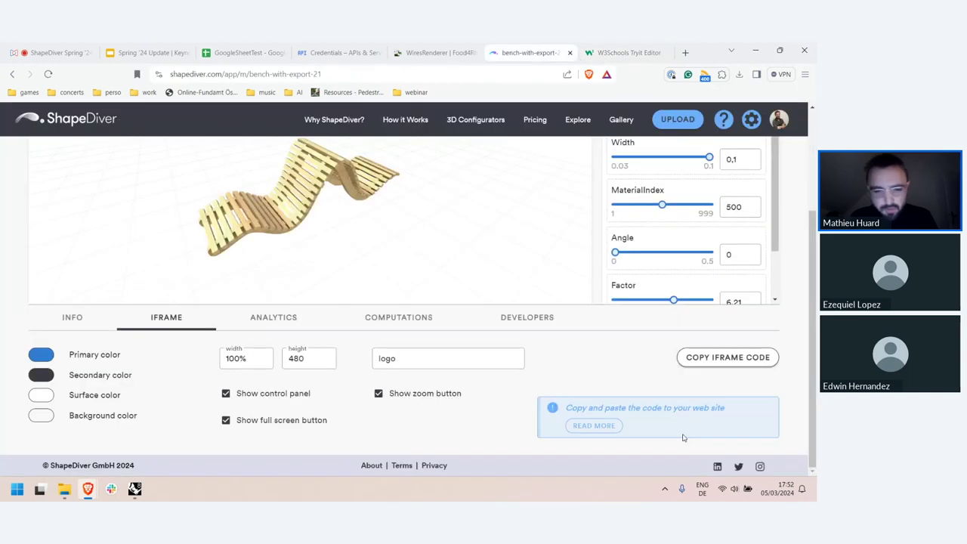
pyautogui.scroll(3, 497, 421)
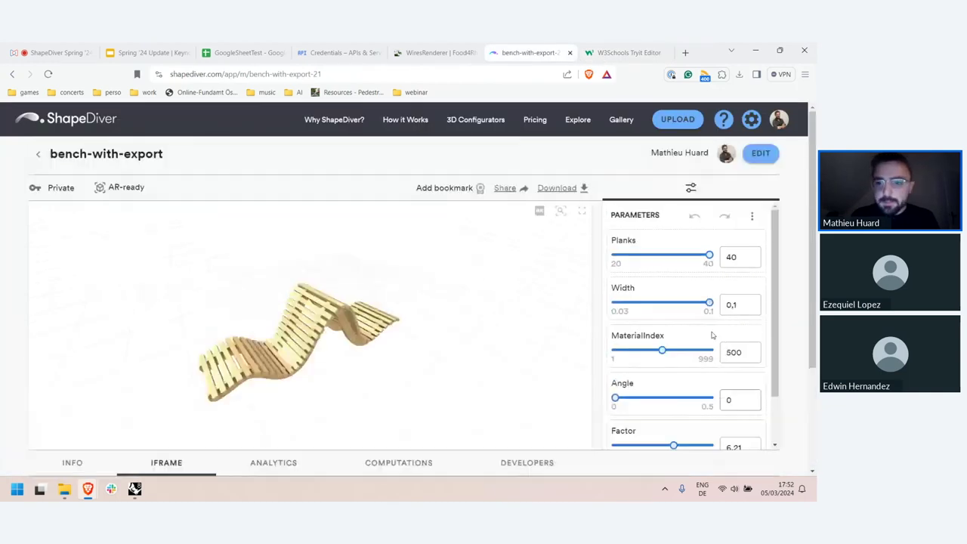
pyautogui.click(763, 151)
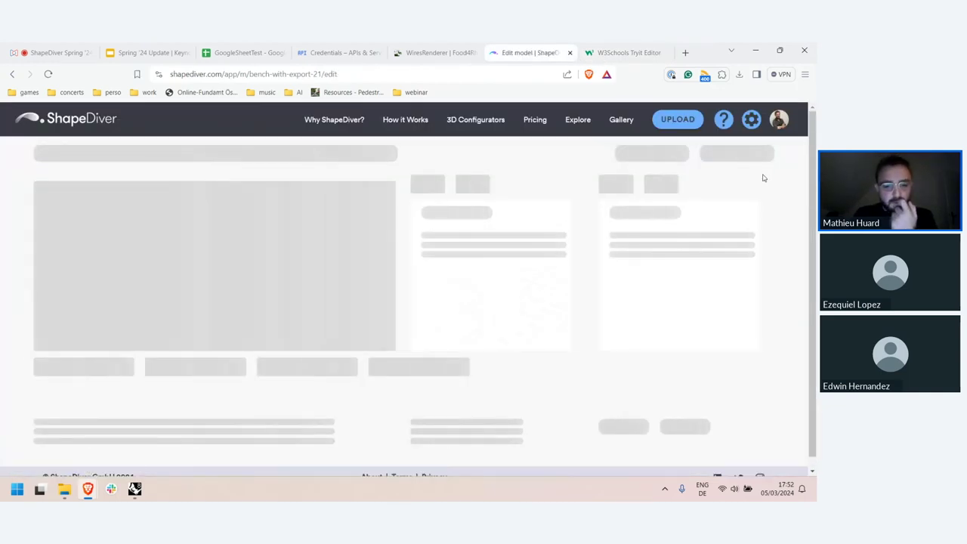
pyautogui.scroll(-1, 707, 400)
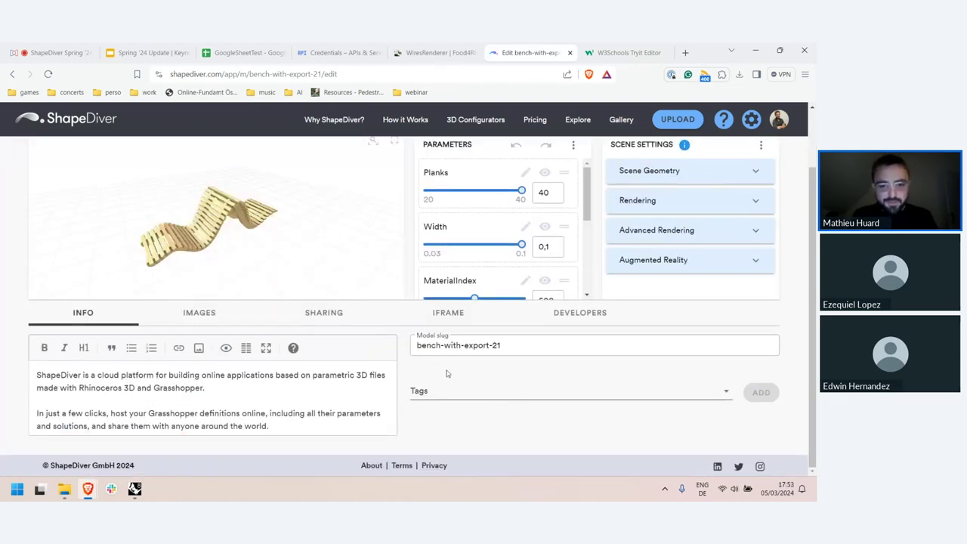
pyautogui.click(447, 313)
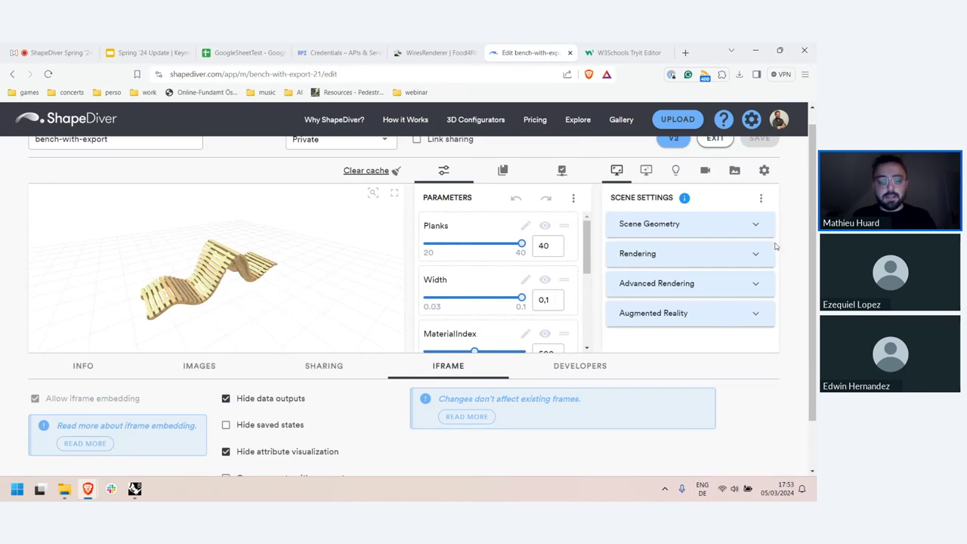
pyautogui.scroll(1, 775, 421)
pyautogui.click(713, 155)
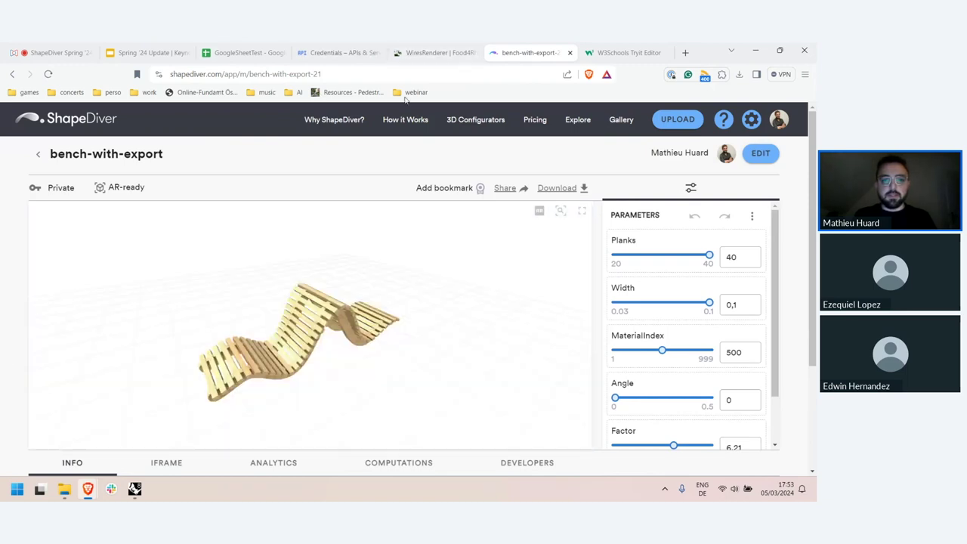
pyautogui.click(396, 93)
pyautogui.click(414, 96)
pyautogui.scroll(-2, 29, 429)
pyautogui.scroll(2, 33, 431)
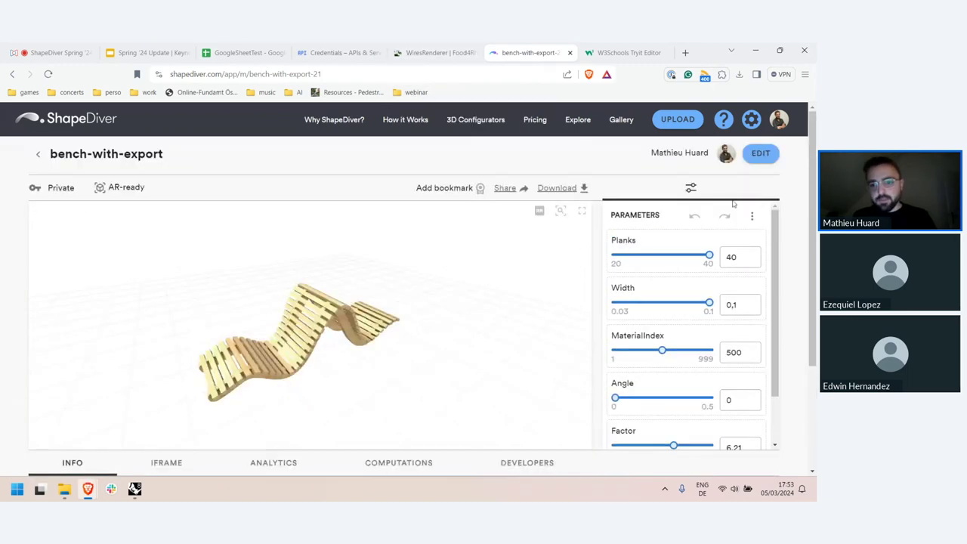
# Step: Edit the bench model again and show its sharing permissions
pyautogui.click(762, 155)
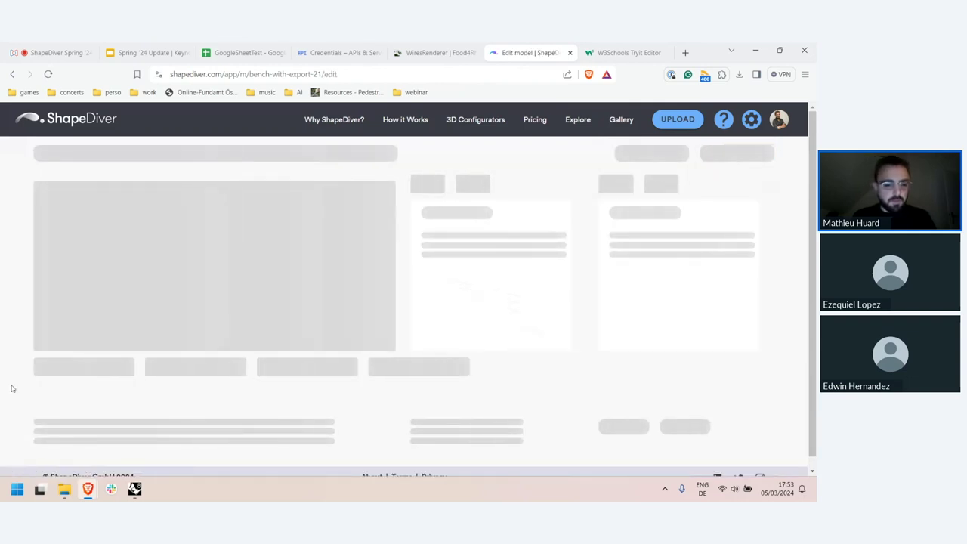
pyautogui.scroll(-1, 436, 362)
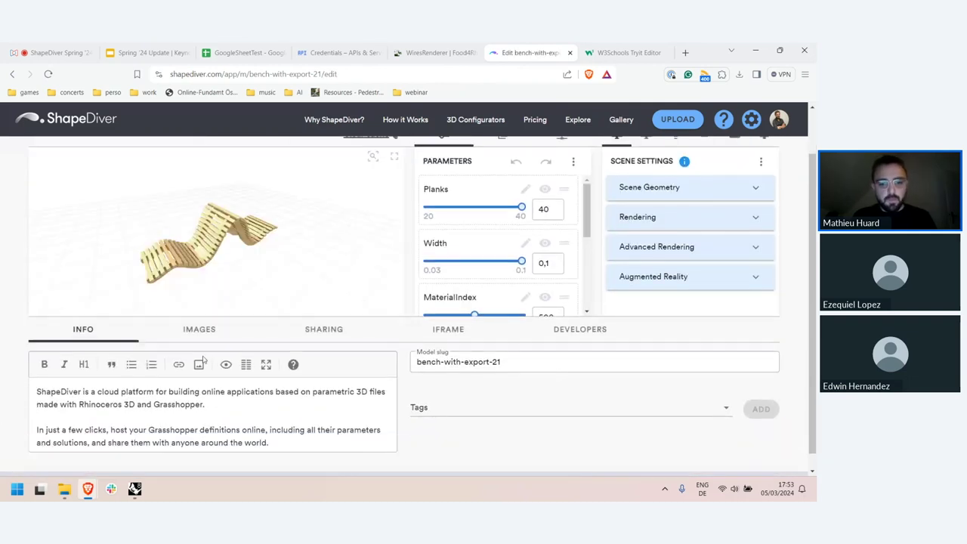
pyautogui.click(330, 331)
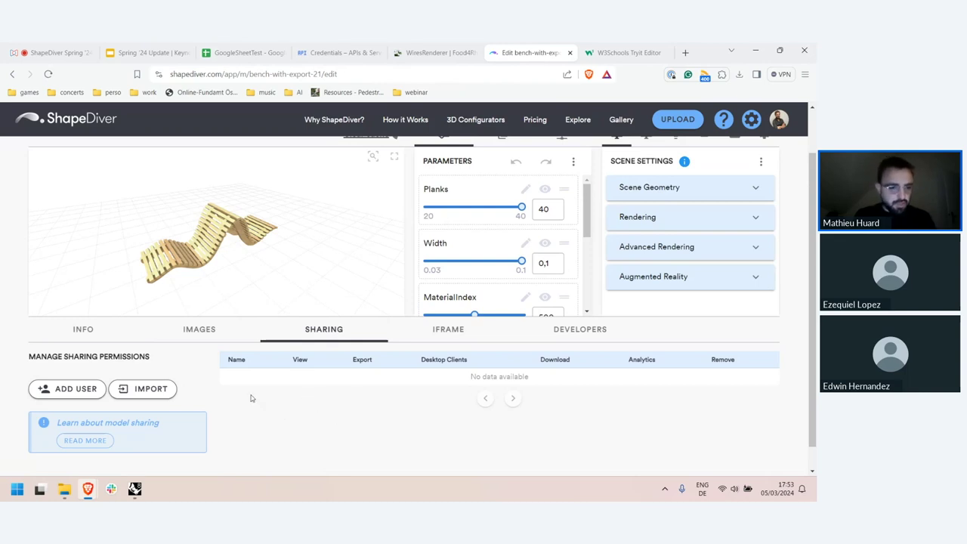
# Step: Try sharing the bench model with a colleague's account with the Download permission enabled, and cancel the sharing
pyautogui.click(69, 389)
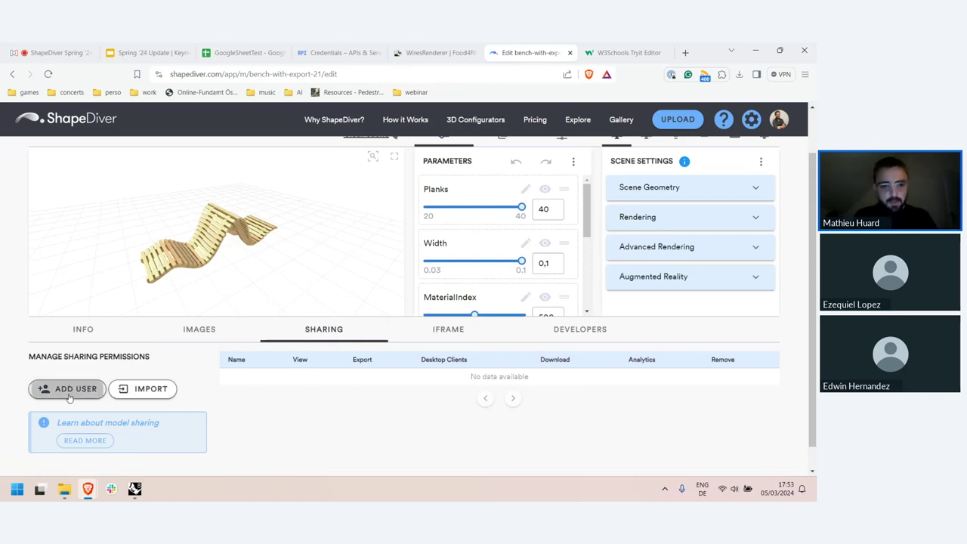
pyautogui.write('Edwin')
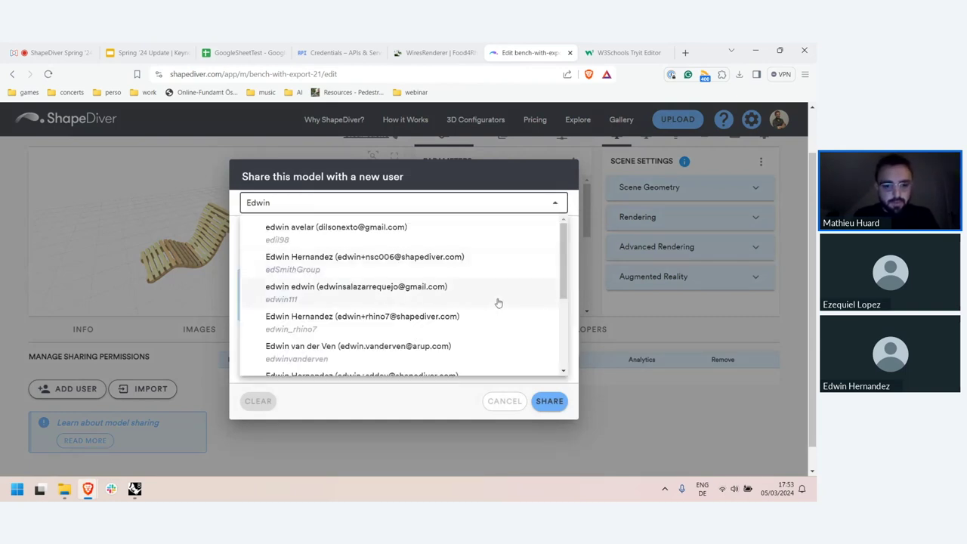
pyautogui.scroll(-1, 498, 299)
pyautogui.scroll(-3, 503, 296)
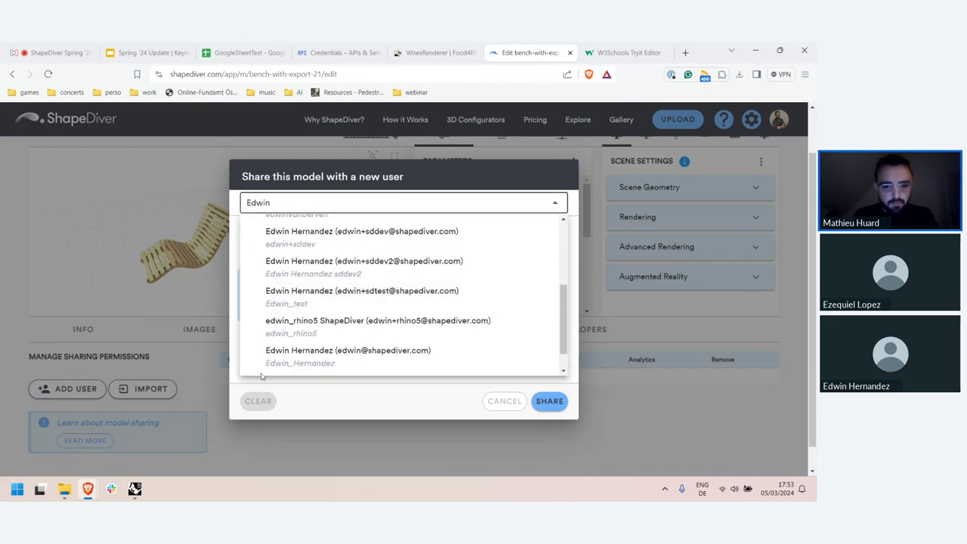
pyautogui.click(513, 298)
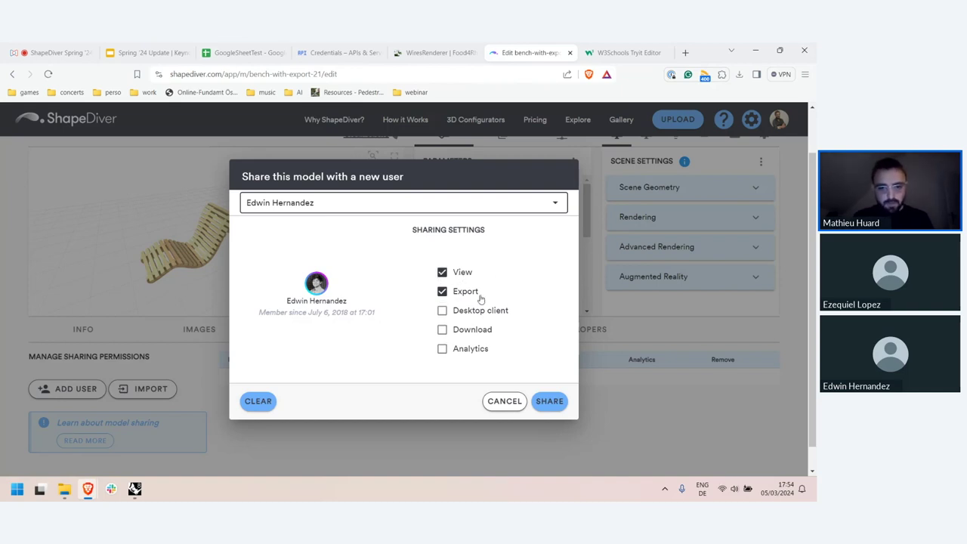
pyautogui.click(442, 330)
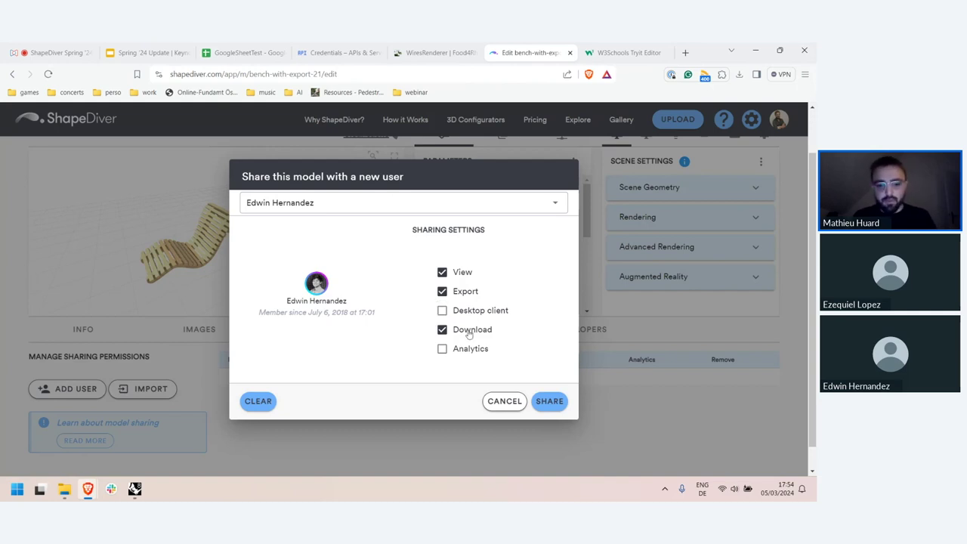
pyautogui.click(501, 406)
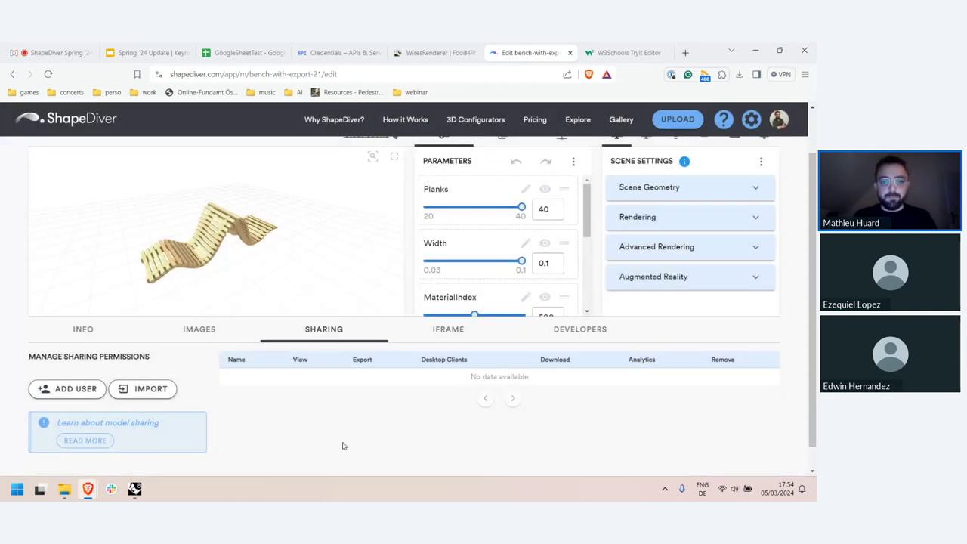
# Step: View the bench up close and inspect the Ambient Occlusion (SSAO) options in its post-processing settings
pyautogui.scroll(1, 341, 446)
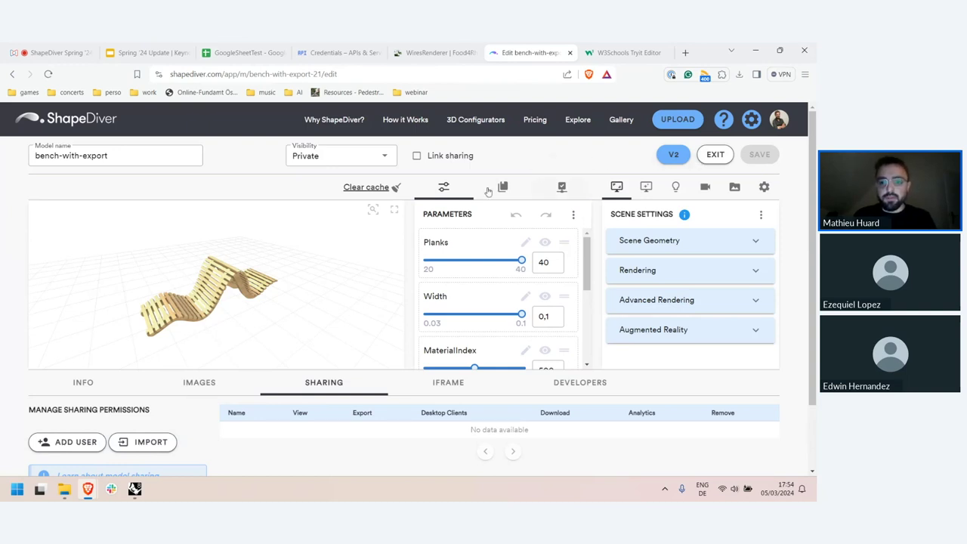
pyautogui.moveTo(153, 304); pyautogui.dragTo(206, 281)
pyautogui.scroll(3, 213, 282)
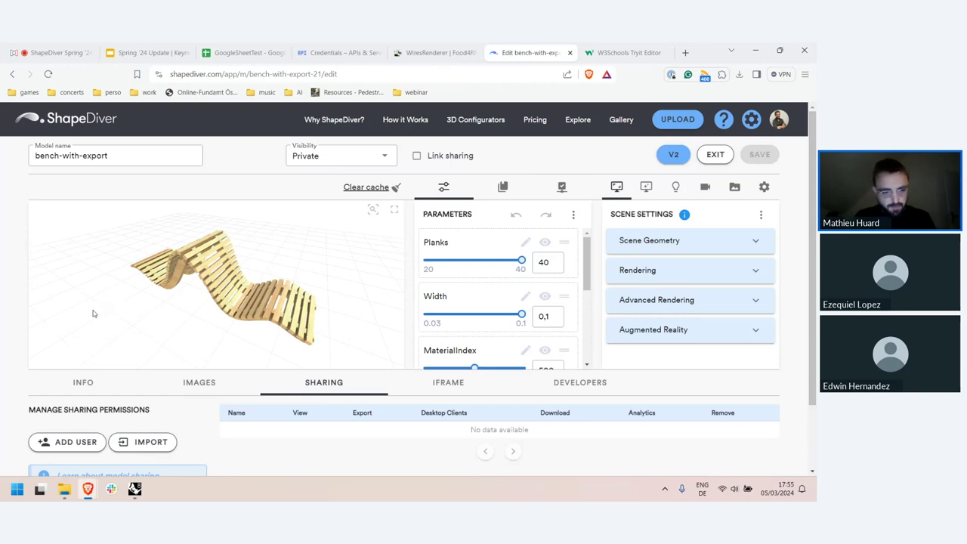
pyautogui.click(645, 185)
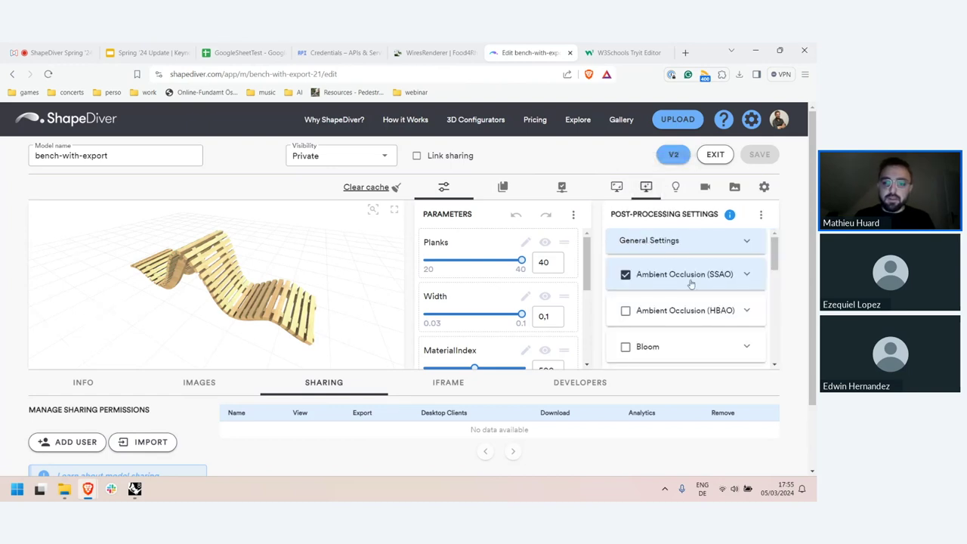
pyautogui.moveTo(775, 249); pyautogui.dragTo(794, 238)
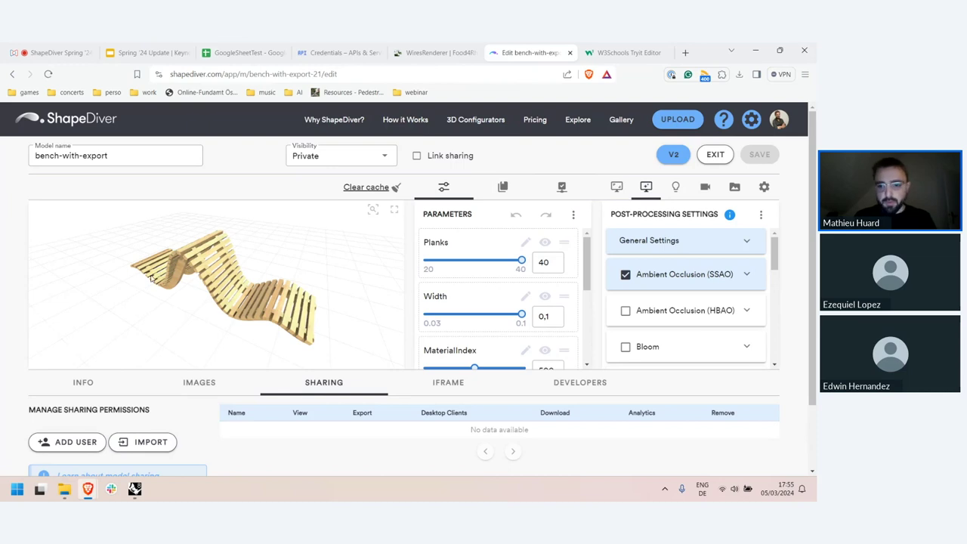
pyautogui.click(747, 275)
pyautogui.click(747, 275)
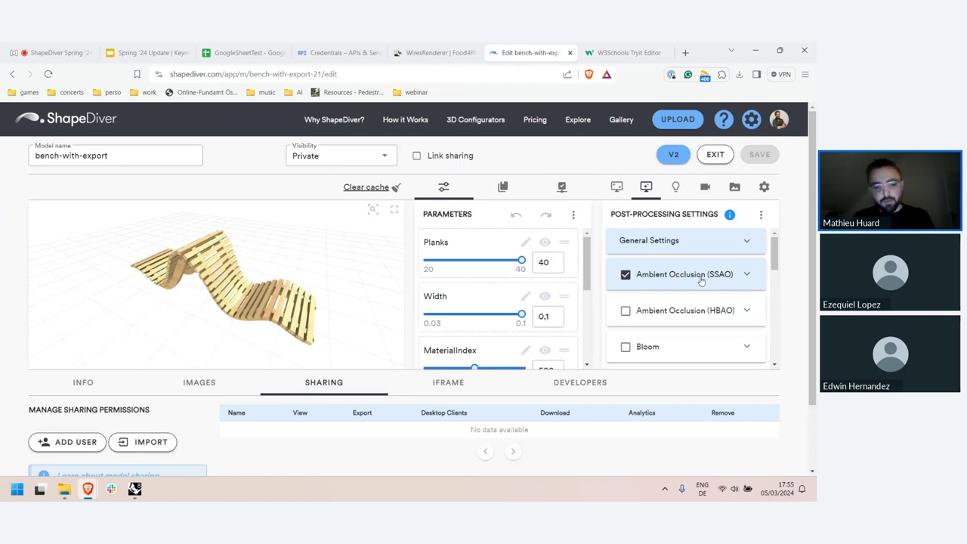
# Step: Compare the bench's rendering with Ambient Occlusion (SSAO) switched off and on again
pyautogui.moveTo(392, 301); pyautogui.dragTo(212, 281)
pyautogui.click(625, 274)
pyautogui.click(626, 274)
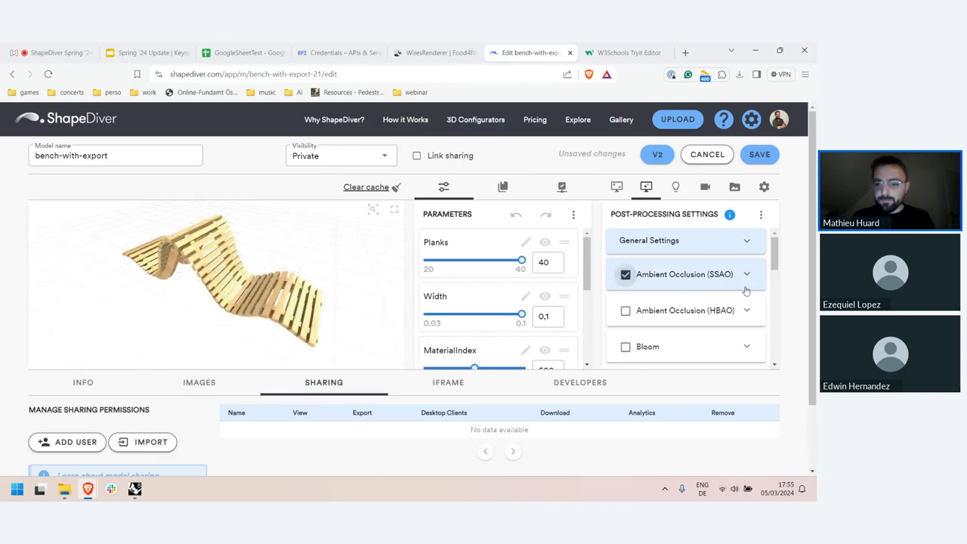
# Step: Set the bench's Ambient Occlusion (SSAO) intensity to 4.9513 and its distance to 0.7379
pyautogui.click(746, 277)
pyautogui.scroll(-1, 726, 278)
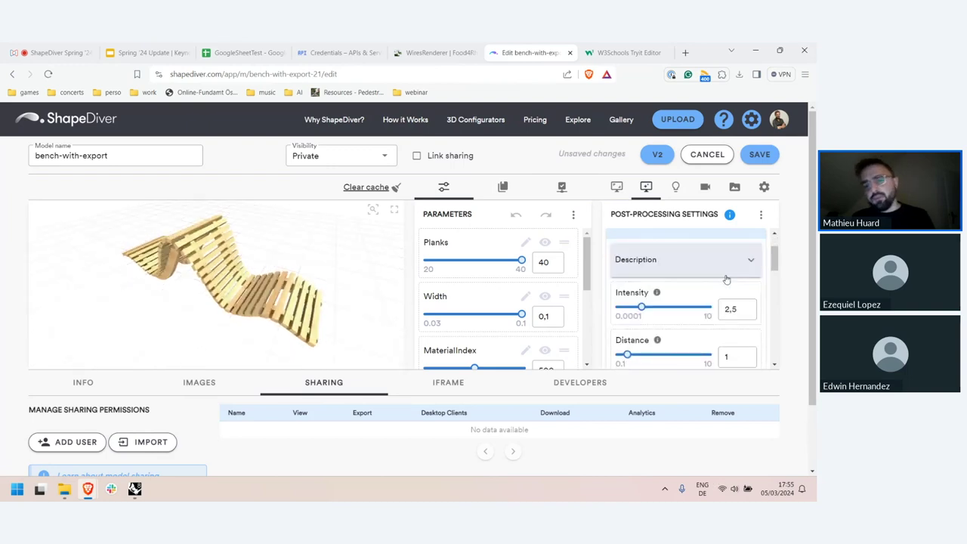
pyautogui.moveTo(641, 308)
pyautogui.mouseDown()
pyautogui.moveTo(661, 308)
pyautogui.moveTo(625, 302)
pyautogui.mouseUp()
pyautogui.scroll(-1, 659, 309)
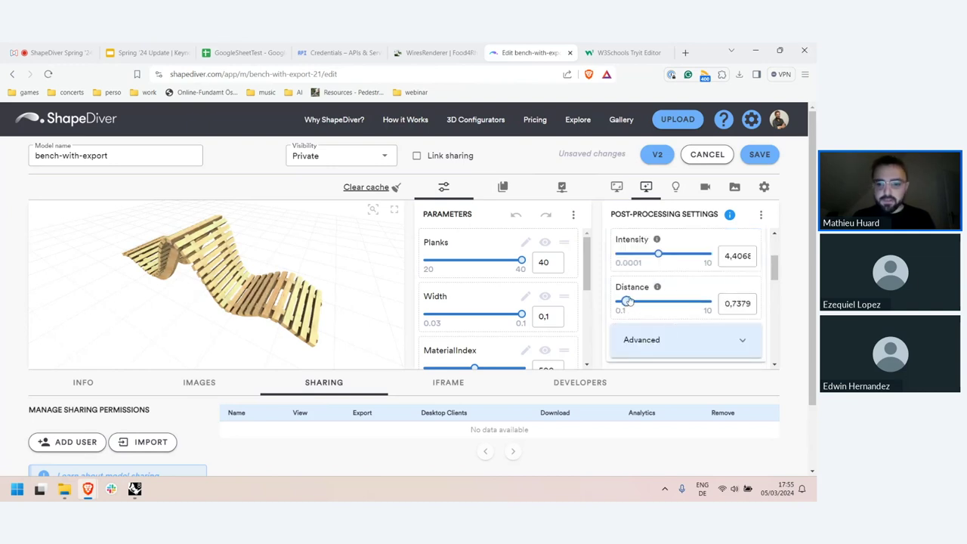
pyautogui.moveTo(657, 255); pyautogui.dragTo(662, 255)
pyautogui.moveTo(281, 293); pyautogui.dragTo(336, 263)
pyautogui.scroll(3, 690, 274)
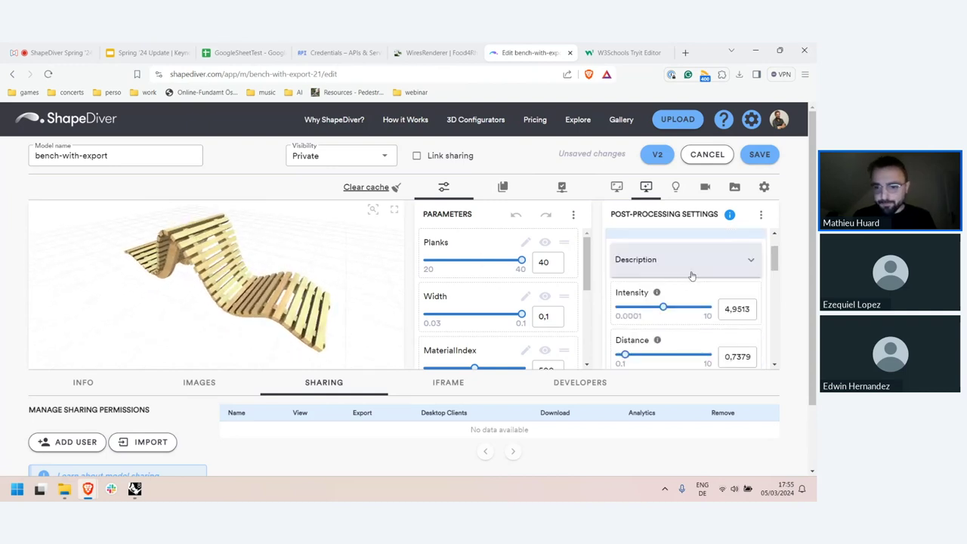
pyautogui.click(746, 277)
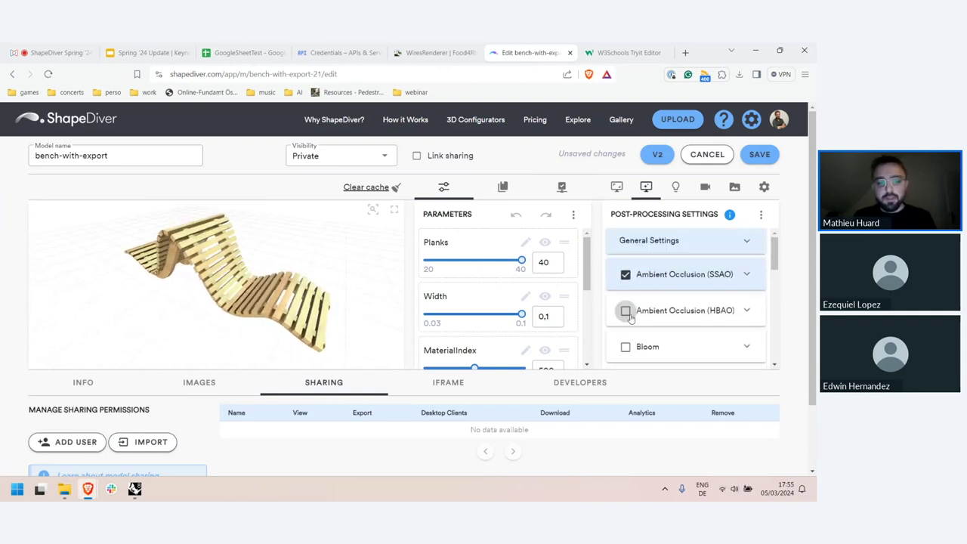
# Step: Try Ambient Occlusion (HBAO) on the bench, toggling SSAO off and on for comparison, and disable HBAO again
pyautogui.click(626, 310)
pyautogui.click(625, 275)
pyautogui.click(626, 275)
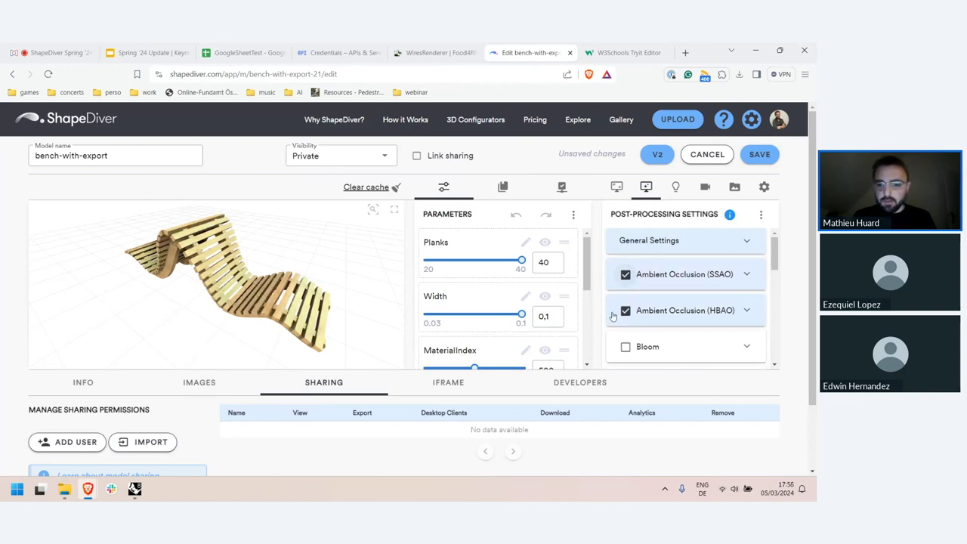
pyautogui.click(625, 311)
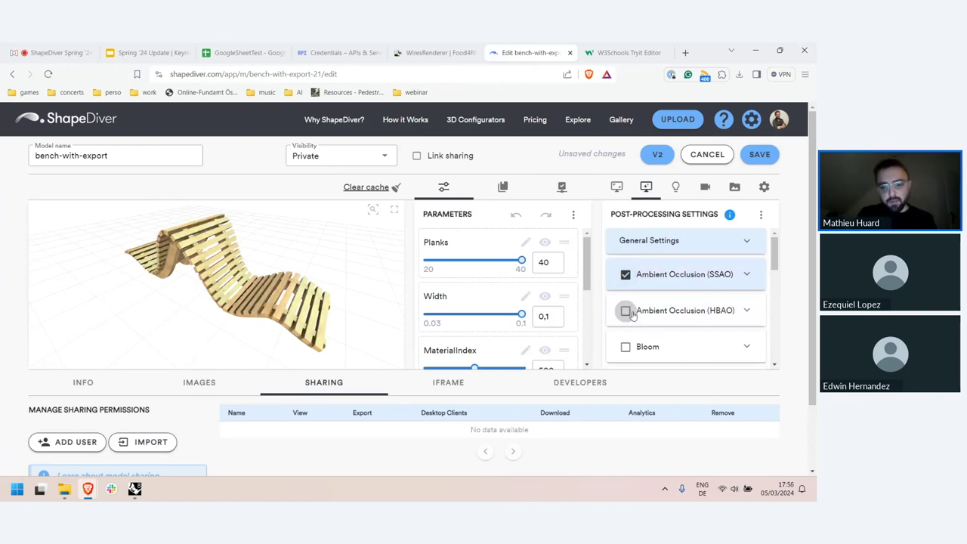
# Step: Browse the list of available post-processing effects for the bench, from Ambient Occlusion through Vignette
pyautogui.scroll(-4, 689, 316)
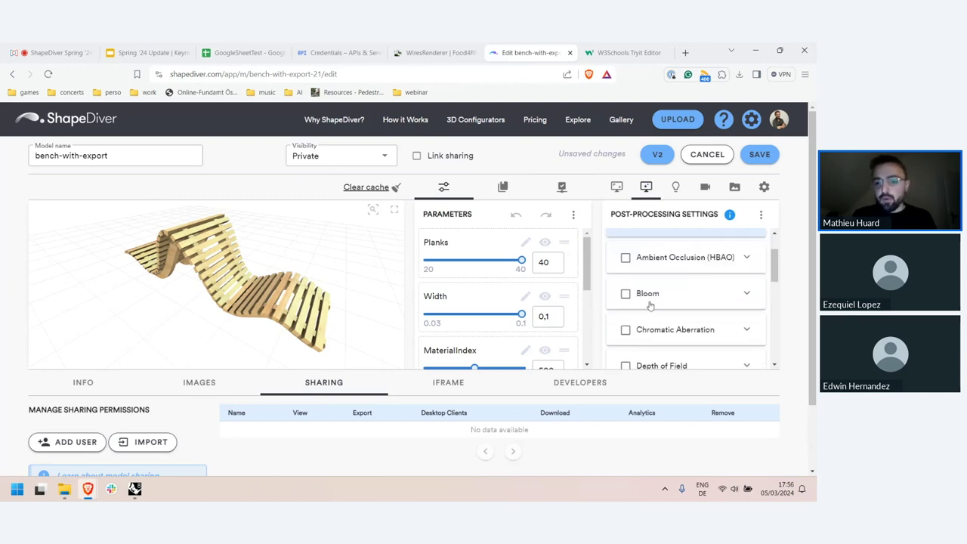
pyautogui.scroll(4, 654, 309)
pyautogui.scroll(-8, 676, 309)
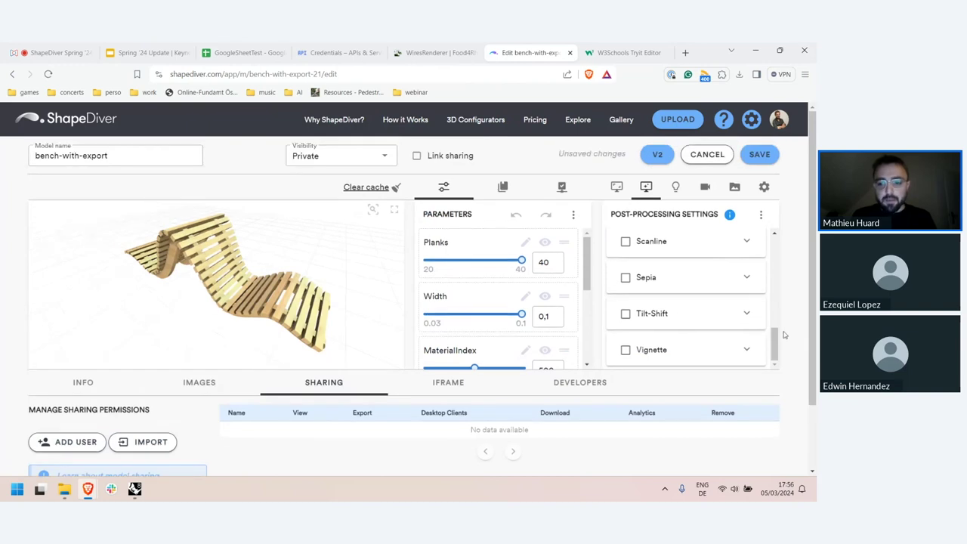
pyautogui.scroll(4, 672, 314)
pyautogui.scroll(4, 680, 314)
pyautogui.scroll(-3, 686, 314)
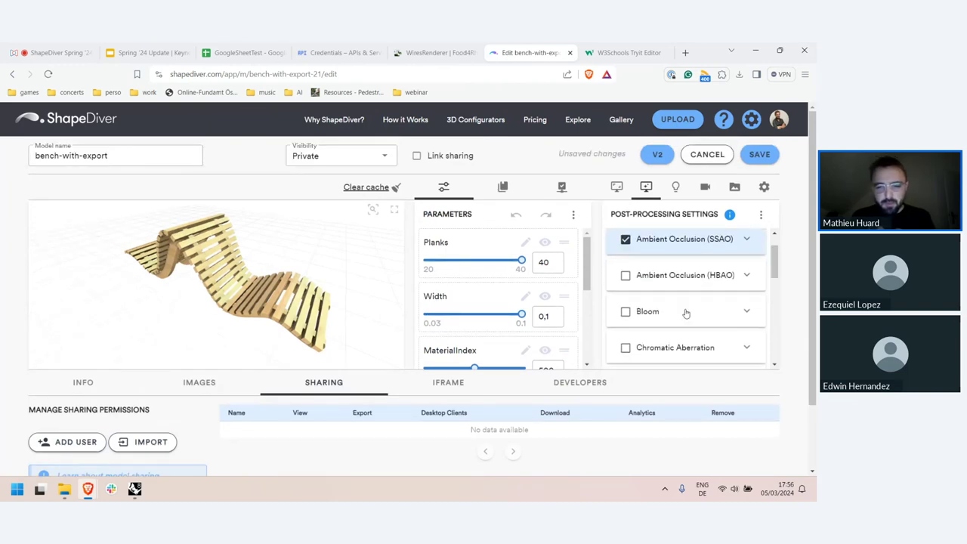
pyautogui.scroll(1, 693, 312)
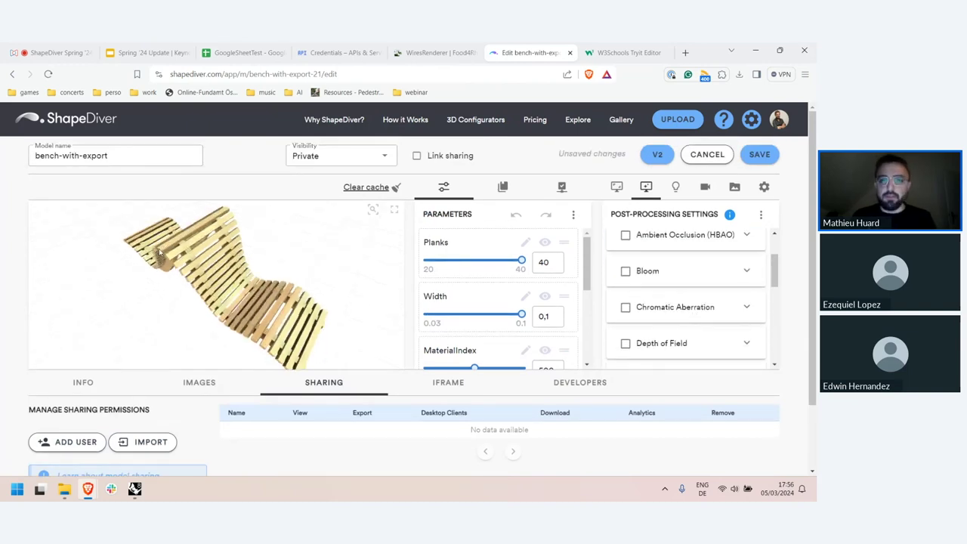
# Step: Open the bookmarked Lamborghini Huracan Configurator for editing and show its post-processing settings
pyautogui.click(414, 91)
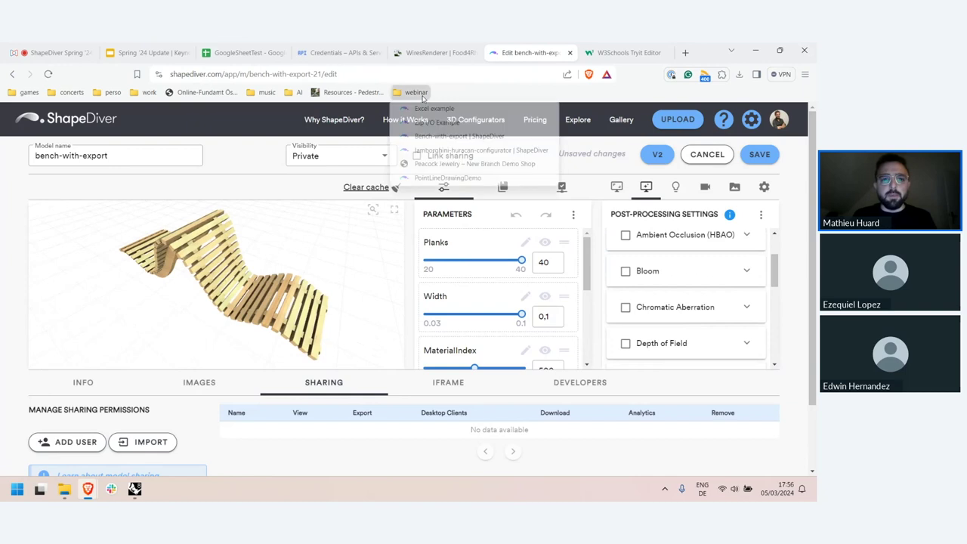
pyautogui.click(447, 149)
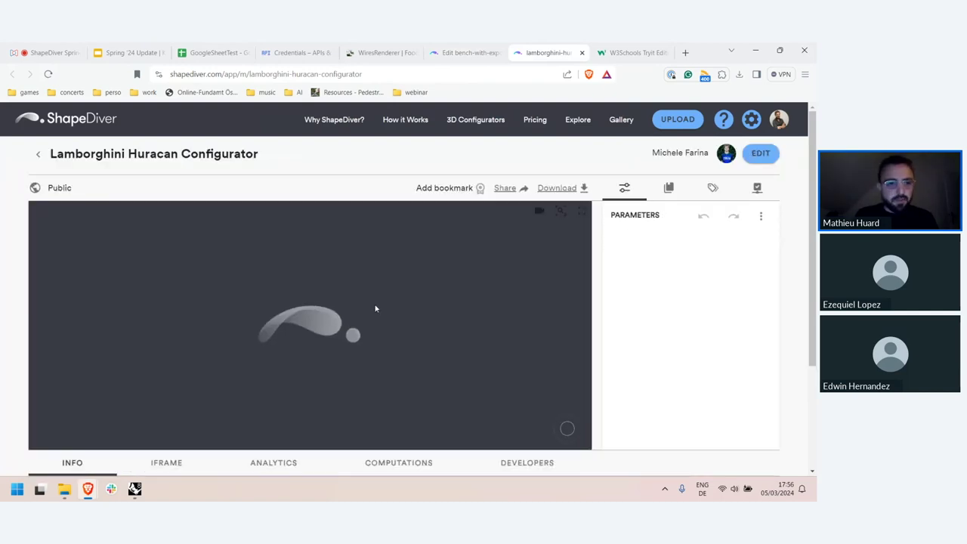
pyautogui.click(761, 153)
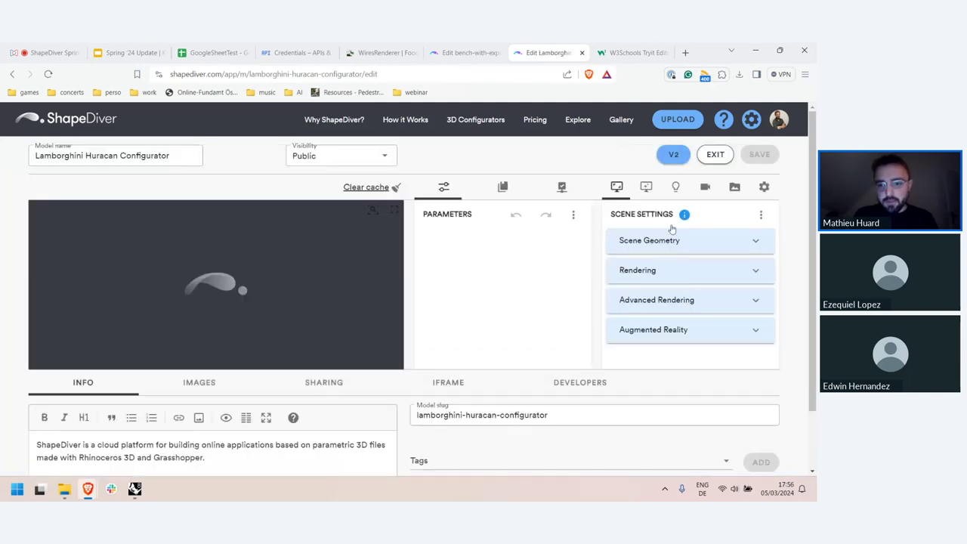
pyautogui.click(647, 188)
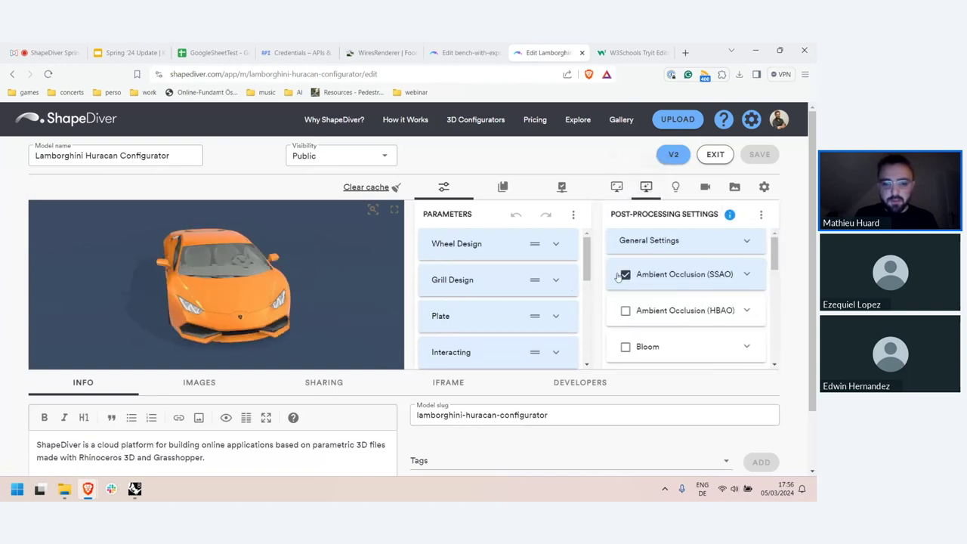
# Step: Compare the car's rendering with Ambient Occlusion (SSAO) switched off and on
pyautogui.click(626, 274)
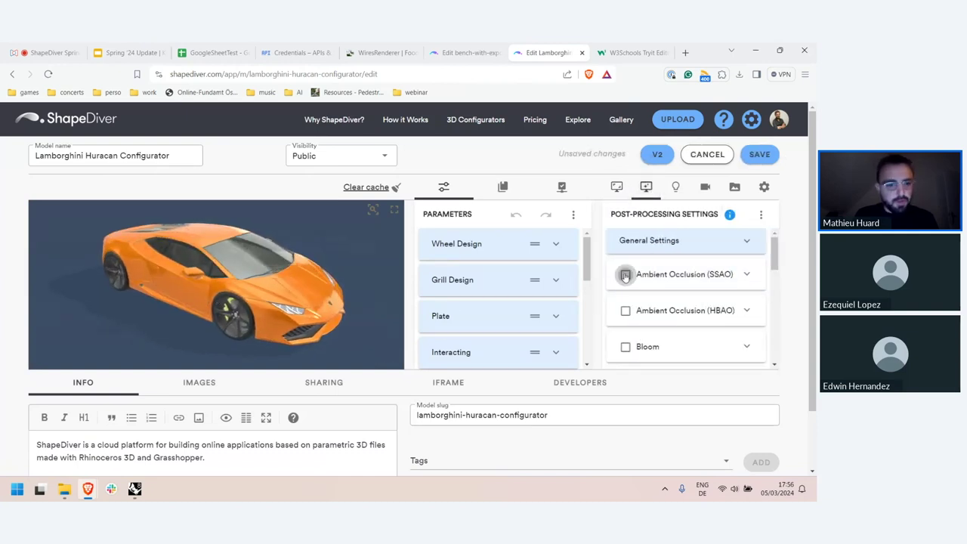
pyautogui.click(626, 275)
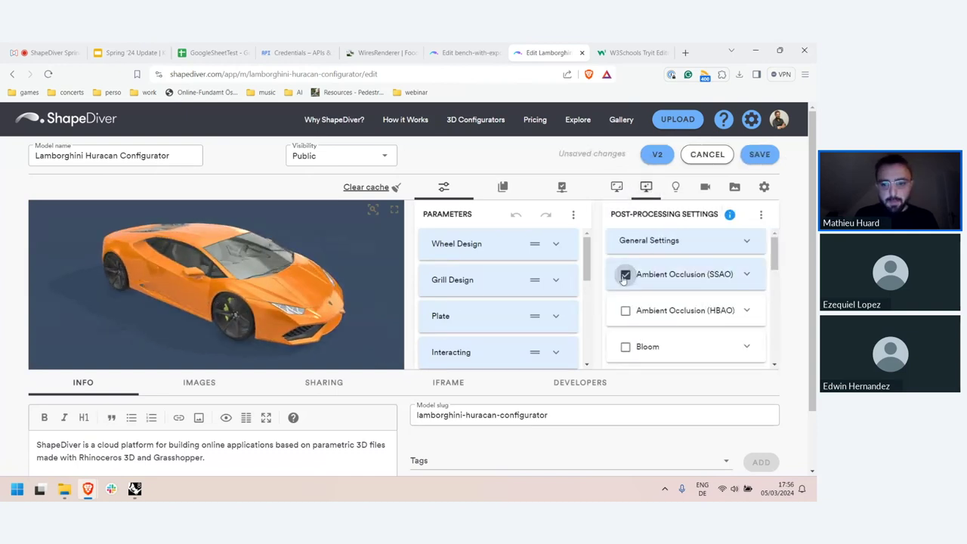
pyautogui.click(625, 274)
pyautogui.click(625, 274)
# Step: Enable Bloom on the car, try an intensity of 4.31 on the headlights, and reduce it to 1.09
pyautogui.scroll(-1, 713, 332)
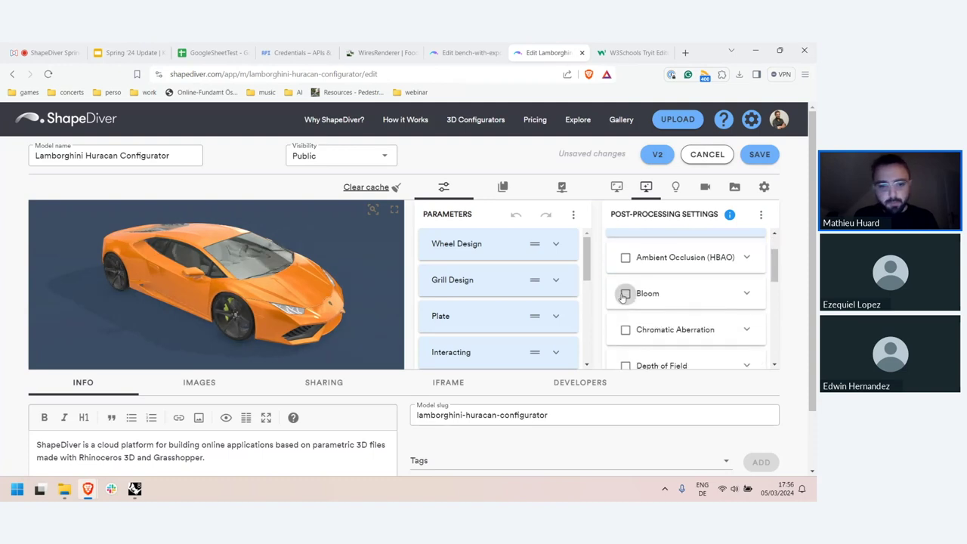
pyautogui.click(625, 293)
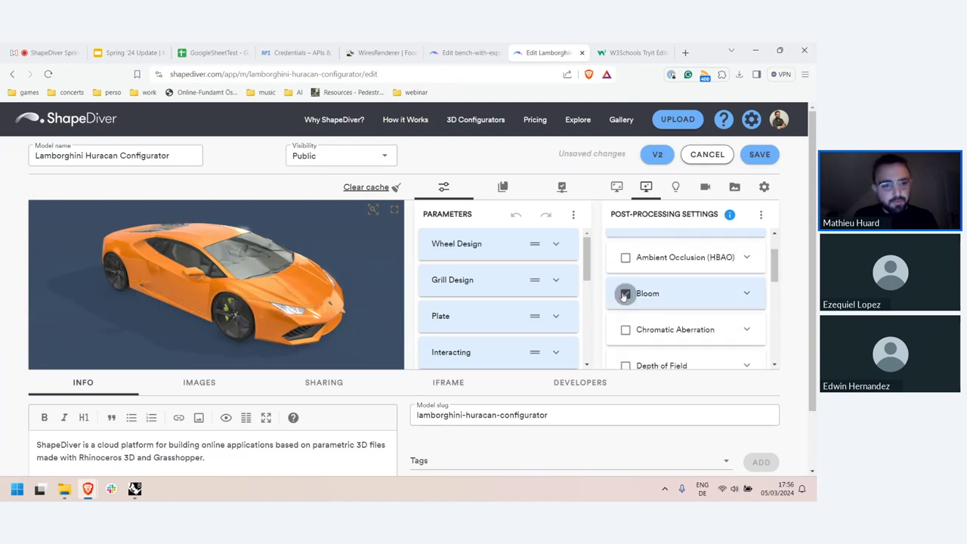
pyautogui.click(745, 293)
pyautogui.scroll(-2, 699, 320)
pyautogui.moveTo(631, 276); pyautogui.dragTo(657, 274)
pyautogui.moveTo(255, 290); pyautogui.dragTo(226, 297)
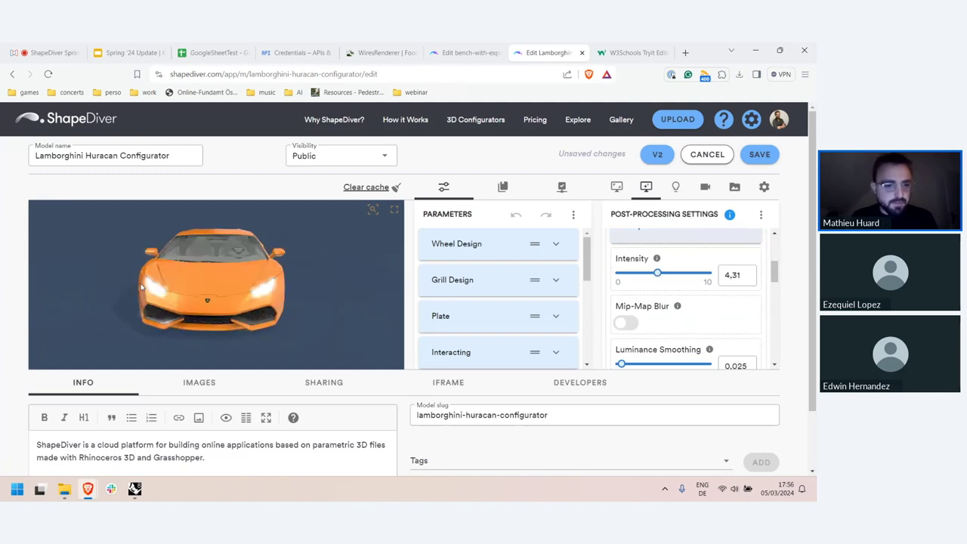
pyautogui.moveTo(657, 273); pyautogui.dragTo(628, 274)
# Step: Open the bookmarked Peacock Jewelry demo shop page, close the Lamborghini page, and view the engagement ring from different angles
pyautogui.click(416, 92)
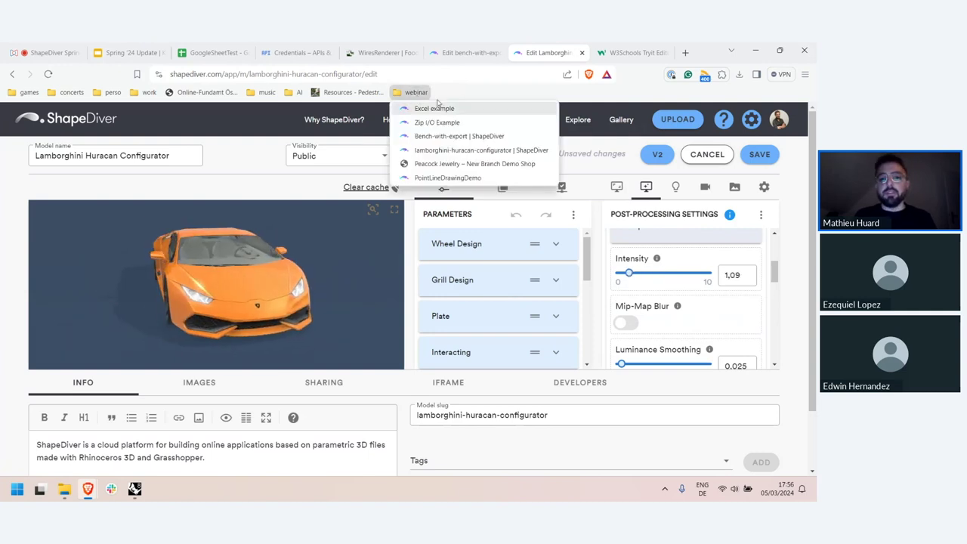
pyautogui.middleClick(434, 166)
pyautogui.click(573, 53)
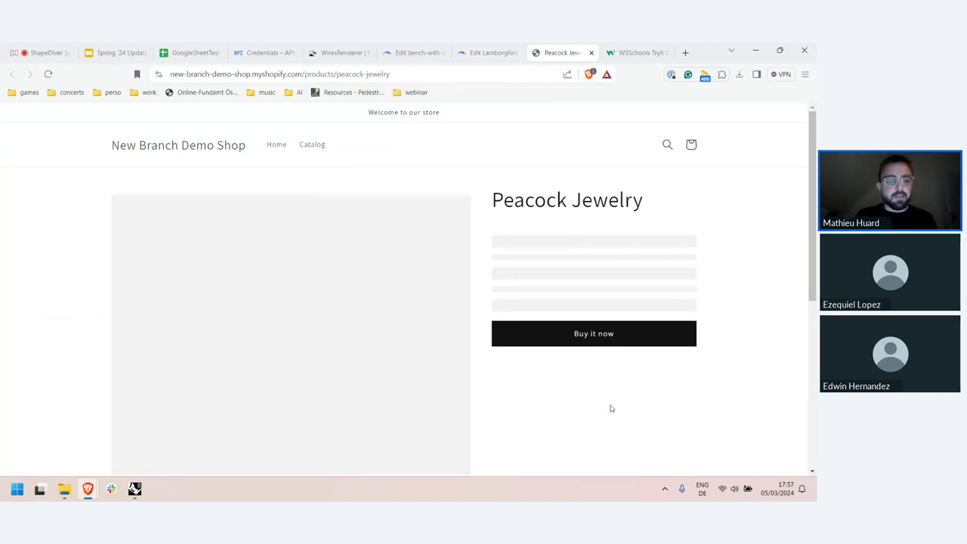
pyautogui.click(515, 53)
pyautogui.click(457, 134)
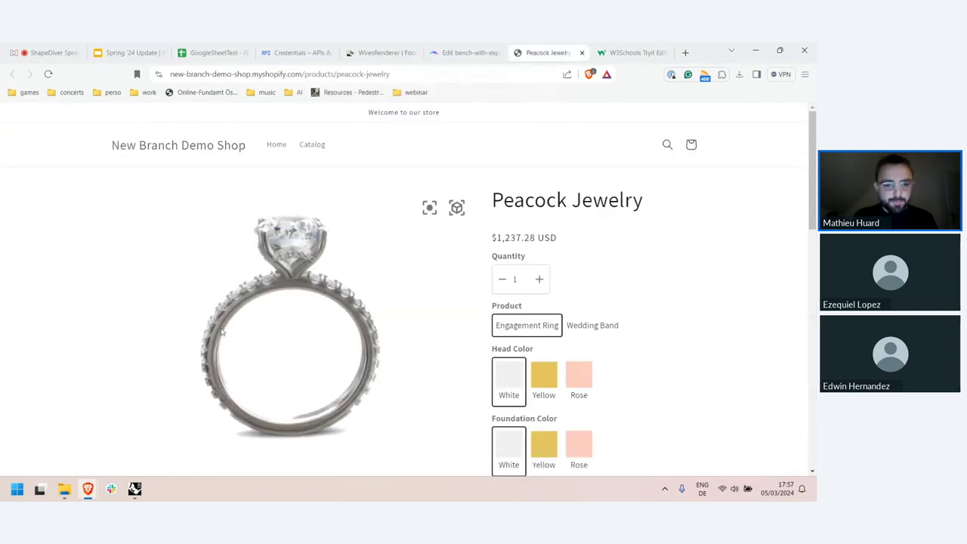
pyautogui.moveTo(218, 373); pyautogui.dragTo(370, 321)
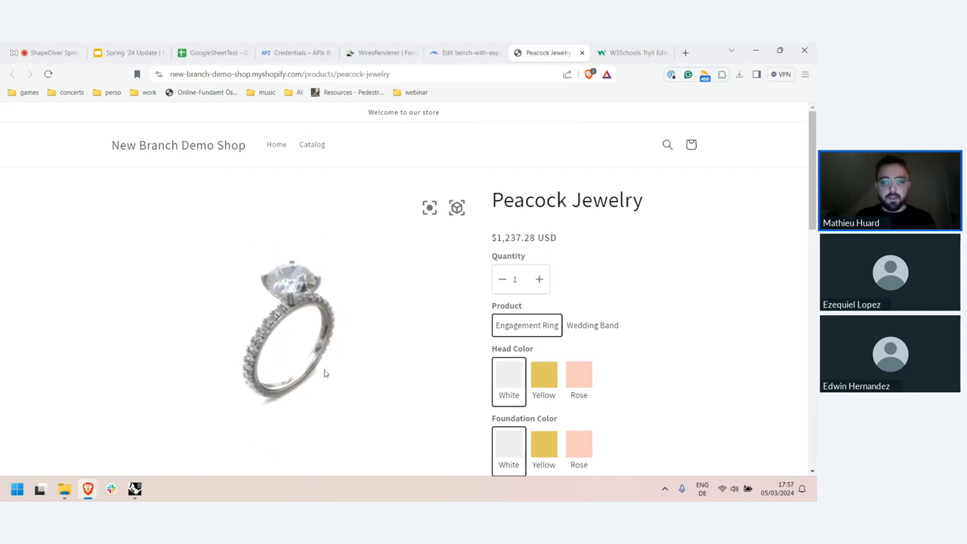
# Step: Open the bookmarked PointLineDrawingDemo city model and show its post-processing settings
pyautogui.click(440, 49)
pyautogui.click(416, 93)
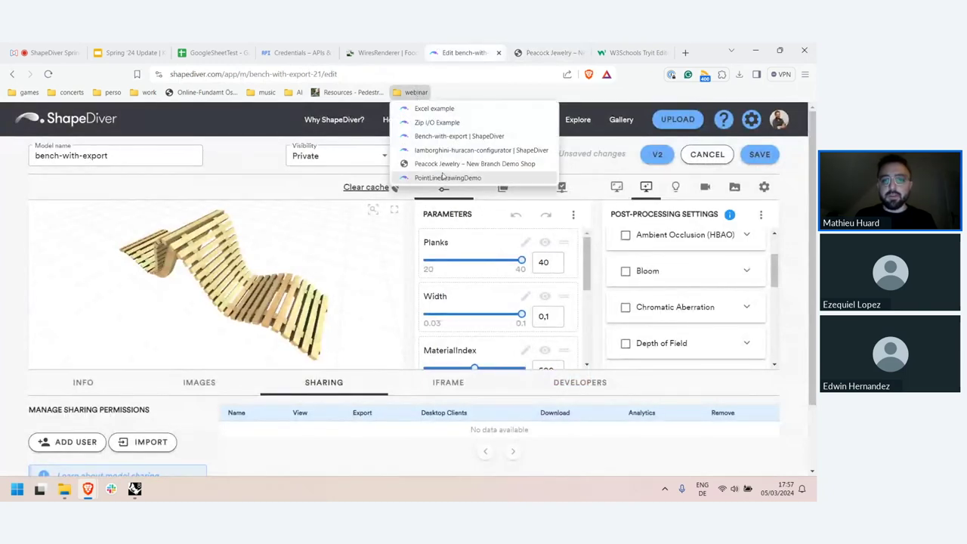
pyautogui.middleClick(446, 178)
pyautogui.click(641, 51)
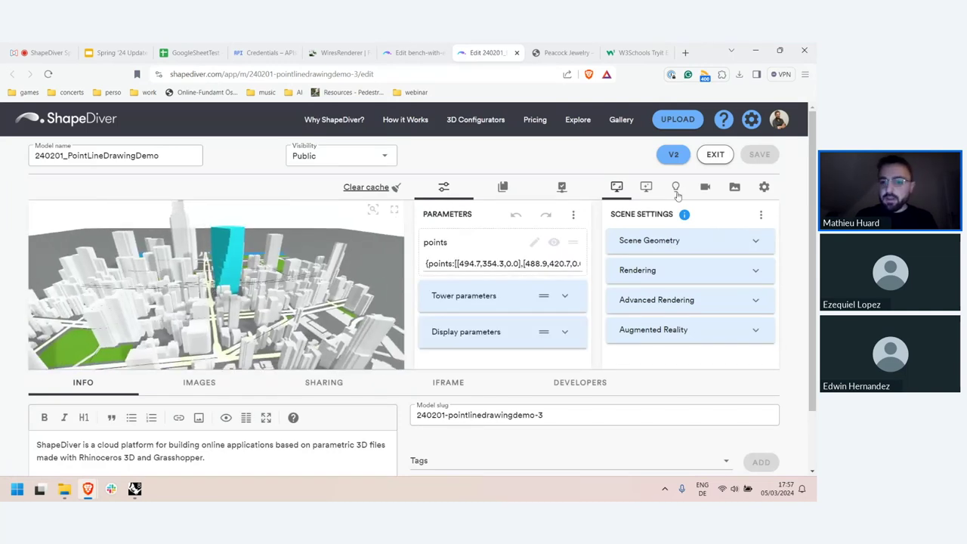
pyautogui.click(645, 187)
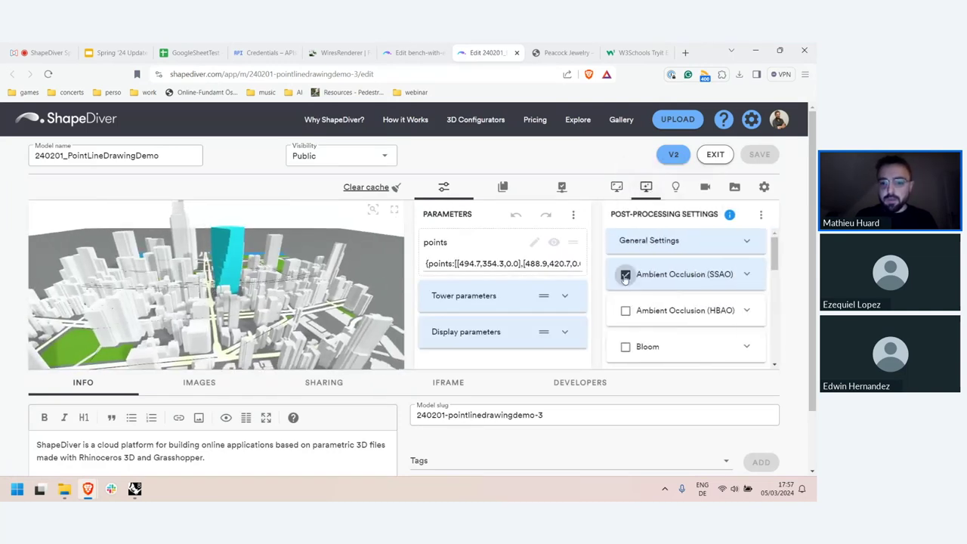
# Step: Raise the opacity of the Buildings color in the display parameters and compare the city with Ambient Occlusion (SSAO) off and on
pyautogui.click(565, 334)
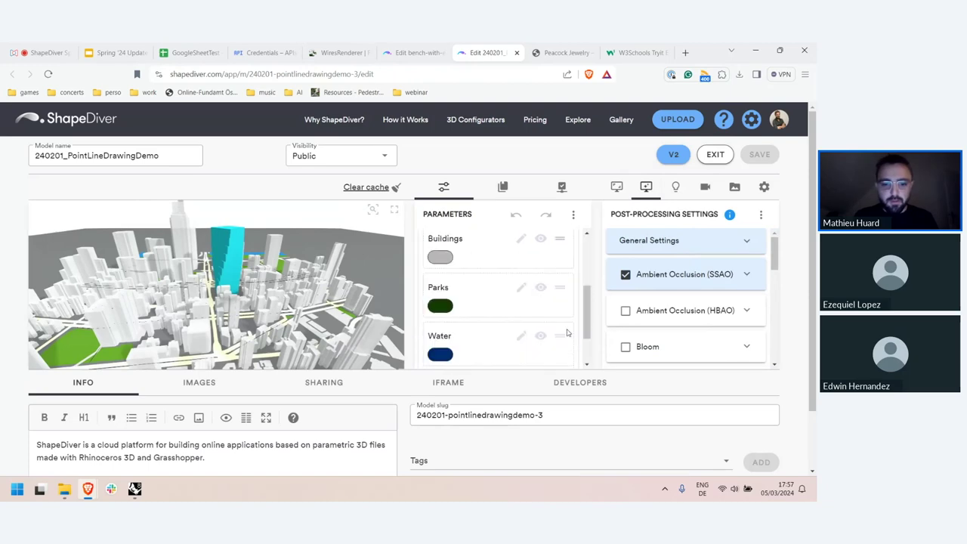
pyautogui.click(440, 253)
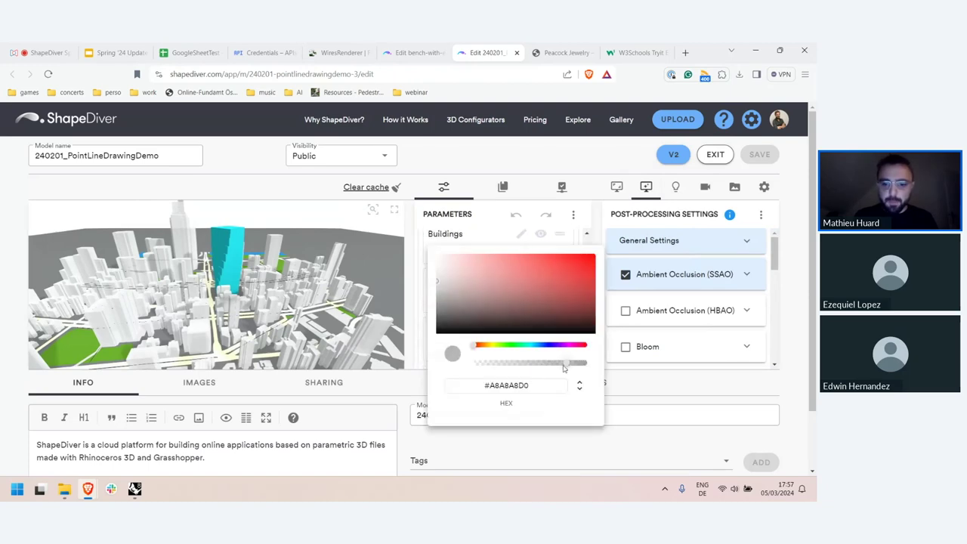
pyautogui.click(807, 349)
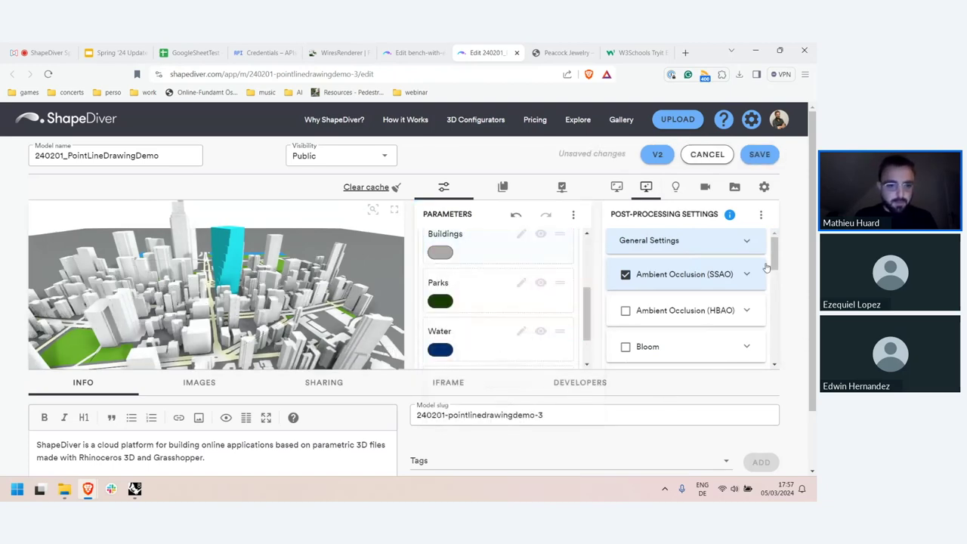
pyautogui.click(625, 274)
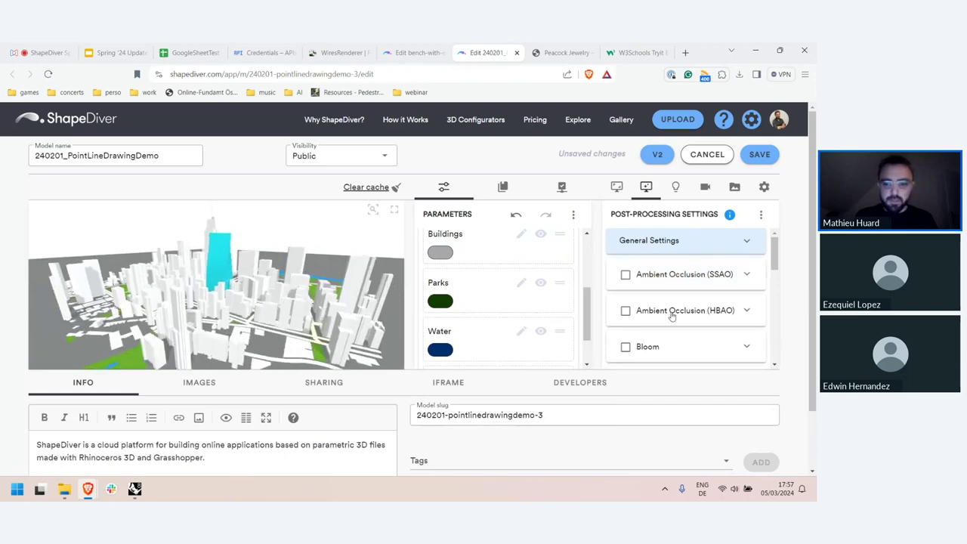
pyautogui.click(625, 274)
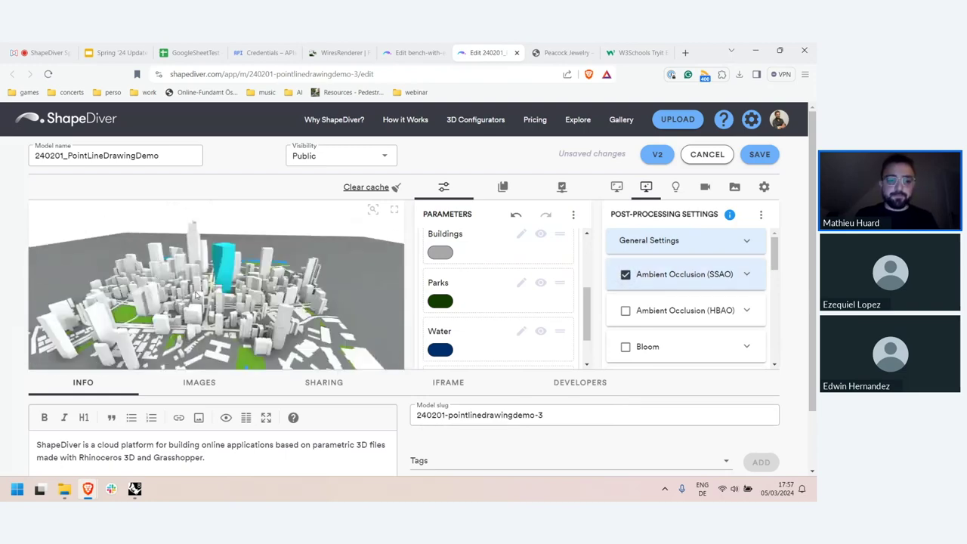
# Step: Switch to the Spring '24 Update keynote presentation in Google Slides
pyautogui.click(410, 92)
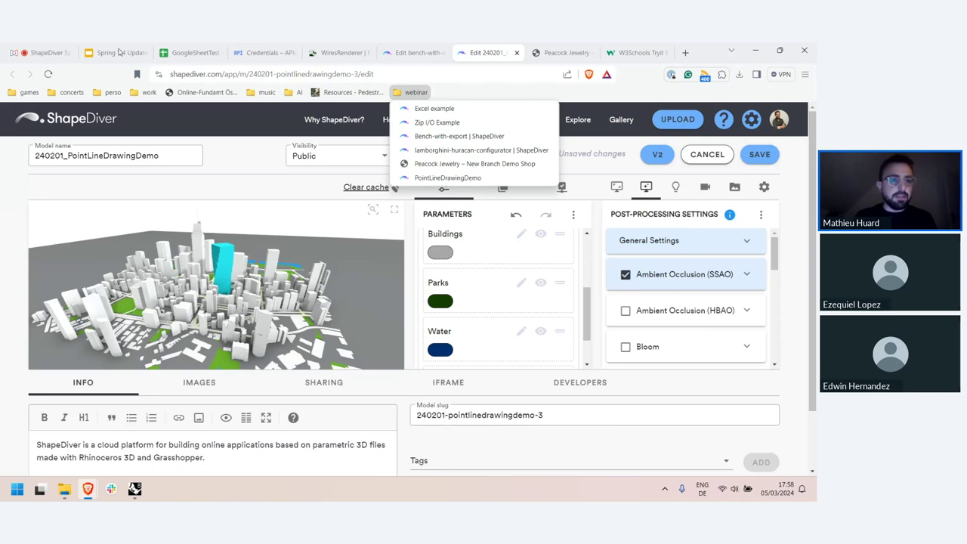
pyautogui.click(119, 54)
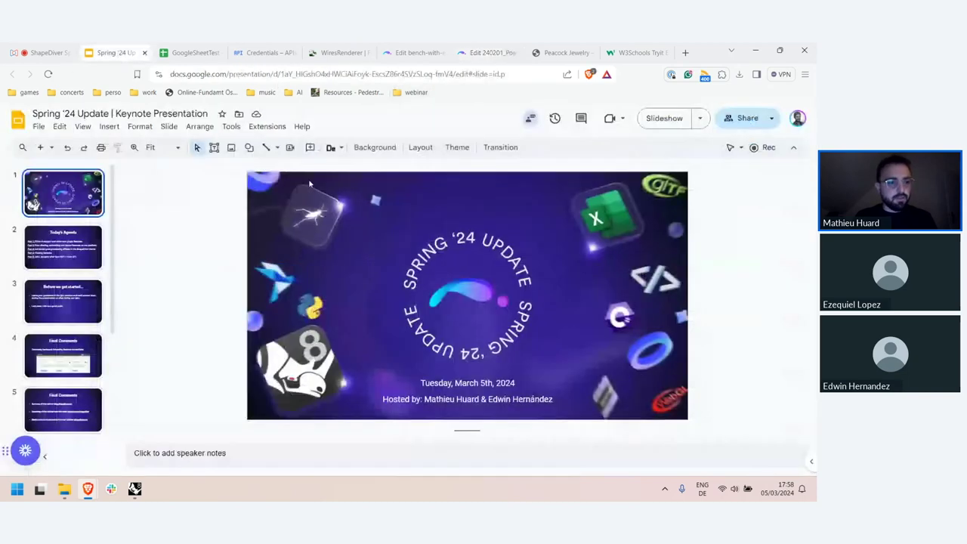